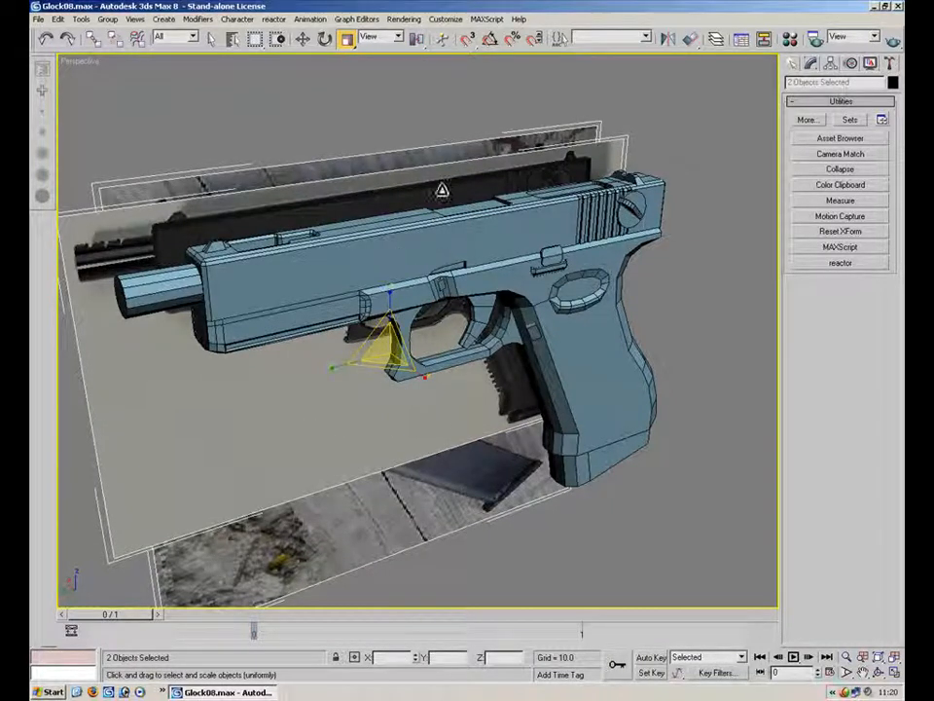
Select the reference image planes behind the gun and delete them
{"action": "left_click", "coordinate": [327, 97]}
{"action": "left_click", "coordinate": [375, 196]}
{"action": "left_click", "coordinate": [305, 124]}
{"action": "left_click", "coordinate": [109, 185]}
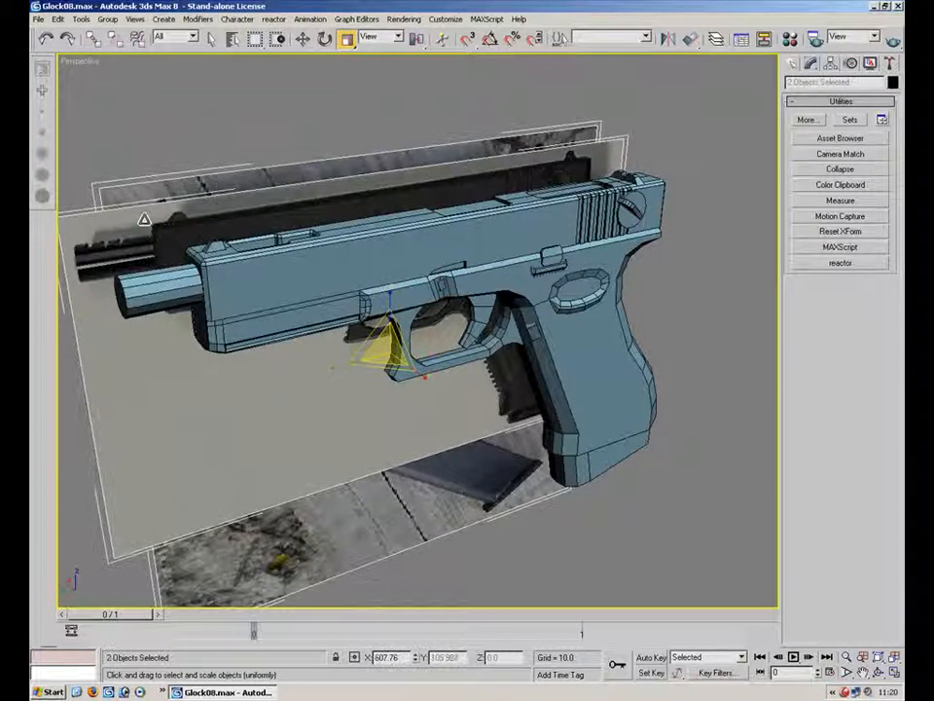
{"action": "left_click", "coordinate": [526, 585]}
{"action": "left_click_drag", "start_coordinate": [404, 489], "coordinate": [334, 418]}
{"action": "left_click", "coordinate": [517, 563]}
{"action": "key", "text": "Delete"}
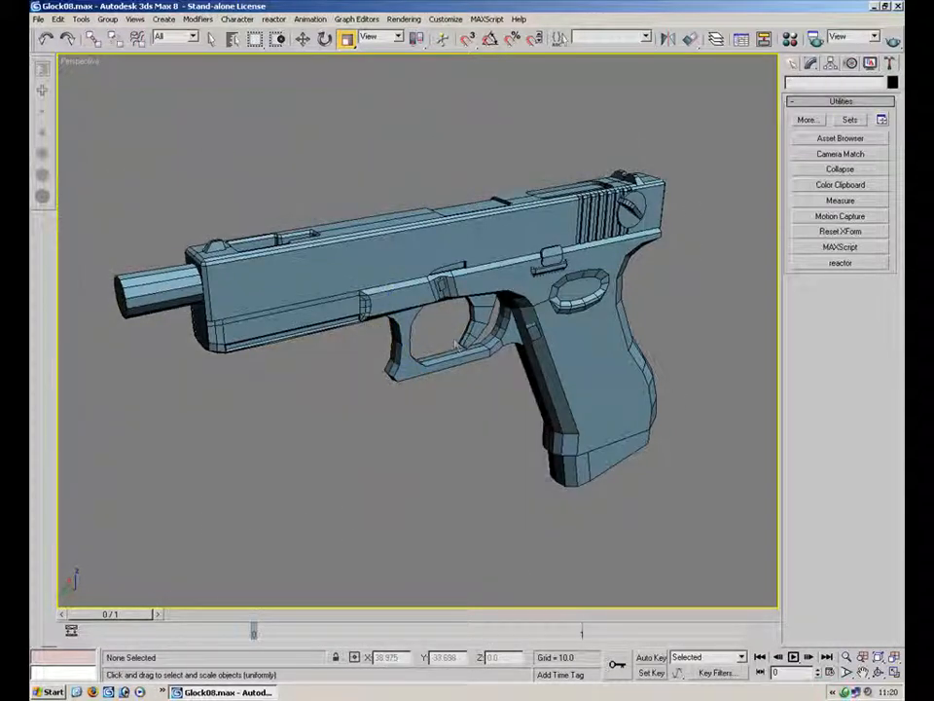
Select the gun and collapse its whole modifier stack, including the Symmetry modifier, into an editable poly
{"action": "left_click", "coordinate": [454, 343]}
{"action": "left_click", "coordinate": [881, 656]}
{"action": "middle_click_drag", "start_coordinate": [619, 309], "coordinate": [435, 317], "text": "alt"}
{"action": "scroll", "coordinate": [435, 318], "scroll_direction": "up", "scroll_amount": 5}
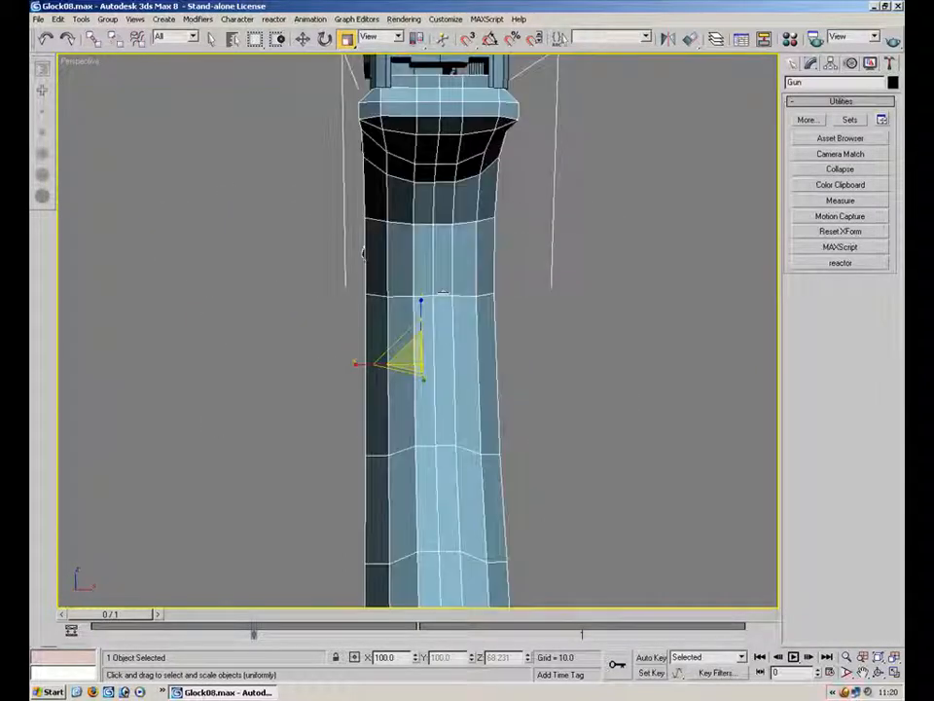
{"action": "right_click", "coordinate": [434, 320]}
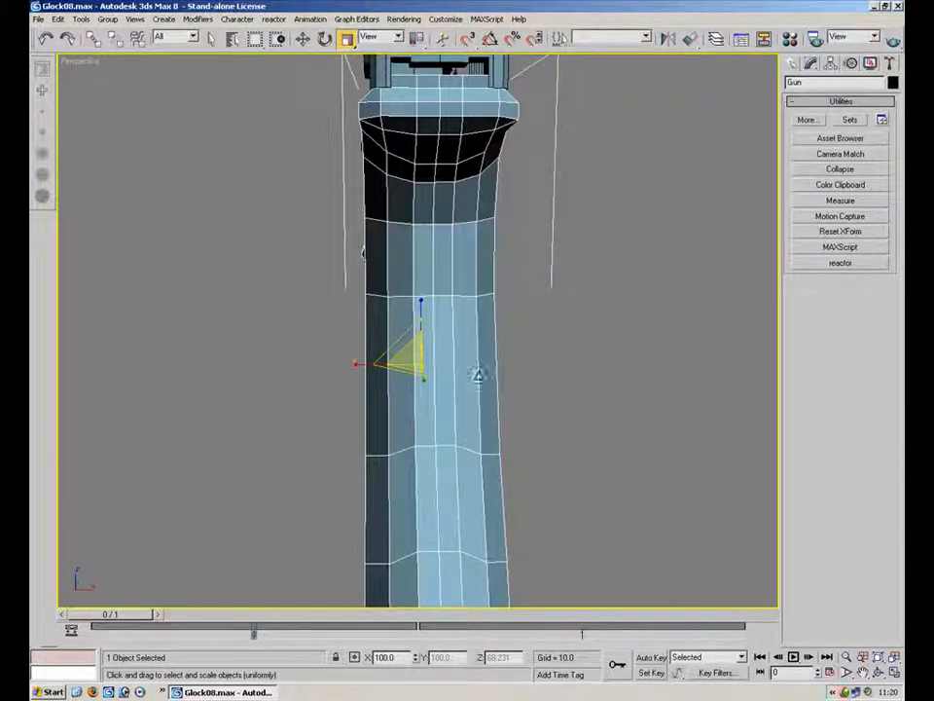
{"action": "right_click", "coordinate": [436, 348]}
{"action": "left_click", "coordinate": [519, 298]}
{"action": "middle_click_drag", "start_coordinate": [537, 278], "coordinate": [489, 229], "text": "alt"}
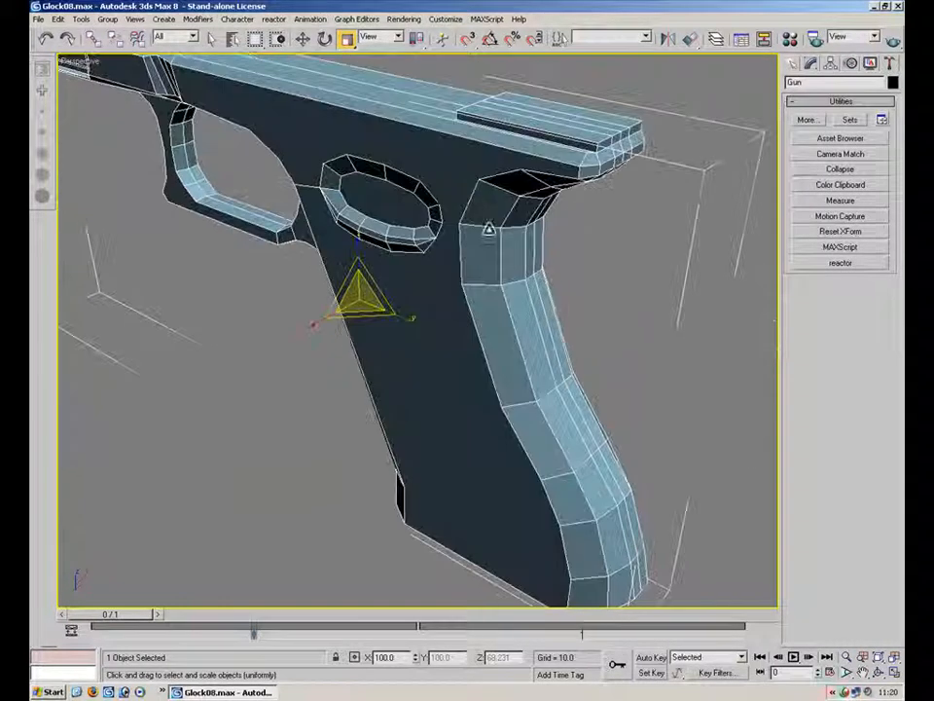
{"action": "left_click", "coordinate": [810, 62]}
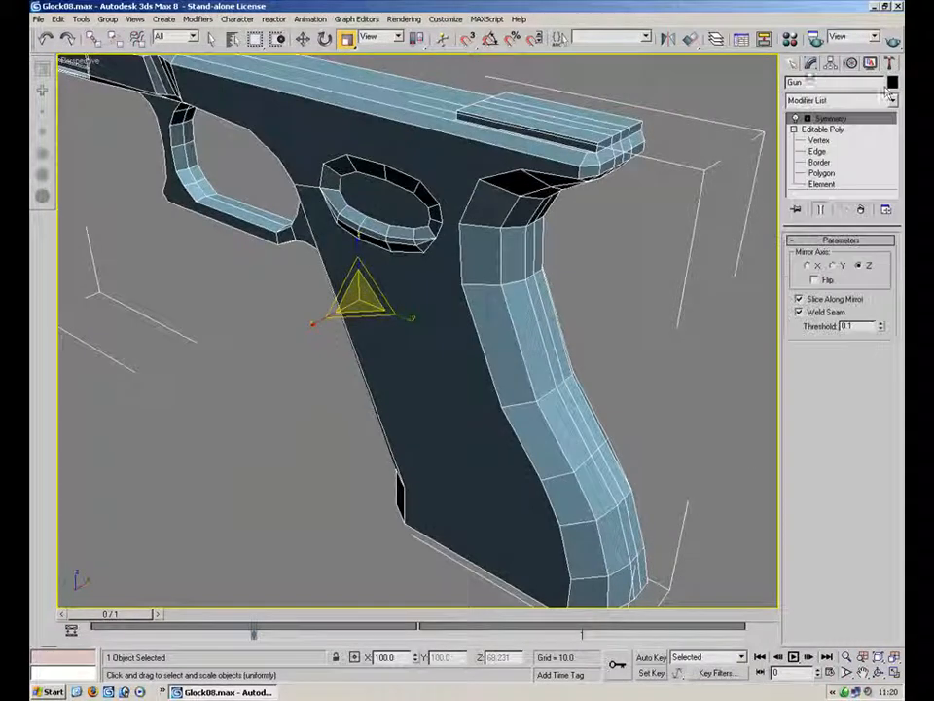
{"action": "right_click", "coordinate": [838, 120]}
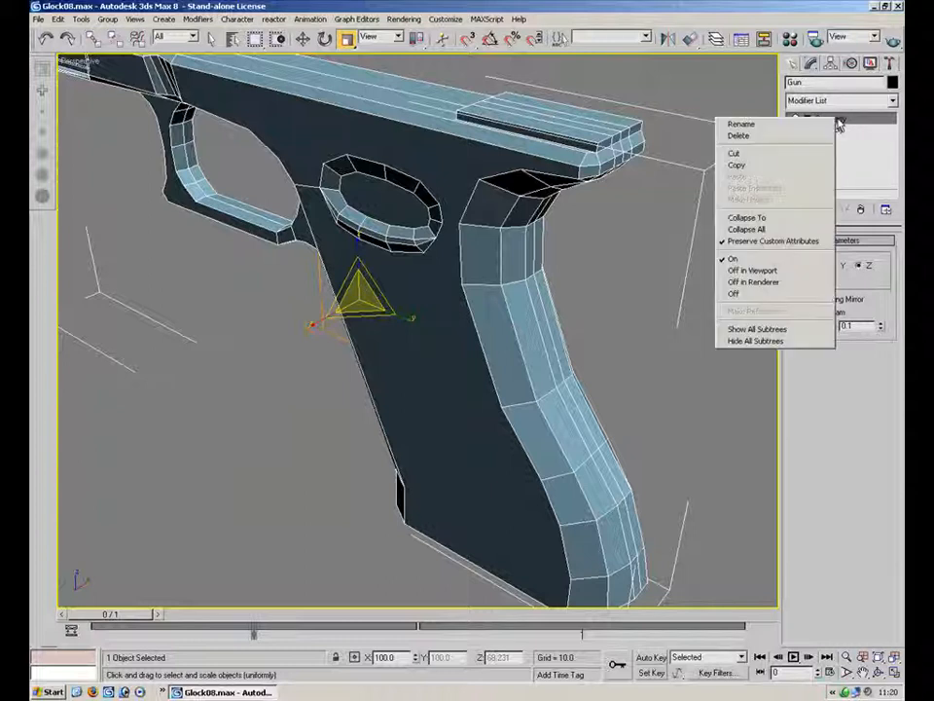
{"action": "left_click", "coordinate": [793, 231]}
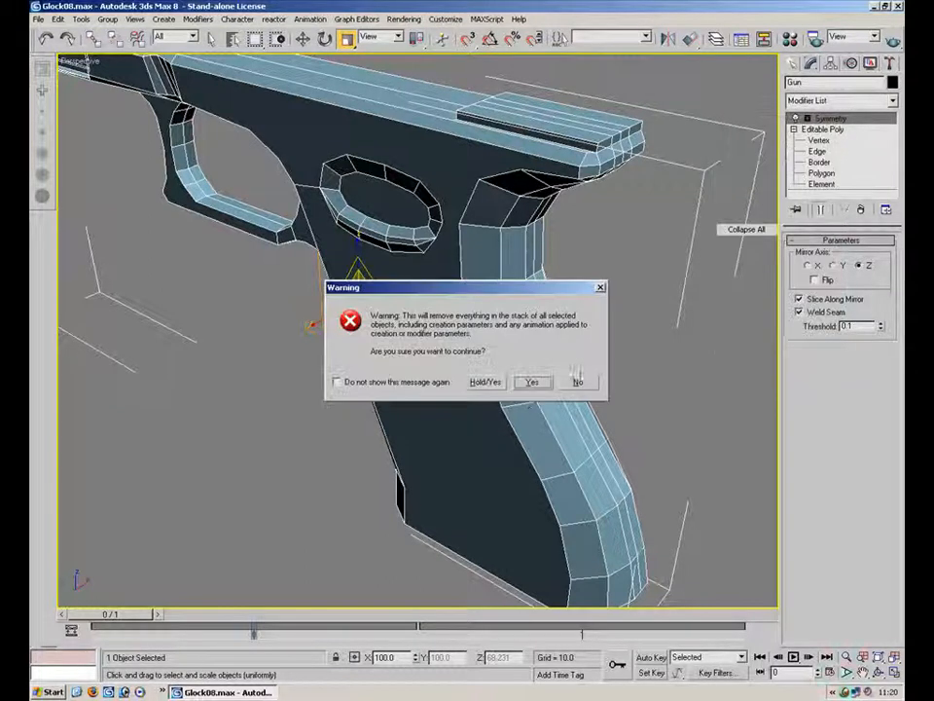
{"action": "left_click", "coordinate": [532, 384]}
Switch to vertex level and target-weld the mirror-seam vertices at the rear of the slide and top of the grip
{"action": "middle_click_drag", "start_coordinate": [419, 264], "coordinate": [633, 255], "text": "alt"}
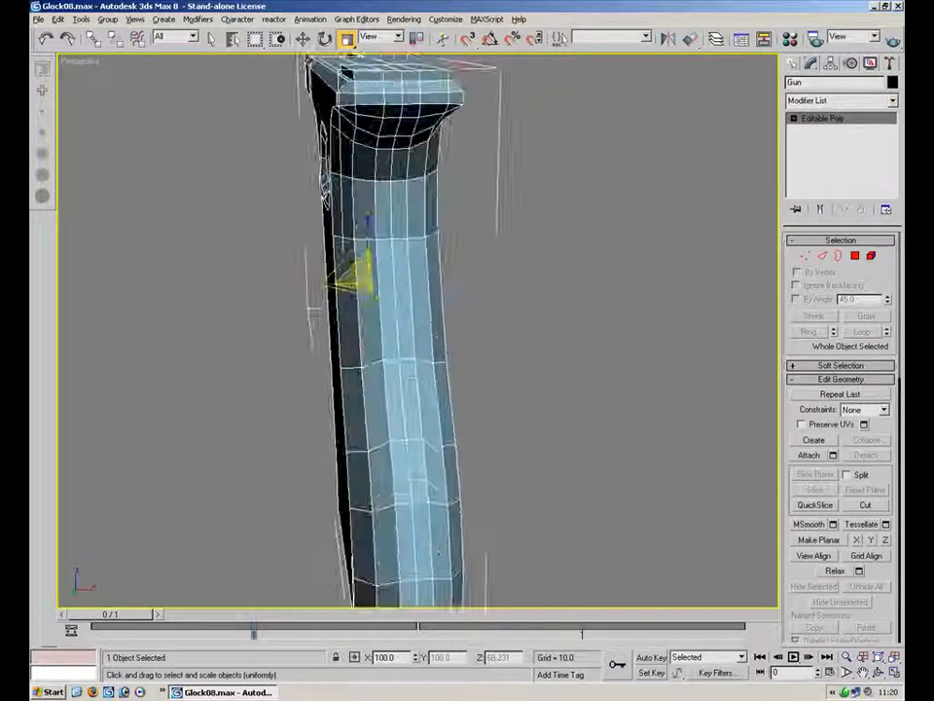
{"action": "key", "text": "1"}
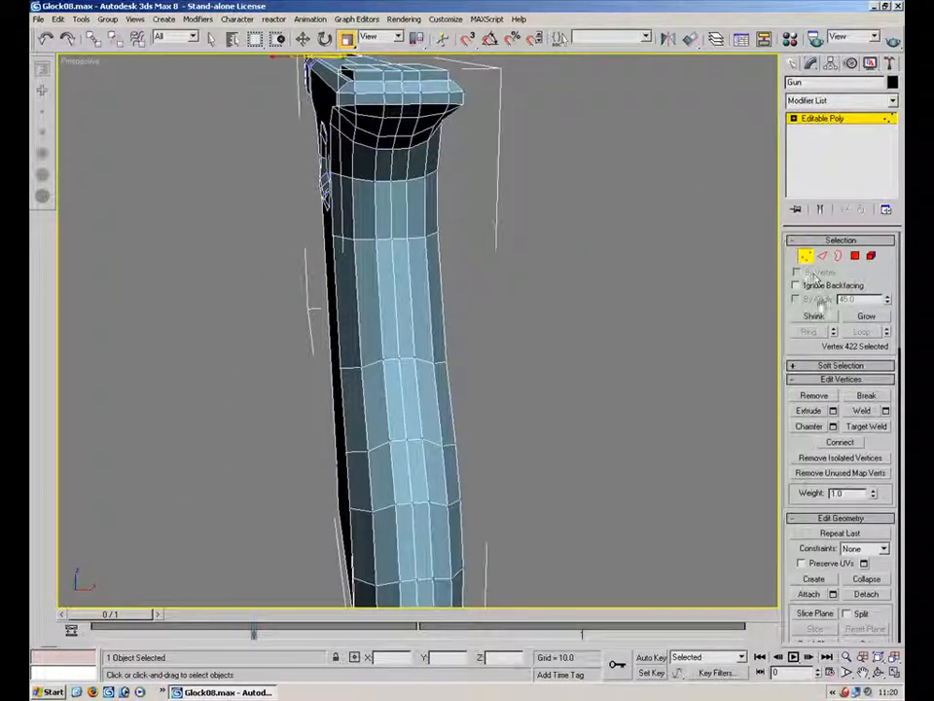
{"action": "middle_click_drag", "start_coordinate": [511, 257], "coordinate": [493, 350], "text": "alt"}
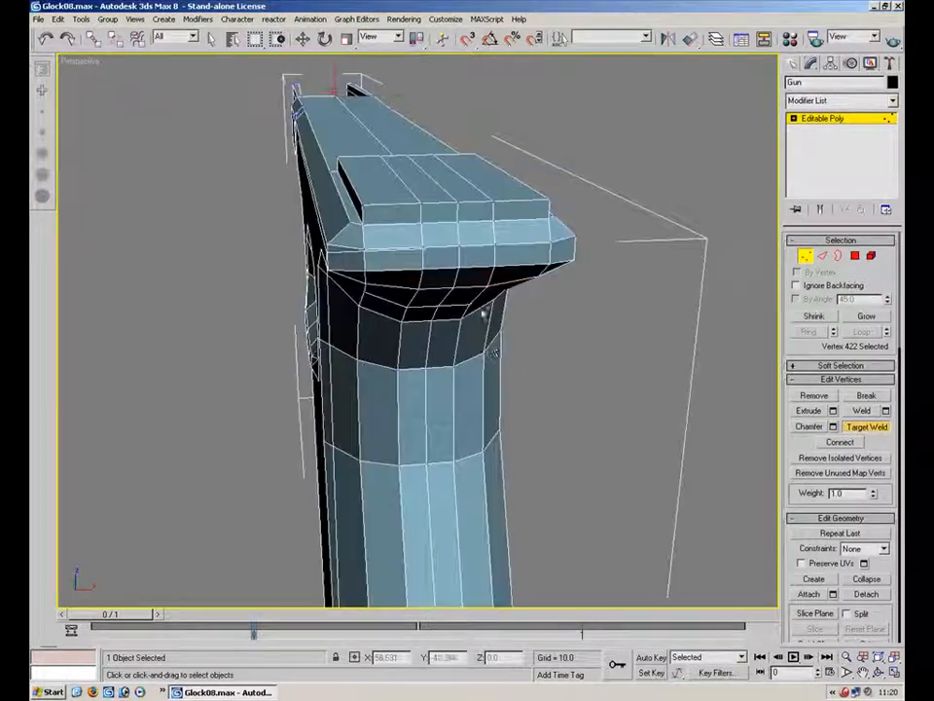
{"action": "left_click", "coordinate": [492, 202]}
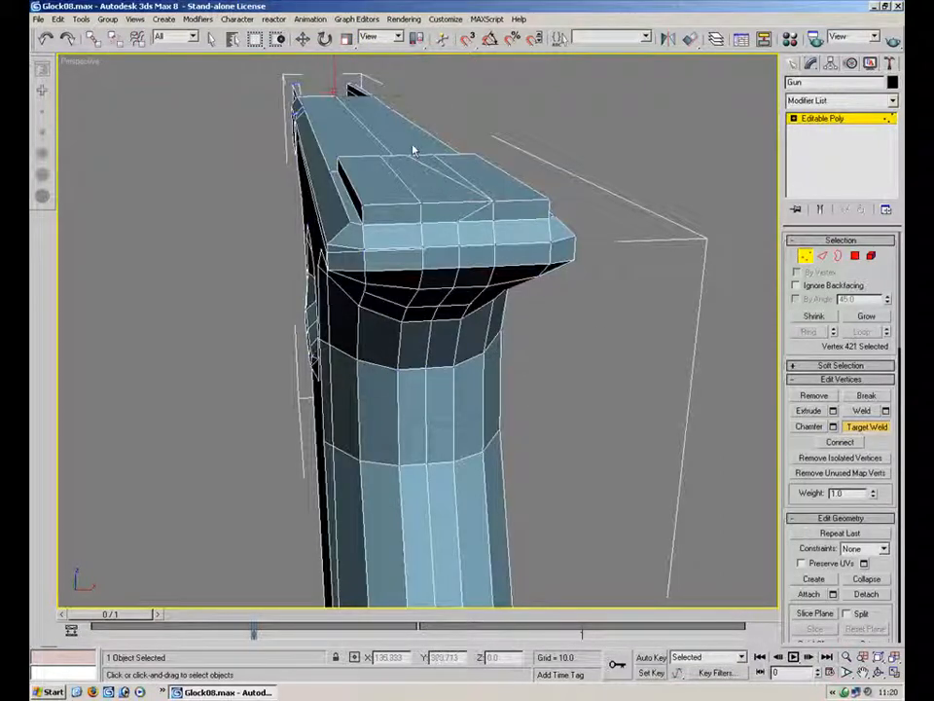
{"action": "left_click", "coordinate": [442, 157]}
{"action": "left_click", "coordinate": [491, 229]}
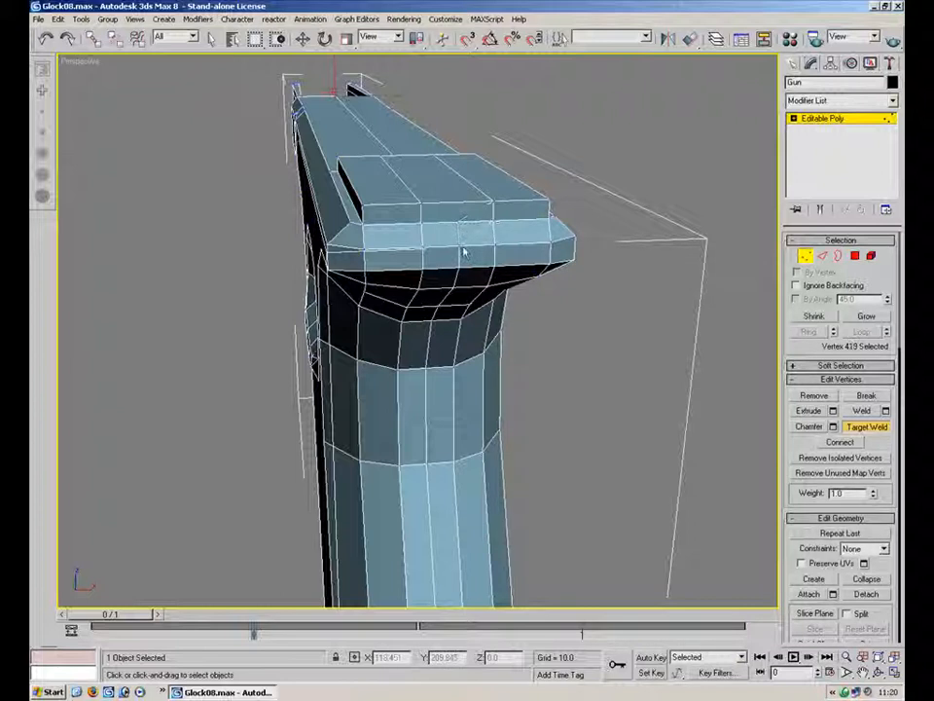
{"action": "left_click", "coordinate": [459, 273]}
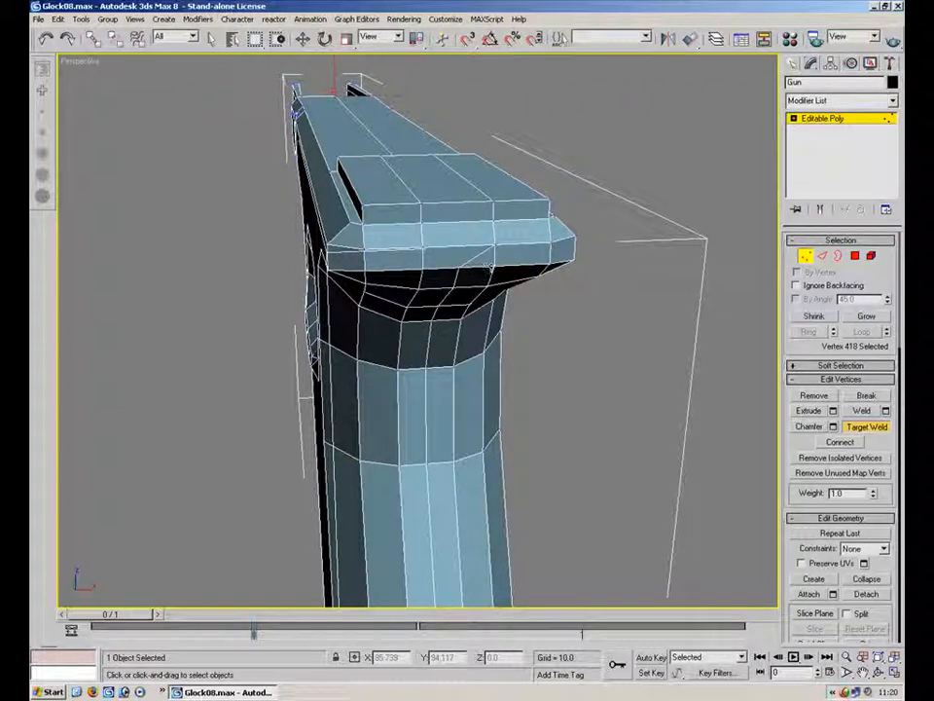
{"action": "left_click", "coordinate": [450, 304]}
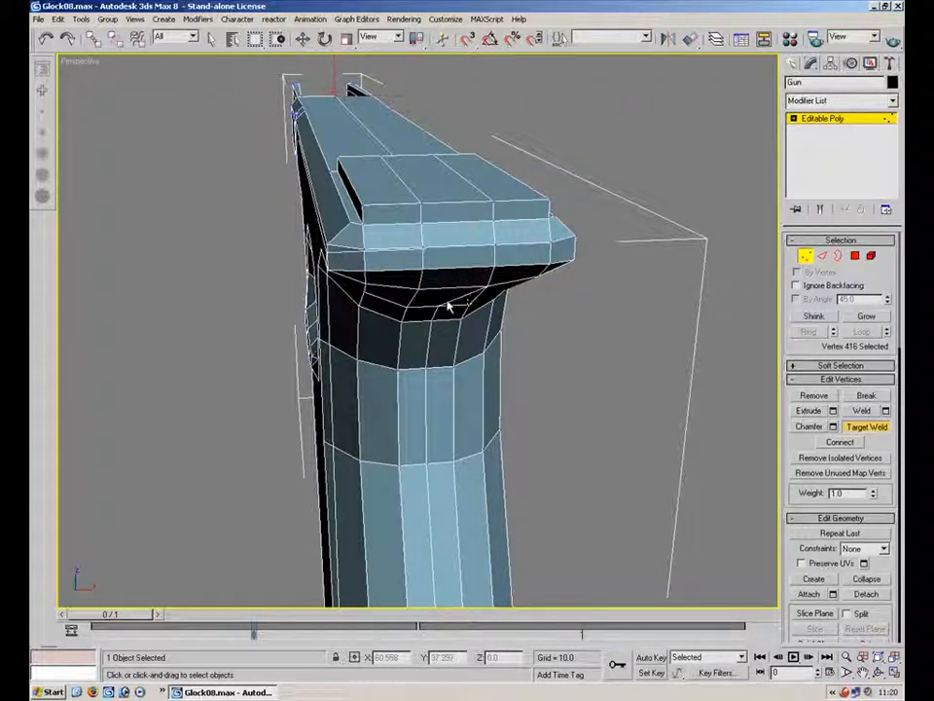
{"action": "left_click", "coordinate": [453, 312]}
{"action": "left_click", "coordinate": [433, 321]}
{"action": "left_click", "coordinate": [462, 318]}
{"action": "middle_click_drag", "start_coordinate": [473, 334], "coordinate": [530, 258], "text": "alt"}
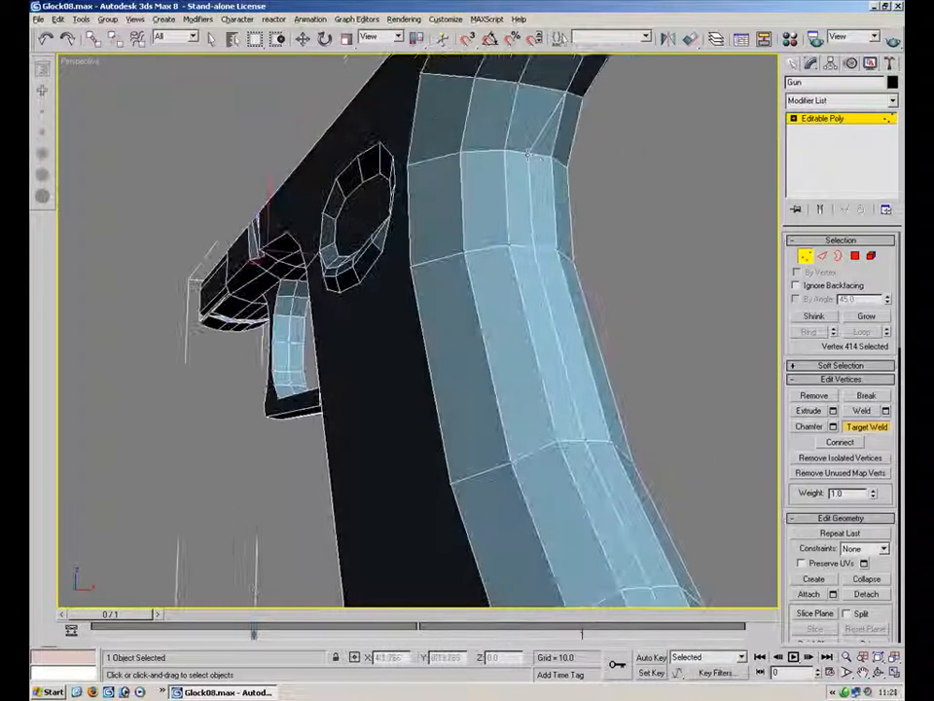
Target-weld the mirror-seam vertices running down the back of the grip
{"action": "left_click", "coordinate": [552, 156]}
{"action": "left_click", "coordinate": [534, 244]}
{"action": "left_click", "coordinate": [557, 251]}
{"action": "middle_click_drag", "start_coordinate": [493, 338], "coordinate": [385, 179]}
{"action": "left_click", "coordinate": [436, 187]}
{"action": "left_click", "coordinate": [465, 192]}
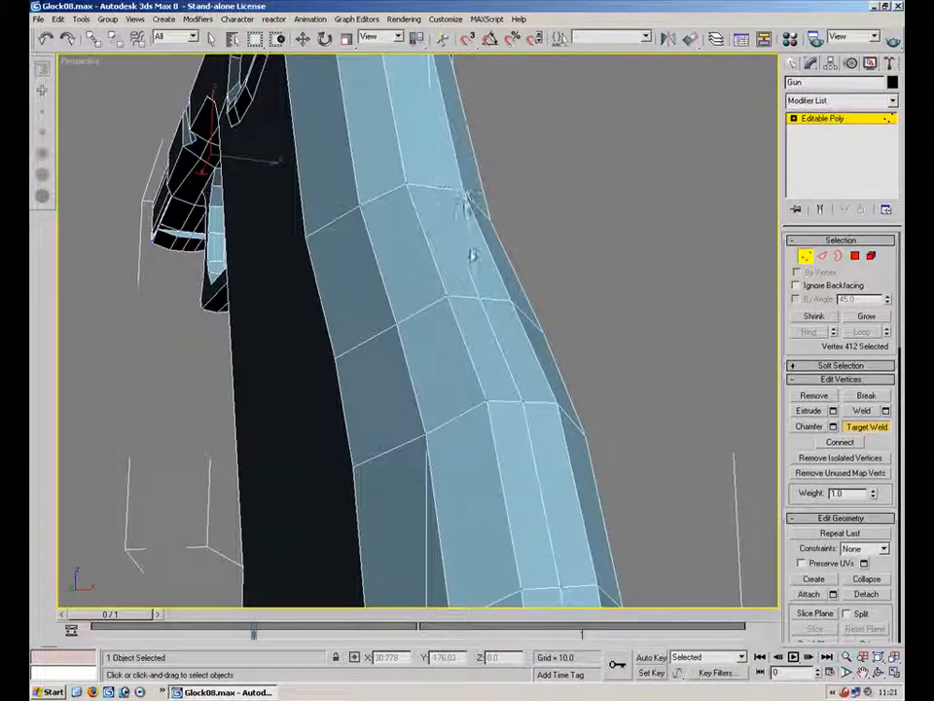
{"action": "left_click", "coordinate": [507, 301]}
{"action": "left_click", "coordinate": [517, 405]}
{"action": "left_click", "coordinate": [558, 402]}
{"action": "middle_click_drag", "start_coordinate": [560, 522], "coordinate": [484, 269]}
Target-weld the mirror-seam vertices around the bottom of the grip
{"action": "left_click", "coordinate": [435, 111]}
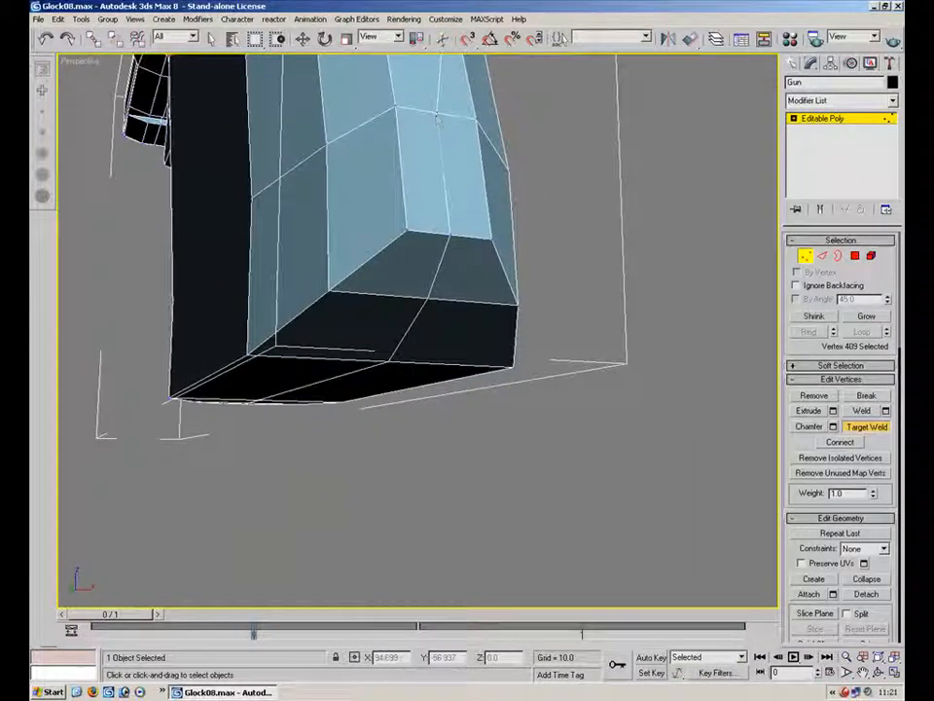
{"action": "left_click", "coordinate": [448, 240]}
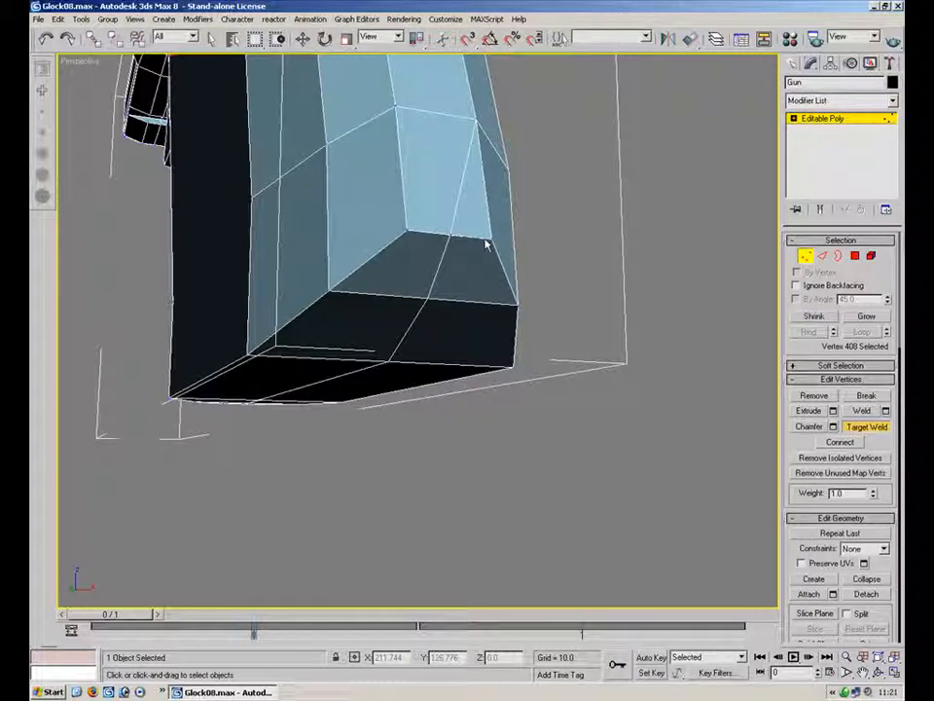
{"action": "left_click", "coordinate": [490, 241]}
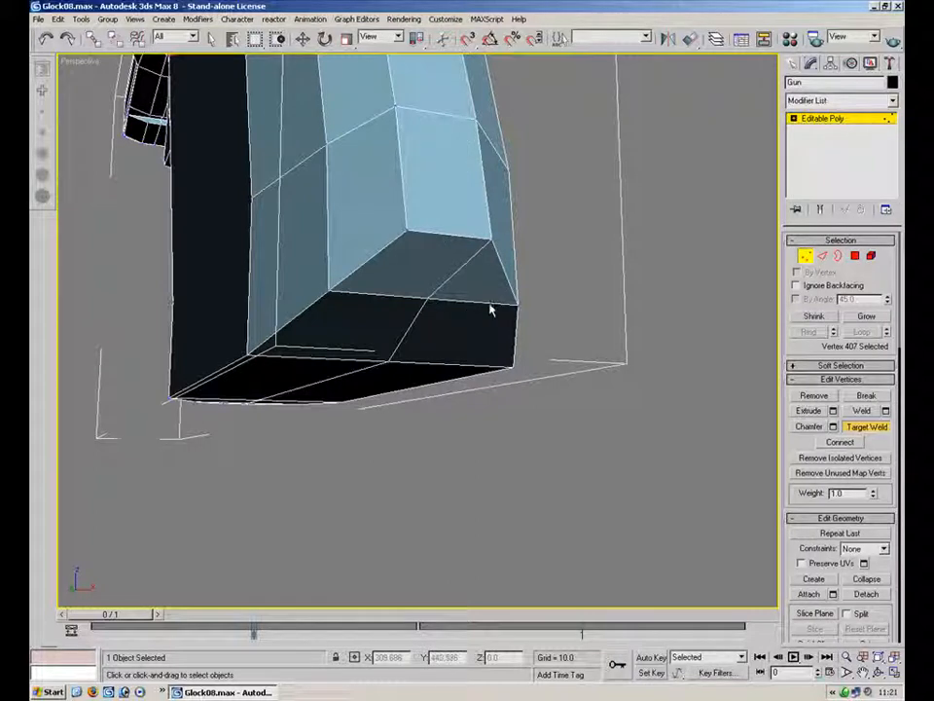
{"action": "left_click", "coordinate": [519, 305]}
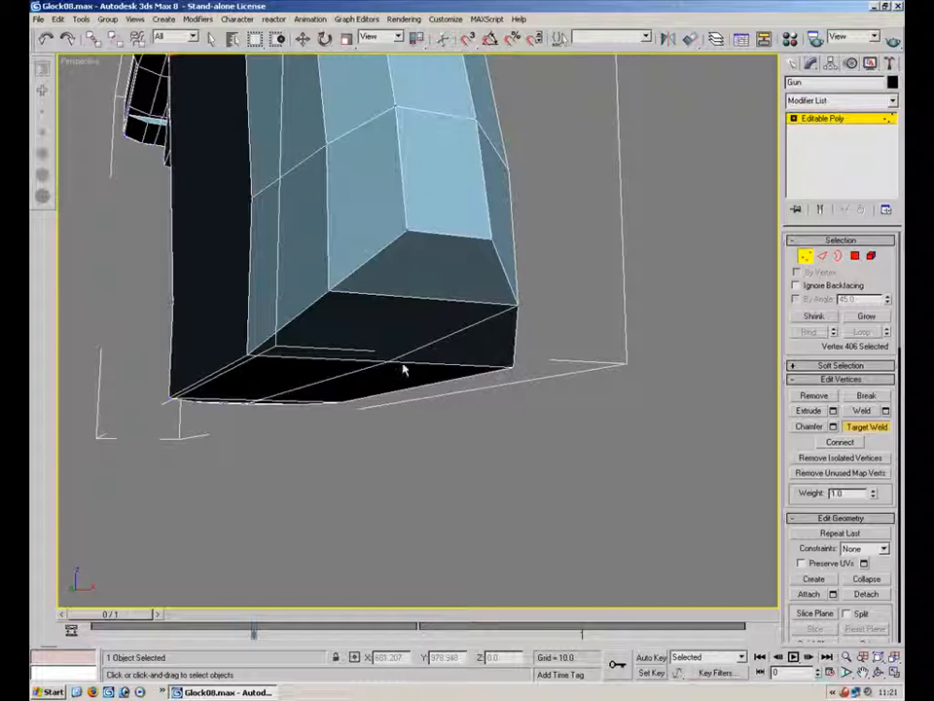
{"action": "left_click", "coordinate": [514, 367]}
{"action": "middle_click_drag", "start_coordinate": [221, 243], "coordinate": [214, 195], "text": "alt"}
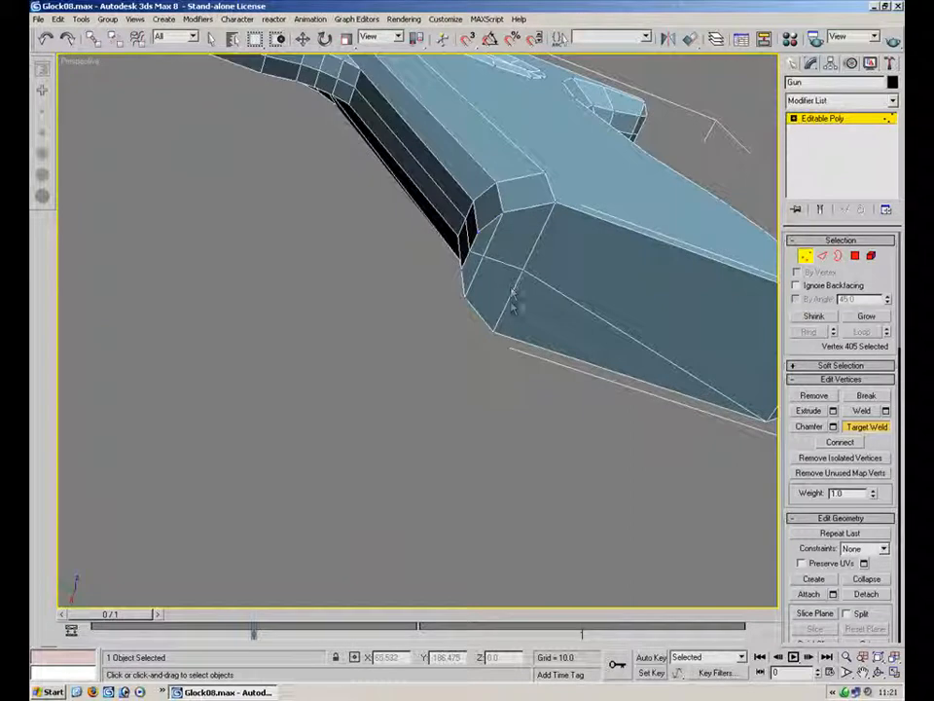
Target-weld the mirror-seam vertices at the front corner of the grip's base
{"action": "left_click", "coordinate": [493, 340]}
{"action": "left_click", "coordinate": [466, 251]}
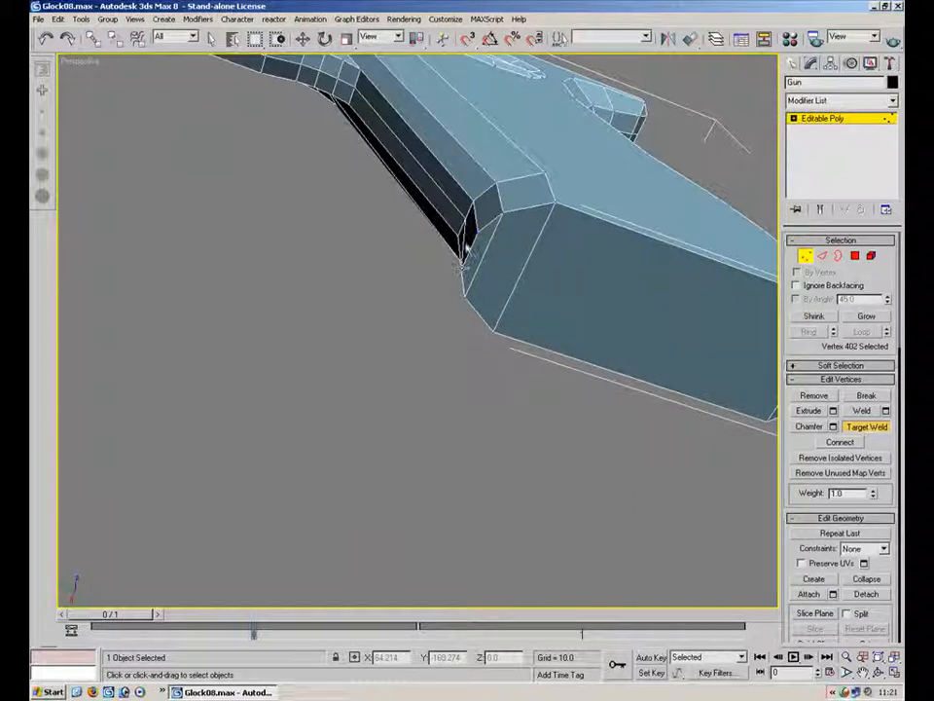
{"action": "left_click", "coordinate": [461, 236]}
{"action": "middle_click_drag", "start_coordinate": [357, 137], "coordinate": [403, 201], "text": "alt"}
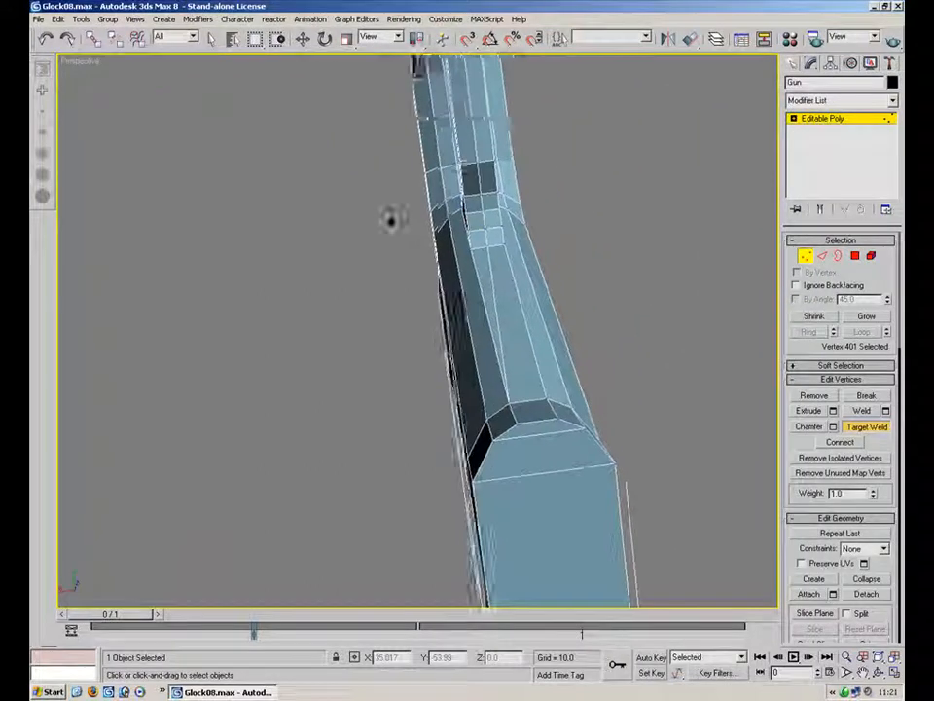
Target-weld the mirror-seam vertices on the underside of the frame
{"action": "scroll", "coordinate": [457, 224], "scroll_direction": "up", "scroll_amount": 3}
{"action": "mouse_move", "coordinate": [472, 201]}
{"action": "middle_mouse_down", "text": "alt"}
{"action": "mouse_move", "coordinate": [515, 263]}
{"action": "mouse_move", "coordinate": [478, 369]}
{"action": "mouse_move", "coordinate": [475, 224]}
{"action": "mouse_move", "coordinate": [445, 333]}
{"action": "mouse_move", "coordinate": [477, 132]}
{"action": "mouse_move", "coordinate": [489, 203]}
{"action": "middle_mouse_up", "text": "alt"}
{"action": "scroll", "coordinate": [475, 224], "scroll_direction": "down", "scroll_amount": 4}
{"action": "scroll", "coordinate": [489, 202], "scroll_direction": "up", "scroll_amount": 4}
{"action": "middle_click_drag", "start_coordinate": [526, 141], "coordinate": [483, 189]}
{"action": "scroll", "coordinate": [477, 224], "scroll_direction": "down", "scroll_amount": 4}
{"action": "middle_click_drag", "start_coordinate": [463, 298], "coordinate": [418, 375]}
{"action": "left_click", "coordinate": [412, 380]}
{"action": "left_click", "coordinate": [456, 190]}
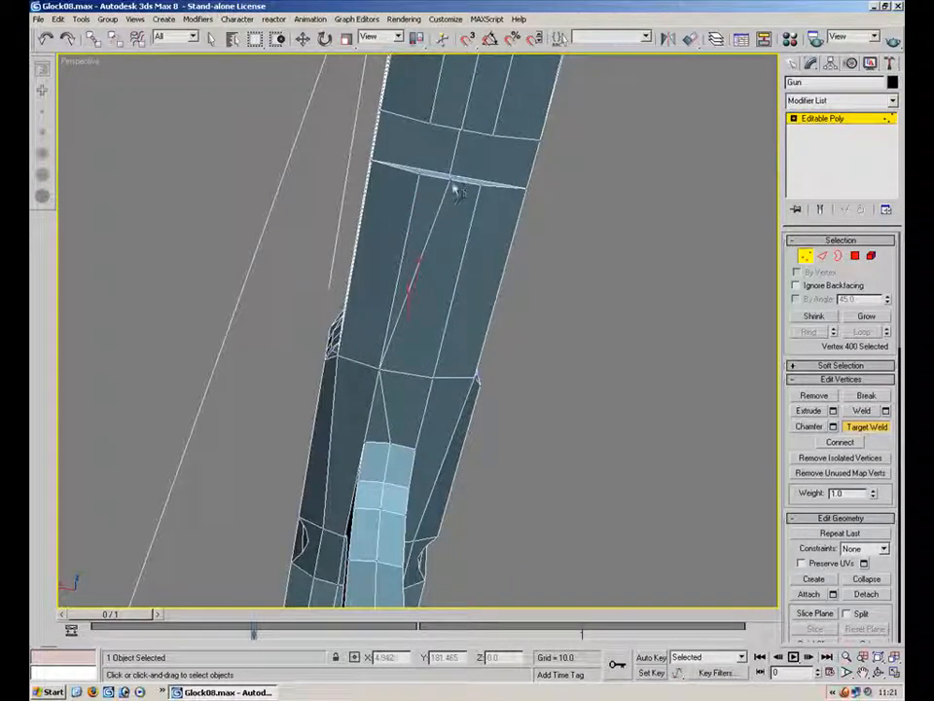
{"action": "left_click", "coordinate": [417, 176]}
{"action": "left_click", "coordinate": [454, 182]}
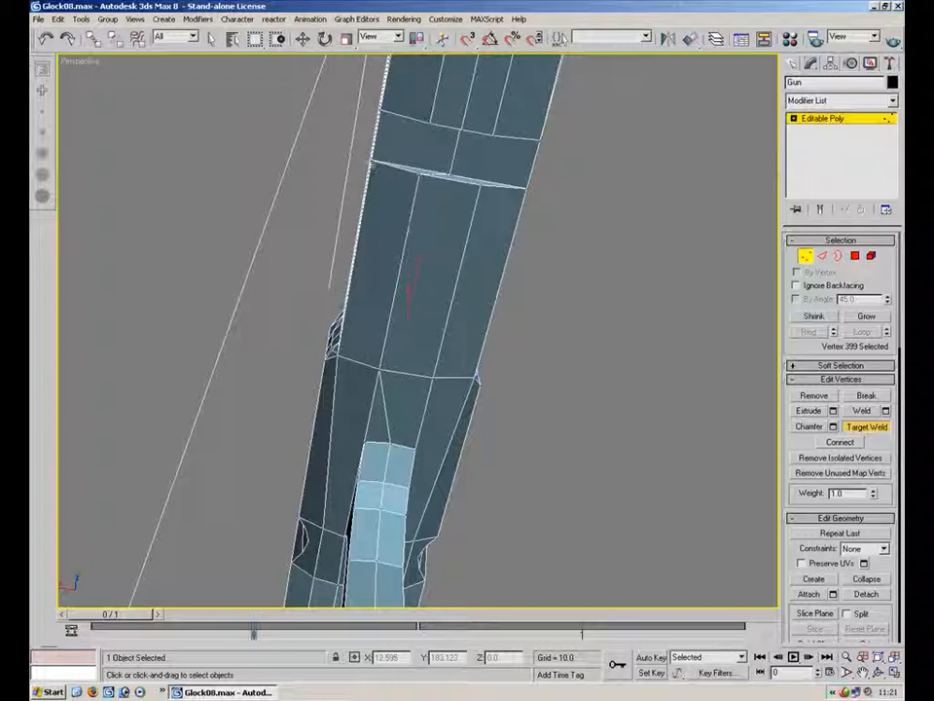
{"action": "mouse_move", "coordinate": [404, 167]}
{"action": "middle_mouse_down", "text": "alt"}
{"action": "mouse_move", "coordinate": [424, 193]}
{"action": "mouse_move", "coordinate": [452, 298]}
{"action": "middle_mouse_up", "text": "alt"}
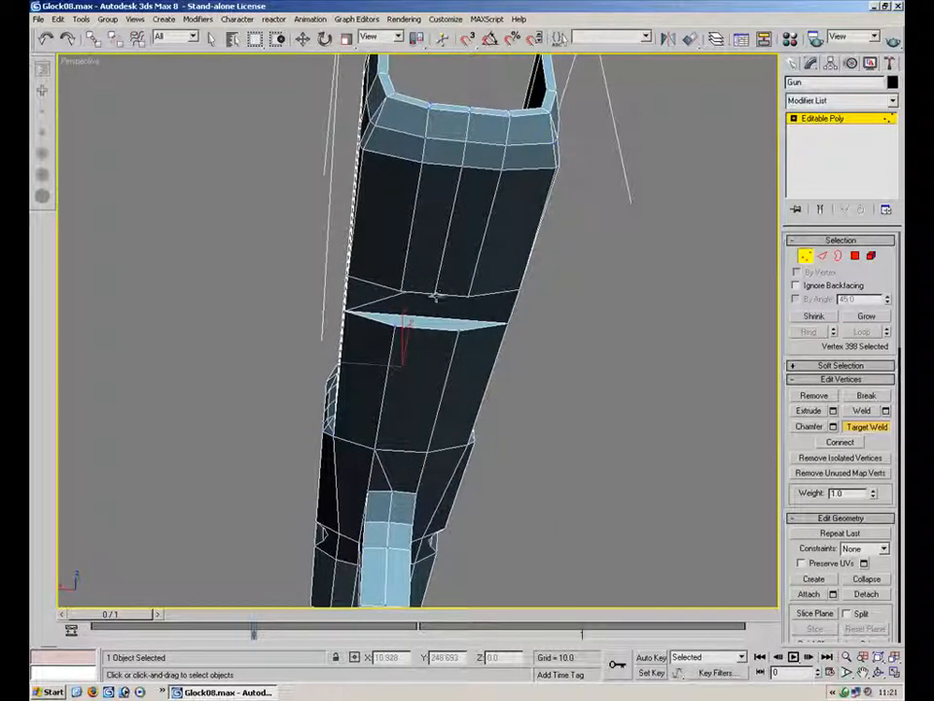
Target-weld the remaining mirror-seam vertices further along the frame's underside
{"action": "left_click", "coordinate": [399, 288]}
{"action": "left_click", "coordinate": [469, 170]}
{"action": "left_click", "coordinate": [435, 173]}
{"action": "left_click", "coordinate": [471, 146]}
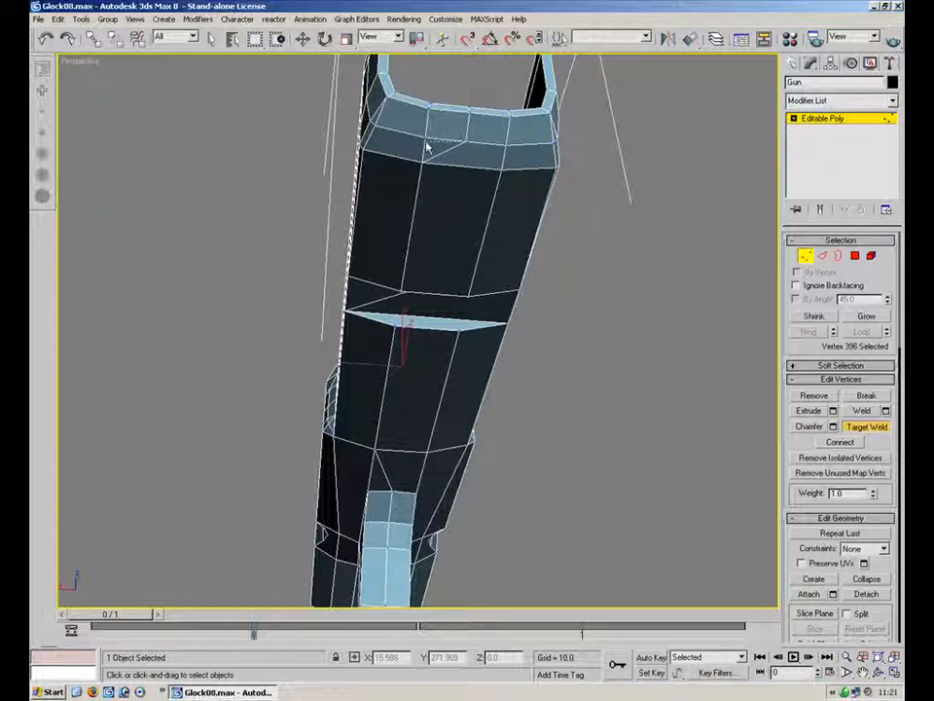
{"action": "left_click", "coordinate": [469, 115]}
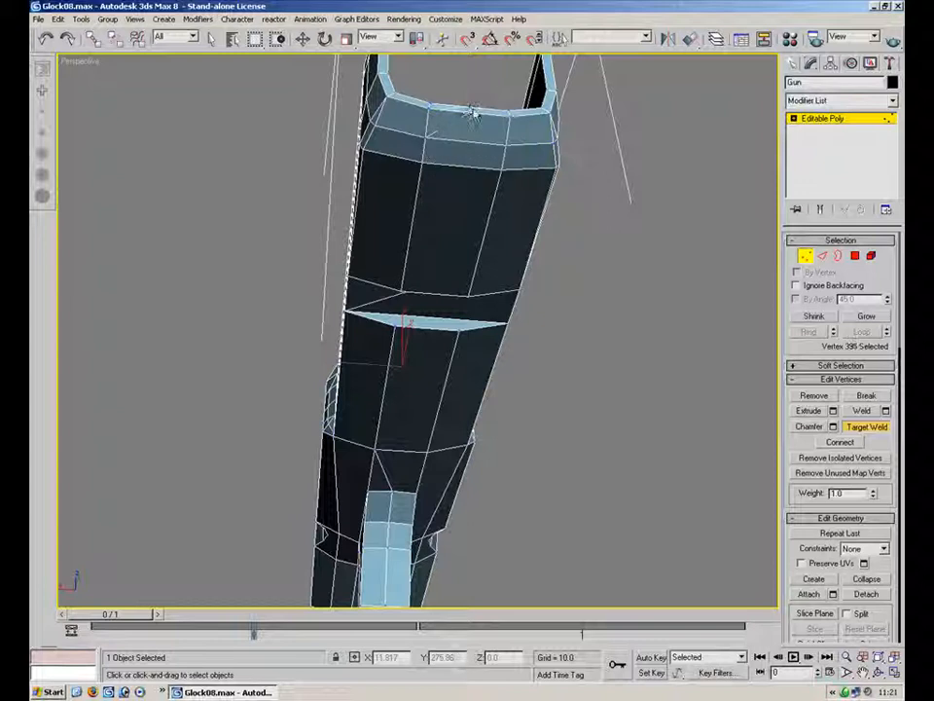
{"action": "left_click", "coordinate": [428, 106]}
{"action": "middle_click_drag", "start_coordinate": [413, 246], "coordinate": [407, 376], "text": "alt"}
{"action": "scroll", "coordinate": [409, 310], "scroll_direction": "up", "scroll_amount": 4}
{"action": "left_click", "coordinate": [244, 338]}
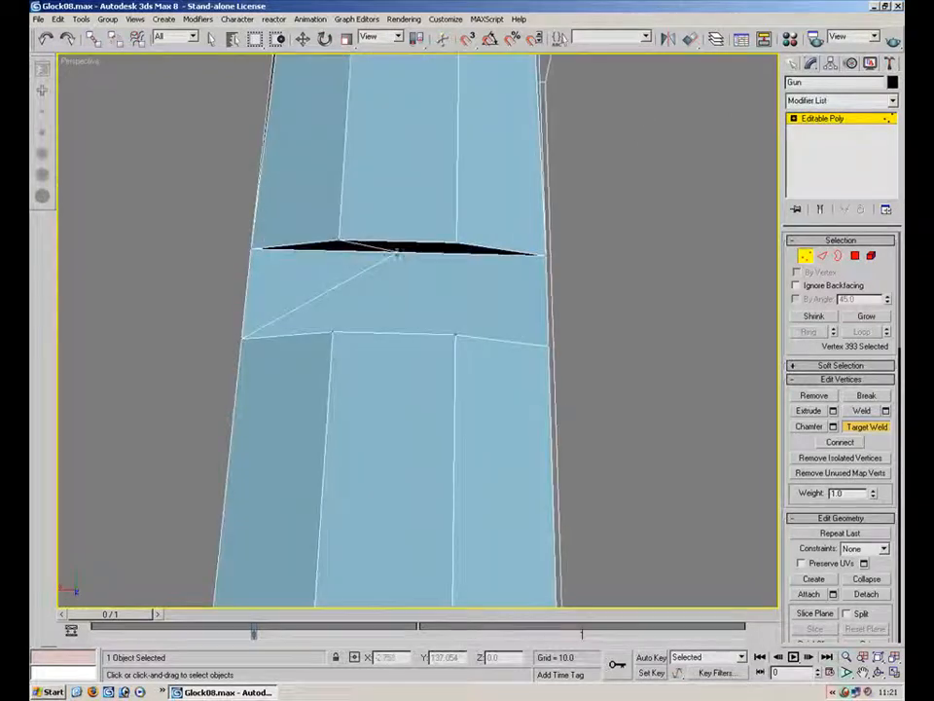
{"action": "left_click", "coordinate": [287, 256]}
{"action": "middle_click_drag", "start_coordinate": [285, 221], "coordinate": [206, 371], "text": "alt"}
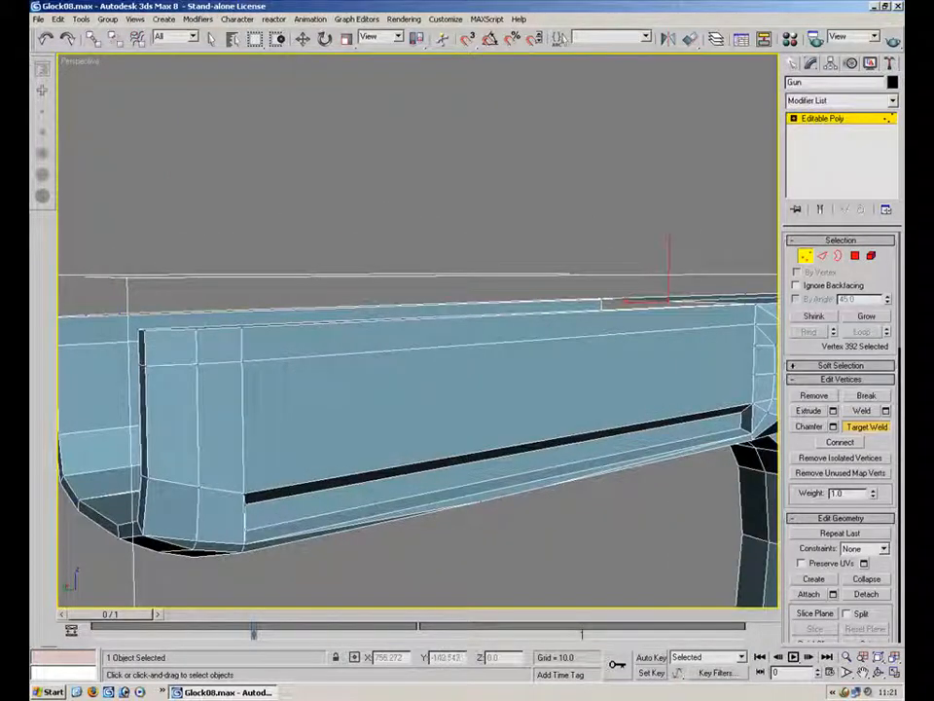
Target-weld the mirror-seam vertices at the front edge of the slide
{"action": "left_click", "coordinate": [143, 360]}
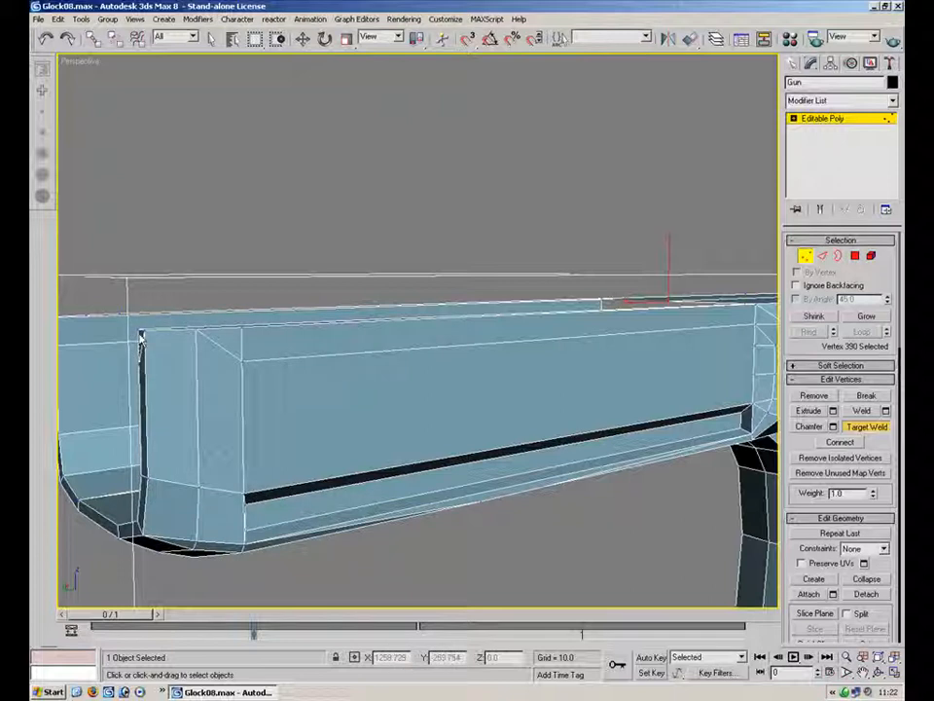
{"action": "left_click", "coordinate": [242, 360]}
{"action": "left_click", "coordinate": [244, 326]}
Target-weld the mirror-seam vertices on top of the slide around the rear sight
{"action": "middle_click_drag", "start_coordinate": [462, 327], "coordinate": [78, 316], "text": "alt"}
{"action": "middle_click_drag", "start_coordinate": [422, 299], "coordinate": [388, 327], "text": "alt"}
{"action": "scroll", "coordinate": [388, 327], "scroll_direction": "down", "scroll_amount": 5}
{"action": "scroll", "coordinate": [564, 358], "scroll_direction": "up", "scroll_amount": 2}
{"action": "middle_click_drag", "start_coordinate": [565, 358], "coordinate": [130, 297]}
{"action": "middle_click_drag", "start_coordinate": [608, 353], "coordinate": [354, 256]}
{"action": "scroll", "coordinate": [486, 321], "scroll_direction": "down", "scroll_amount": 3}
{"action": "middle_click_drag", "start_coordinate": [487, 330], "coordinate": [175, 352], "text": "alt"}
{"action": "scroll", "coordinate": [393, 199], "scroll_direction": "up", "scroll_amount": 3}
{"action": "middle_click_drag", "start_coordinate": [394, 199], "coordinate": [420, 389]}
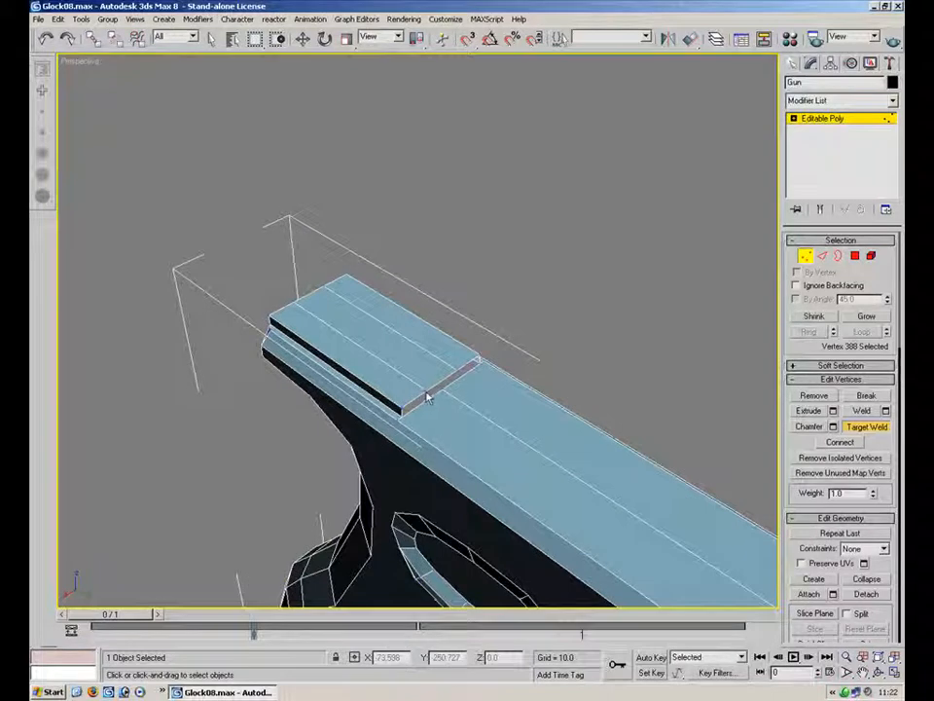
{"action": "left_click", "coordinate": [402, 407]}
{"action": "left_click", "coordinate": [478, 358]}
{"action": "middle_click_drag", "start_coordinate": [292, 358], "coordinate": [408, 366], "text": "alt"}
{"action": "scroll", "coordinate": [407, 369], "scroll_direction": "up", "scroll_amount": 3}
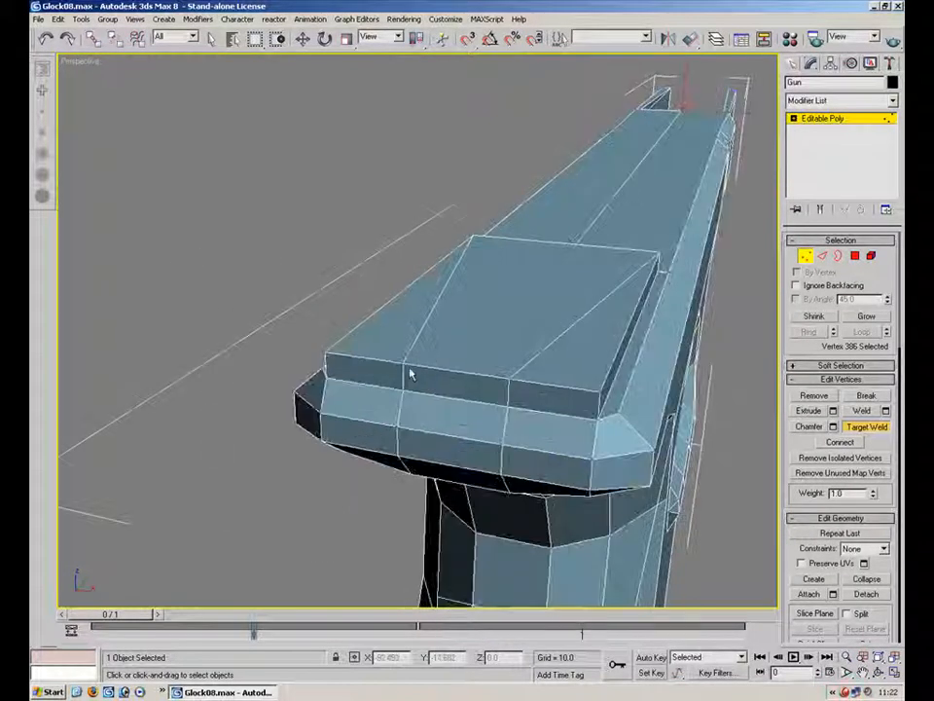
{"action": "left_click", "coordinate": [327, 362]}
{"action": "left_click", "coordinate": [392, 388]}
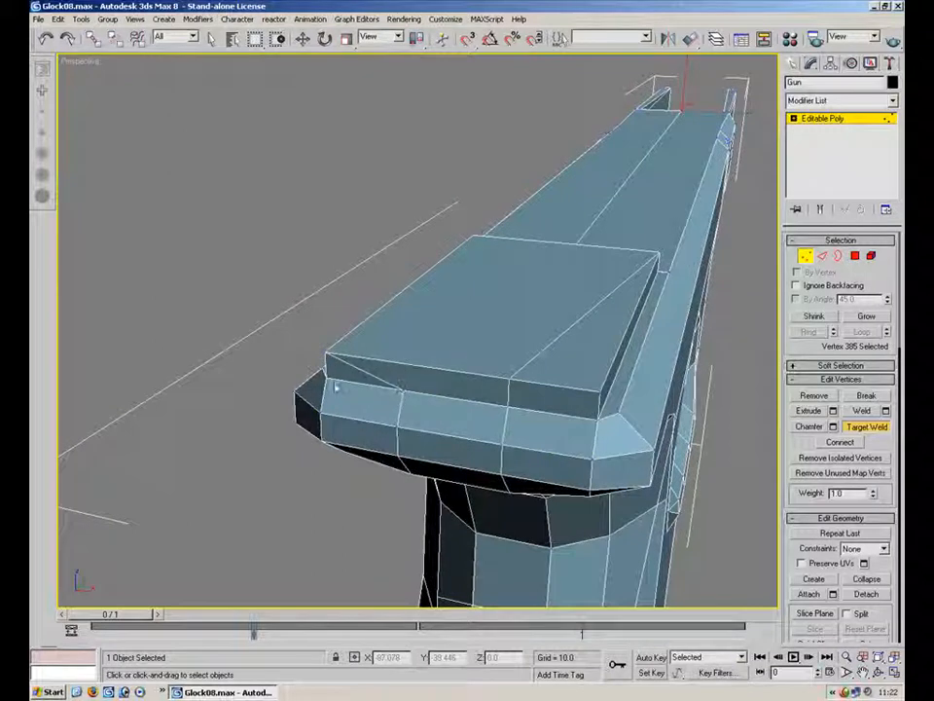
Try to target-weld a seam vertex at the slide's front edge, and undo that weld
{"action": "middle_click_drag", "start_coordinate": [381, 387], "coordinate": [402, 401], "text": "alt"}
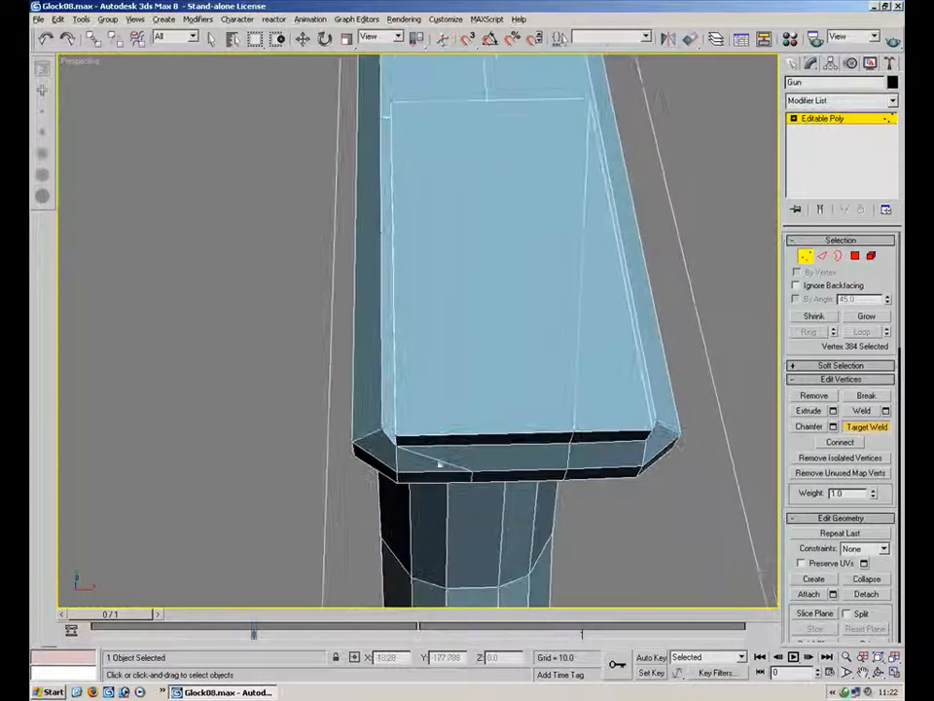
{"action": "key", "text": "ctrl+z"}
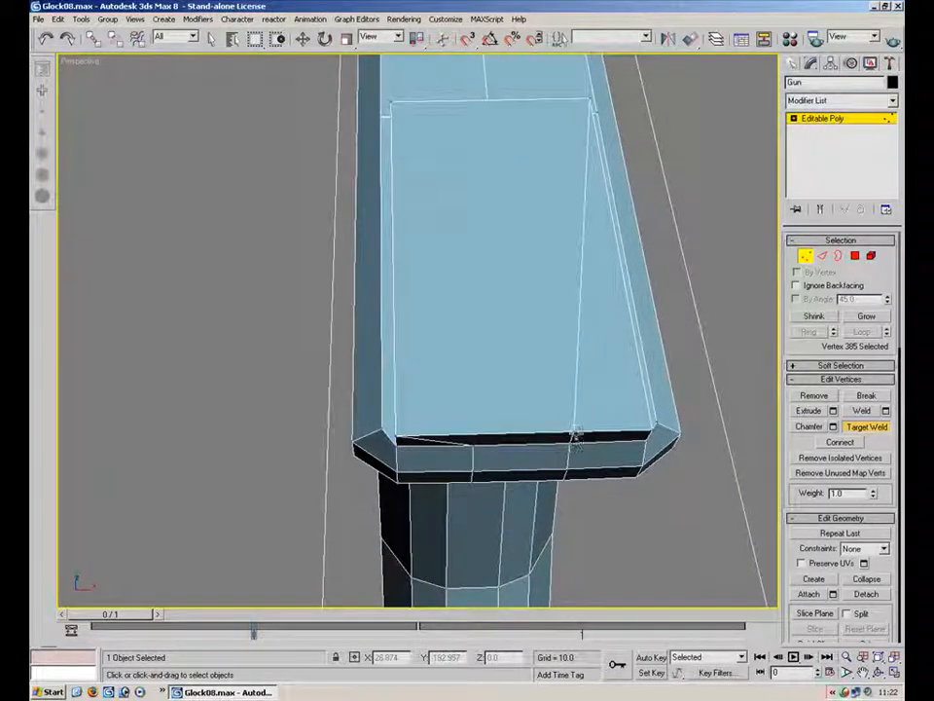
{"action": "left_click", "coordinate": [805, 256]}
{"action": "key", "text": "r"}
{"action": "left_click", "coordinate": [805, 255]}
{"action": "left_click", "coordinate": [574, 442]}
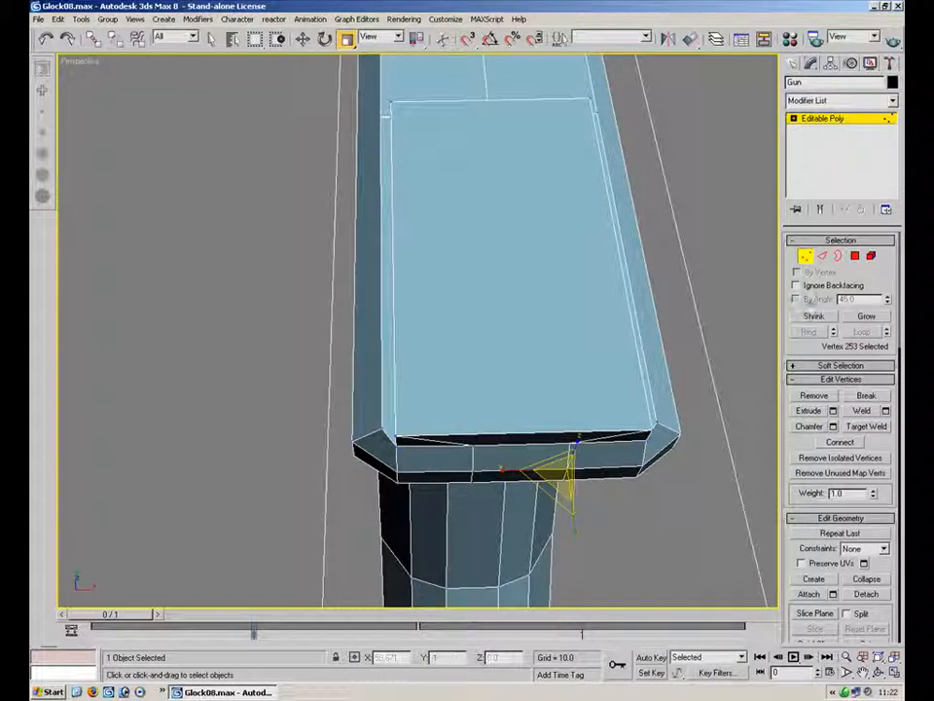
Examine the polygon beneath the slide's front end
{"action": "left_click", "coordinate": [855, 256]}
{"action": "left_click", "coordinate": [527, 474]}
{"action": "middle_click_drag", "start_coordinate": [525, 454], "coordinate": [531, 482], "text": "alt"}
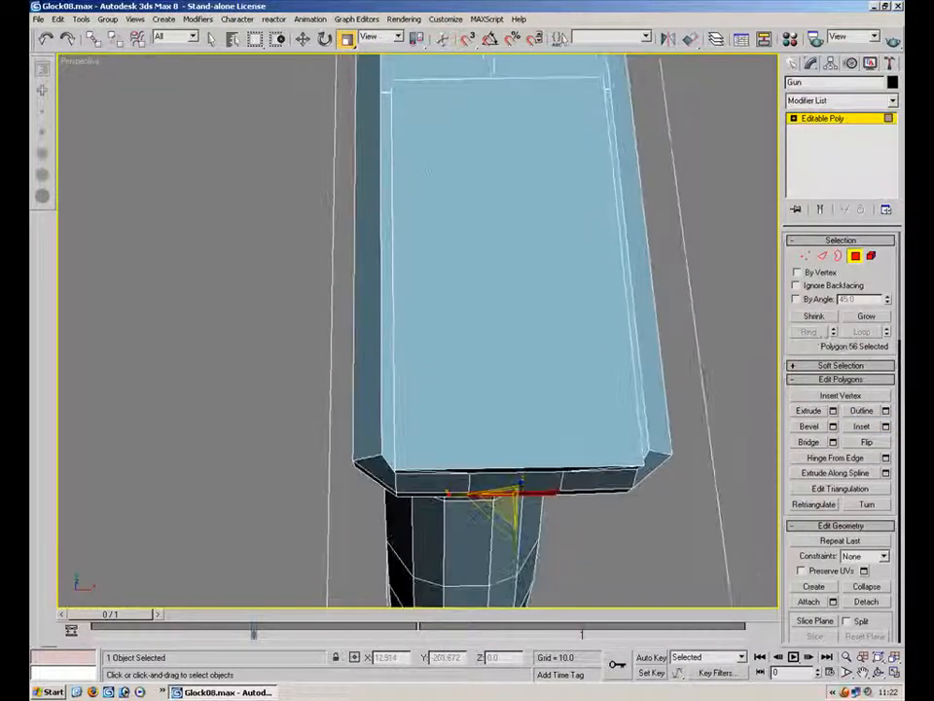
{"action": "left_click", "coordinate": [306, 40]}
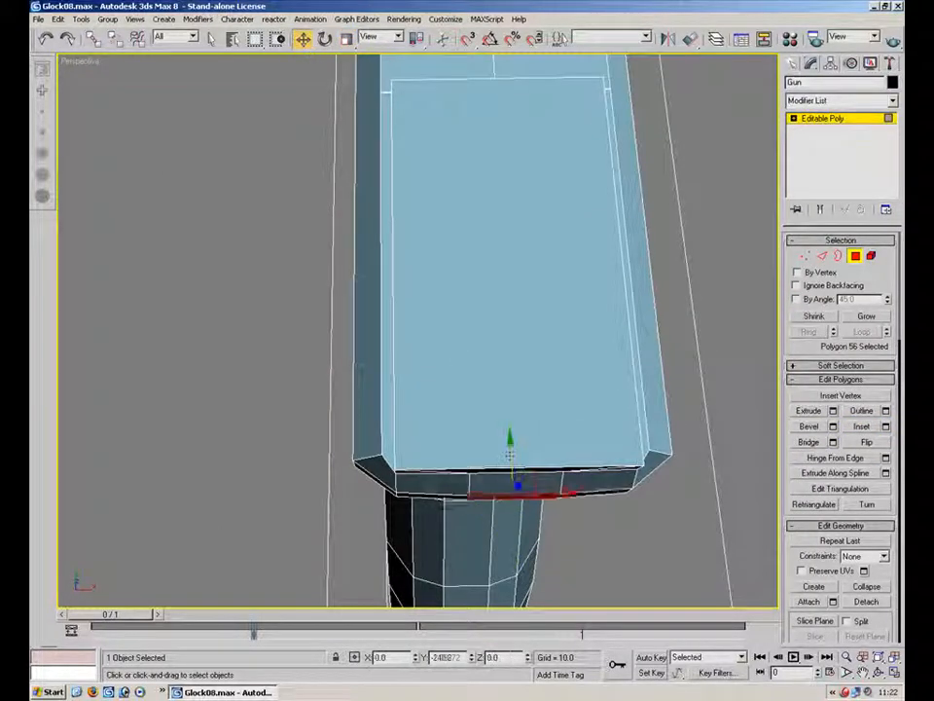
{"action": "left_click", "coordinate": [559, 507]}
{"action": "middle_click_drag", "start_coordinate": [563, 507], "coordinate": [547, 296], "text": "alt"}
Target-weld the mirror-seam vertices beneath the slide's front end
{"action": "scroll", "coordinate": [547, 296], "scroll_direction": "up", "scroll_amount": 5}
{"action": "left_click", "coordinate": [531, 368]}
{"action": "key", "text": "1"}
{"action": "key", "text": "ctrl+shift+w"}
{"action": "left_click_drag", "start_coordinate": [620, 333], "coordinate": [623, 303]}
{"action": "middle_click_drag", "start_coordinate": [411, 316], "coordinate": [359, 396], "text": "alt"}
{"action": "middle_click_drag", "start_coordinate": [461, 356], "coordinate": [403, 356], "text": "alt"}
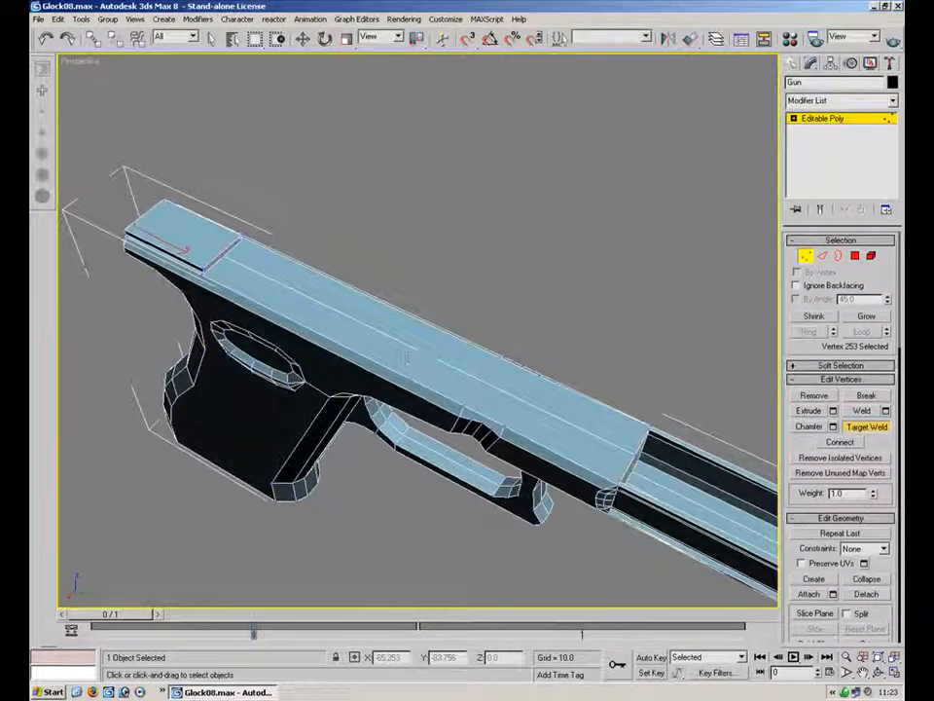
Target-weld the remaining seam vertices along the top edge of the slide
{"action": "middle_click_drag", "start_coordinate": [525, 399], "coordinate": [355, 371], "text": "alt"}
{"action": "left_click", "coordinate": [463, 375]}
{"action": "left_click", "coordinate": [548, 214]}
{"action": "middle_click_drag", "start_coordinate": [652, 247], "coordinate": [472, 182], "text": "alt"}
{"action": "scroll", "coordinate": [456, 432], "scroll_direction": "down", "scroll_amount": 5}
{"action": "scroll", "coordinate": [456, 432], "scroll_direction": "up", "scroll_amount": 4}
{"action": "middle_click_drag", "start_coordinate": [456, 432], "coordinate": [403, 486], "text": "alt"}
Unhide all hidden objects in the scene
{"action": "right_click", "coordinate": [432, 448]}
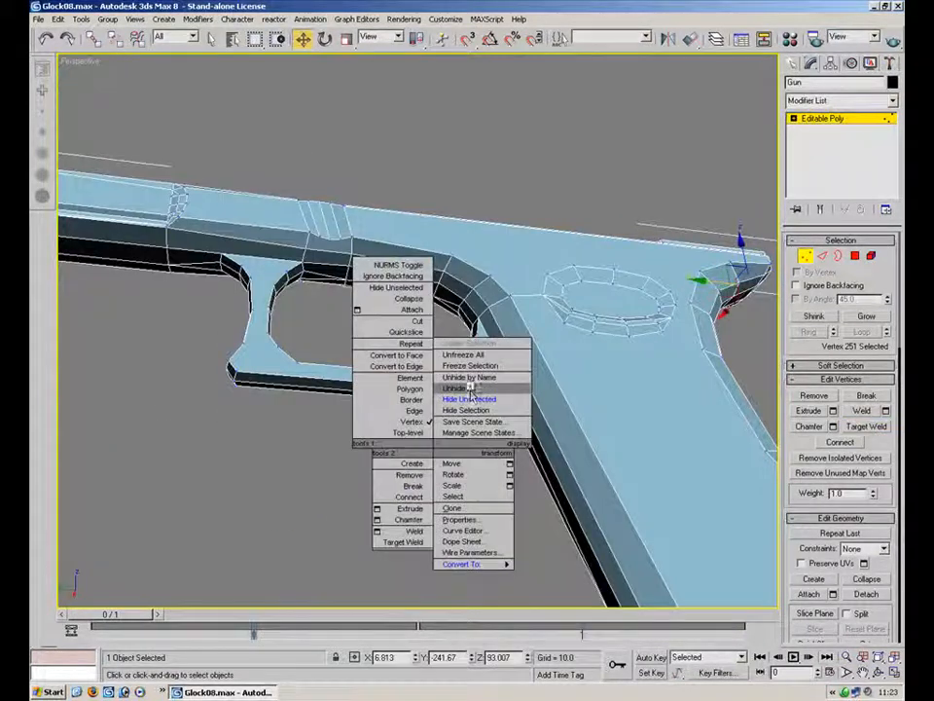
{"action": "left_click", "coordinate": [467, 389]}
{"action": "middle_click_drag", "start_coordinate": [463, 471], "coordinate": [513, 225], "text": "alt"}
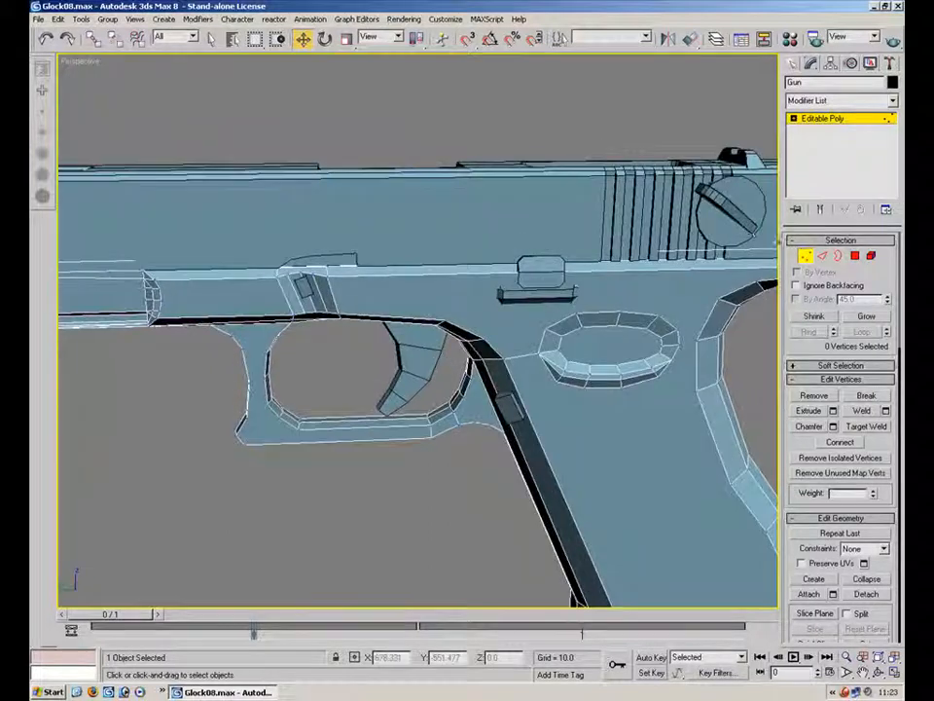
Select the gun parts around the trigger area and hide all unselected objects
{"action": "left_click", "coordinate": [806, 256]}
{"action": "left_click", "coordinate": [443, 96]}
{"action": "left_click", "coordinate": [421, 363], "text": "ctrl"}
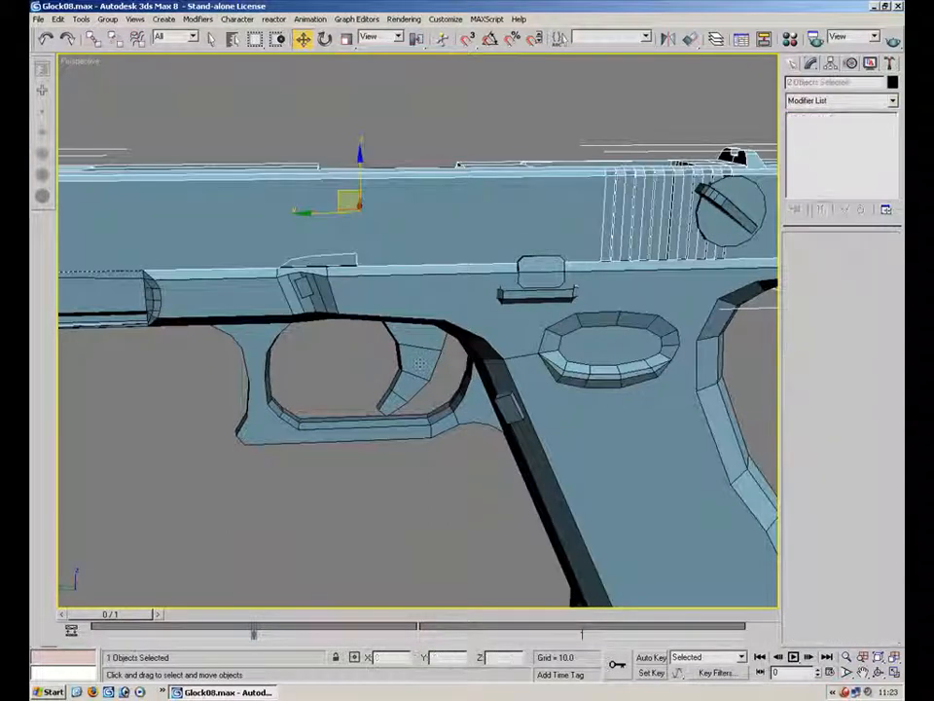
{"action": "scroll", "coordinate": [420, 363], "scroll_direction": "down", "scroll_amount": 5}
{"action": "left_click", "coordinate": [508, 467], "text": "ctrl"}
{"action": "right_click", "coordinate": [532, 482]}
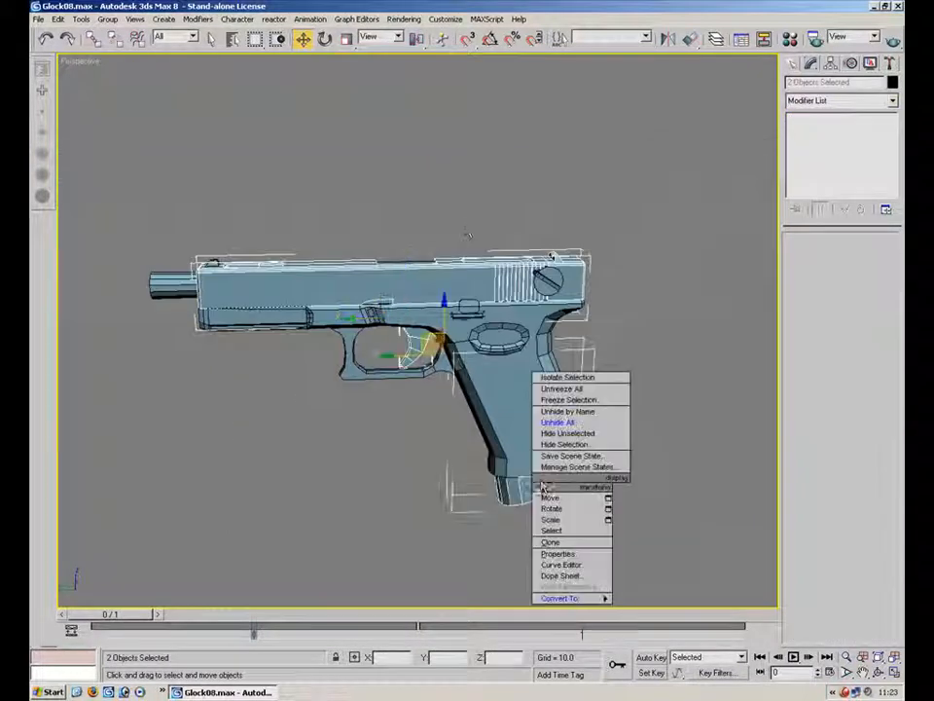
{"action": "left_click", "coordinate": [574, 434]}
Select the slide object and target-weld the mirror-seam vertices on its rear face
{"action": "left_click", "coordinate": [664, 358]}
{"action": "middle_click_drag", "start_coordinate": [515, 359], "coordinate": [609, 359], "text": "alt"}
{"action": "scroll", "coordinate": [609, 359], "scroll_direction": "up", "scroll_amount": 4}
{"action": "left_click", "coordinate": [400, 283]}
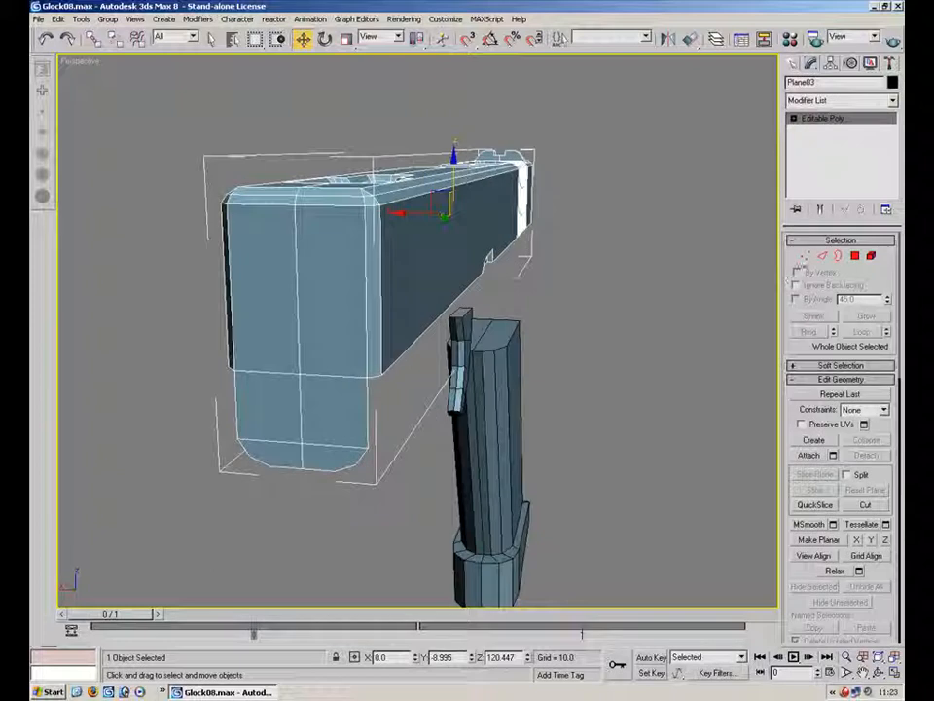
{"action": "left_click", "coordinate": [805, 254]}
{"action": "left_click", "coordinate": [865, 426]}
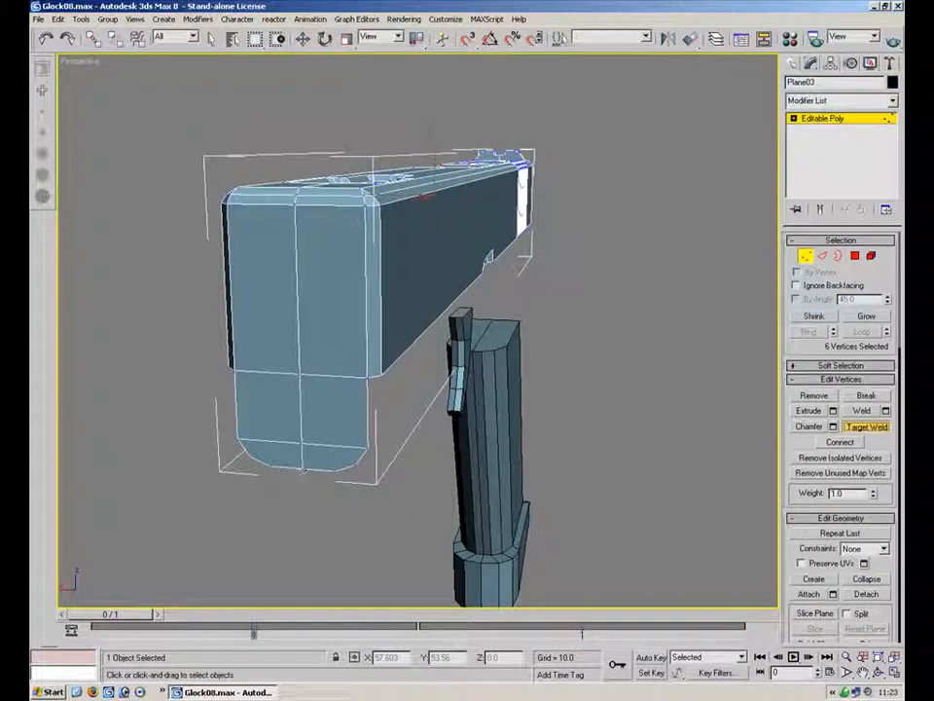
{"action": "left_click", "coordinate": [301, 445]}
{"action": "left_click", "coordinate": [368, 448]}
{"action": "left_click", "coordinate": [301, 376]}
{"action": "left_click", "coordinate": [369, 376]}
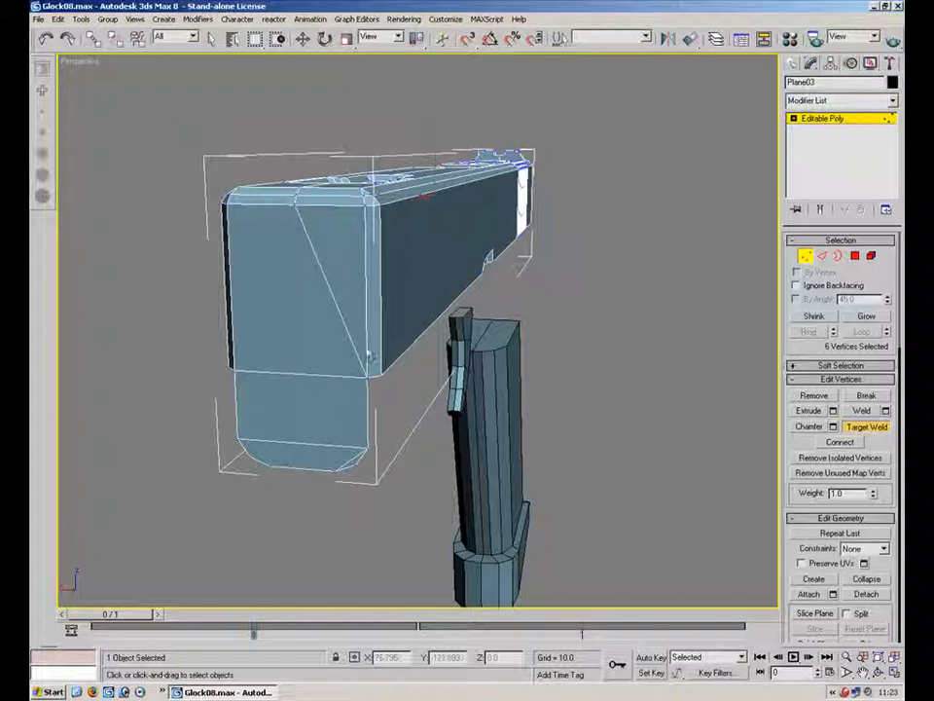
Target-weld the seam vertices along the top edge of the slide's rear end
{"action": "left_click", "coordinate": [298, 195]}
{"action": "left_click", "coordinate": [367, 199]}
{"action": "left_click", "coordinate": [296, 196]}
{"action": "left_click", "coordinate": [367, 202]}
{"action": "middle_click_drag", "start_coordinate": [366, 203], "coordinate": [354, 64], "text": "alt"}
{"action": "scroll", "coordinate": [354, 345], "scroll_direction": "up", "scroll_amount": 4}
{"action": "middle_click_drag", "start_coordinate": [396, 534], "coordinate": [428, 414], "text": "alt"}
{"action": "left_click", "coordinate": [373, 311]}
{"action": "left_click", "coordinate": [524, 337]}
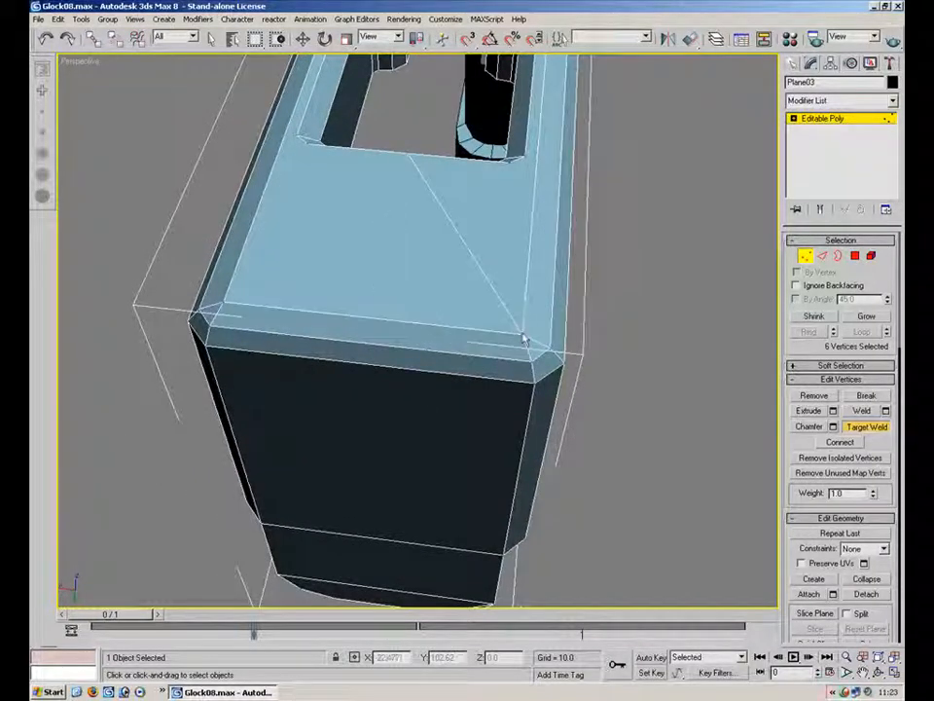
Target-weld the seam vertices around the slide's rear top and the ejection port
{"action": "middle_click_drag", "start_coordinate": [507, 167], "coordinate": [587, 288], "text": "alt"}
{"action": "middle_click_drag", "start_coordinate": [260, 212], "coordinate": [467, 277]}
{"action": "left_click", "coordinate": [375, 169]}
{"action": "left_click", "coordinate": [319, 171]}
{"action": "middle_click_drag", "start_coordinate": [356, 228], "coordinate": [489, 387], "text": "alt"}
{"action": "left_click", "coordinate": [489, 386]}
{"action": "left_click", "coordinate": [497, 311]}
{"action": "left_click", "coordinate": [457, 299]}
{"action": "left_click", "coordinate": [502, 290]}
{"action": "middle_click_drag", "start_coordinate": [501, 290], "coordinate": [231, 261], "text": "alt"}
{"action": "middle_click_drag", "start_coordinate": [578, 252], "coordinate": [556, 261], "text": "alt"}
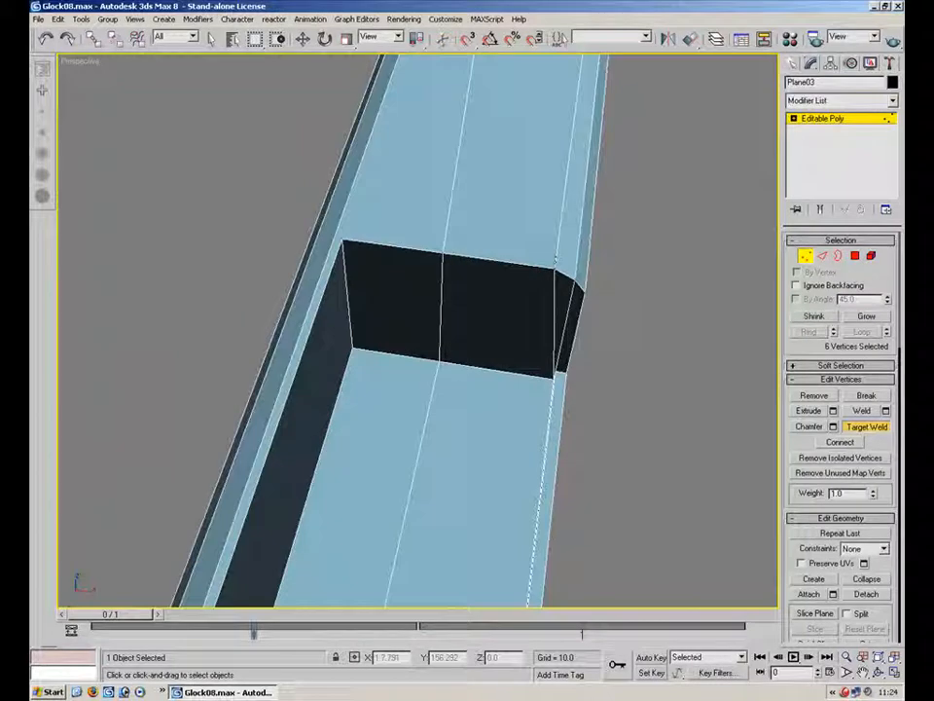
Target-weld the seam vertices inside the ejection port's walls
{"action": "left_click", "coordinate": [354, 242]}
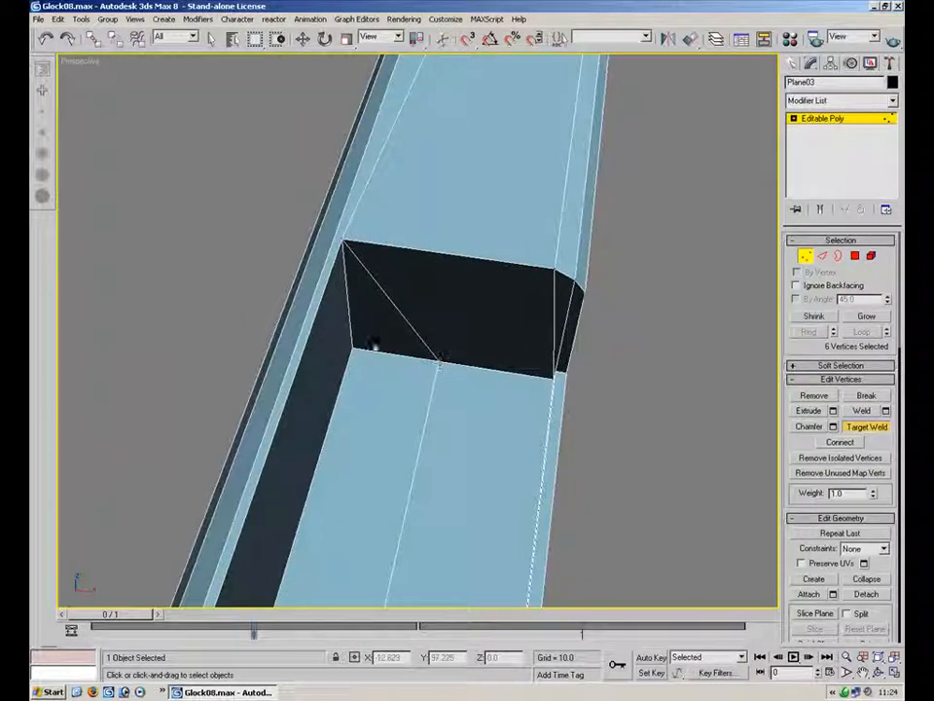
{"action": "left_click", "coordinate": [356, 351]}
{"action": "middle_click_drag", "start_coordinate": [382, 360], "coordinate": [736, 328], "text": "alt"}
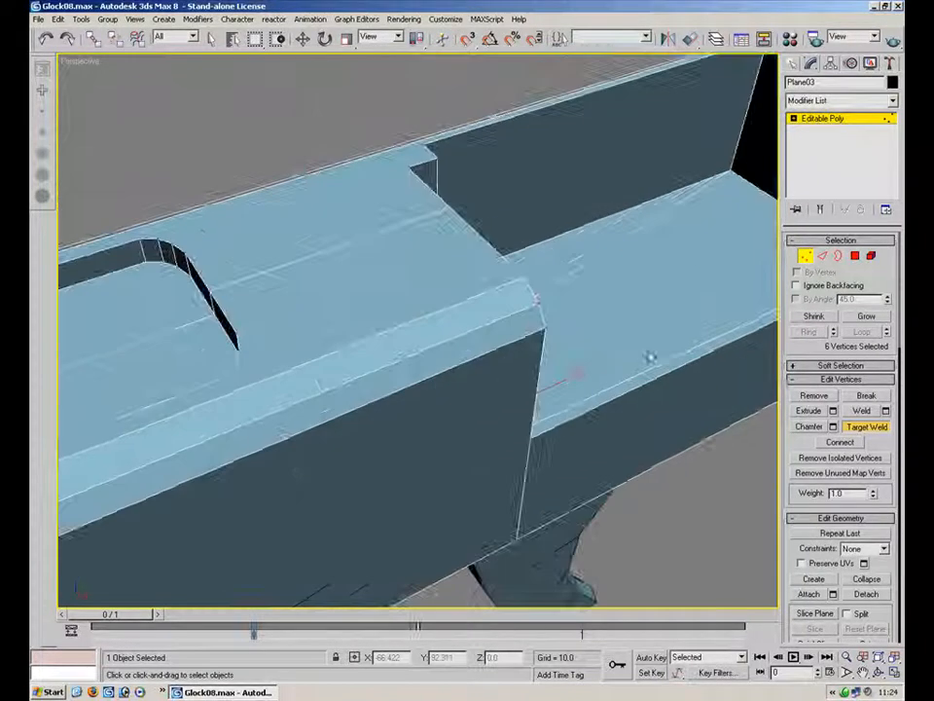
{"action": "middle_click_drag", "start_coordinate": [577, 372], "coordinate": [412, 328], "text": "alt"}
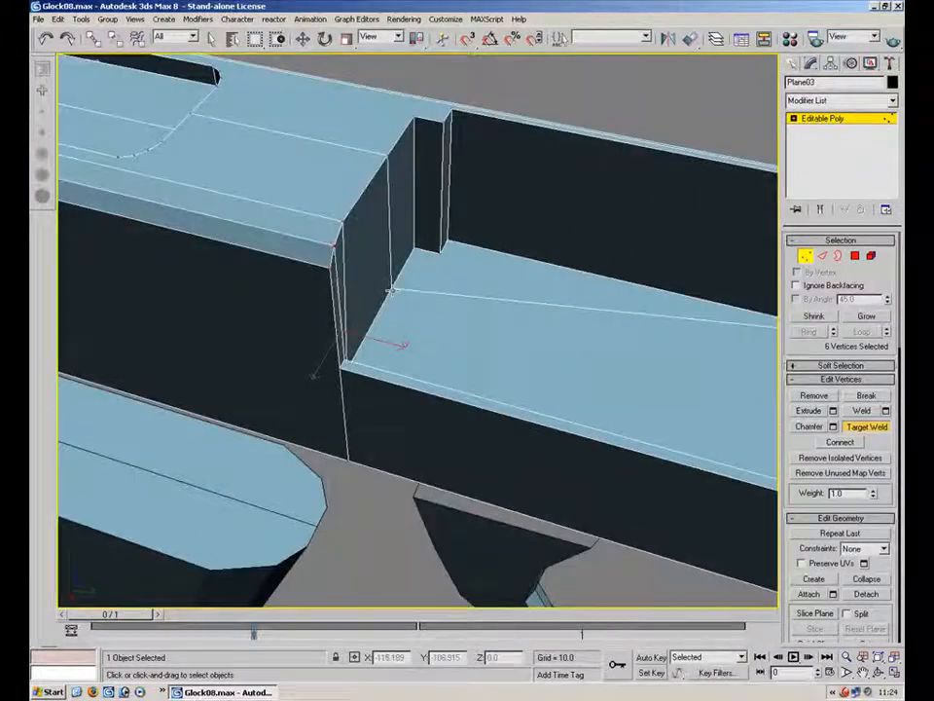
{"action": "left_click", "coordinate": [428, 255]}
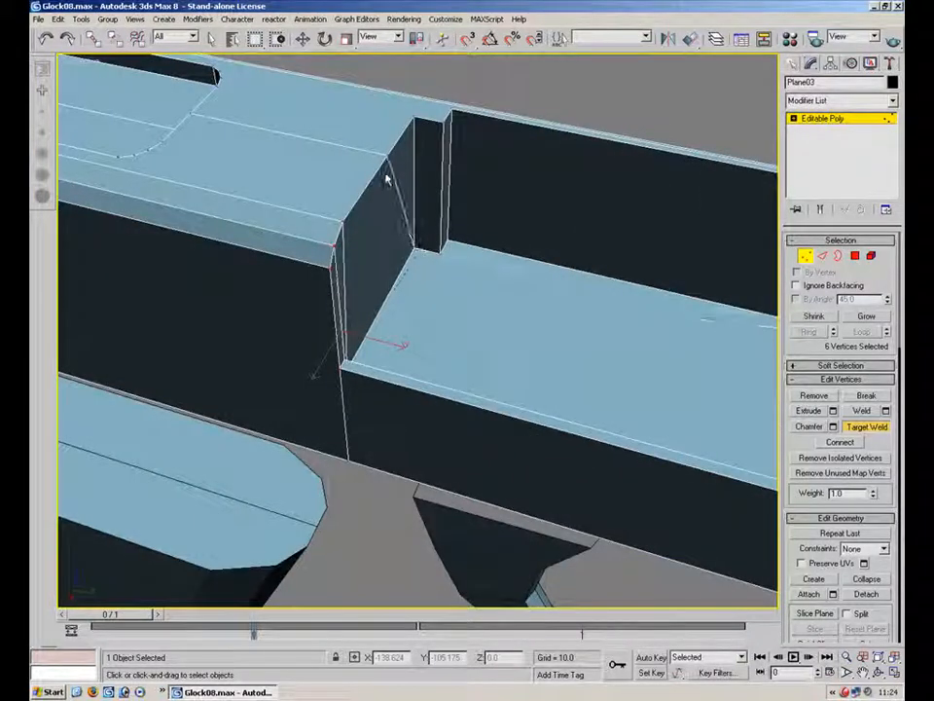
Turn the diagonal edges across the ejection port's floor
{"action": "left_click", "coordinate": [823, 257]}
{"action": "left_click", "coordinate": [508, 270]}
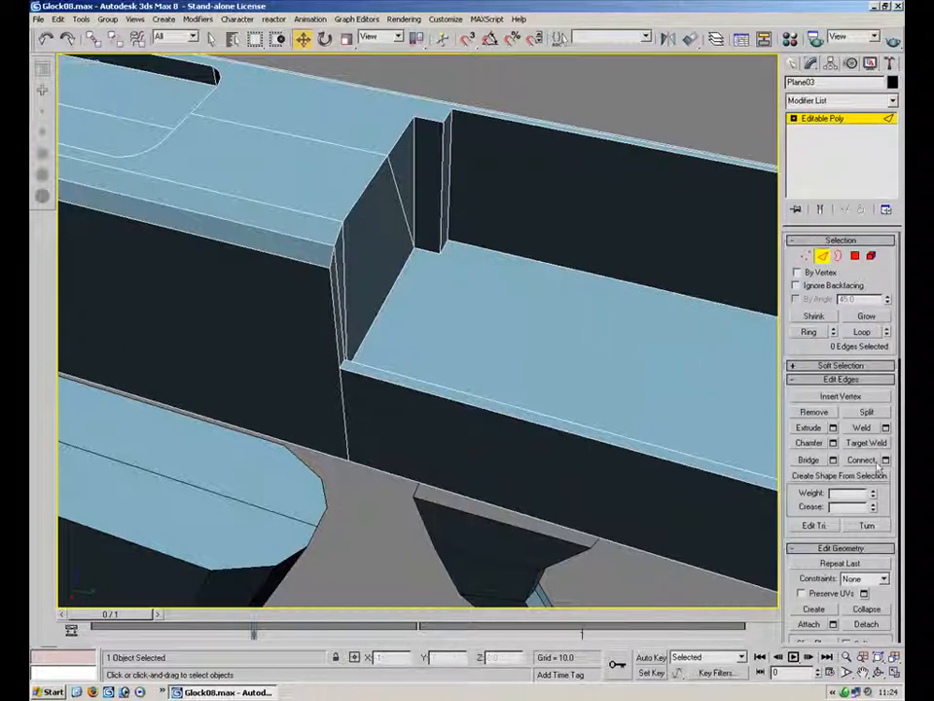
{"action": "left_click", "coordinate": [866, 526]}
{"action": "middle_click_drag", "start_coordinate": [642, 457], "coordinate": [506, 385], "text": "alt"}
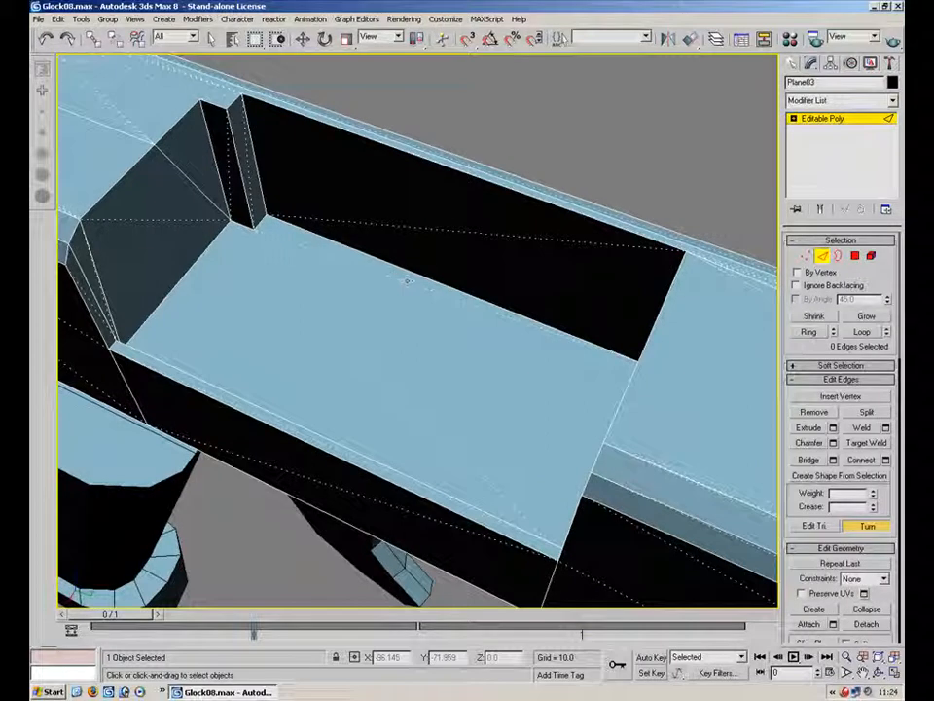
{"action": "middle_click_drag", "start_coordinate": [333, 372], "coordinate": [559, 354], "text": "alt"}
Remove the stray vertex at the lower corner below the ejection port on the slide's side
{"action": "left_click", "coordinate": [855, 256]}
{"action": "middle_click_drag", "start_coordinate": [461, 377], "coordinate": [558, 504], "text": "alt"}
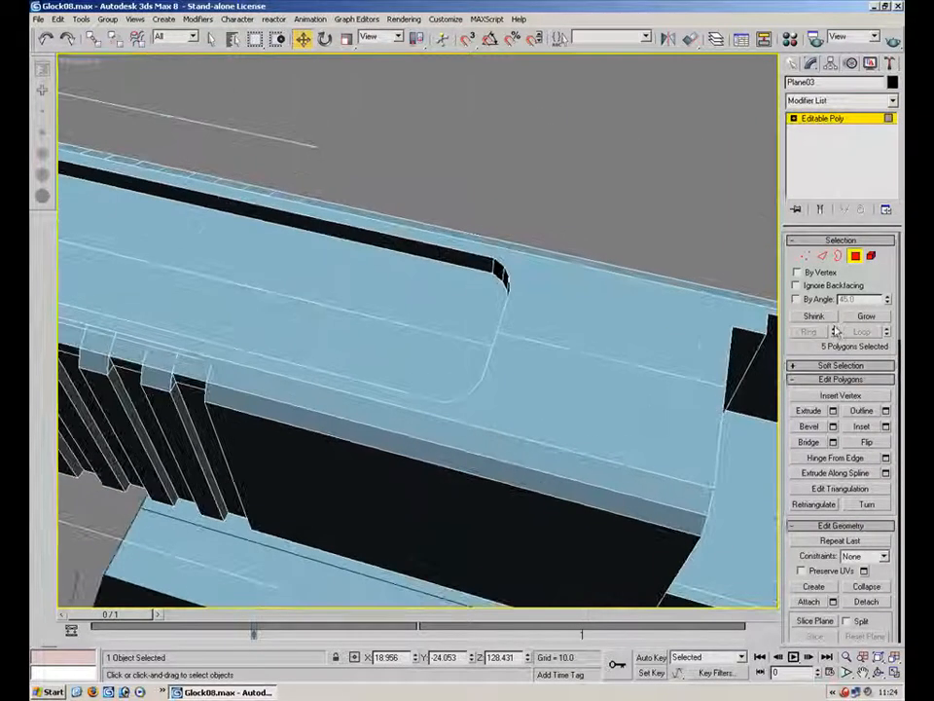
{"action": "left_click", "coordinate": [807, 257]}
{"action": "left_click_drag", "start_coordinate": [685, 586], "coordinate": [650, 601]}
{"action": "middle_click_drag", "start_coordinate": [647, 595], "coordinate": [482, 415], "text": "alt"}
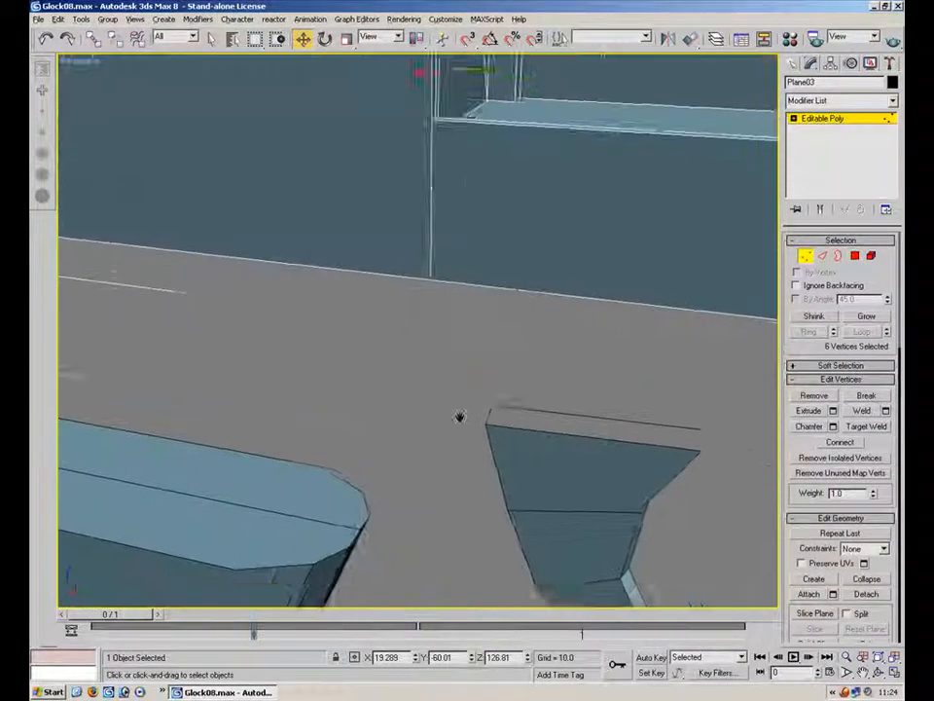
{"action": "scroll", "coordinate": [492, 417], "scroll_direction": "down", "scroll_amount": 3}
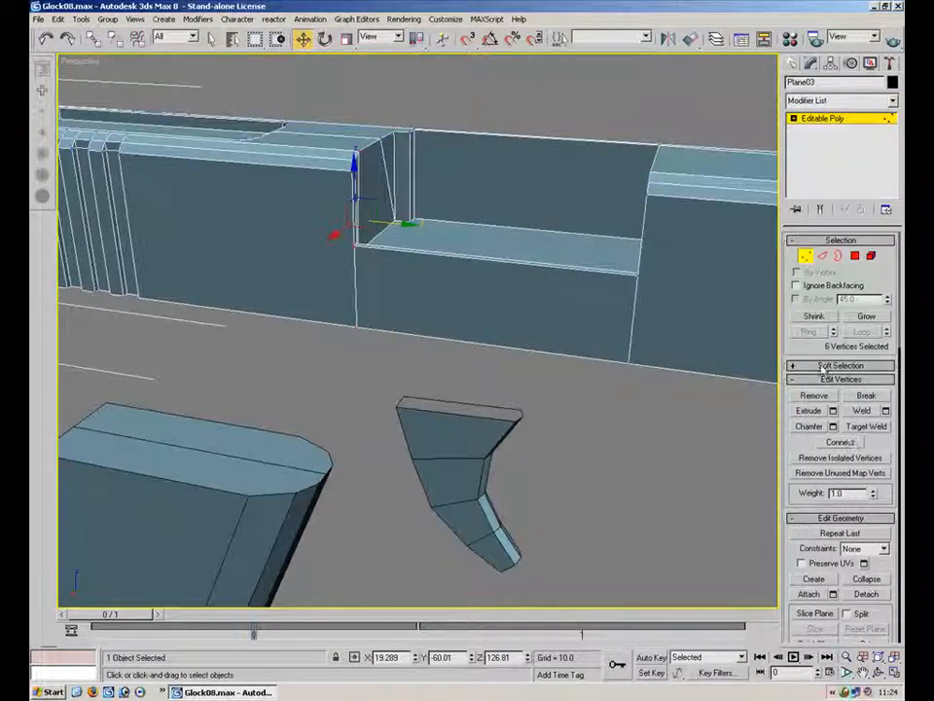
{"action": "left_click", "coordinate": [866, 427]}
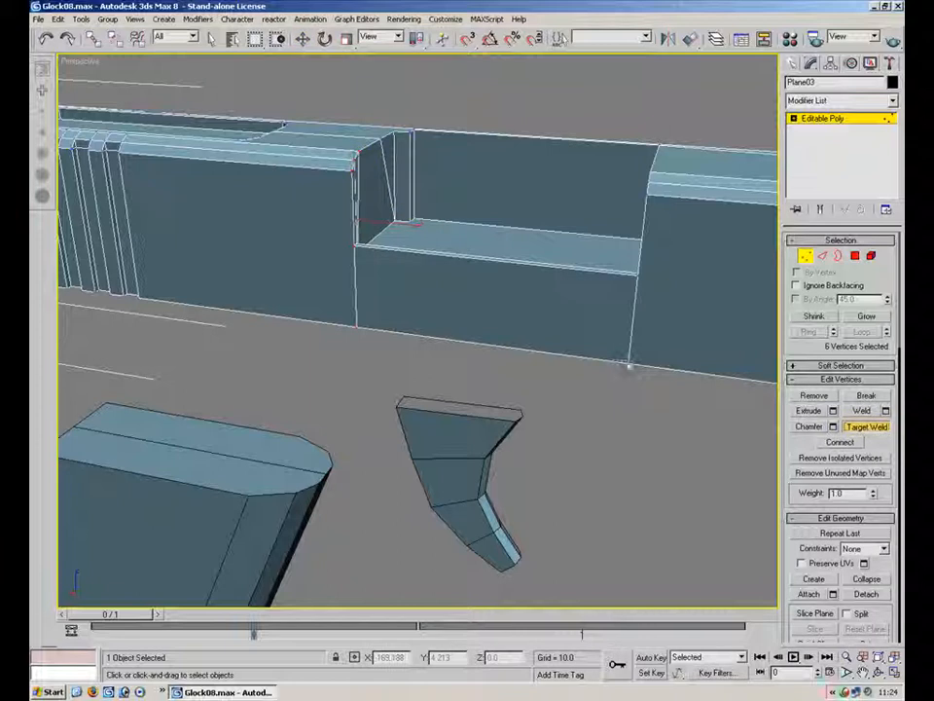
{"action": "left_click", "coordinate": [357, 325]}
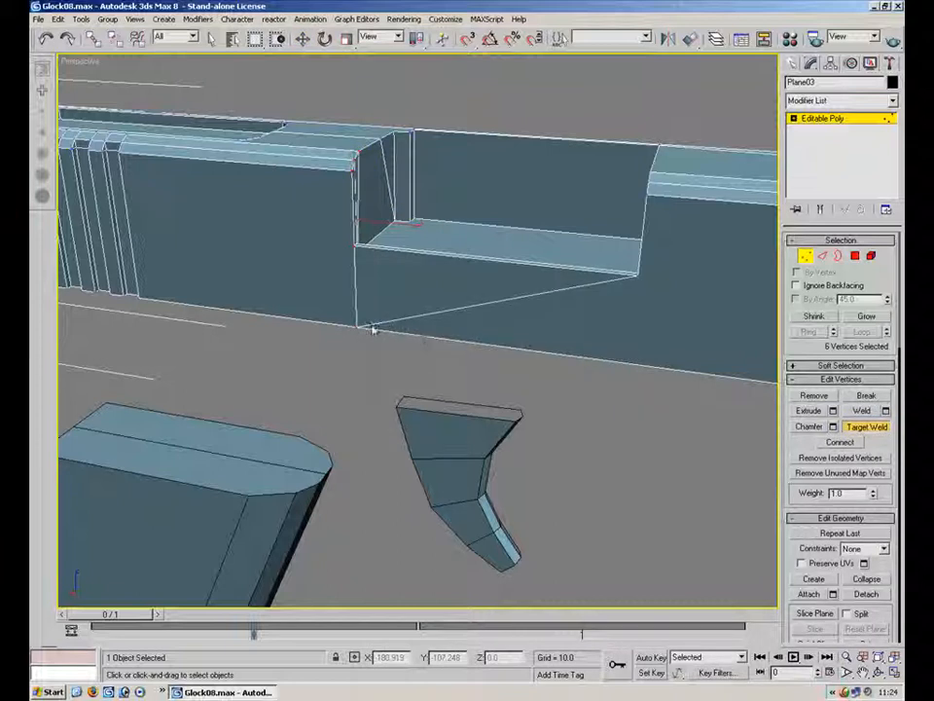
{"action": "left_click", "coordinate": [822, 256]}
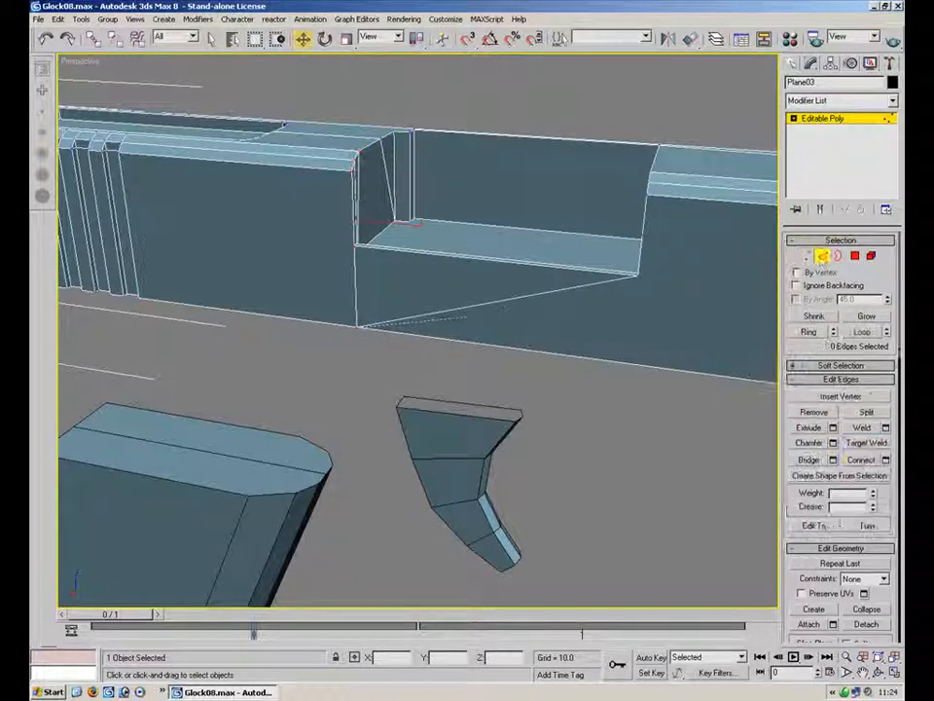
{"action": "key", "text": "1"}
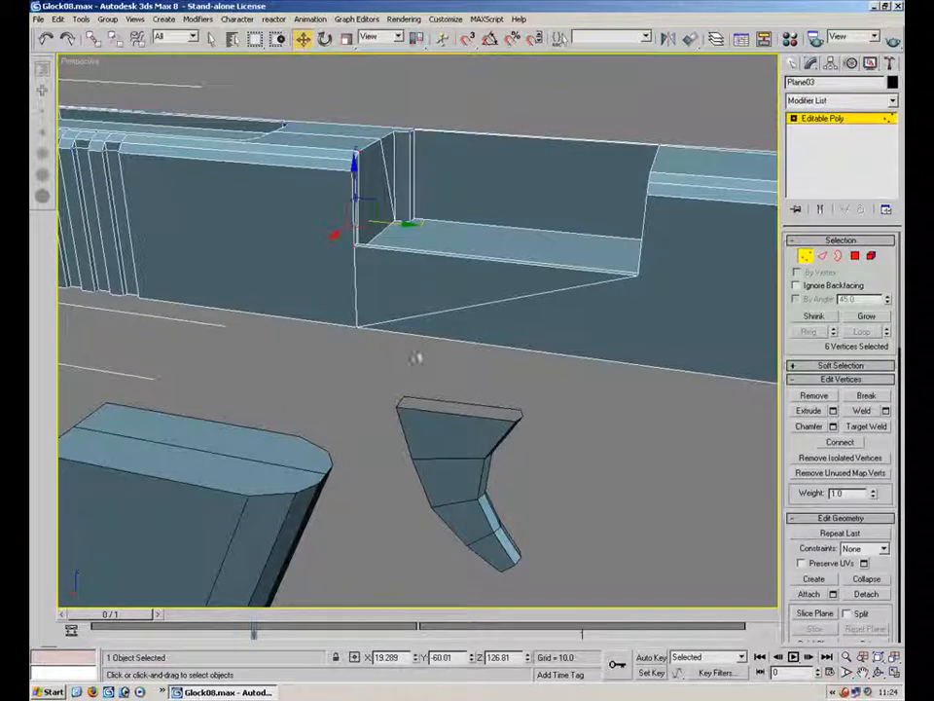
{"action": "left_click", "coordinate": [358, 325]}
{"action": "key", "text": "BackSpace"}
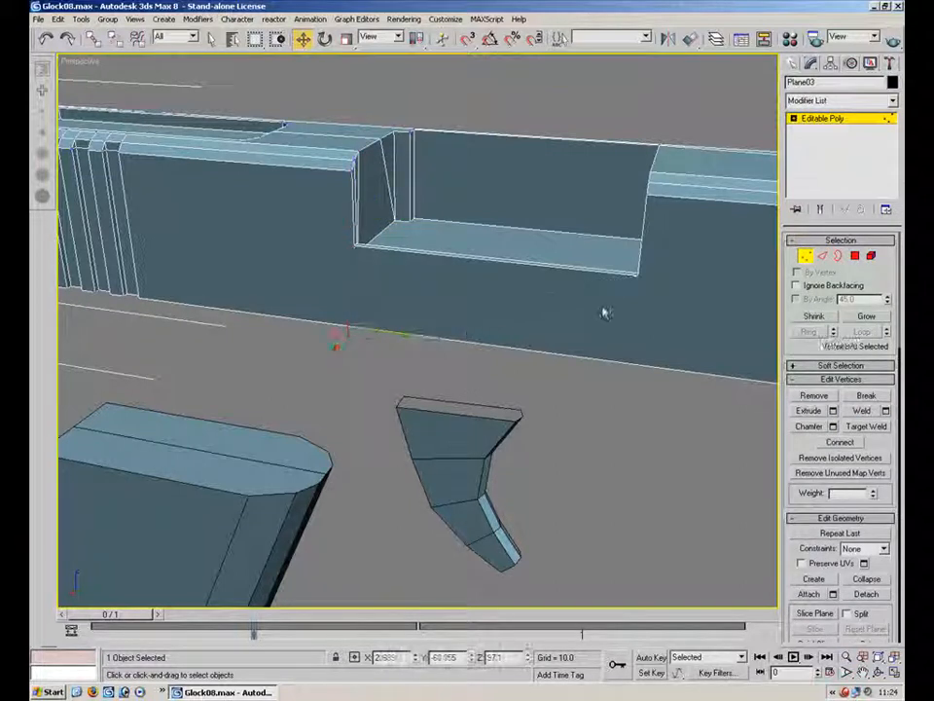
Target-weld the seam vertices at the slot on top of the slide
{"action": "middle_click_drag", "start_coordinate": [477, 350], "coordinate": [474, 404], "text": "alt"}
{"action": "scroll", "coordinate": [473, 404], "scroll_direction": "up", "scroll_amount": 3}
{"action": "left_click", "coordinate": [806, 258]}
{"action": "left_click", "coordinate": [807, 258]}
{"action": "left_click", "coordinate": [866, 426]}
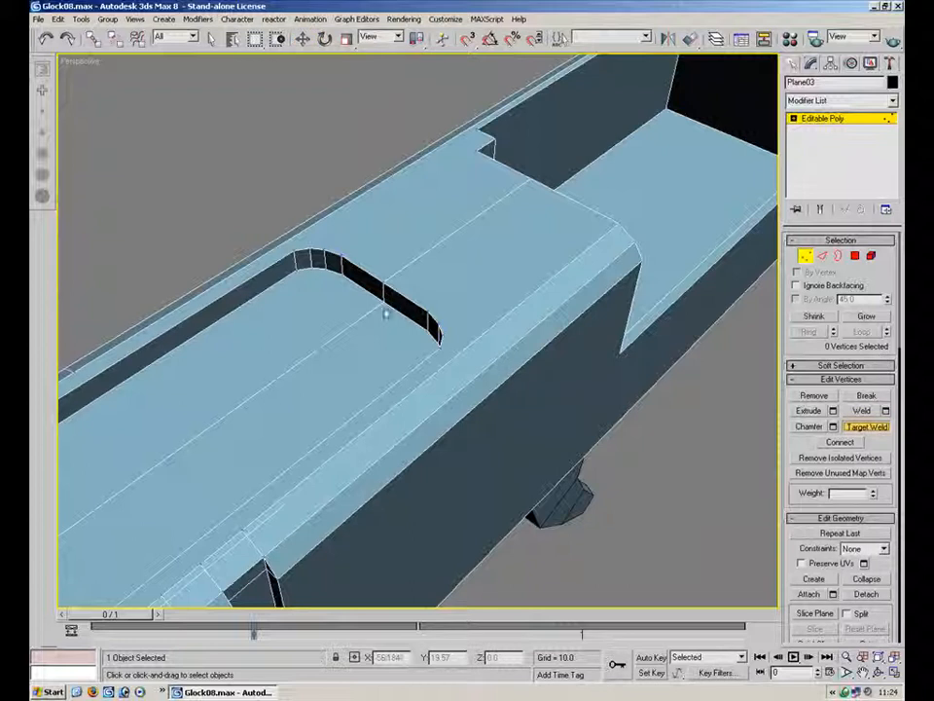
{"action": "left_click", "coordinate": [341, 259]}
{"action": "middle_click_drag", "start_coordinate": [512, 193], "coordinate": [544, 277], "text": "alt"}
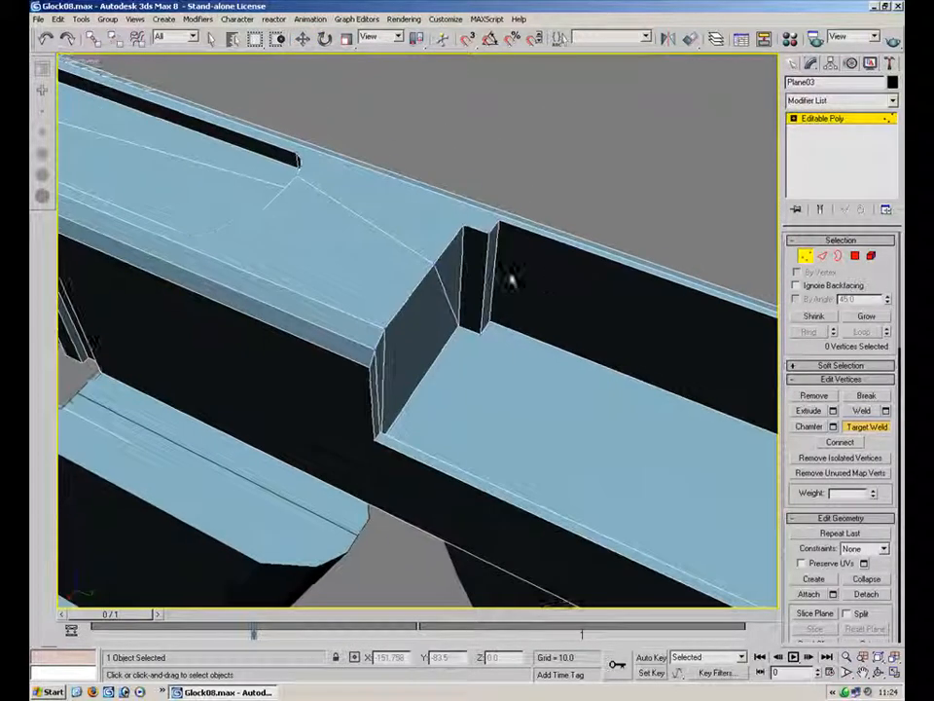
Target-weld the seam vertices at the ejection port's rear corner
{"action": "left_click", "coordinate": [432, 264]}
{"action": "left_click", "coordinate": [464, 228]}
{"action": "middle_click_drag", "start_coordinate": [234, 181], "coordinate": [467, 342]}
{"action": "left_click", "coordinate": [380, 297]}
{"action": "left_click", "coordinate": [443, 284]}
{"action": "left_click", "coordinate": [343, 223]}
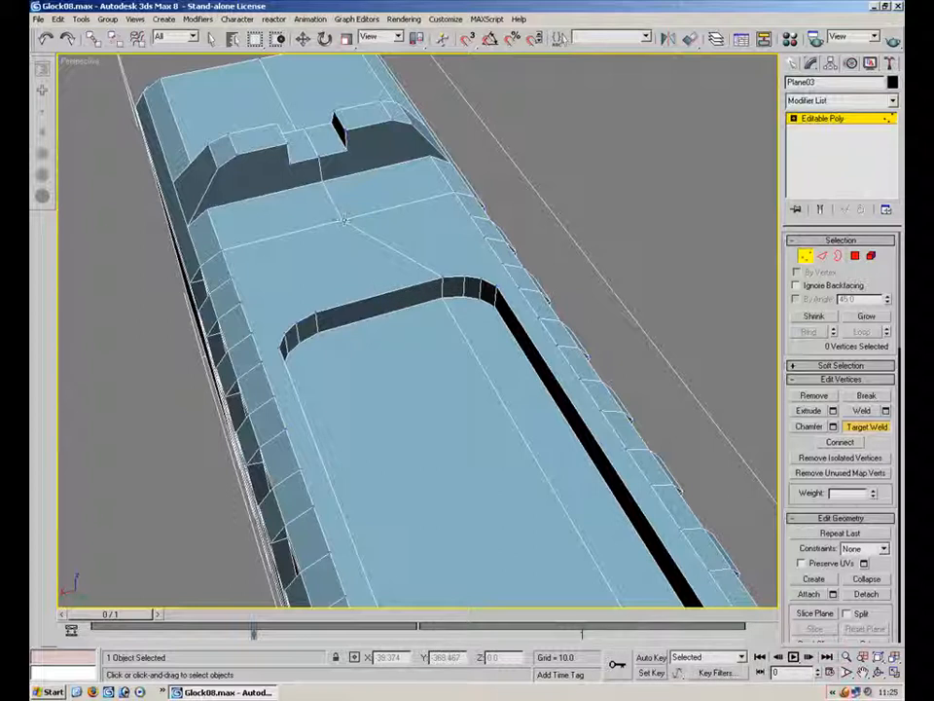
Target-weld the seam vertices across the slide's rear top and rear face
{"action": "left_click", "coordinate": [453, 195]}
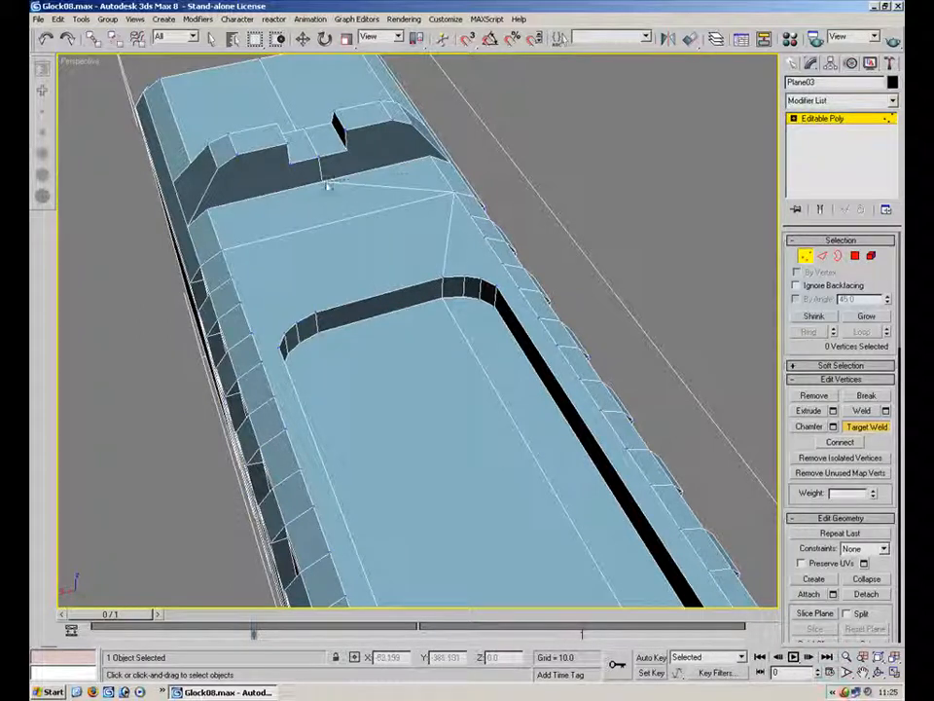
{"action": "left_click", "coordinate": [430, 154]}
{"action": "left_click", "coordinate": [319, 157]}
{"action": "left_click", "coordinate": [347, 150]}
{"action": "middle_click_drag", "start_coordinate": [316, 146], "coordinate": [559, 208], "text": "alt"}
{"action": "left_click", "coordinate": [482, 217]}
{"action": "left_click", "coordinate": [370, 196]}
{"action": "left_click", "coordinate": [298, 310]}
{"action": "left_click", "coordinate": [291, 327]}
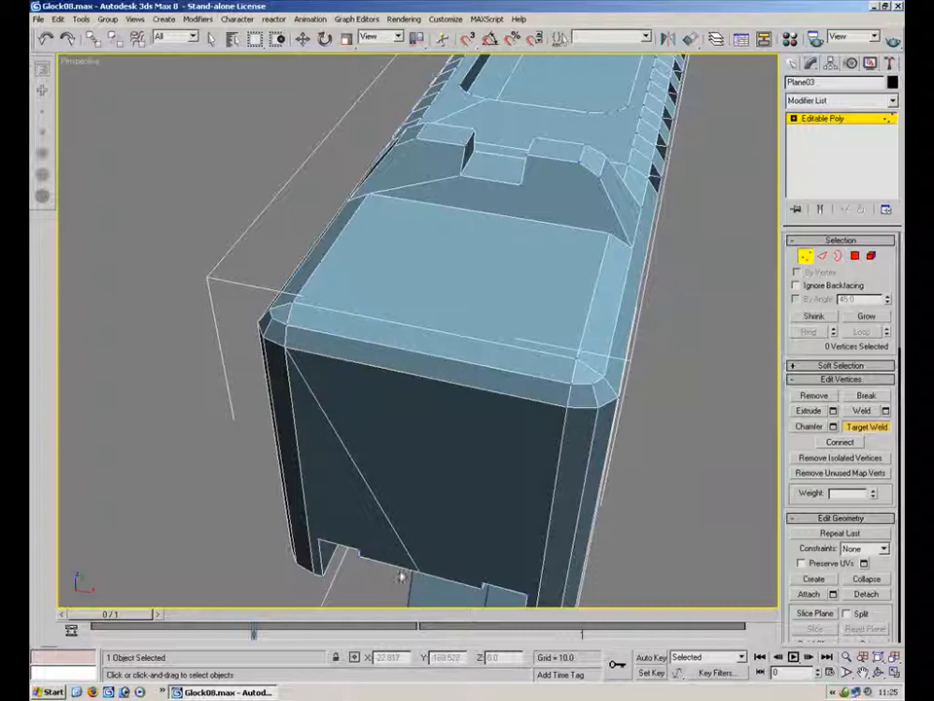
{"action": "left_click", "coordinate": [359, 556]}
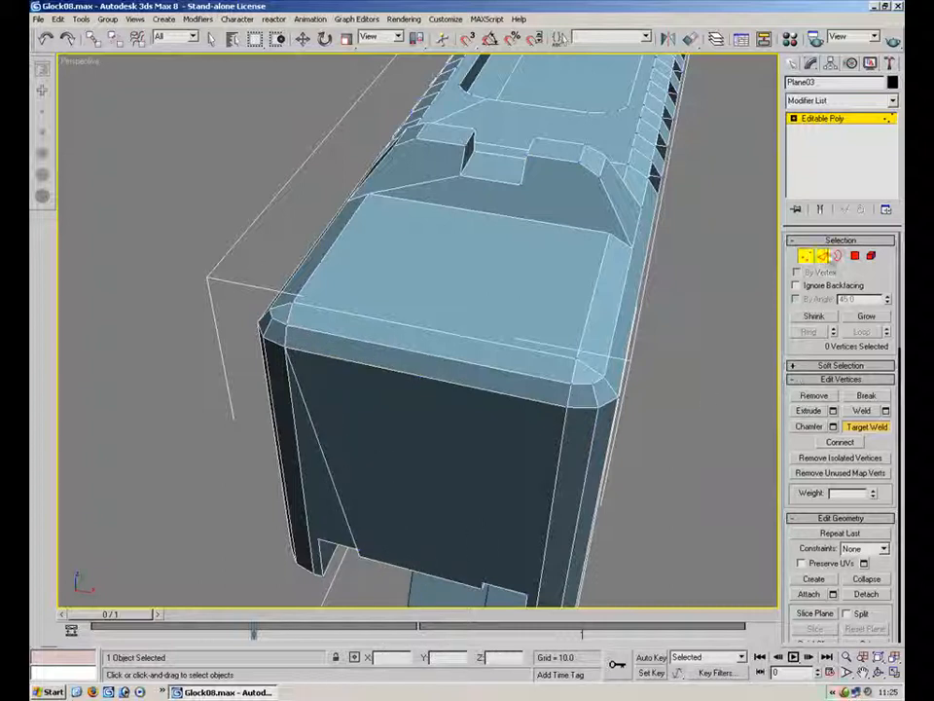
Switch to edge editing and apply Turn to edges inside the slide's front opening
{"action": "left_click", "coordinate": [823, 256]}
{"action": "middle_click_drag", "start_coordinate": [414, 502], "coordinate": [402, 403], "text": "alt"}
{"action": "scroll", "coordinate": [423, 397], "scroll_direction": "up", "scroll_amount": 4}
{"action": "middle_click_drag", "start_coordinate": [473, 400], "coordinate": [469, 400], "text": "alt"}
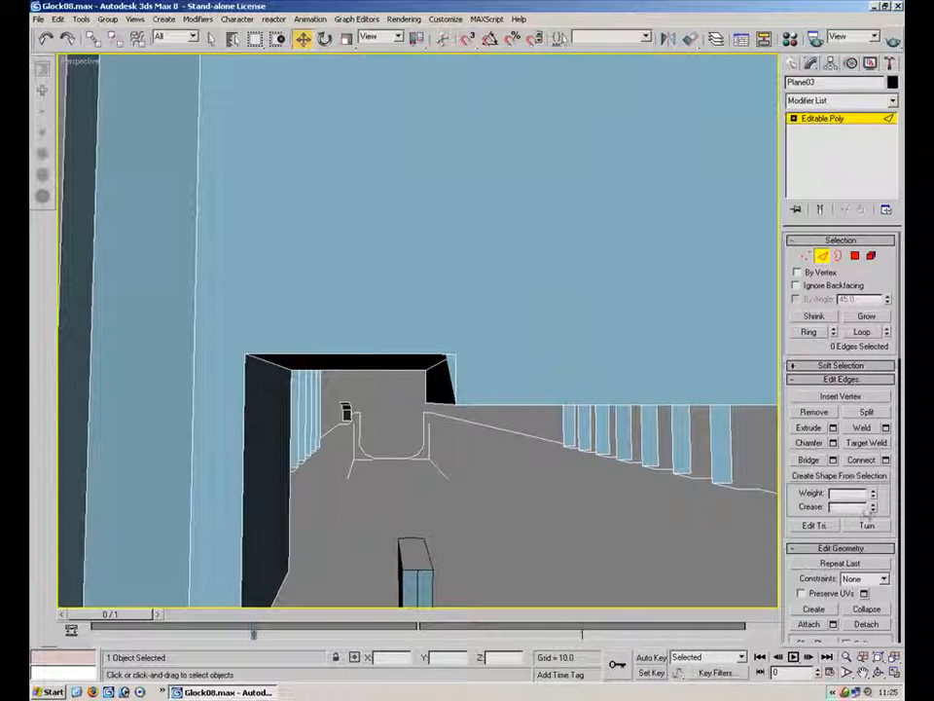
{"action": "left_click", "coordinate": [866, 526]}
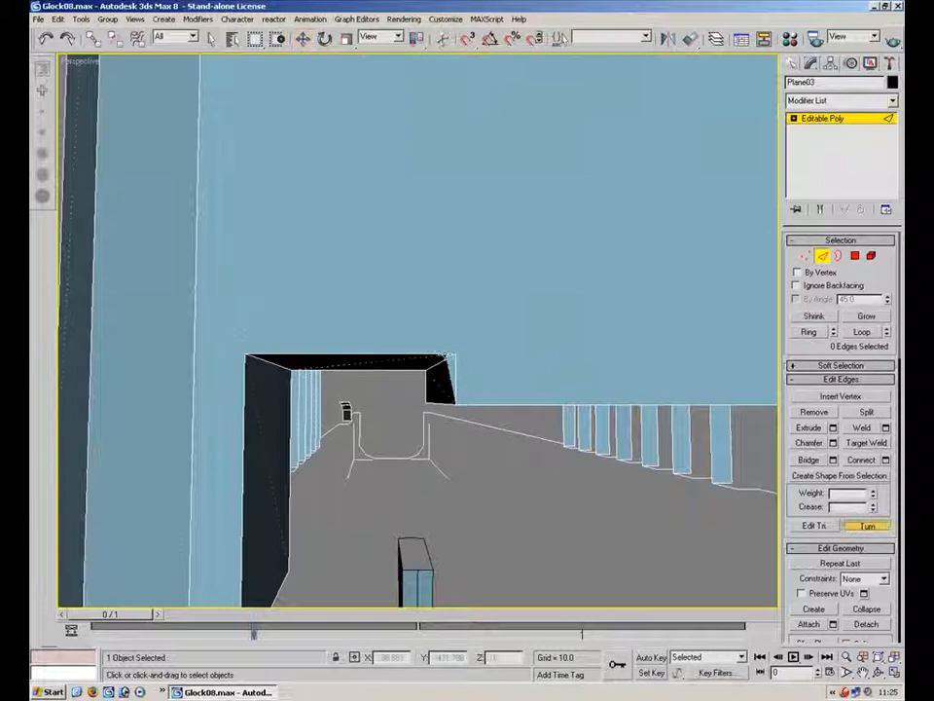
{"action": "middle_click_drag", "start_coordinate": [613, 364], "coordinate": [551, 276], "text": "alt"}
{"action": "key", "text": "1"}
{"action": "left_click", "coordinate": [852, 427]}
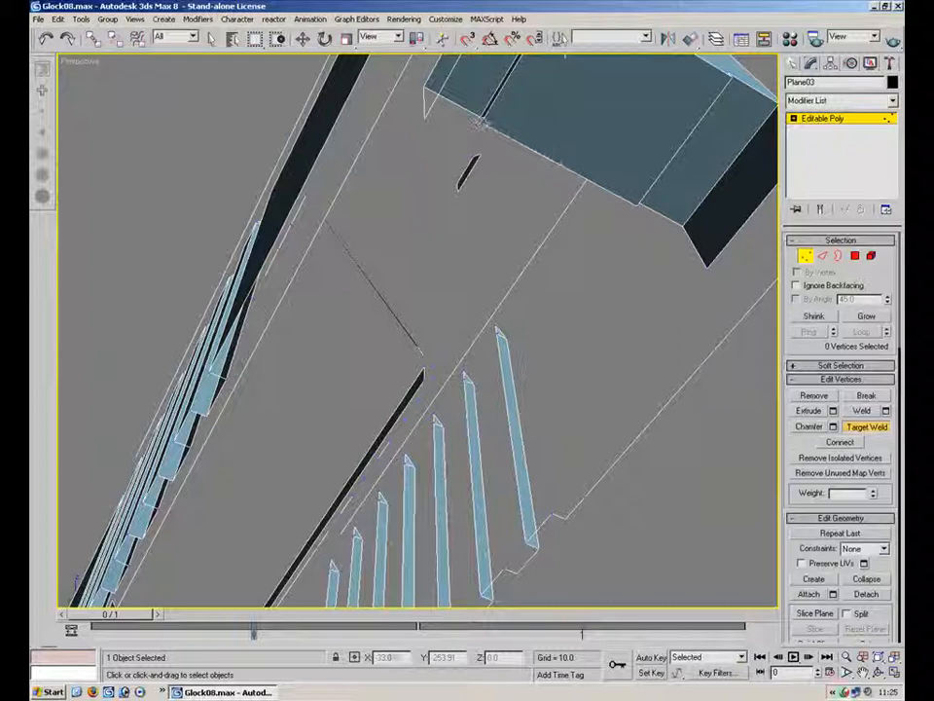
{"action": "left_click", "coordinate": [809, 256]}
{"action": "left_click", "coordinate": [719, 469]}
{"action": "middle_click_drag", "start_coordinate": [365, 327], "coordinate": [584, 459], "text": "alt"}
{"action": "scroll", "coordinate": [423, 427], "scroll_direction": "down", "scroll_amount": 3}
{"action": "middle_click_drag", "start_coordinate": [373, 296], "coordinate": [369, 343], "text": "alt"}
{"action": "scroll", "coordinate": [369, 343], "scroll_direction": "up", "scroll_amount": 2}
{"action": "left_click", "coordinate": [546, 384]}
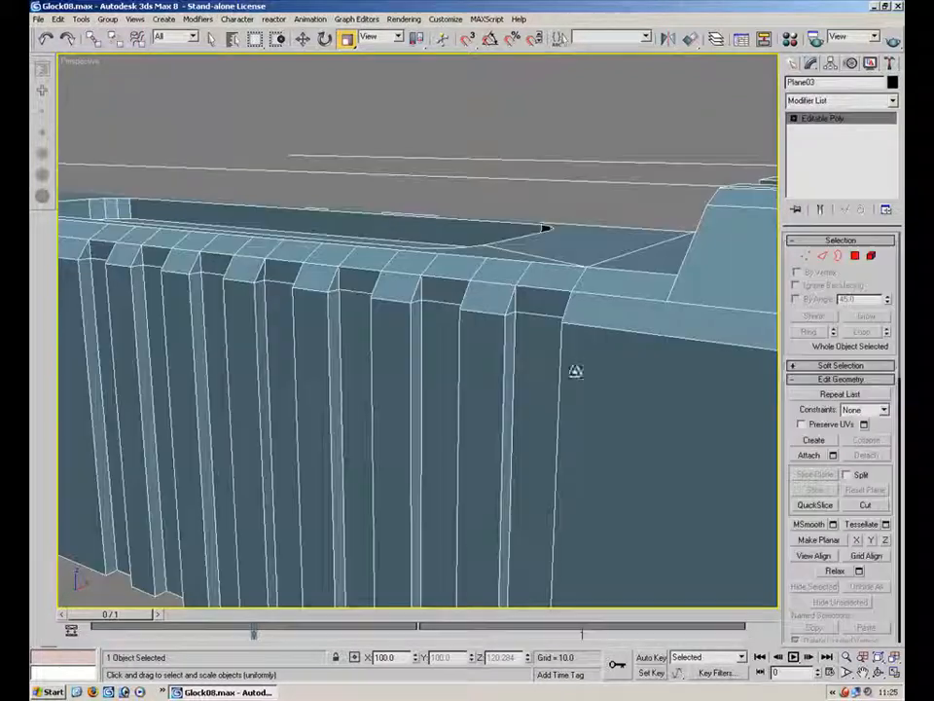
{"action": "key", "text": "1"}
{"action": "key", "text": "ctrl+w"}
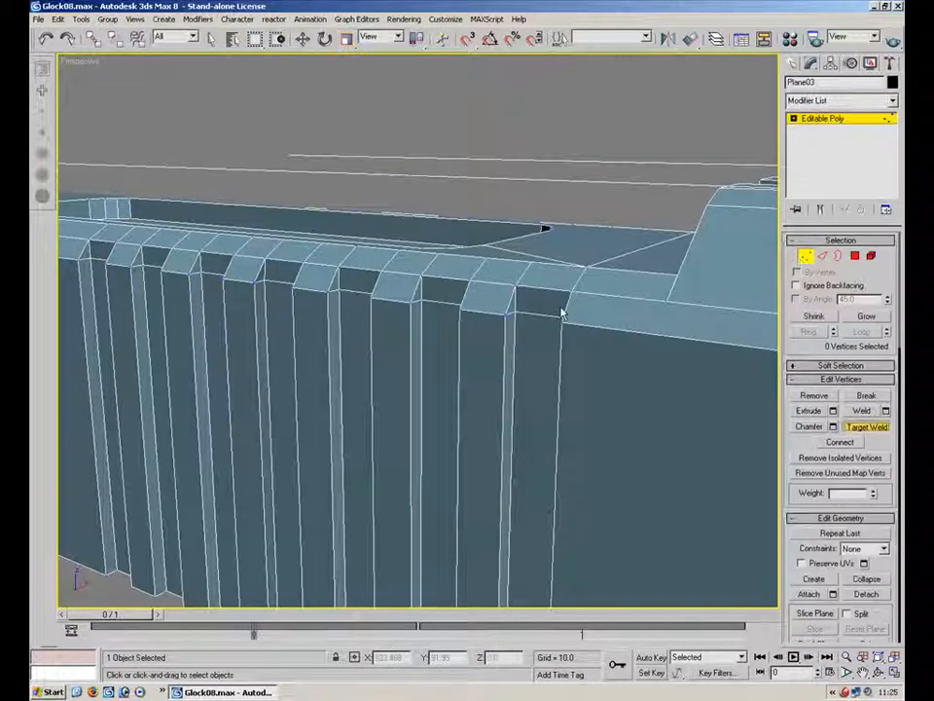
{"action": "right_click", "coordinate": [524, 309]}
{"action": "key", "text": "ctrl+w"}
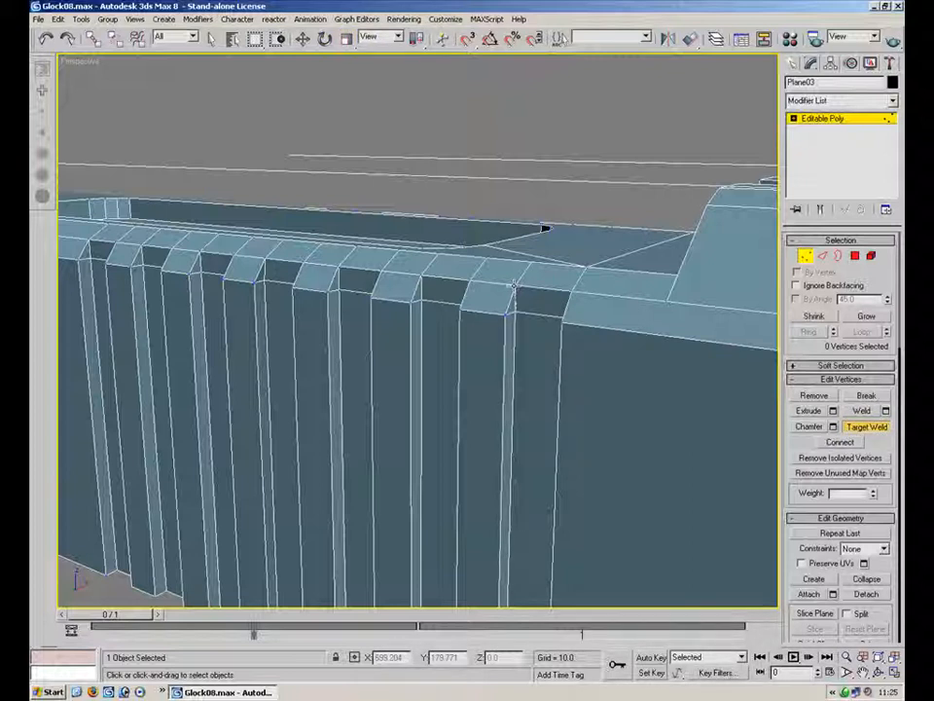
Select the row of edges running across the serrations below the slide's top chamfer
{"action": "left_click", "coordinate": [822, 255]}
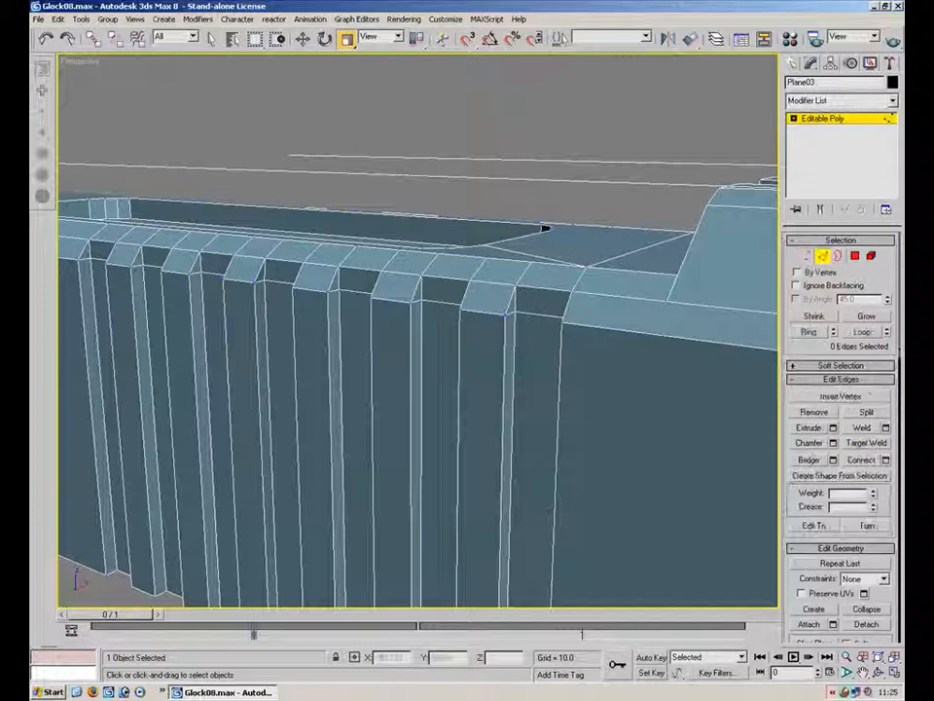
{"action": "left_click", "coordinate": [543, 314]}
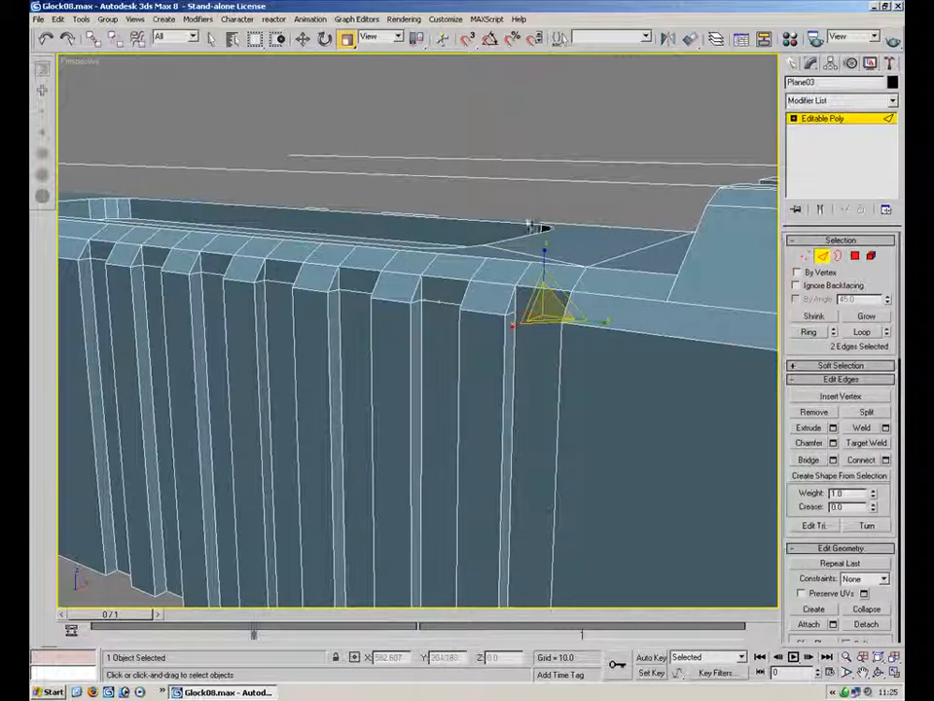
{"action": "left_click", "coordinate": [439, 302], "text": "ctrl"}
{"action": "left_click", "coordinate": [541, 316]}
{"action": "left_click", "coordinate": [438, 303], "text": "ctrl"}
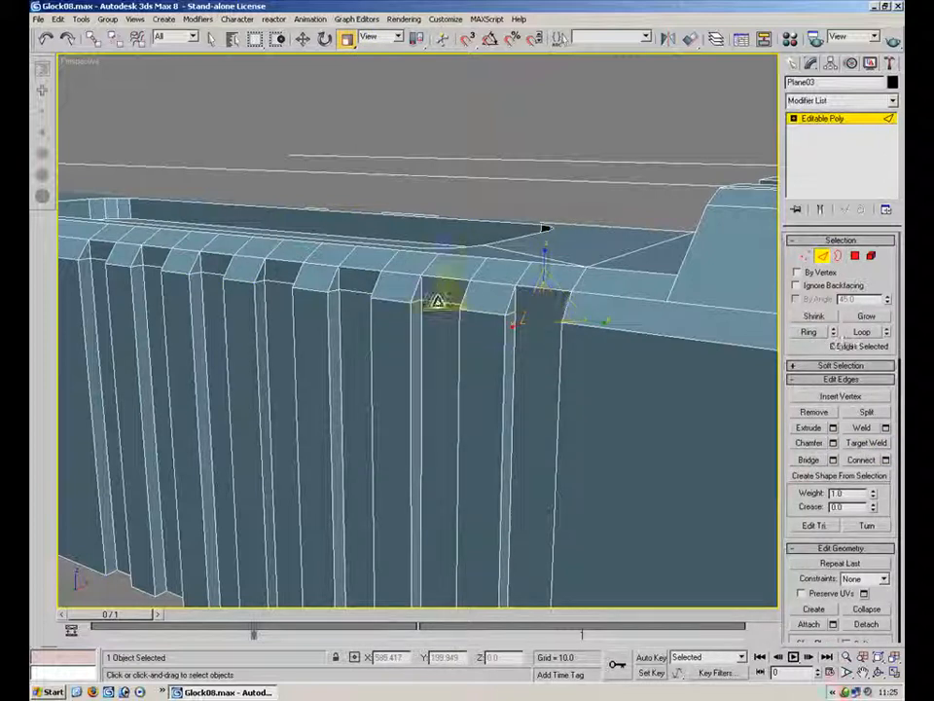
{"action": "left_click", "coordinate": [351, 293], "text": "ctrl"}
{"action": "middle_click_drag", "start_coordinate": [287, 315], "coordinate": [412, 315], "text": "alt"}
{"action": "left_click", "coordinate": [416, 309], "text": "ctrl"}
{"action": "left_click", "coordinate": [340, 308], "text": "ctrl"}
{"action": "left_click", "coordinate": [213, 314], "text": "ctrl"}
{"action": "middle_click_drag", "start_coordinate": [245, 316], "coordinate": [382, 316]}
{"action": "left_click", "coordinate": [255, 320], "text": "ctrl"}
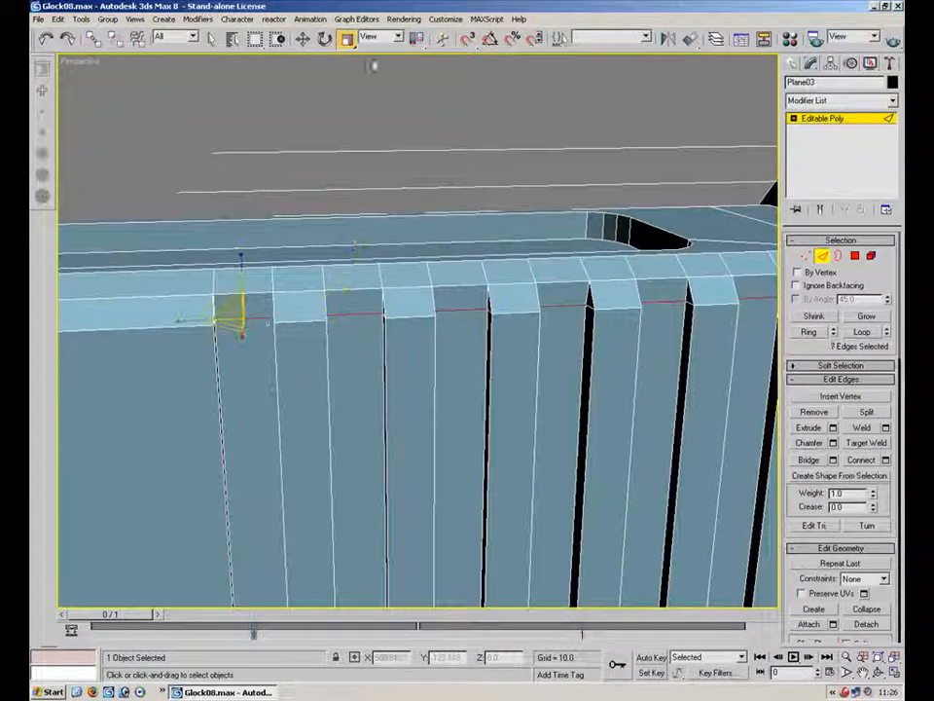
Enable vertex snapping and move the selected serration edges
{"action": "right_click", "coordinate": [469, 40]}
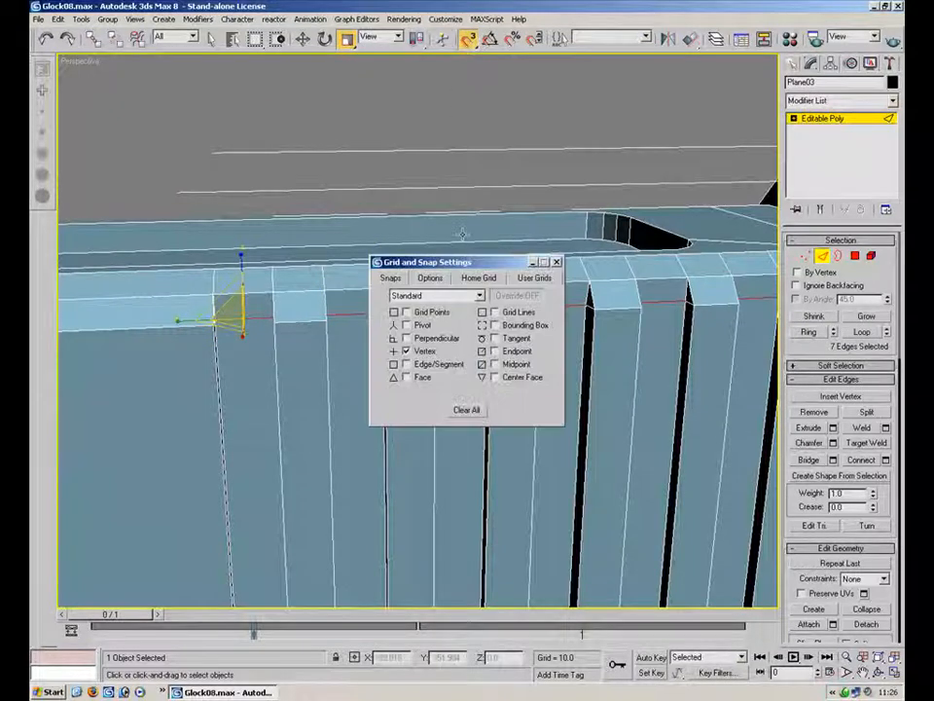
{"action": "left_click", "coordinate": [556, 262]}
{"action": "left_click", "coordinate": [303, 40]}
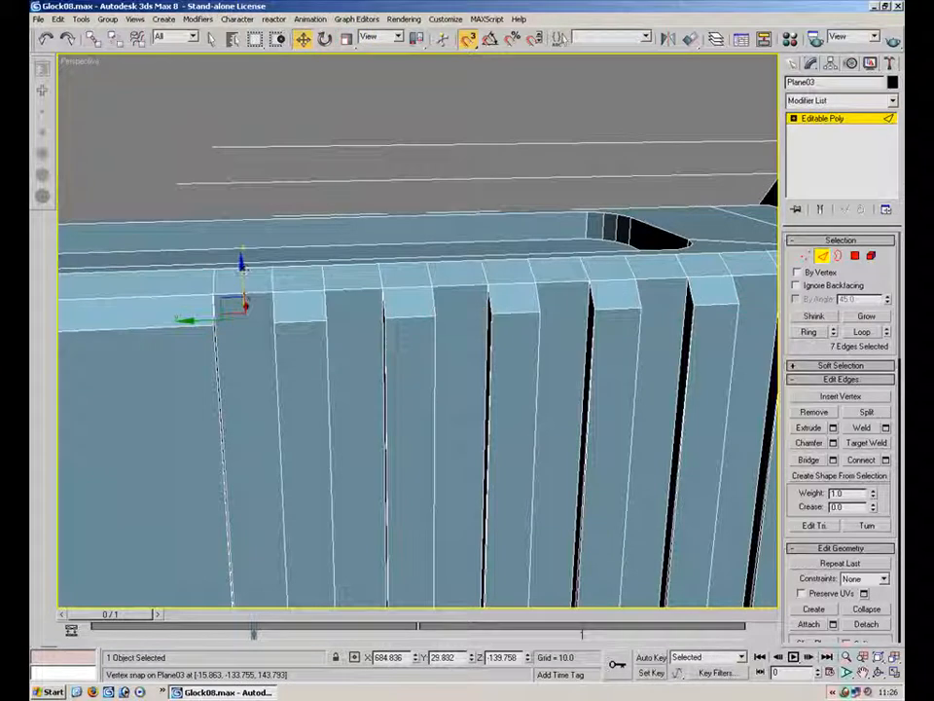
{"action": "left_click_drag", "start_coordinate": [250, 299], "coordinate": [246, 303]}
Switch snapping from Vertex to Edge/Segment and slide the selected edges along the serration edges
{"action": "right_click", "coordinate": [469, 39]}
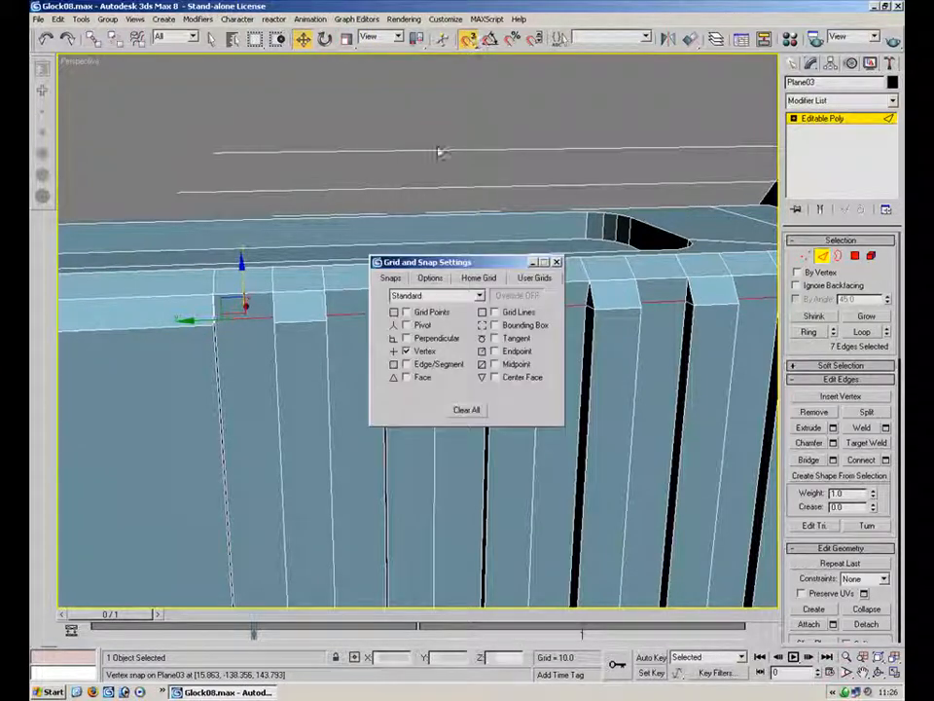
{"action": "left_click", "coordinate": [405, 351]}
{"action": "left_click", "coordinate": [406, 363]}
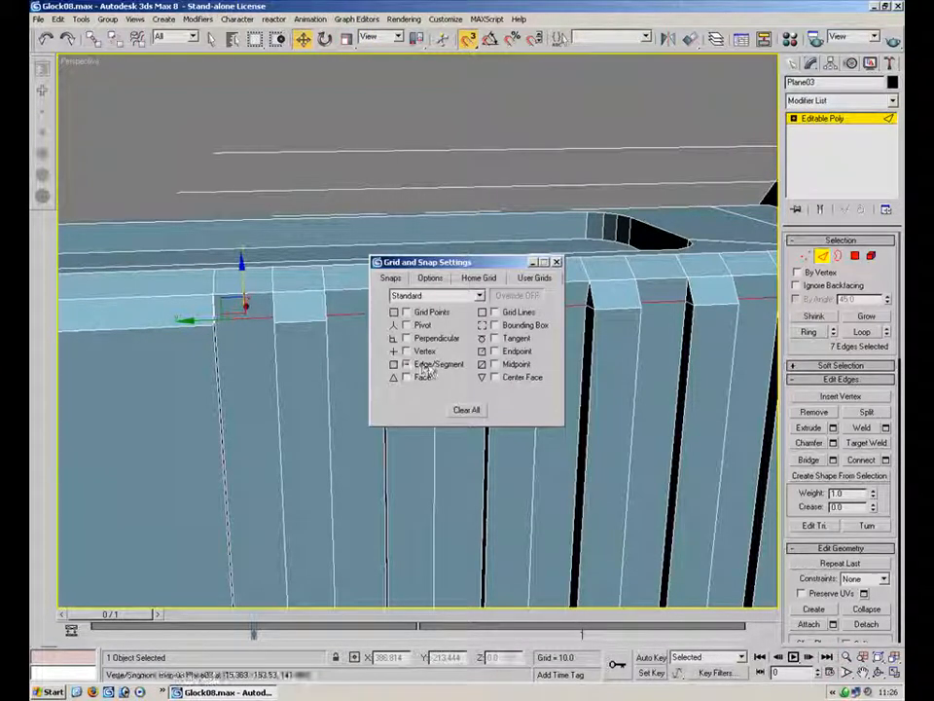
{"action": "left_click", "coordinate": [556, 262]}
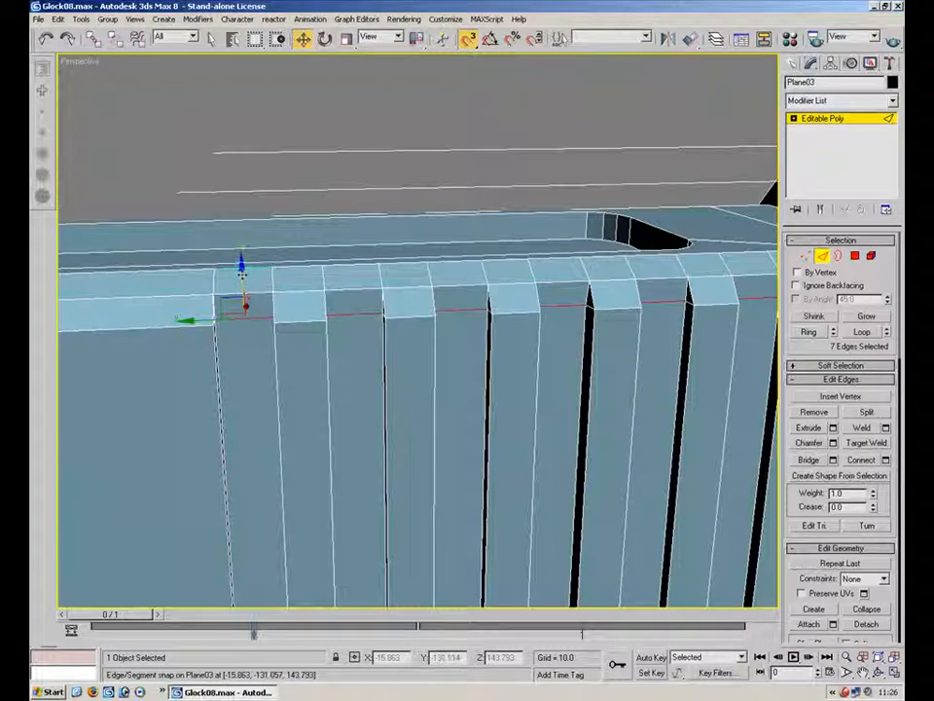
{"action": "mouse_move", "coordinate": [244, 281]}
{"action": "left_mouse_down"}
{"action": "mouse_move", "coordinate": [244, 306]}
{"action": "mouse_move", "coordinate": [250, 269]}
{"action": "mouse_move", "coordinate": [245, 305]}
{"action": "mouse_move", "coordinate": [245, 294]}
{"action": "left_mouse_up"}
{"action": "middle_click_drag", "start_coordinate": [245, 294], "coordinate": [499, 298], "text": "alt"}
Turn snapping off and target-weld a serration vertex onto the chamfer vertex above it
{"action": "left_click", "coordinate": [806, 255]}
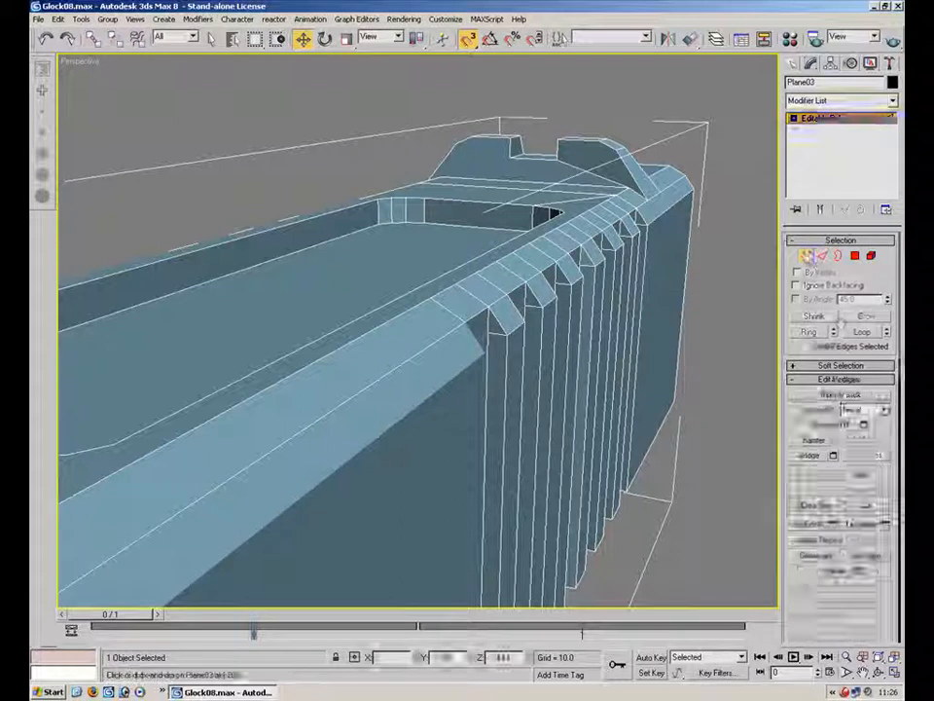
{"action": "left_click", "coordinate": [867, 427]}
{"action": "key", "text": "s"}
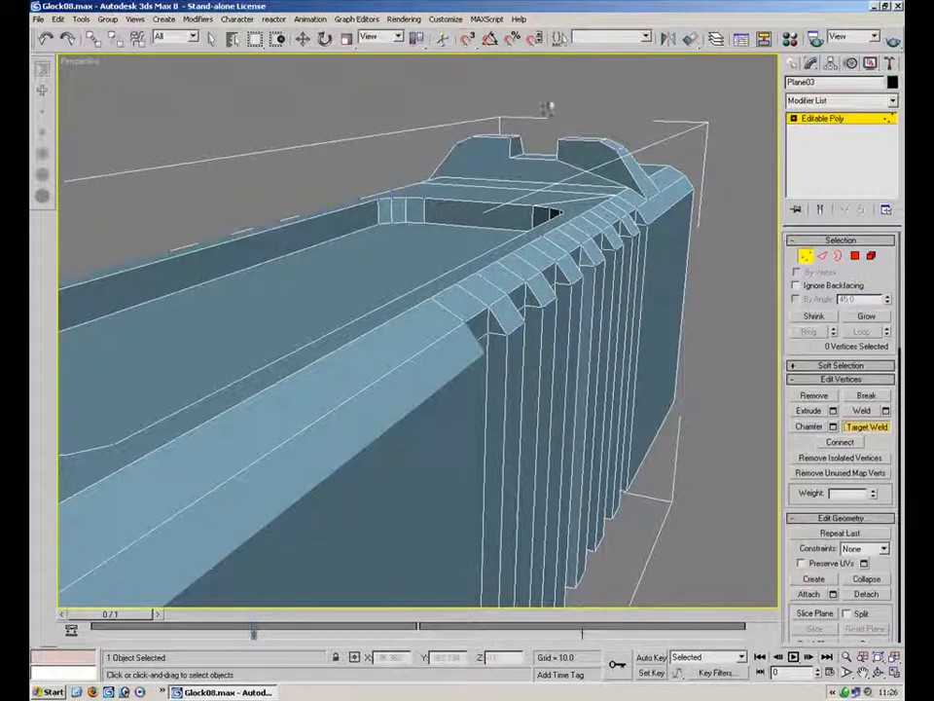
{"action": "middle_click_drag", "start_coordinate": [645, 302], "coordinate": [434, 278], "text": "alt"}
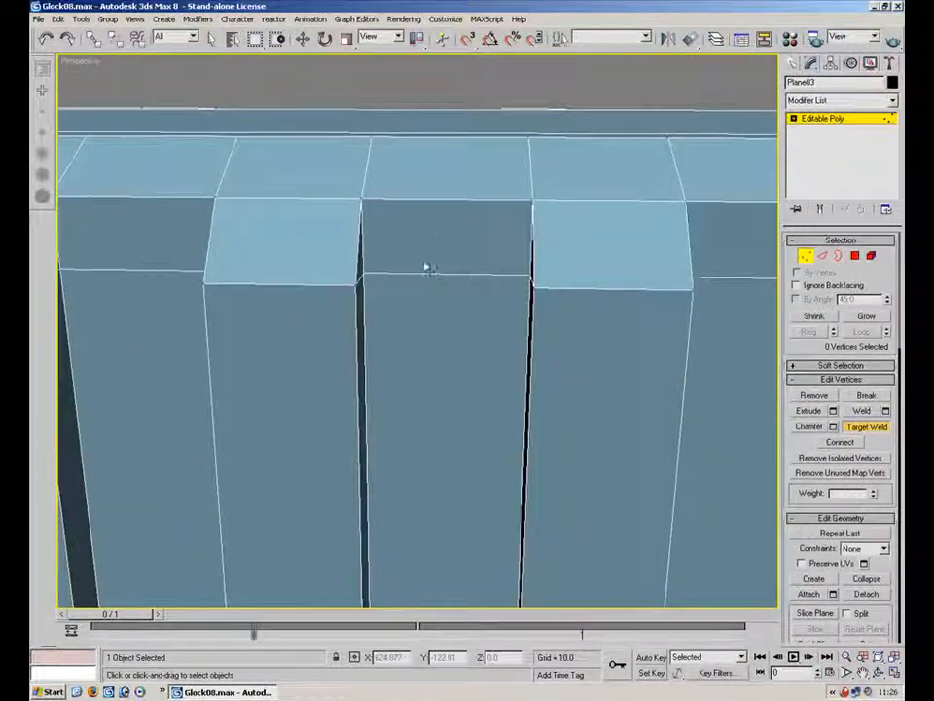
{"action": "middle_click_drag", "start_coordinate": [596, 202], "coordinate": [317, 425], "text": "alt"}
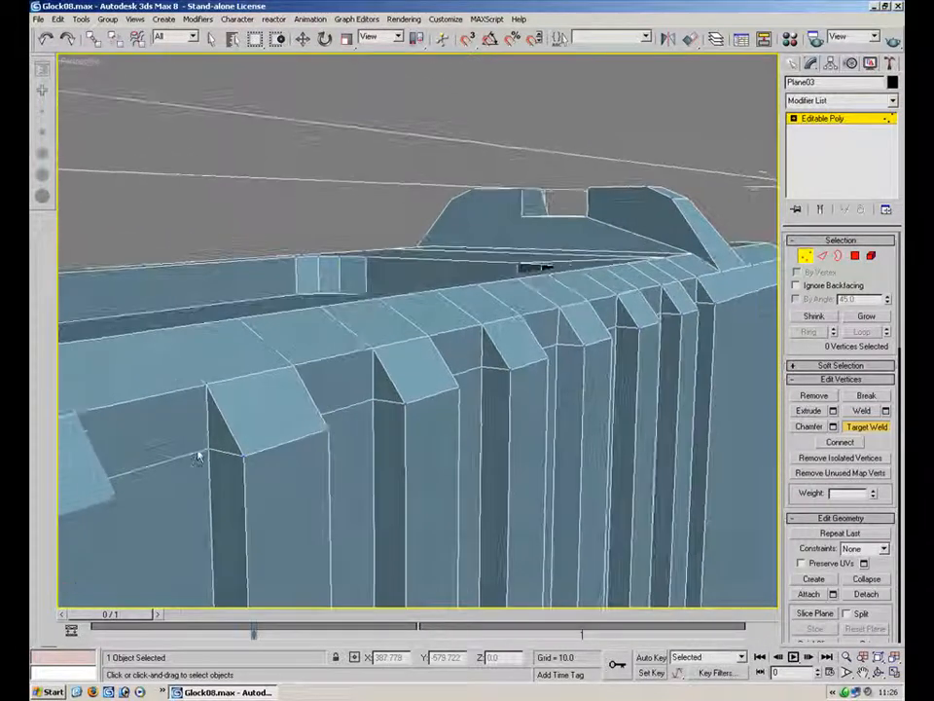
{"action": "left_click_drag", "start_coordinate": [211, 449], "coordinate": [206, 388]}
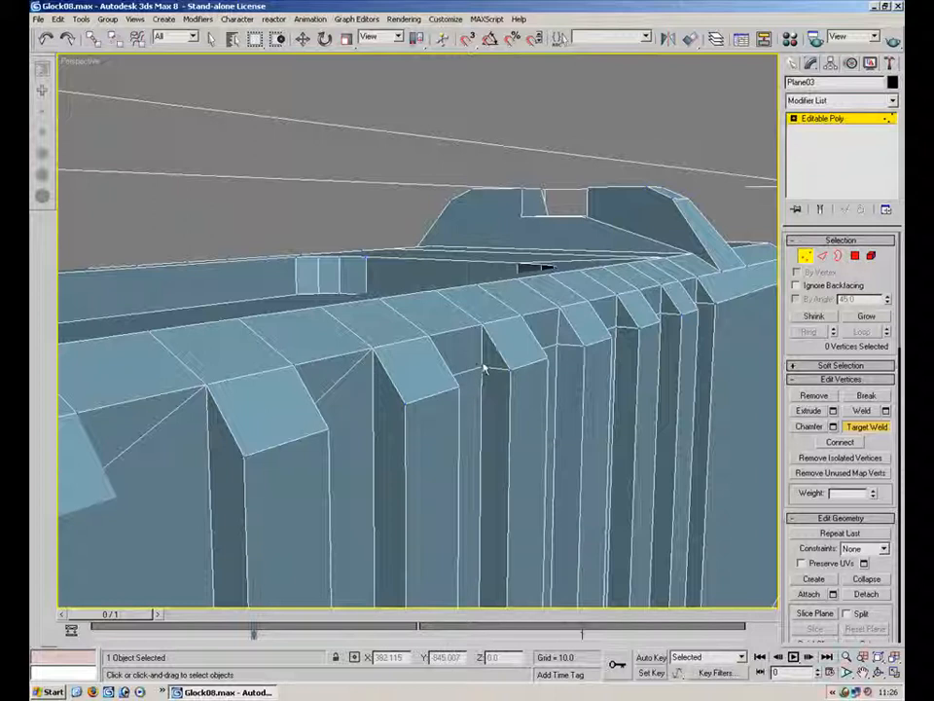
{"action": "left_click", "coordinate": [561, 312]}
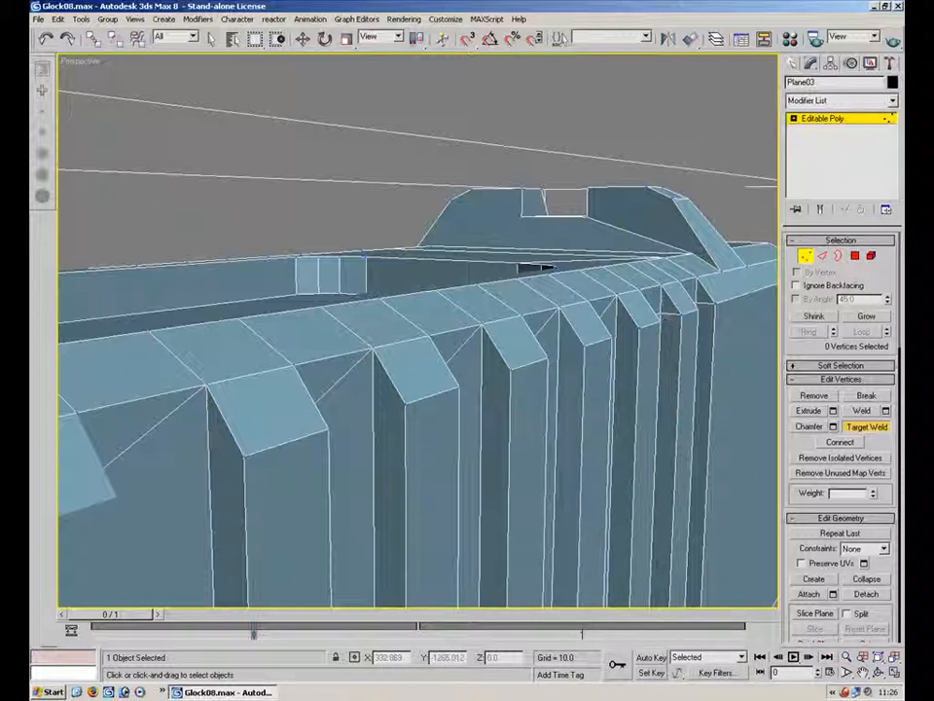
{"action": "middle_click_drag", "start_coordinate": [699, 308], "coordinate": [603, 324], "text": "alt"}
{"action": "left_click", "coordinate": [639, 300]}
{"action": "left_click", "coordinate": [640, 276]}
Target-weld the vertices at the tops of several serration ridges onto the chamfer vertices above
{"action": "middle_click_drag", "start_coordinate": [677, 339], "coordinate": [538, 374], "text": "alt"}
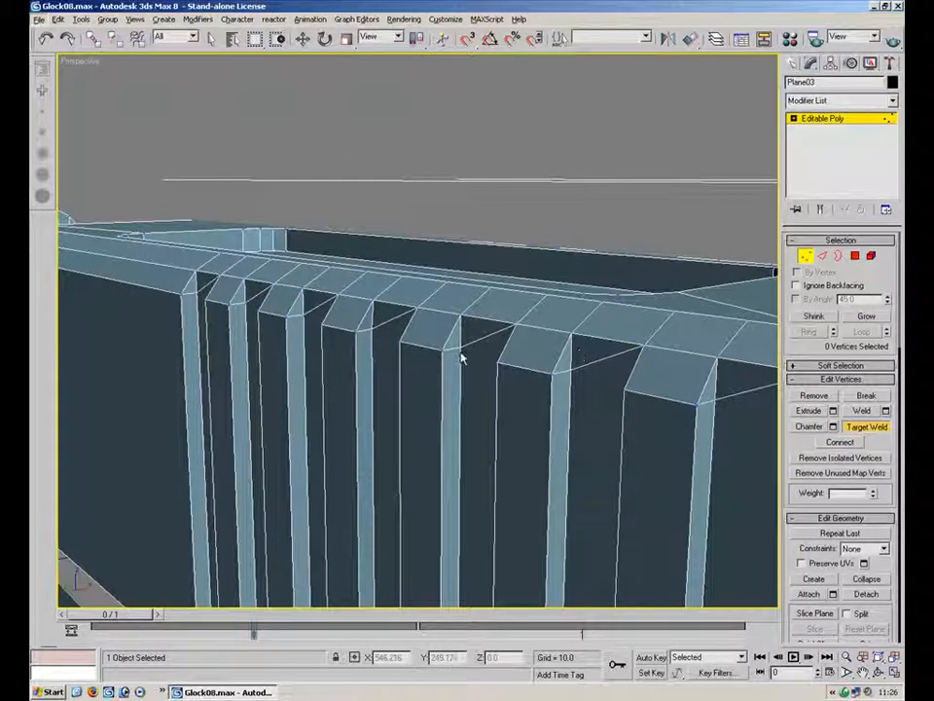
{"action": "middle_click_drag", "start_coordinate": [549, 381], "coordinate": [500, 370], "text": "alt"}
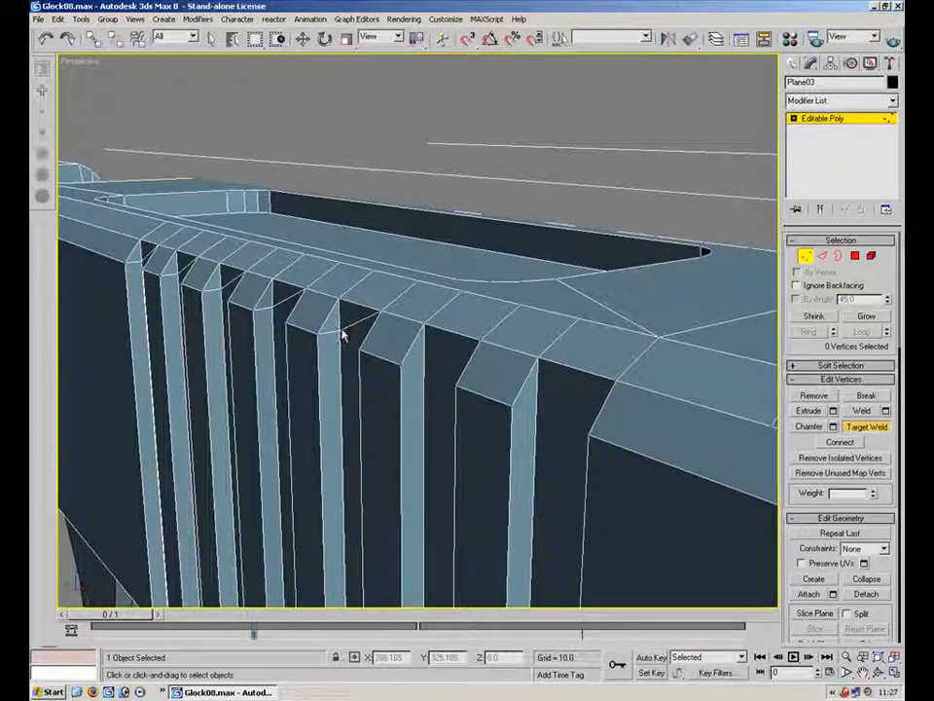
{"action": "left_click_drag", "start_coordinate": [272, 293], "coordinate": [273, 276]}
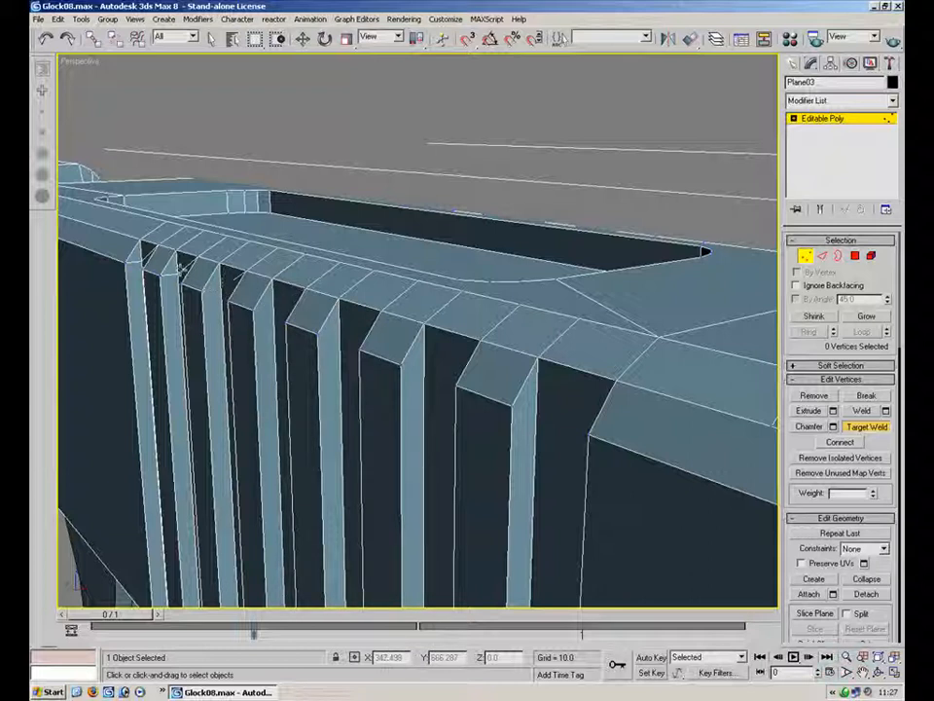
{"action": "left_click_drag", "start_coordinate": [144, 260], "coordinate": [143, 244]}
{"action": "middle_click_drag", "start_coordinate": [508, 388], "coordinate": [269, 403], "text": "alt"}
{"action": "left_click", "coordinate": [266, 397]}
{"action": "left_click", "coordinate": [266, 337]}
{"action": "left_click", "coordinate": [403, 329]}
{"action": "left_click", "coordinate": [403, 283]}
{"action": "left_click", "coordinate": [492, 285]}
{"action": "left_click", "coordinate": [491, 245]}
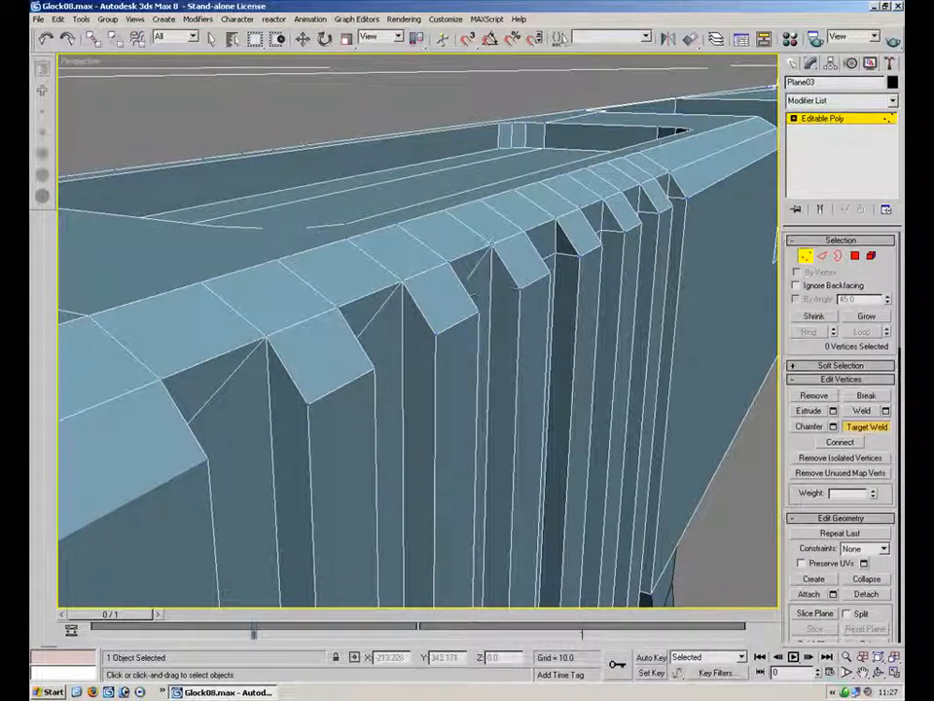
Target-weld the remaining serration vertices near the slide's rear onto the chamfer vertices
{"action": "left_click", "coordinate": [557, 256]}
{"action": "left_click", "coordinate": [559, 226]}
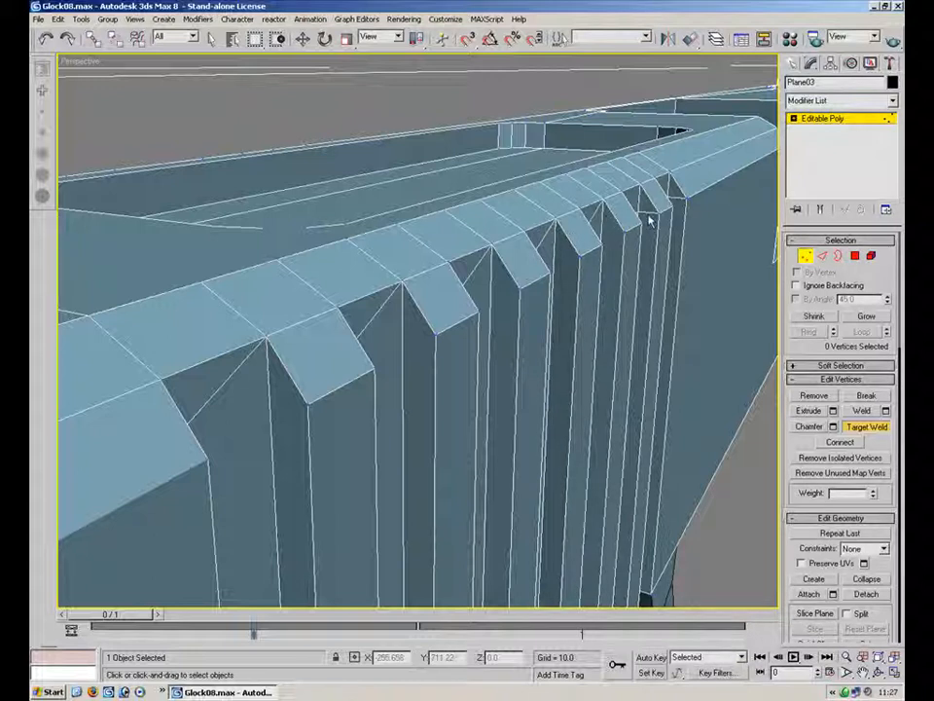
{"action": "middle_click_drag", "start_coordinate": [688, 221], "coordinate": [523, 343]}
{"action": "middle_click_drag", "start_coordinate": [546, 280], "coordinate": [359, 299], "text": "alt"}
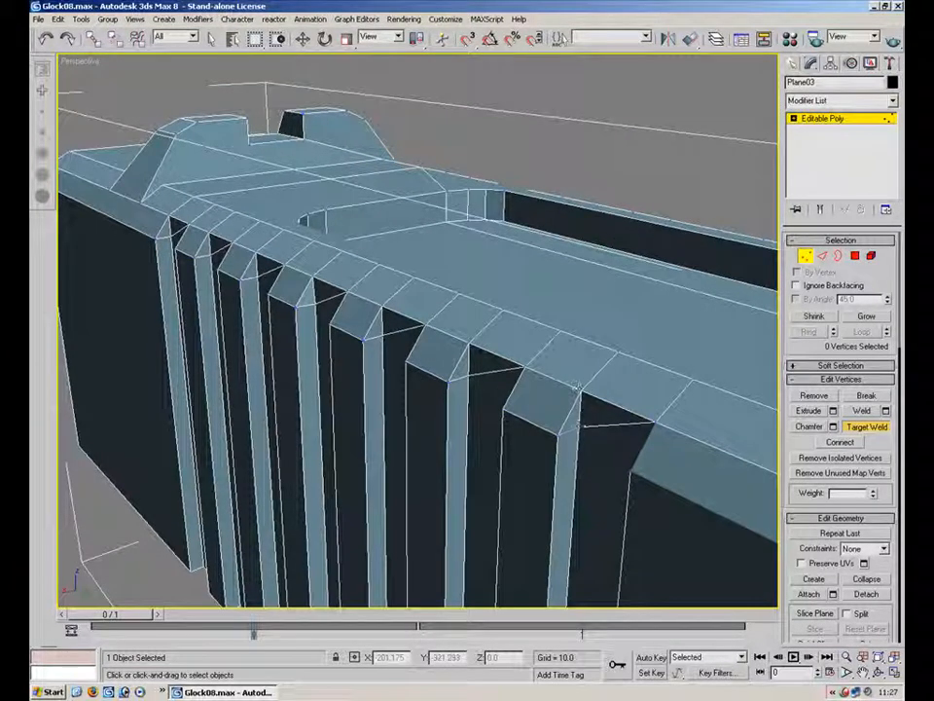
{"action": "left_click", "coordinate": [382, 314]}
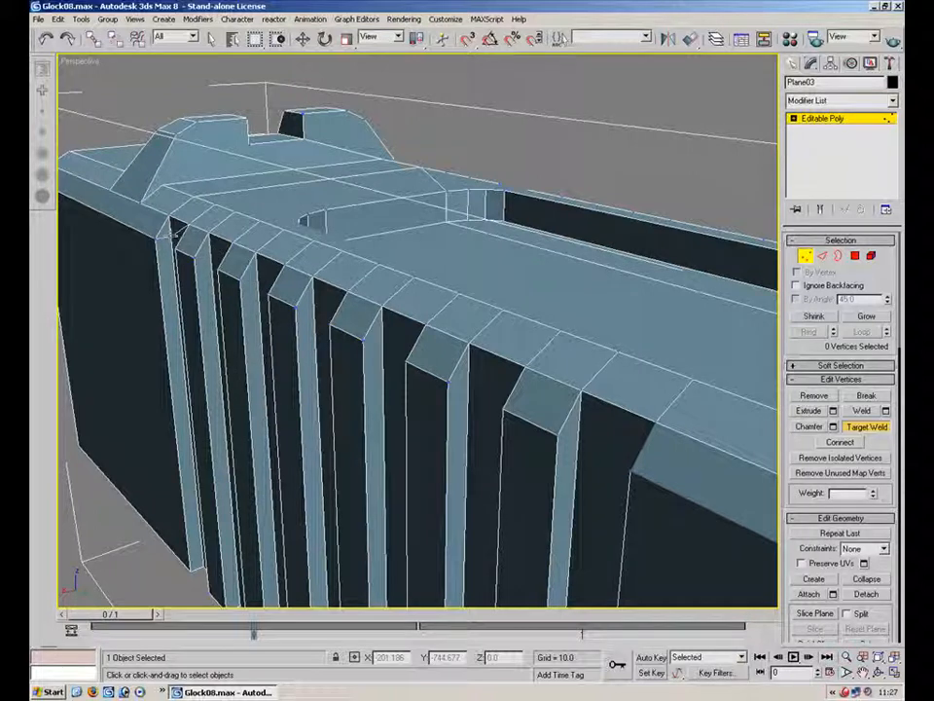
{"action": "middle_click_drag", "start_coordinate": [400, 298], "coordinate": [486, 340], "text": "alt"}
{"action": "scroll", "coordinate": [513, 348], "scroll_direction": "down", "scroll_amount": 2}
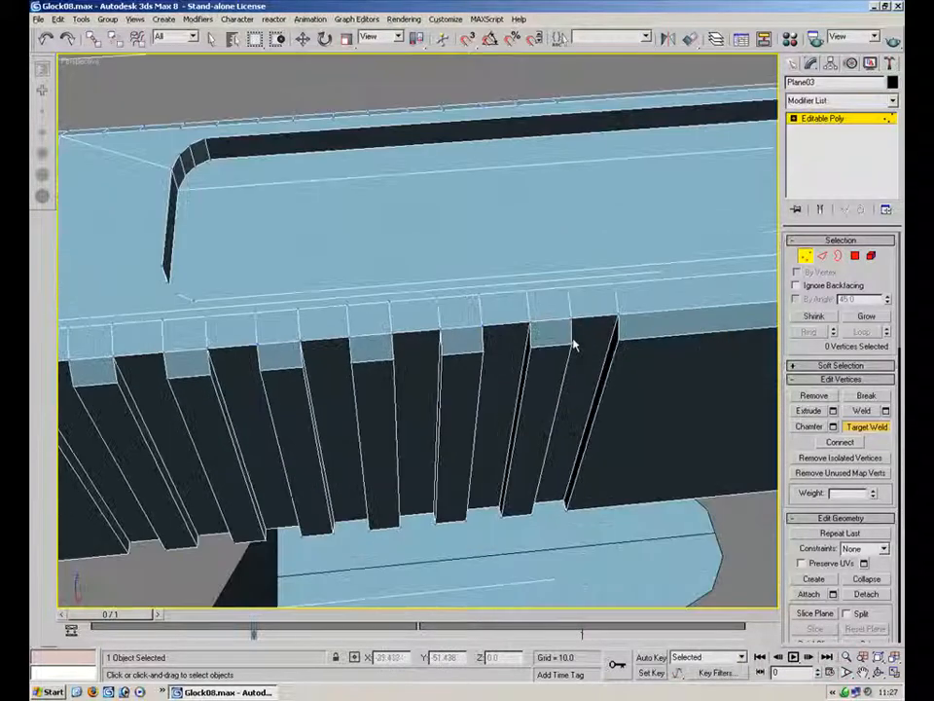
In top view, select the serration edges along the slide's right side with a crossing selection
{"action": "left_click", "coordinate": [822, 256]}
{"action": "left_click", "coordinate": [894, 673]}
{"action": "middle_click_drag", "start_coordinate": [311, 185], "coordinate": [324, 146]}
{"action": "scroll", "coordinate": [323, 146], "scroll_direction": "down", "scroll_amount": 4}
{"action": "left_click", "coordinate": [893, 672]}
{"action": "middle_click_drag", "start_coordinate": [488, 342], "coordinate": [438, 180]}
{"action": "scroll", "coordinate": [512, 338], "scroll_direction": "up", "scroll_amount": 4}
{"action": "middle_click_drag", "start_coordinate": [505, 444], "coordinate": [463, 298]}
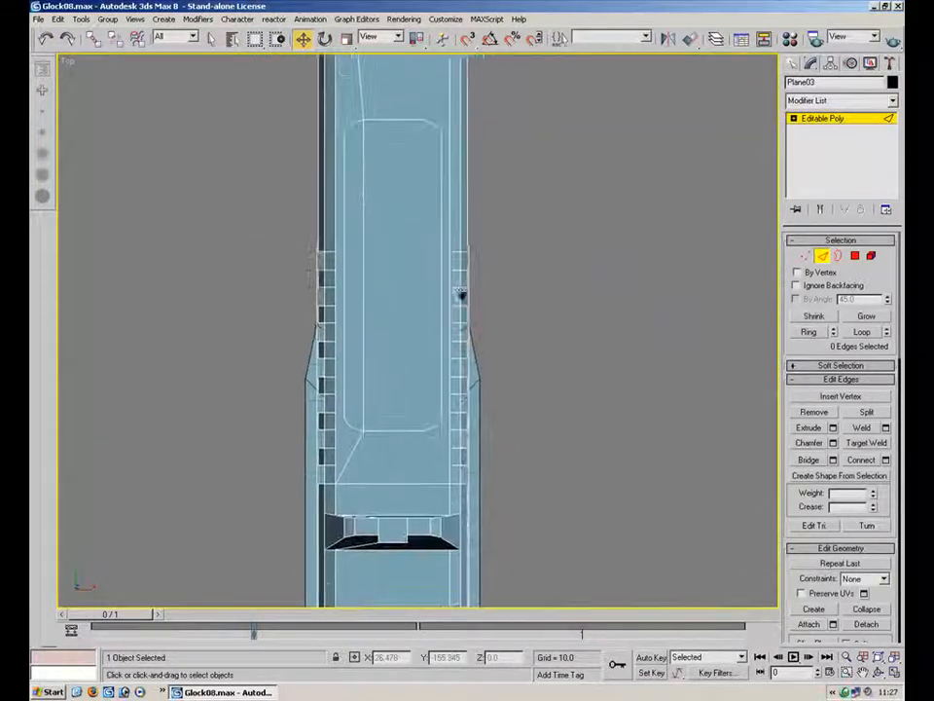
{"action": "scroll", "coordinate": [477, 295], "scroll_direction": "up", "scroll_amount": 2}
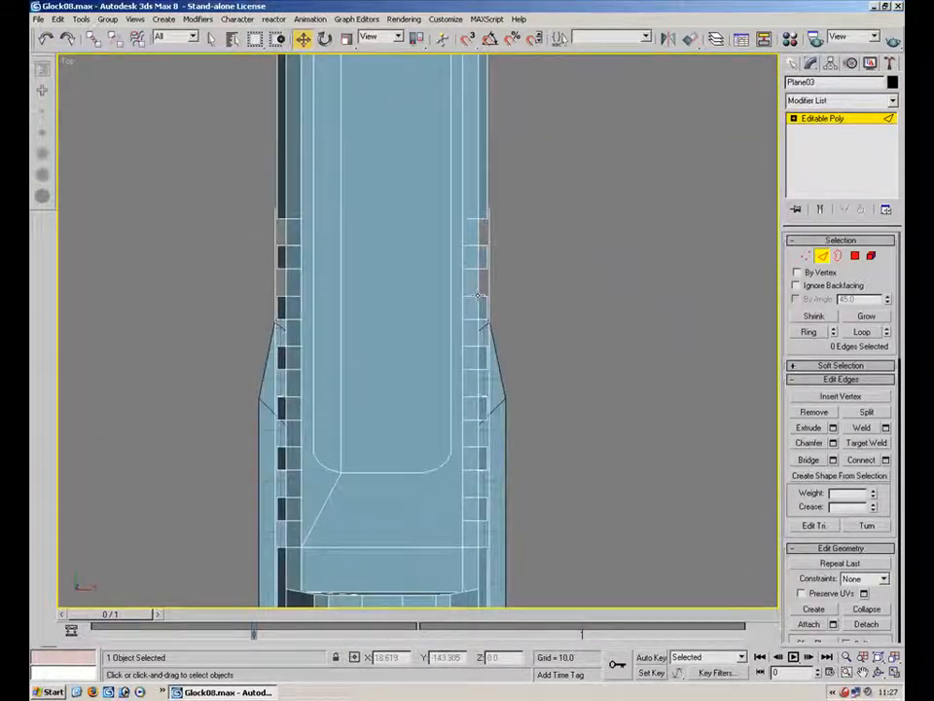
{"action": "left_click", "coordinate": [278, 41]}
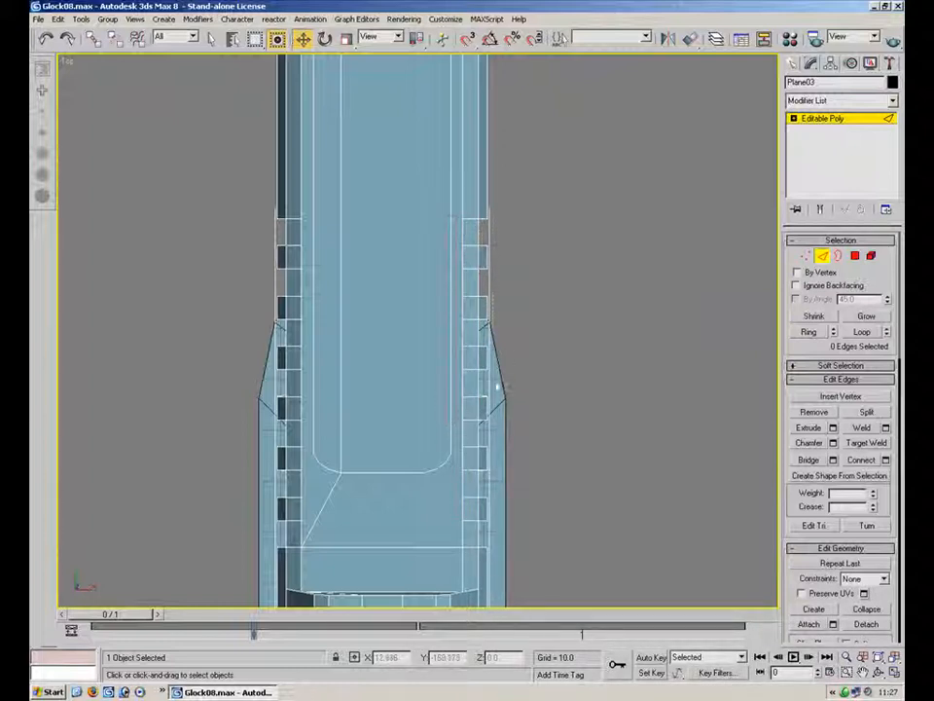
{"action": "left_click_drag", "start_coordinate": [484, 528], "coordinate": [481, 526]}
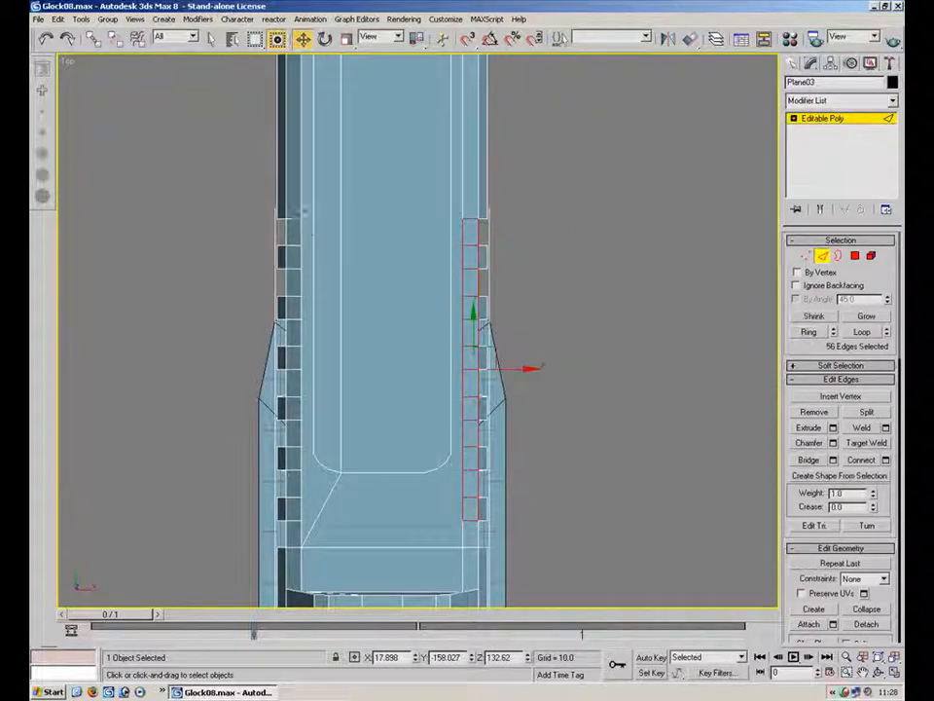
{"action": "left_click_drag", "start_coordinate": [295, 532], "coordinate": [285, 531], "text": "ctrl"}
Narrow the edge selection to the short cross edges at the tops of the serrations on both sides of the slide and remove them
{"action": "left_click", "coordinate": [280, 40]}
{"action": "left_click_drag", "start_coordinate": [507, 229], "coordinate": [390, 243], "text": "alt"}
{"action": "left_click_drag", "start_coordinate": [276, 238], "coordinate": [492, 264], "text": "alt"}
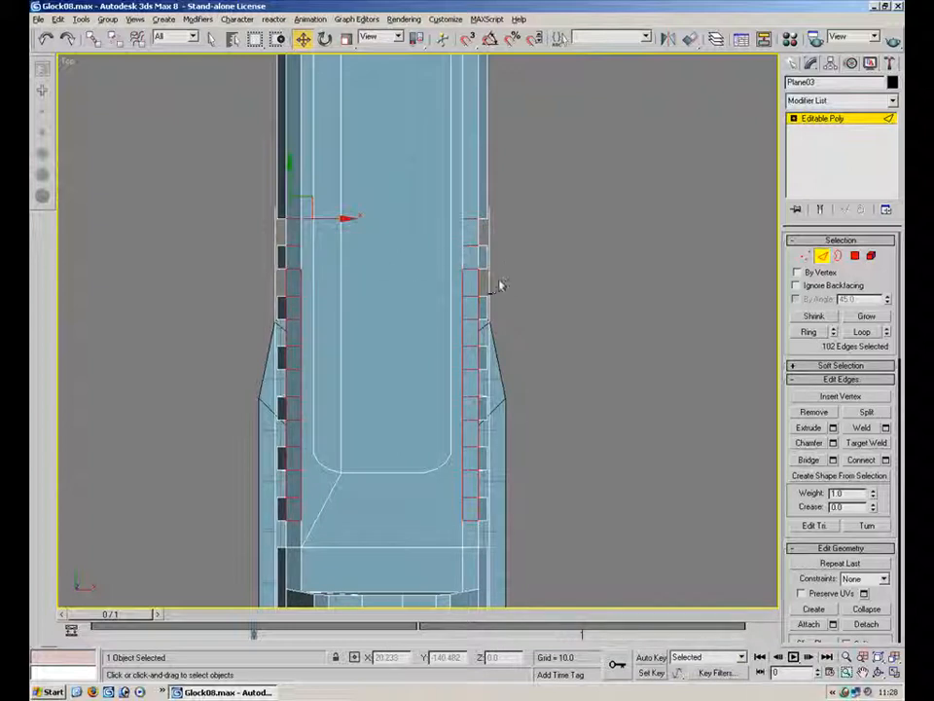
{"action": "left_click_drag", "start_coordinate": [397, 284], "coordinate": [490, 327], "text": "alt"}
{"action": "left_click_drag", "start_coordinate": [255, 333], "coordinate": [502, 364], "text": "alt"}
{"action": "left_click_drag", "start_coordinate": [265, 362], "coordinate": [461, 387], "text": "alt"}
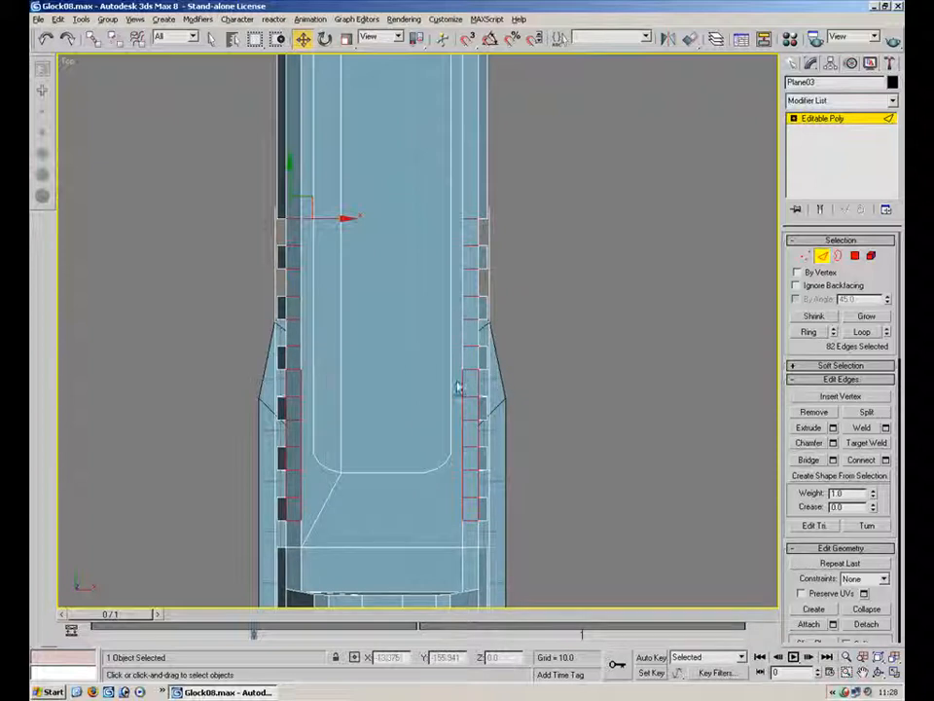
{"action": "left_click_drag", "start_coordinate": [257, 382], "coordinate": [498, 416], "text": "alt"}
{"action": "left_click_drag", "start_coordinate": [266, 416], "coordinate": [448, 455], "text": "alt"}
{"action": "left_click_drag", "start_coordinate": [271, 438], "coordinate": [467, 493], "text": "alt"}
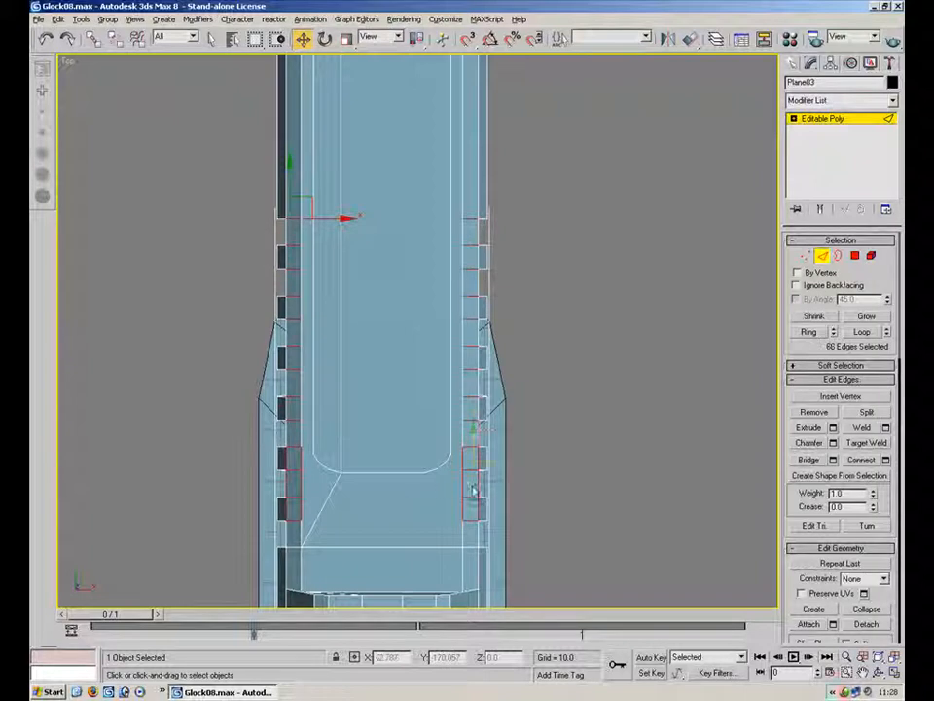
{"action": "left_click_drag", "start_coordinate": [268, 470], "coordinate": [501, 493], "text": "alt"}
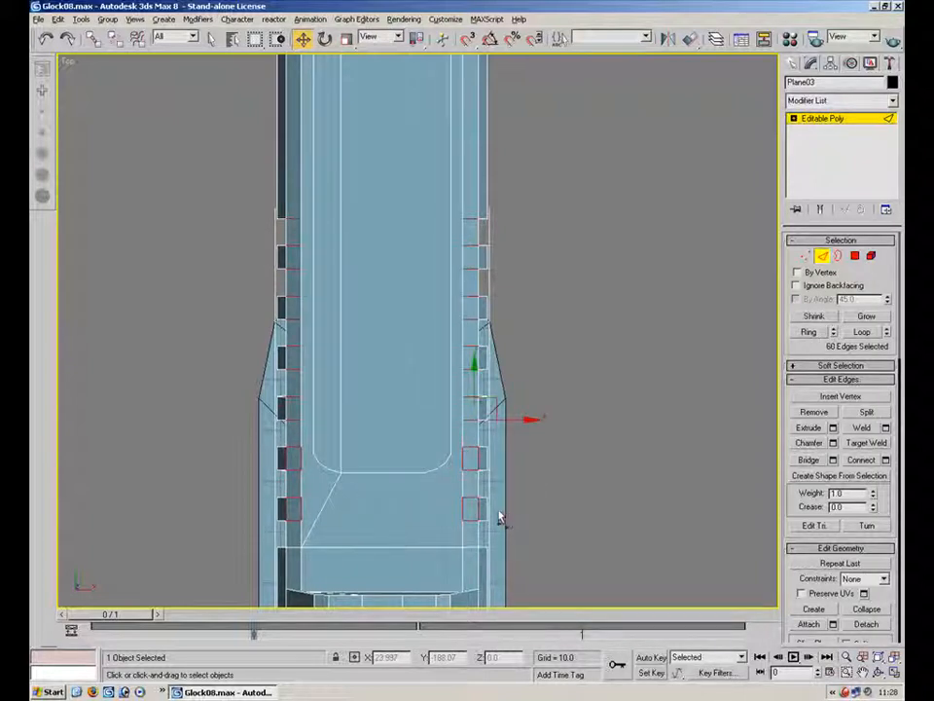
{"action": "left_click_drag", "start_coordinate": [293, 514], "coordinate": [265, 514], "text": "alt"}
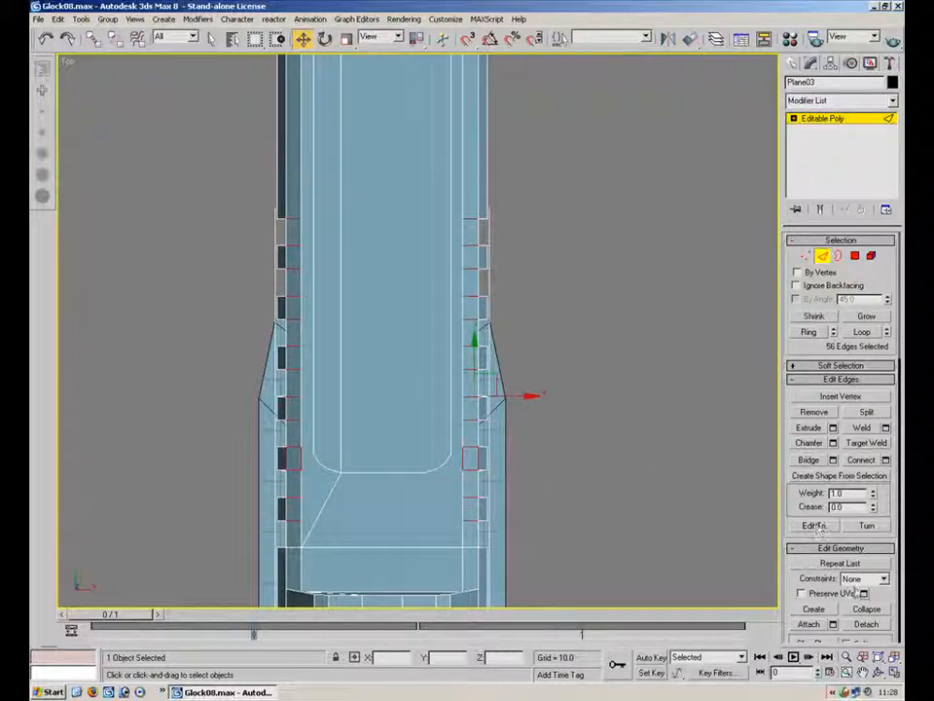
{"action": "left_click", "coordinate": [894, 671]}
{"action": "middle_click_drag", "start_coordinate": [626, 513], "coordinate": [610, 454]}
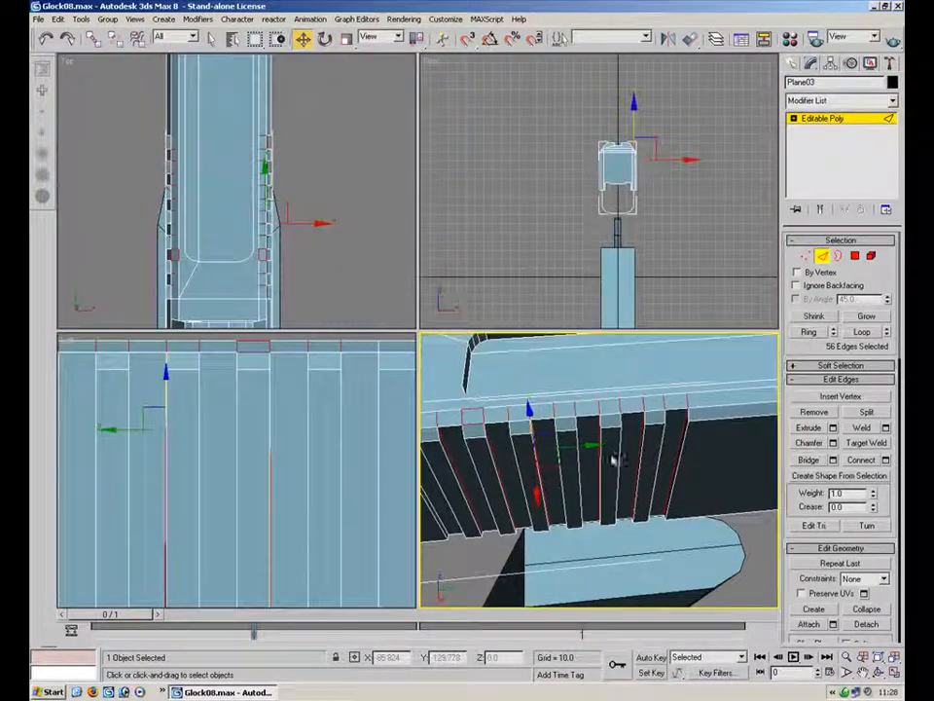
{"action": "left_click", "coordinate": [895, 672]}
{"action": "middle_click_drag", "start_coordinate": [519, 382], "coordinate": [545, 375], "text": "alt"}
{"action": "left_click_drag", "start_coordinate": [181, 356], "coordinate": [564, 418], "text": "alt"}
{"action": "middle_click_drag", "start_coordinate": [364, 302], "coordinate": [496, 394], "text": "alt"}
{"action": "left_click", "coordinate": [478, 359]}
{"action": "key", "text": "ctrl+z"}
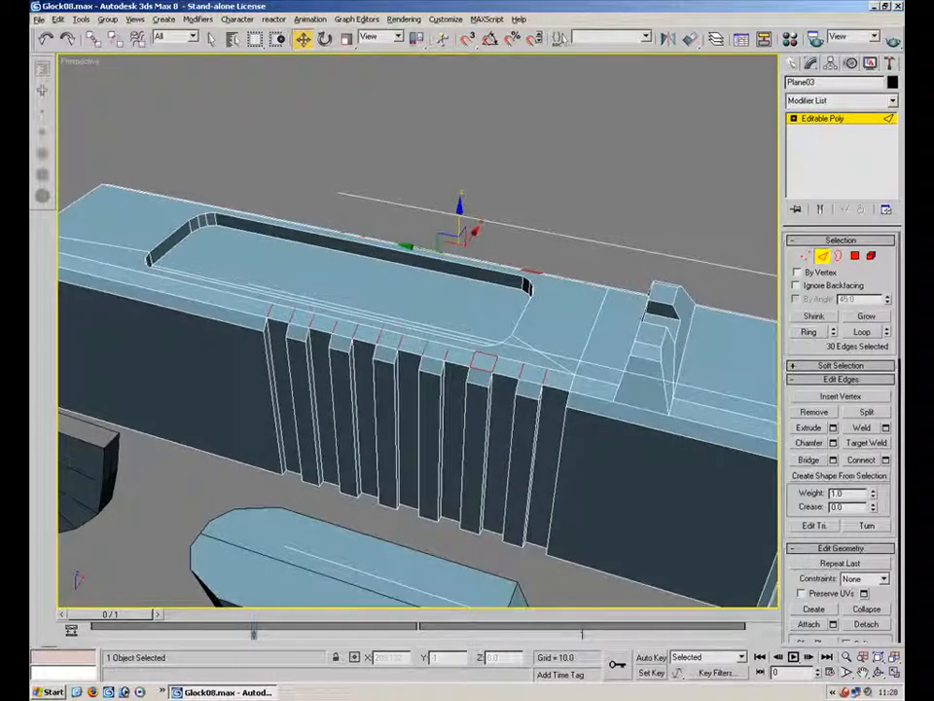
{"action": "key", "text": "alt+w"}
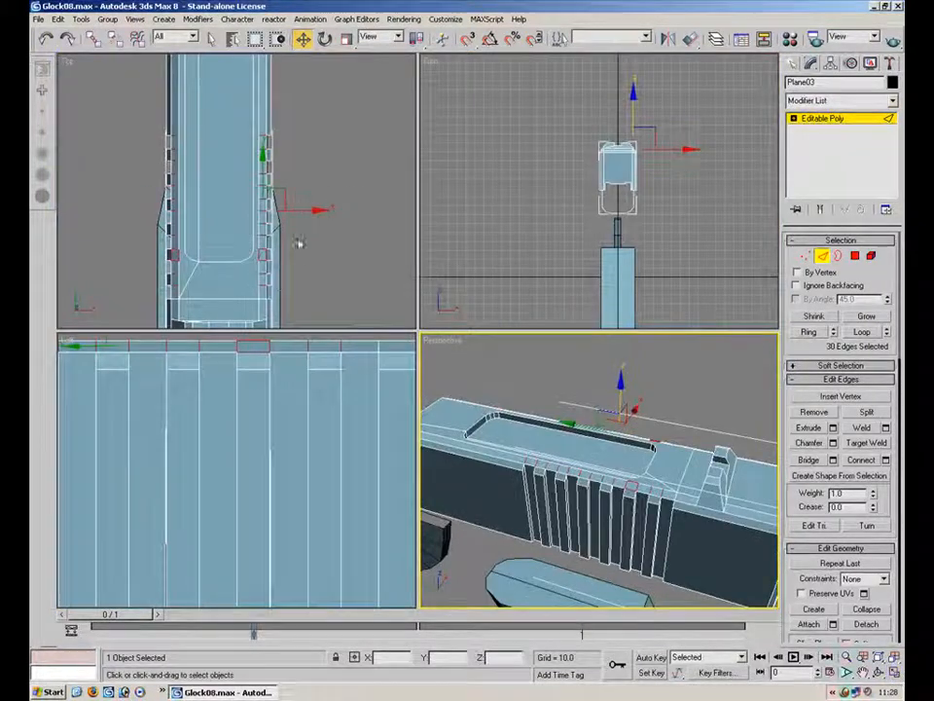
{"action": "scroll", "coordinate": [330, 284], "scroll_direction": "up", "scroll_amount": 3}
{"action": "left_click_drag", "start_coordinate": [211, 287], "coordinate": [149, 294], "text": "alt"}
{"action": "key", "text": "BackSpace"}
In vertex mode, select the leftover vertices along the slide's right serration line and remove them
{"action": "key", "text": "1"}
{"action": "middle_click_drag", "start_coordinate": [336, 232], "coordinate": [317, 158]}
{"action": "left_click", "coordinate": [895, 673]}
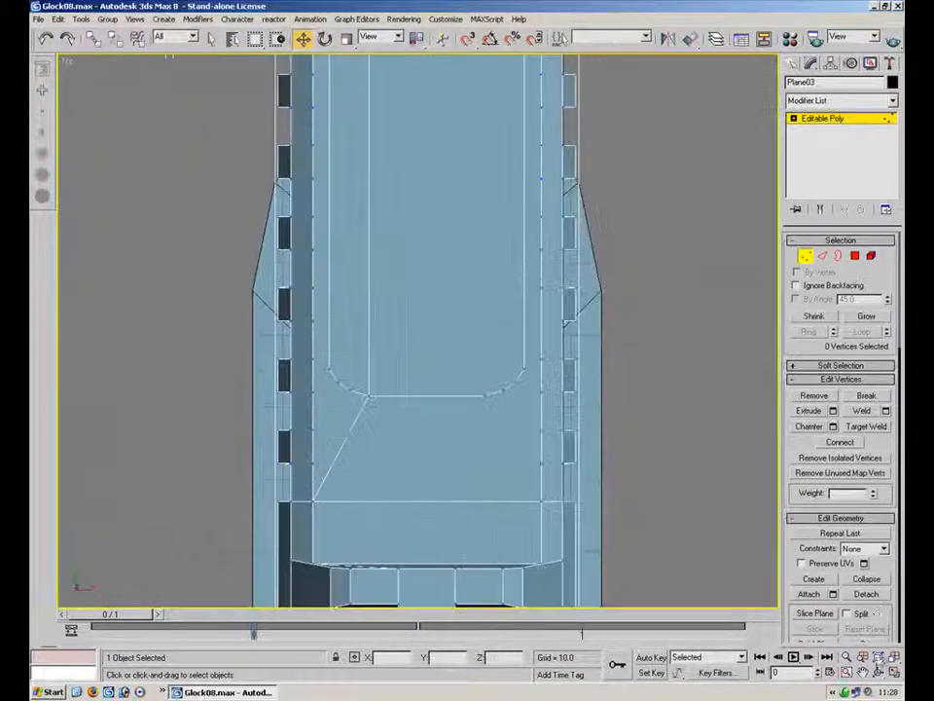
{"action": "middle_click_drag", "start_coordinate": [546, 210], "coordinate": [518, 249]}
{"action": "scroll", "coordinate": [507, 213], "scroll_direction": "down", "scroll_amount": 2}
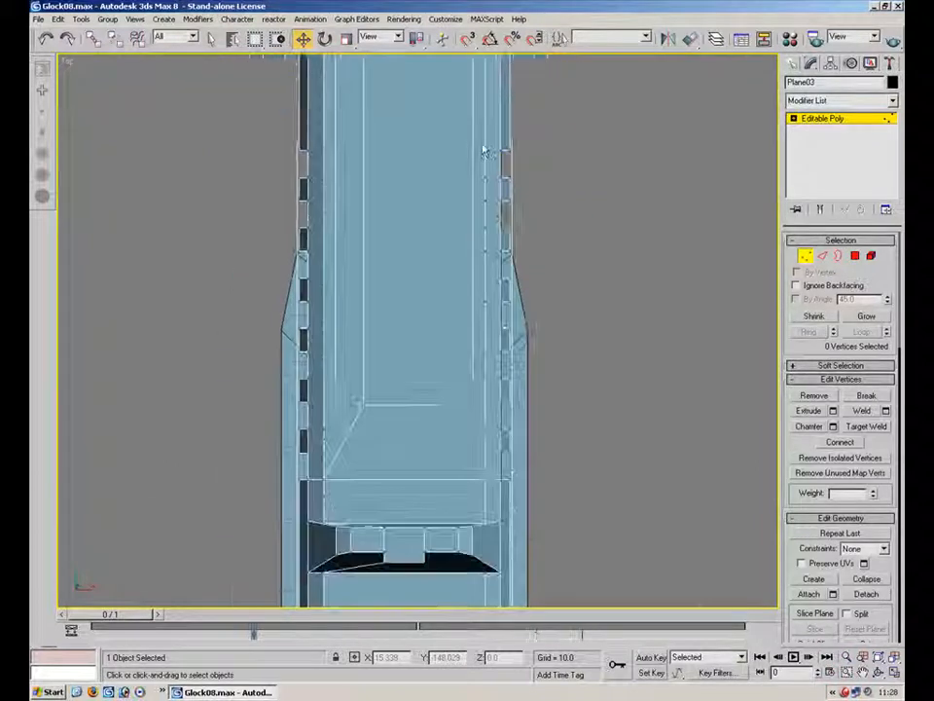
{"action": "left_click_drag", "start_coordinate": [482, 143], "coordinate": [489, 471]}
{"action": "key", "text": "BackSpace"}
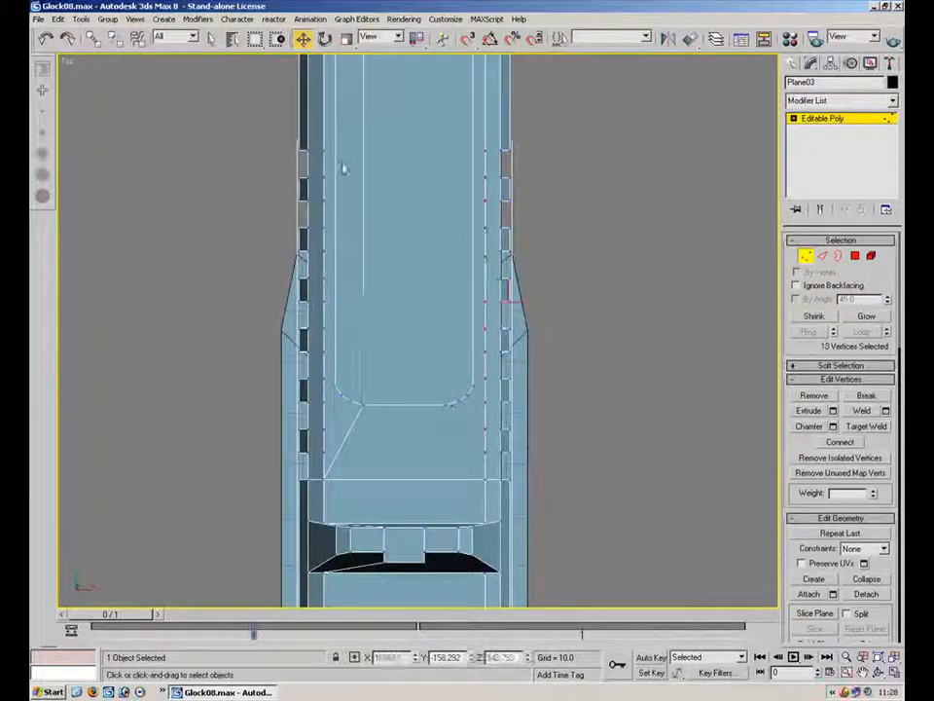
Remove the leftover vertices along the slide's left serration line
{"action": "left_click_drag", "start_coordinate": [329, 152], "coordinate": [324, 469]}
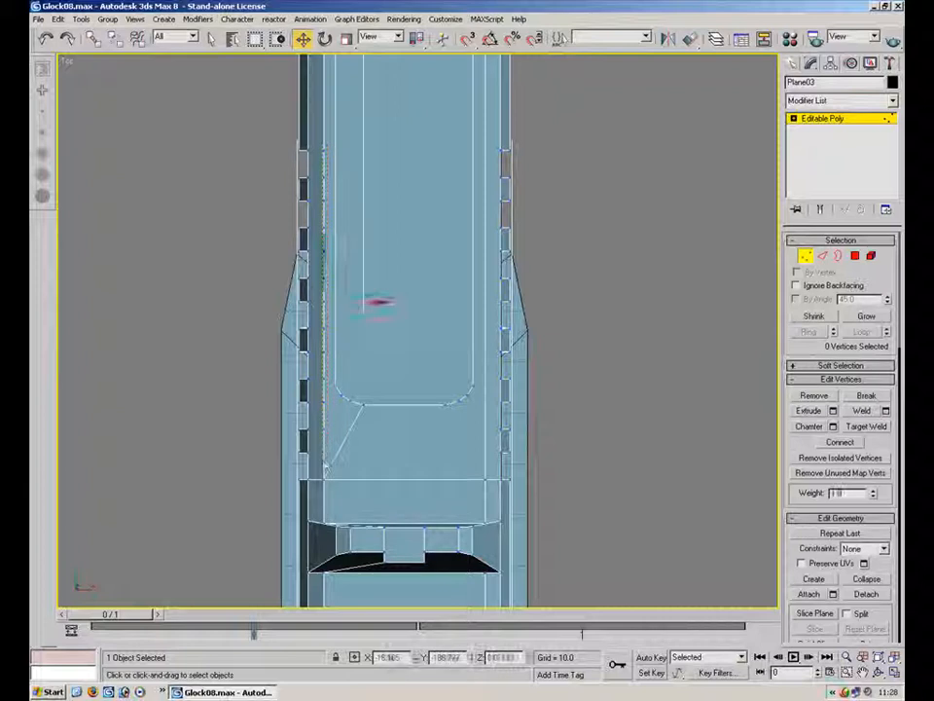
{"action": "left_click", "coordinate": [894, 673]}
{"action": "middle_click_drag", "start_coordinate": [593, 461], "coordinate": [588, 424]}
{"action": "key", "text": "alt+w"}
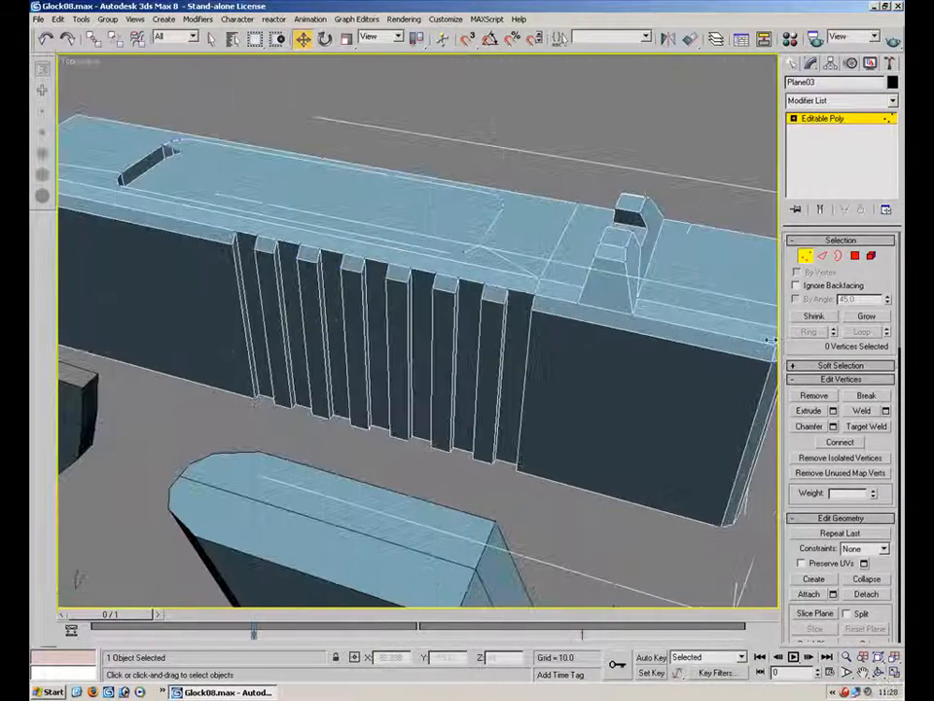
Enter edge Turn mode and inspect the slide's hidden triangulation from several angles
{"action": "left_click", "coordinate": [821, 255]}
{"action": "left_click", "coordinate": [866, 525]}
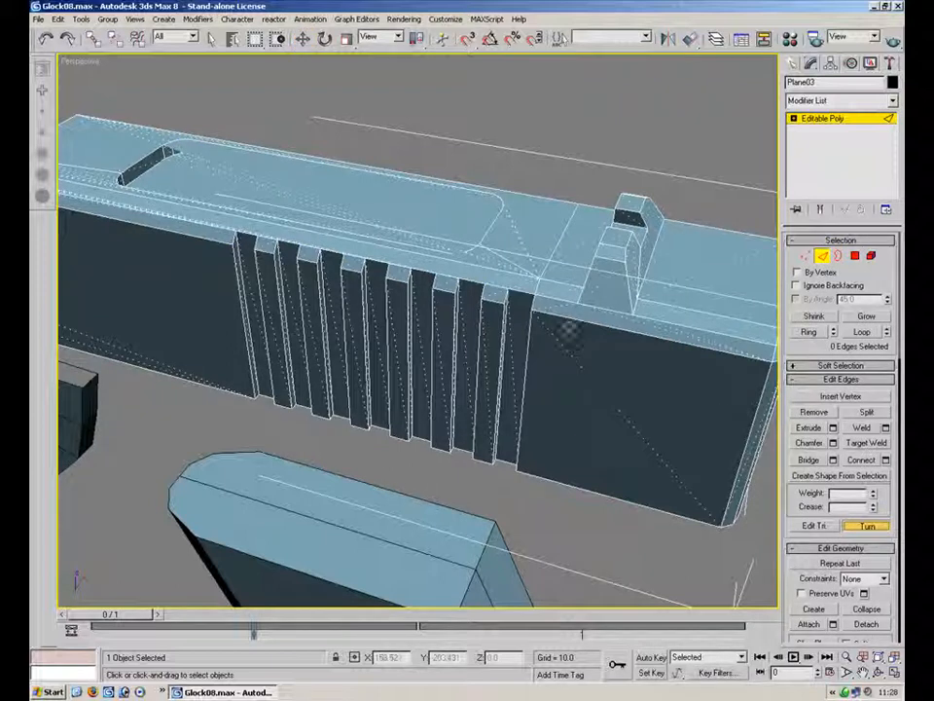
{"action": "middle_click_drag", "start_coordinate": [382, 275], "coordinate": [662, 254], "text": "alt"}
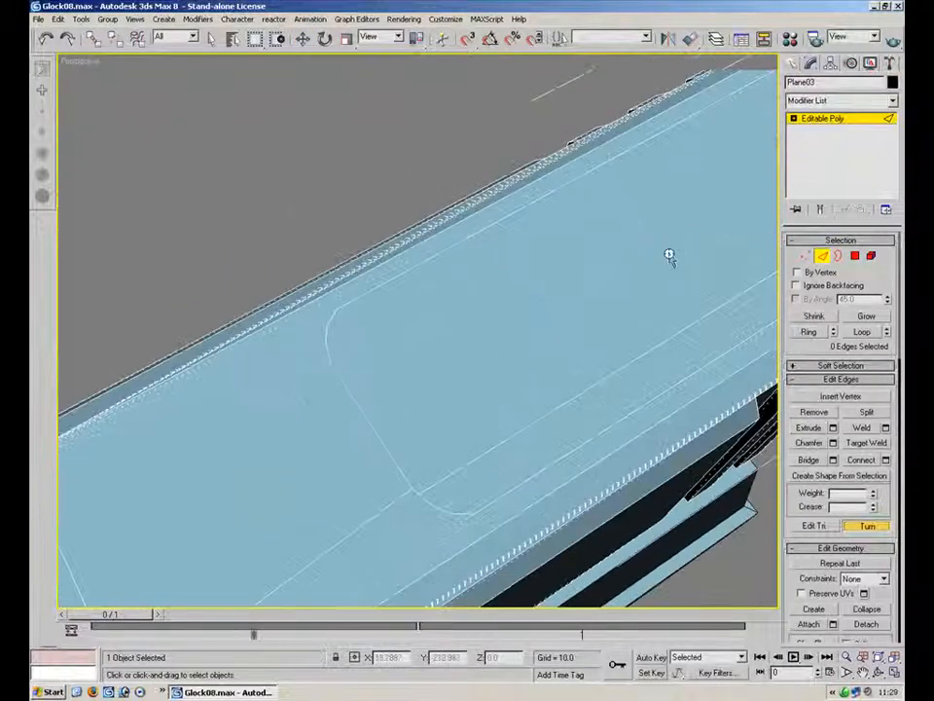
{"action": "scroll", "coordinate": [663, 254], "scroll_direction": "up", "scroll_amount": 5}
{"action": "middle_click_drag", "start_coordinate": [266, 415], "coordinate": [534, 345], "text": "alt"}
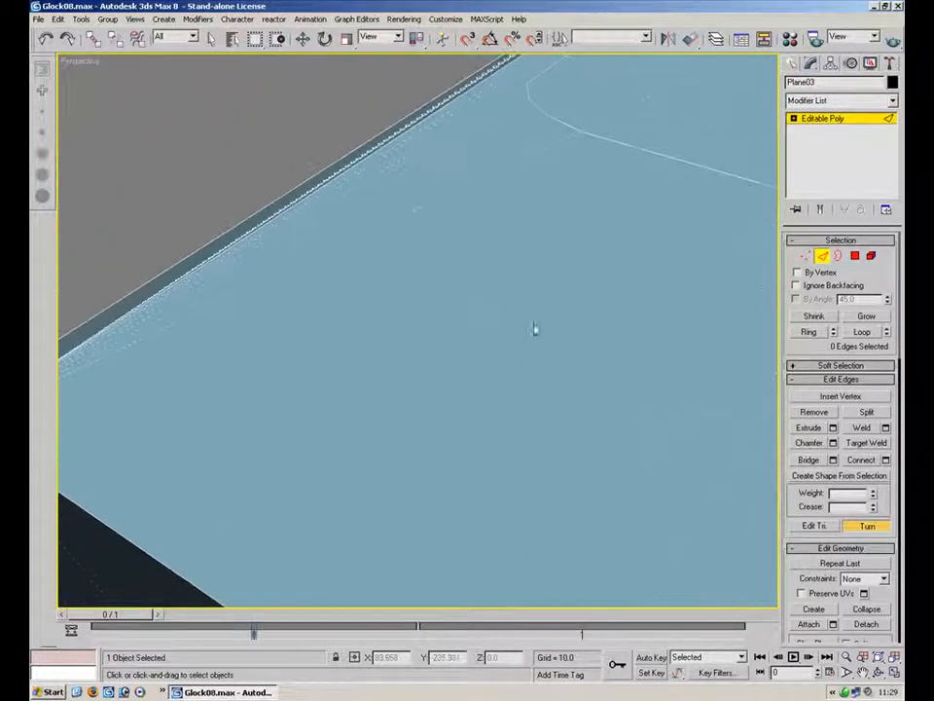
{"action": "middle_click_drag", "start_coordinate": [670, 109], "coordinate": [387, 350], "text": "alt"}
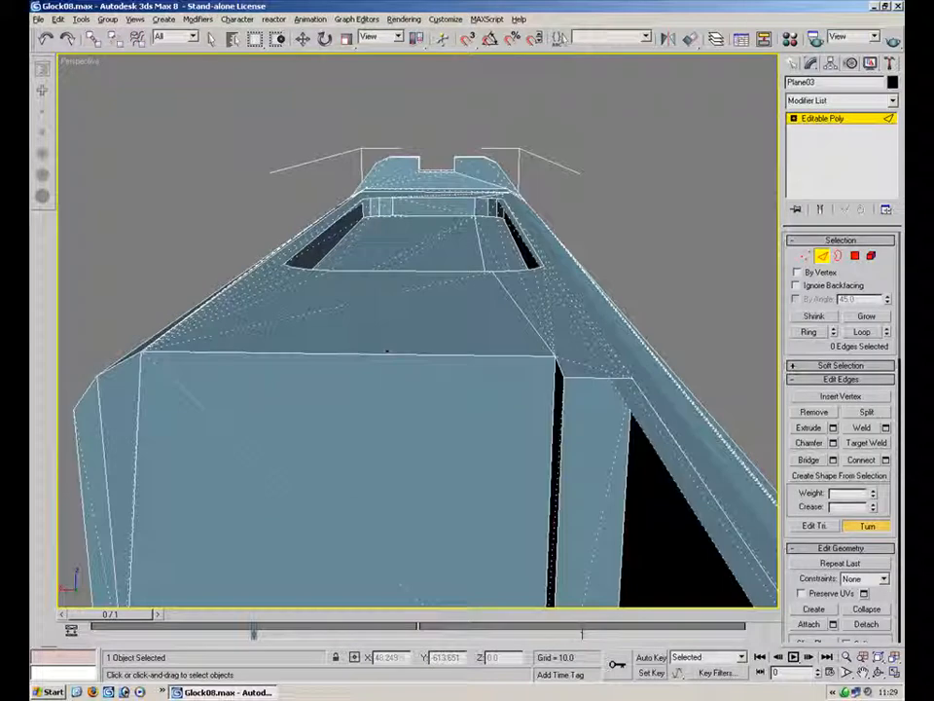
{"action": "middle_click_drag", "start_coordinate": [503, 215], "coordinate": [355, 331], "text": "alt"}
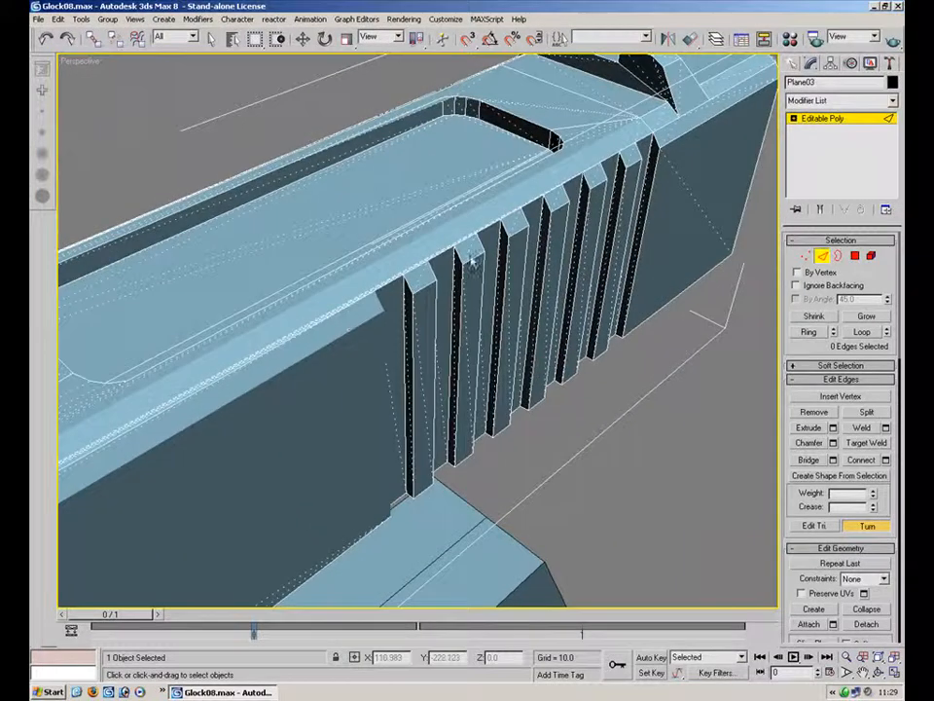
{"action": "middle_click_drag", "start_coordinate": [421, 255], "coordinate": [450, 442], "text": "alt"}
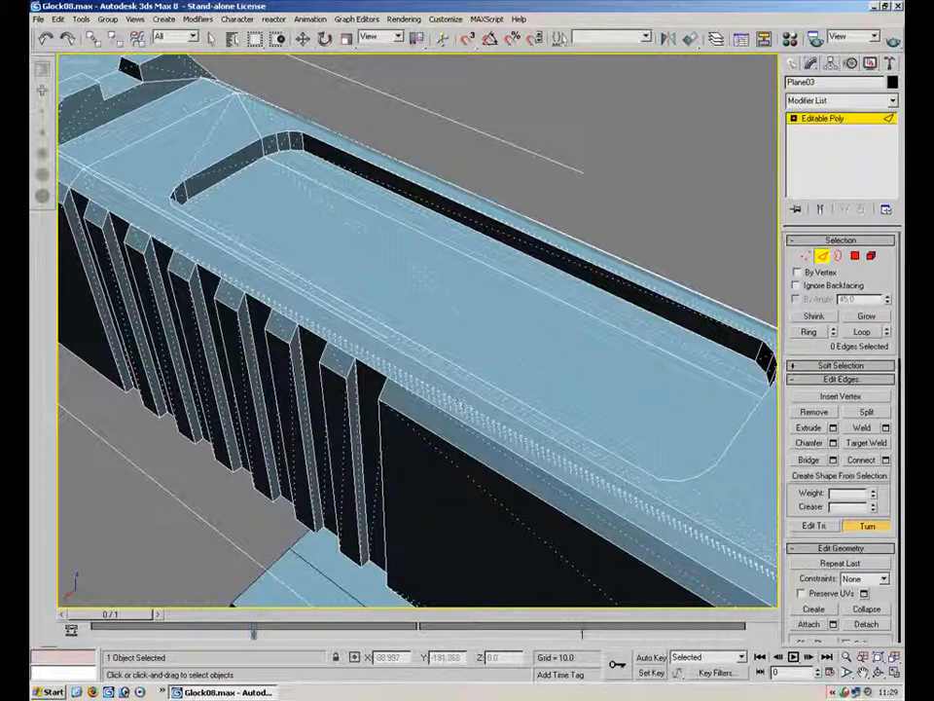
{"action": "middle_click_drag", "start_coordinate": [462, 406], "coordinate": [428, 391], "text": "alt"}
{"action": "middle_click_drag", "start_coordinate": [345, 368], "coordinate": [365, 259], "text": "alt"}
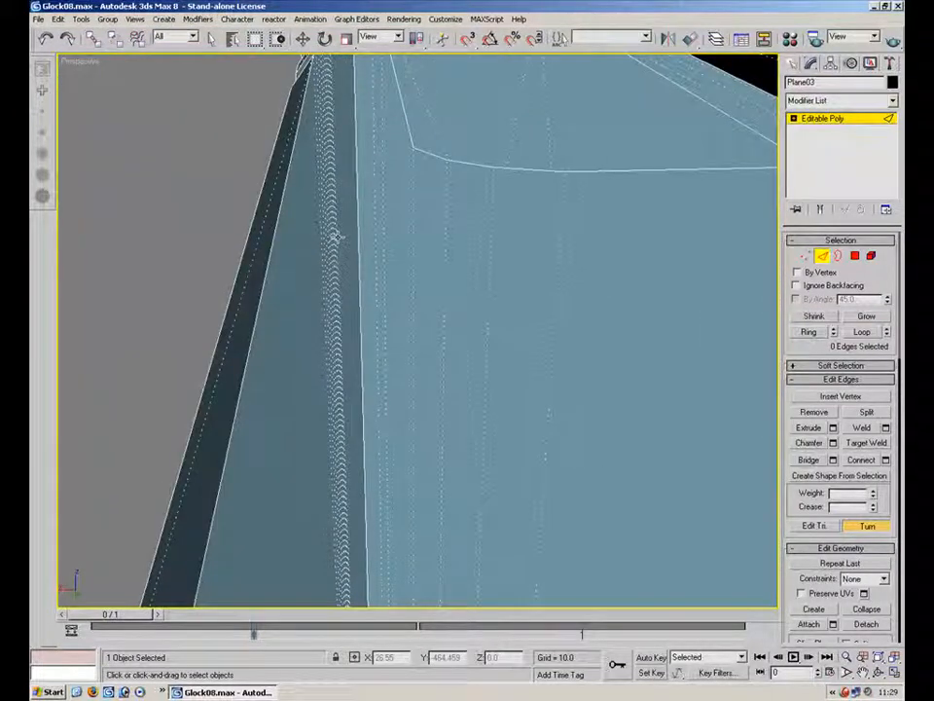
{"action": "middle_click_drag", "start_coordinate": [334, 236], "coordinate": [540, 360], "text": "alt"}
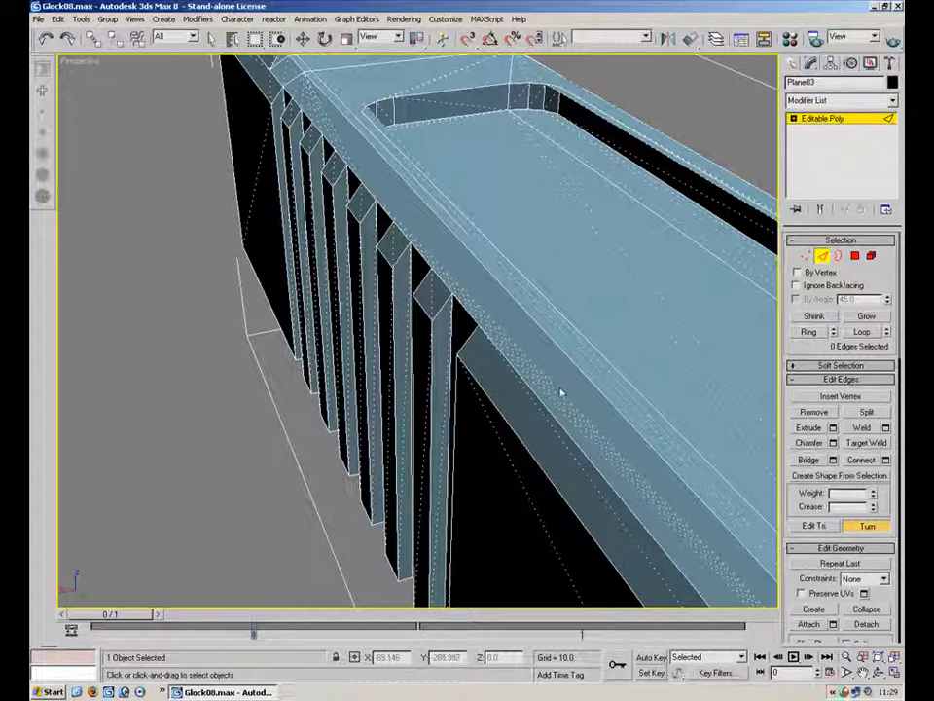
{"action": "middle_click_drag", "start_coordinate": [425, 333], "coordinate": [444, 329], "text": "alt"}
{"action": "middle_click_drag", "start_coordinate": [374, 413], "coordinate": [376, 409], "text": "alt"}
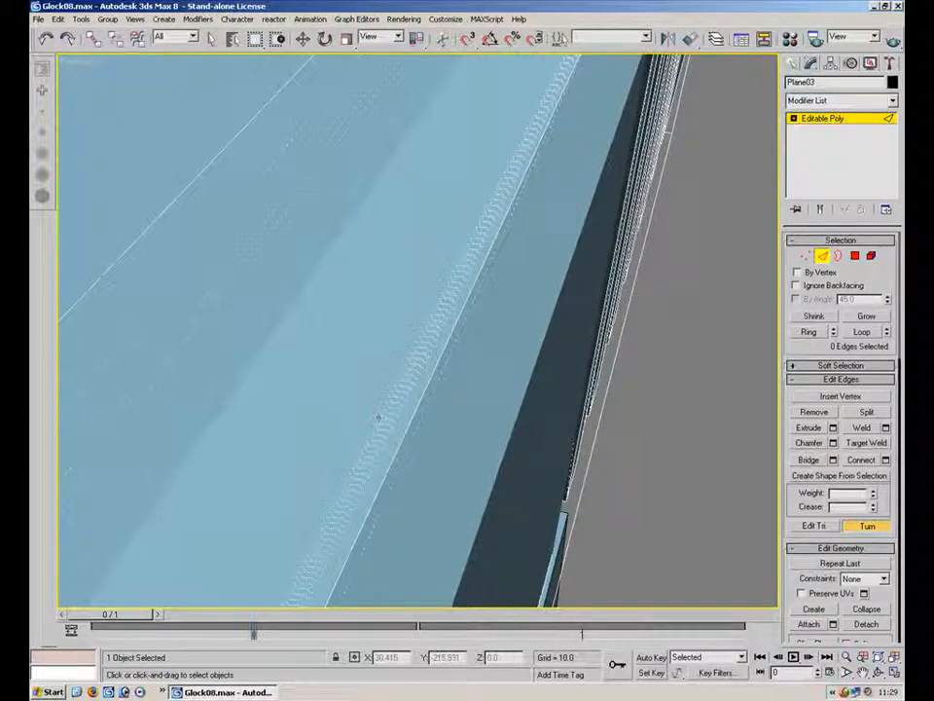
{"action": "middle_click_drag", "start_coordinate": [502, 257], "coordinate": [491, 360], "text": "alt"}
{"action": "scroll", "coordinate": [492, 360], "scroll_direction": "down", "scroll_amount": 10}
{"action": "middle_click_drag", "start_coordinate": [286, 409], "coordinate": [776, 273], "text": "alt"}
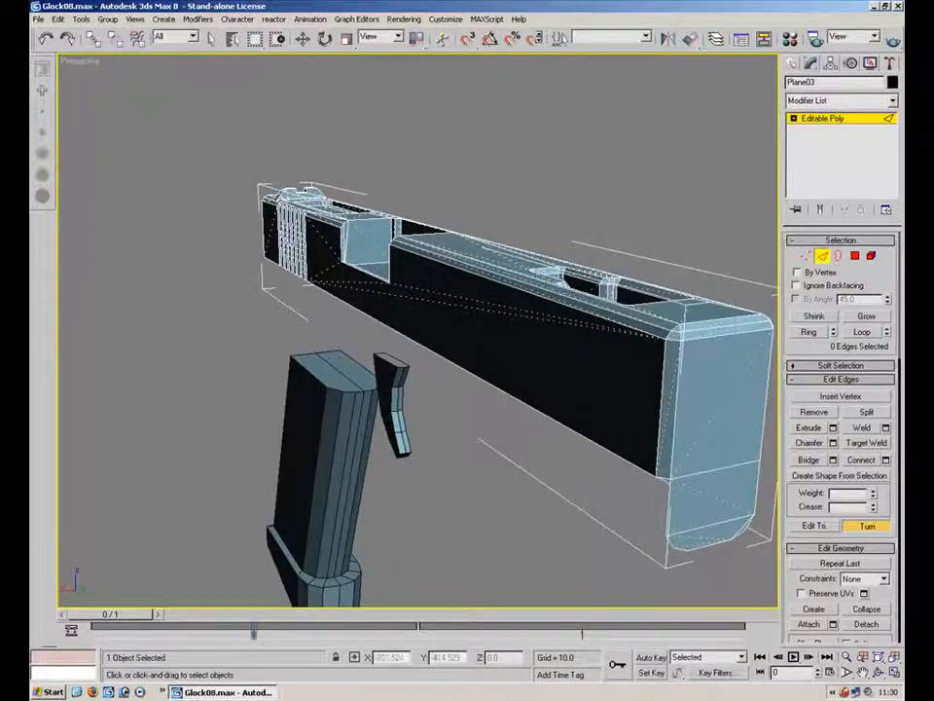
{"action": "middle_click_drag", "start_coordinate": [491, 416], "coordinate": [425, 359], "text": "alt"}
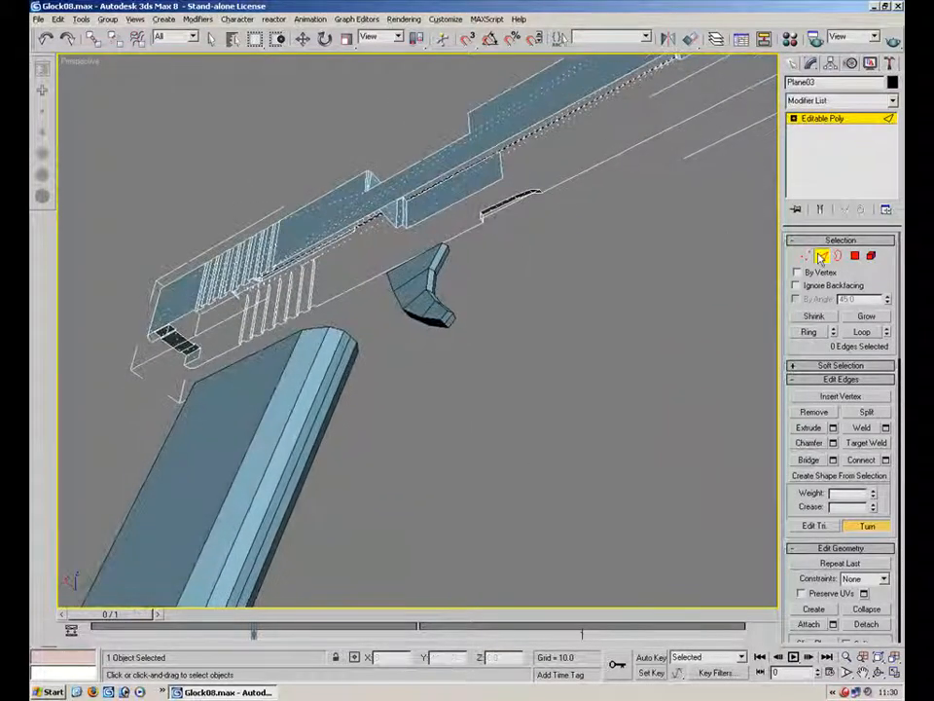
Convert the trigger, with its Symmetry modifier, to an editable poly
{"action": "right_click", "coordinate": [429, 290]}
{"action": "mouse_move", "coordinate": [477, 405]}
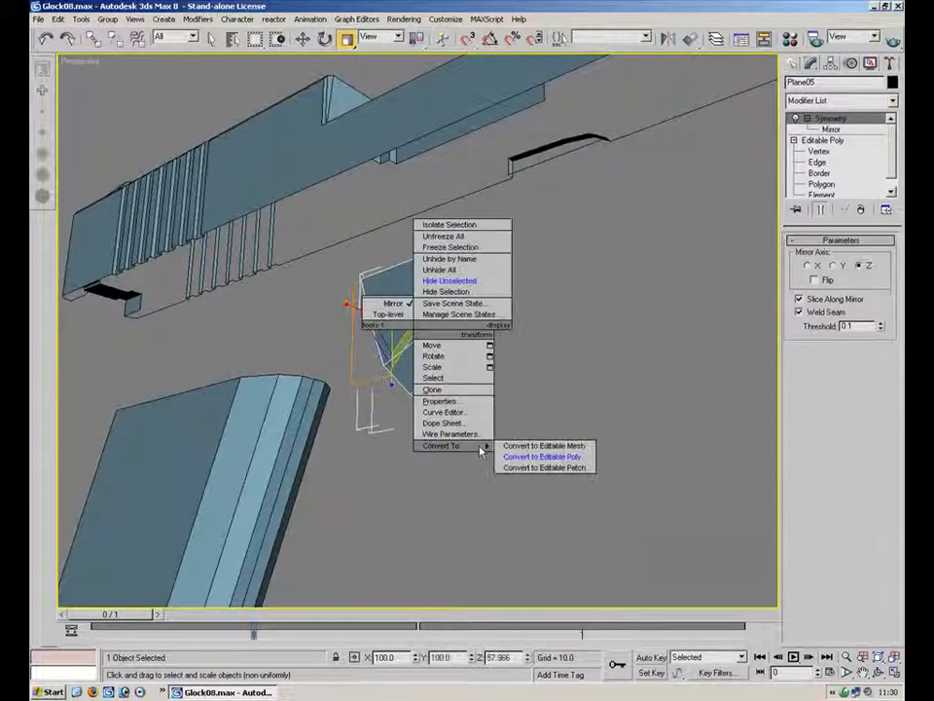
{"action": "left_click", "coordinate": [543, 456]}
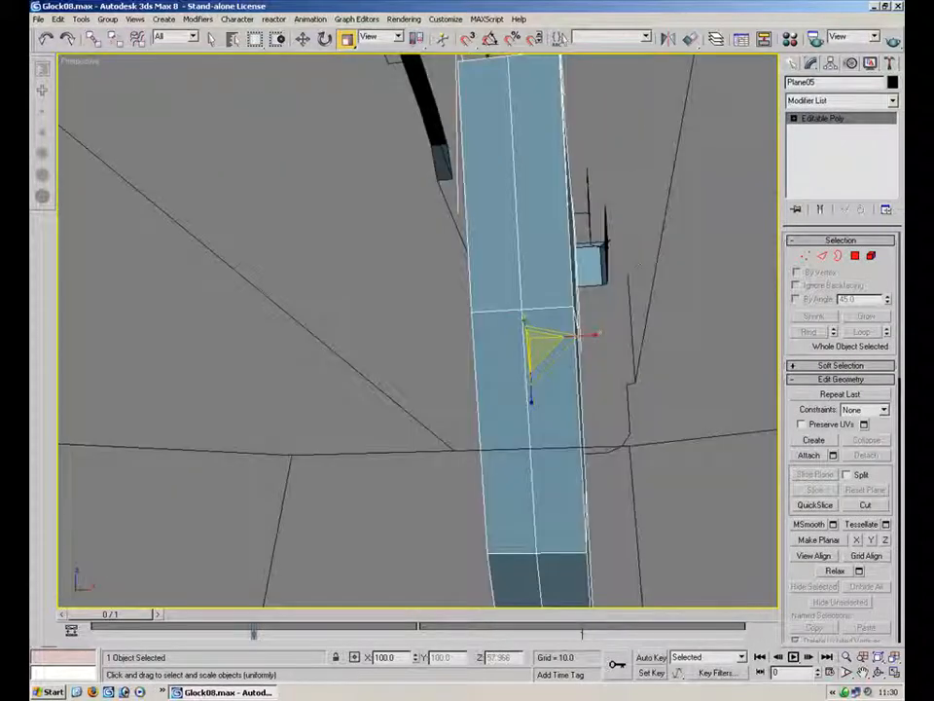
Target-weld the seam vertices on the trigger
{"action": "key", "text": "1"}
{"action": "key", "text": "ctrl+w"}
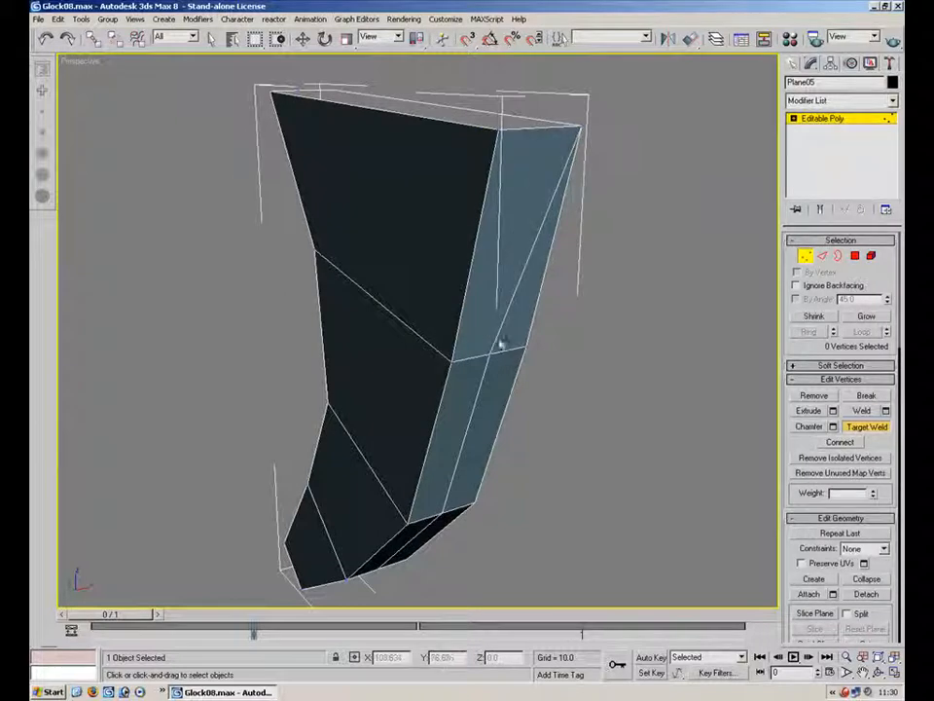
{"action": "left_click", "coordinate": [524, 348]}
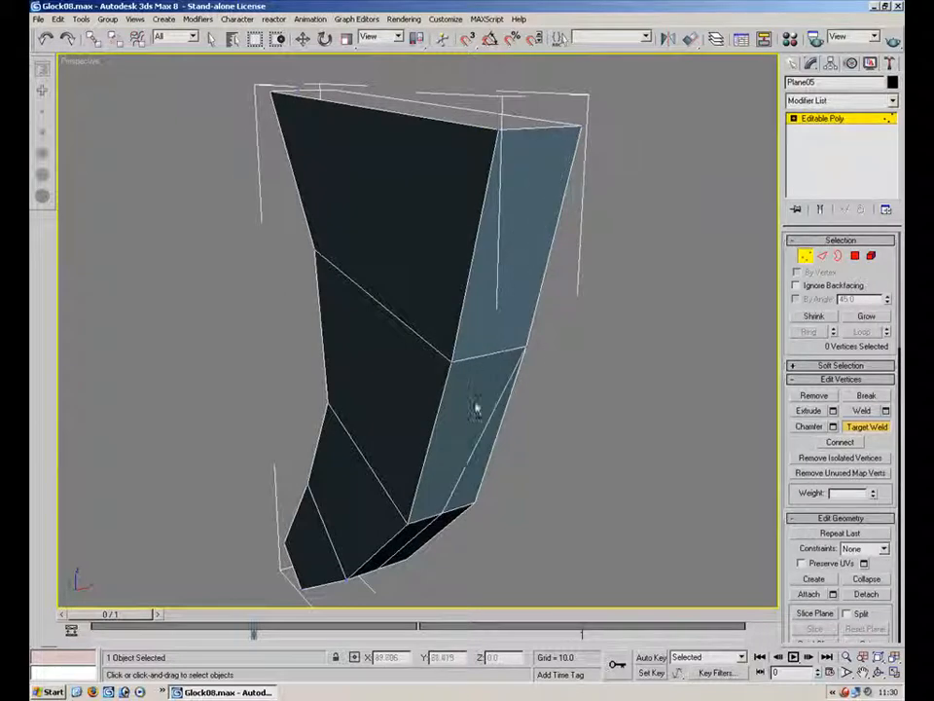
{"action": "middle_click_drag", "start_coordinate": [425, 506], "coordinate": [440, 386], "text": "alt"}
{"action": "left_click", "coordinate": [420, 430]}
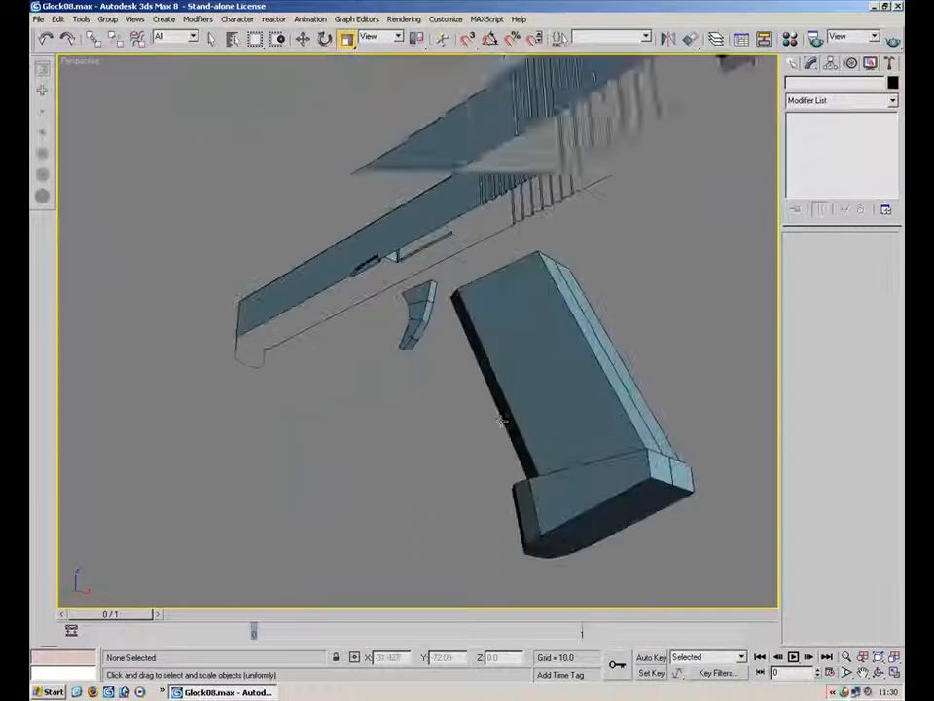
{"action": "left_click", "coordinate": [506, 416]}
Convert the magazine, with its Symmetry modifier, to an editable poly
{"action": "right_click", "coordinate": [545, 403]}
{"action": "mouse_move", "coordinate": [567, 522]}
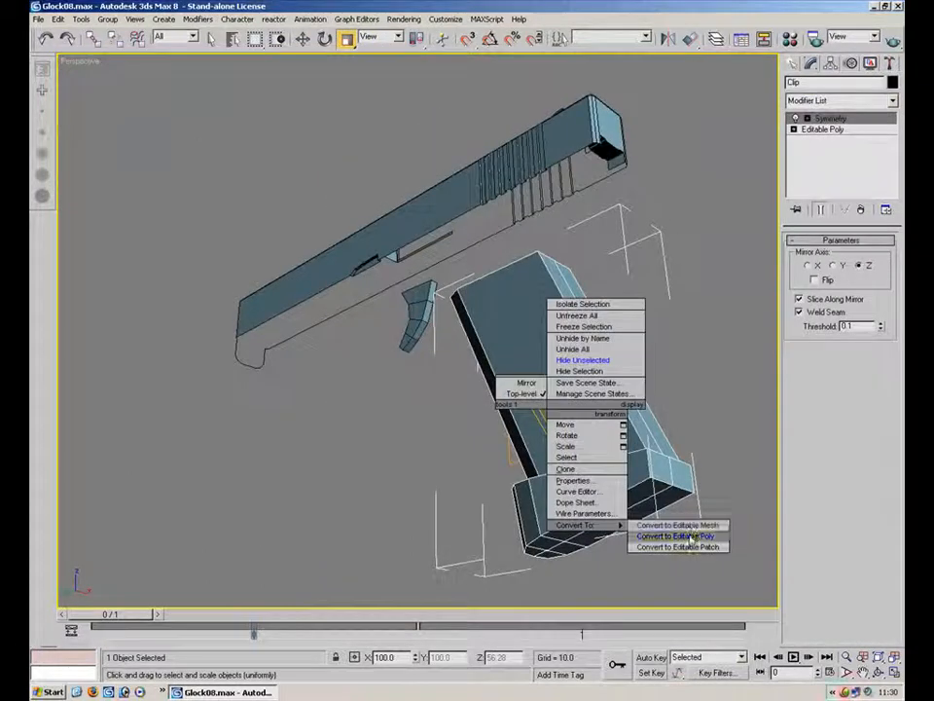
{"action": "left_click", "coordinate": [677, 536]}
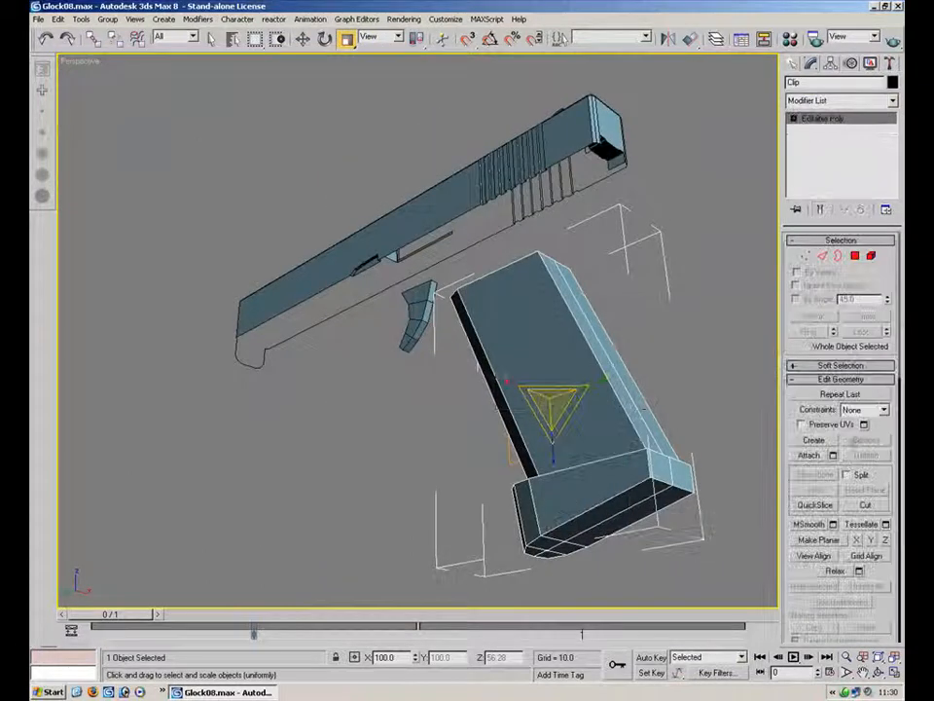
Target-weld the seam vertices around the magazine's base in vertex mode
{"action": "left_click", "coordinate": [807, 257]}
{"action": "left_click", "coordinate": [865, 427]}
{"action": "middle_click_drag", "start_coordinate": [705, 407], "coordinate": [503, 226], "text": "alt"}
{"action": "left_click", "coordinate": [500, 356]}
{"action": "left_click", "coordinate": [524, 356]}
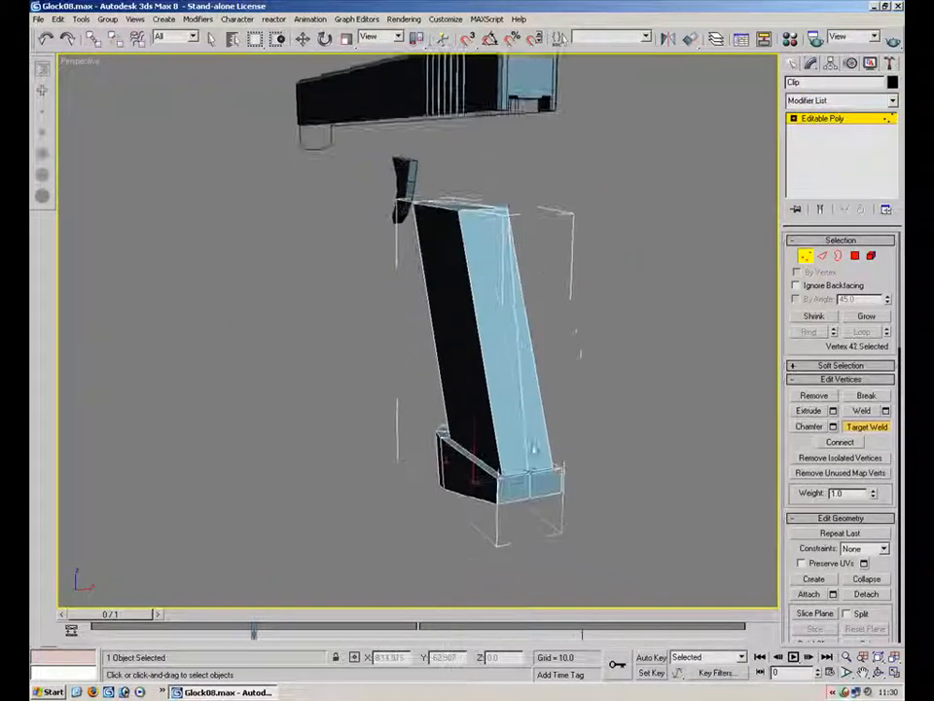
{"action": "middle_click_drag", "start_coordinate": [555, 473], "coordinate": [522, 358], "text": "alt"}
{"action": "scroll", "coordinate": [521, 358], "scroll_direction": "up", "scroll_amount": 3}
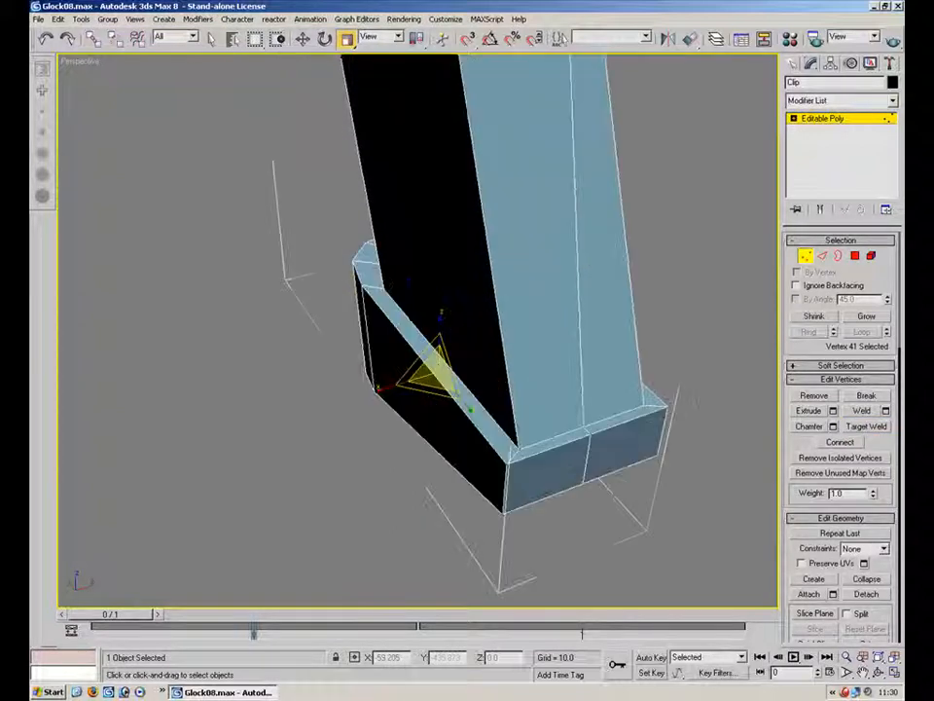
{"action": "left_click", "coordinate": [861, 429]}
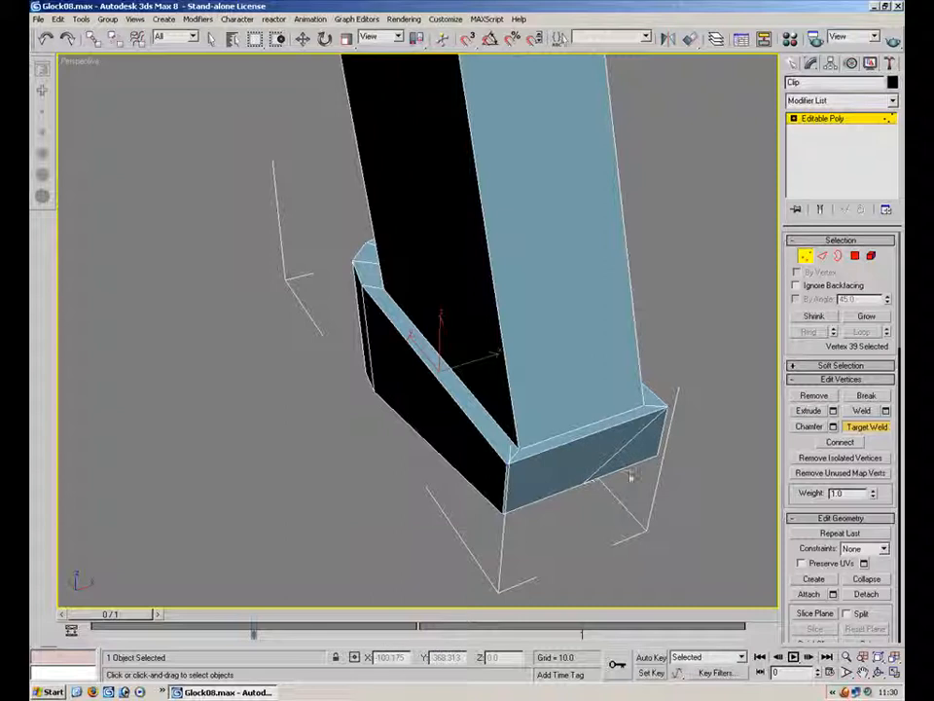
{"action": "left_click", "coordinate": [658, 455]}
{"action": "middle_click_drag", "start_coordinate": [654, 457], "coordinate": [571, 398], "text": "alt"}
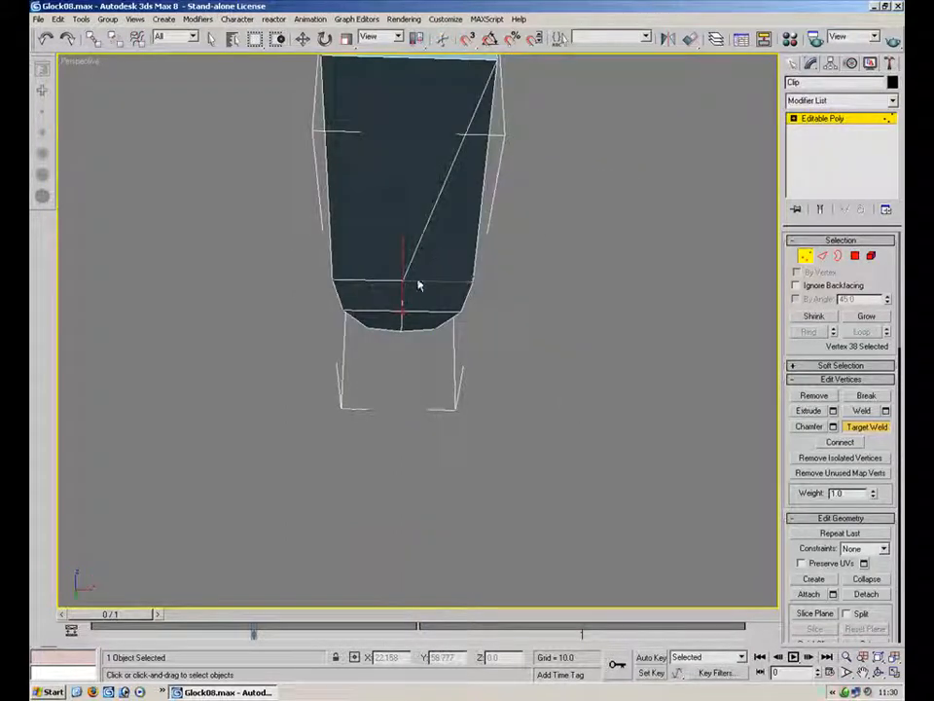
Target-weld the remaining seam vertices on the magazine's bottom and top ends
{"action": "left_click", "coordinate": [474, 282]}
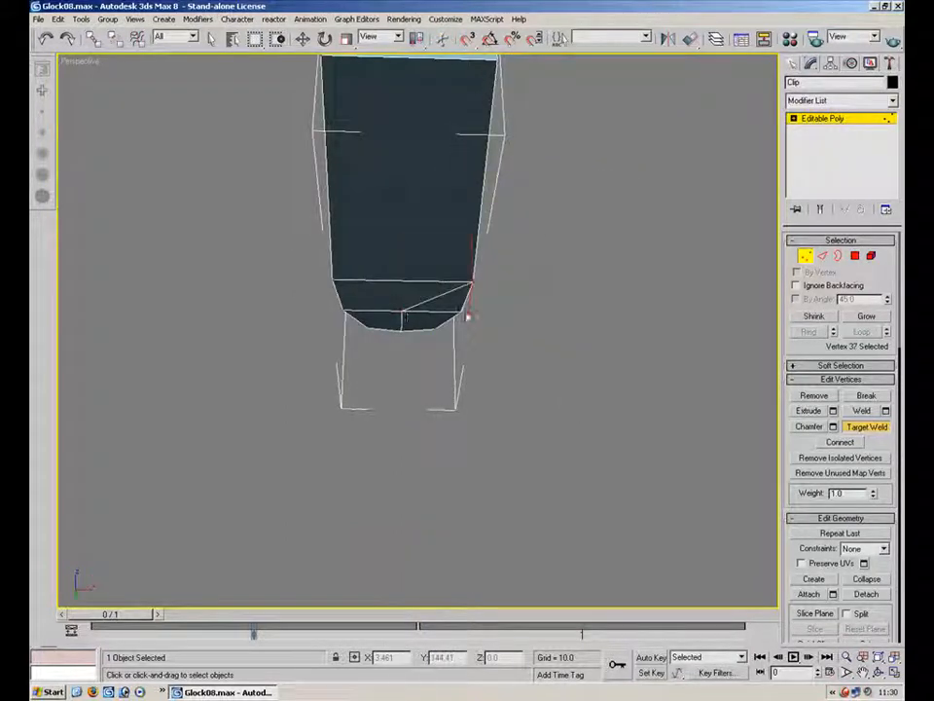
{"action": "middle_click_drag", "start_coordinate": [392, 337], "coordinate": [451, 367], "text": "alt"}
{"action": "left_click", "coordinate": [451, 378]}
{"action": "left_click", "coordinate": [439, 371]}
{"action": "middle_click_drag", "start_coordinate": [398, 276], "coordinate": [429, 472]}
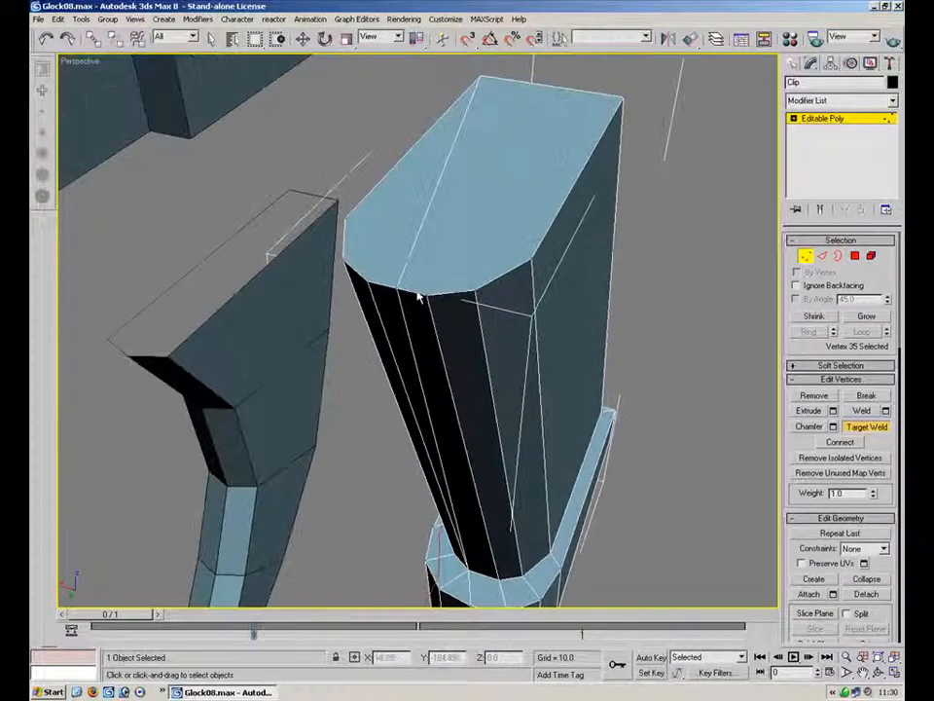
{"action": "left_click", "coordinate": [367, 281]}
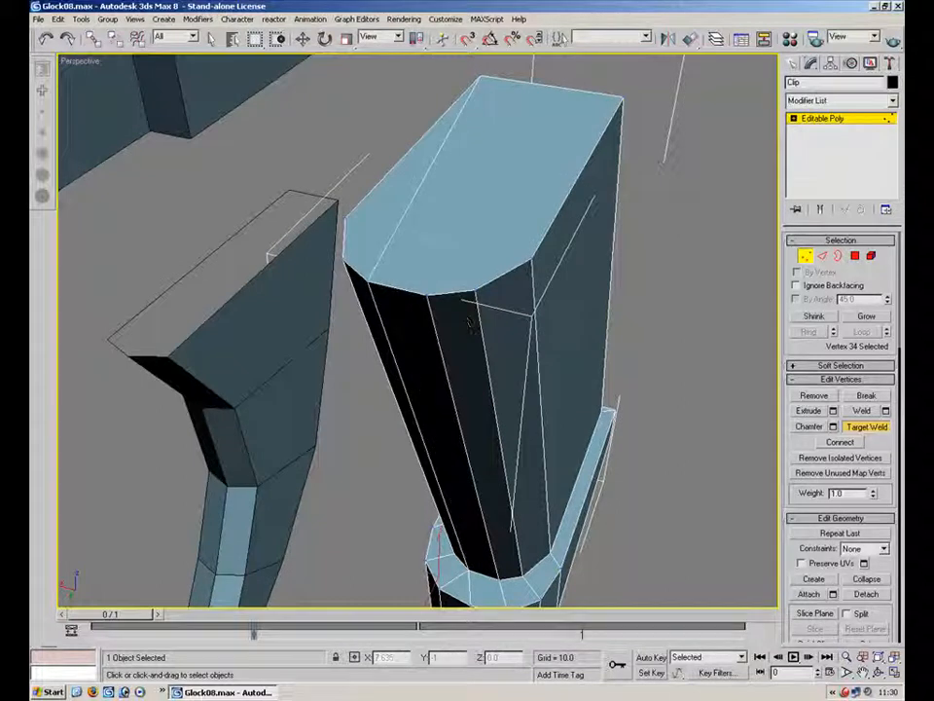
Switch the magazine to edge sub-object level and remove the selected edge
{"action": "left_click", "coordinate": [801, 259]}
{"action": "left_click", "coordinate": [659, 330]}
{"action": "left_click", "coordinate": [586, 312]}
{"action": "left_click", "coordinate": [820, 259]}
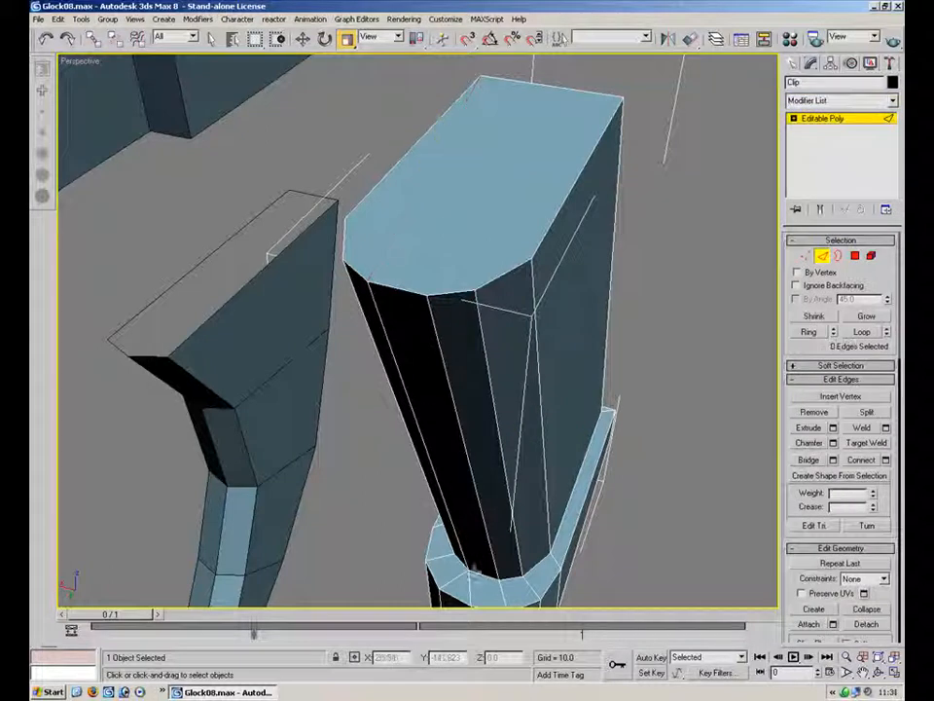
{"action": "key", "text": "BackSpace"}
Select the slide object and enter its edge sub-object level
{"action": "middle_click_drag", "start_coordinate": [538, 551], "coordinate": [428, 112]}
{"action": "middle_click_drag", "start_coordinate": [553, 366], "coordinate": [336, 584], "text": "alt"}
{"action": "middle_click_drag", "start_coordinate": [393, 398], "coordinate": [321, 361], "text": "alt"}
{"action": "middle_click_drag", "start_coordinate": [276, 292], "coordinate": [316, 360], "text": "alt"}
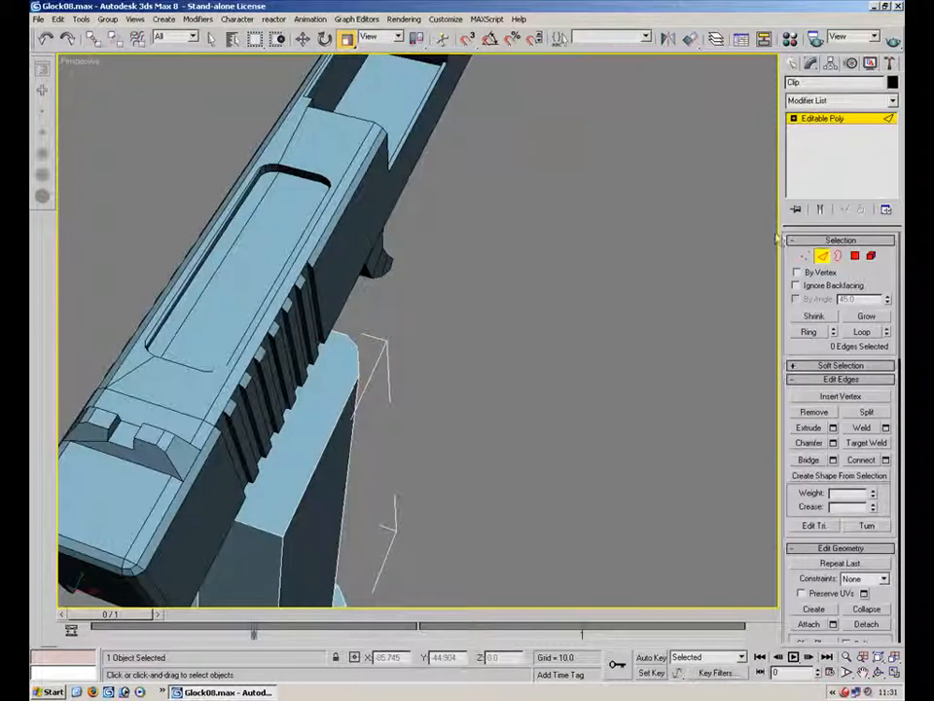
{"action": "left_click", "coordinate": [821, 258]}
{"action": "left_click", "coordinate": [349, 271]}
{"action": "left_click", "coordinate": [822, 256]}
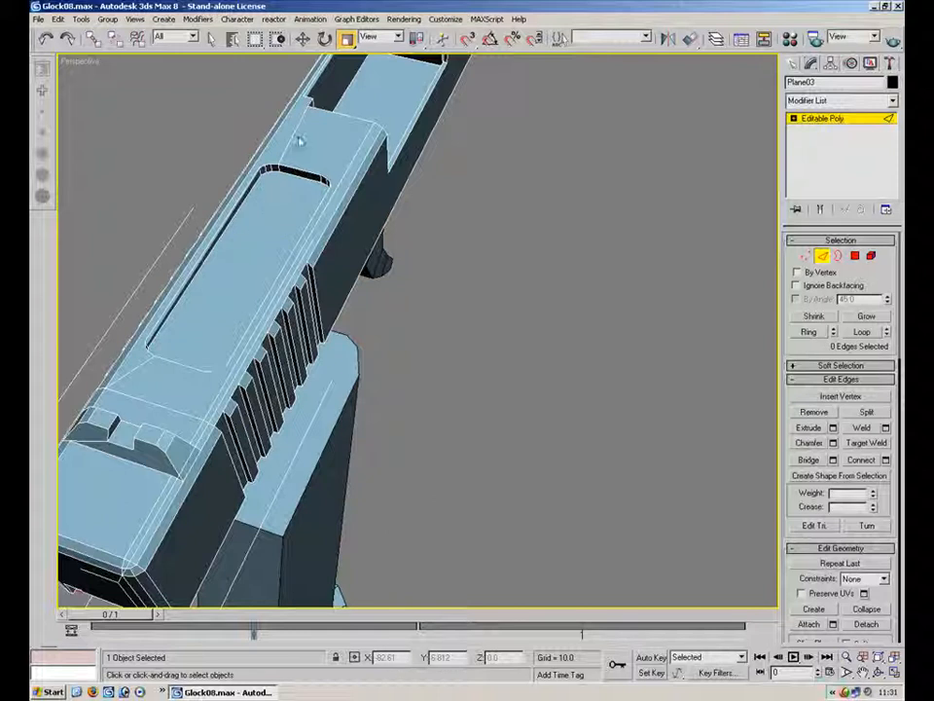
{"action": "middle_click_drag", "start_coordinate": [387, 347], "coordinate": [684, 272], "text": "alt"}
{"action": "right_click", "coordinate": [678, 258]}
{"action": "left_click", "coordinate": [716, 191]}
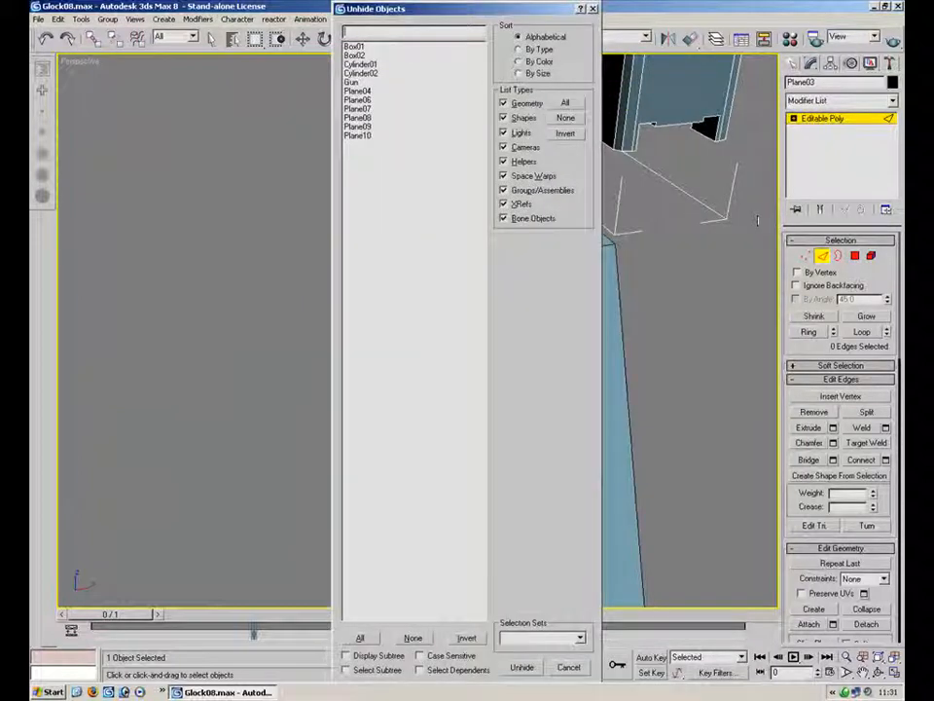
{"action": "left_click", "coordinate": [592, 9]}
Exit sub-object mode and unhide the hidden objects so the whole gun shows
{"action": "right_click", "coordinate": [677, 282]}
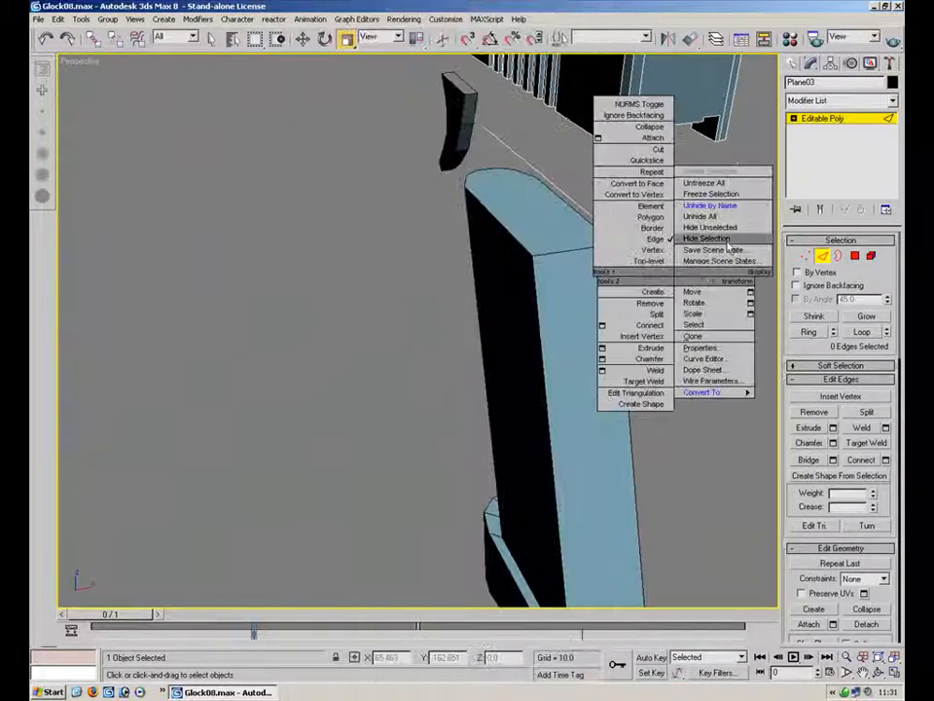
{"action": "left_click", "coordinate": [710, 233]}
{"action": "left_click", "coordinate": [824, 255]}
{"action": "left_click", "coordinate": [721, 315]}
{"action": "scroll", "coordinate": [531, 302], "scroll_direction": "down", "scroll_amount": 6}
{"action": "middle_click_drag", "start_coordinate": [425, 384], "coordinate": [564, 349], "text": "alt"}
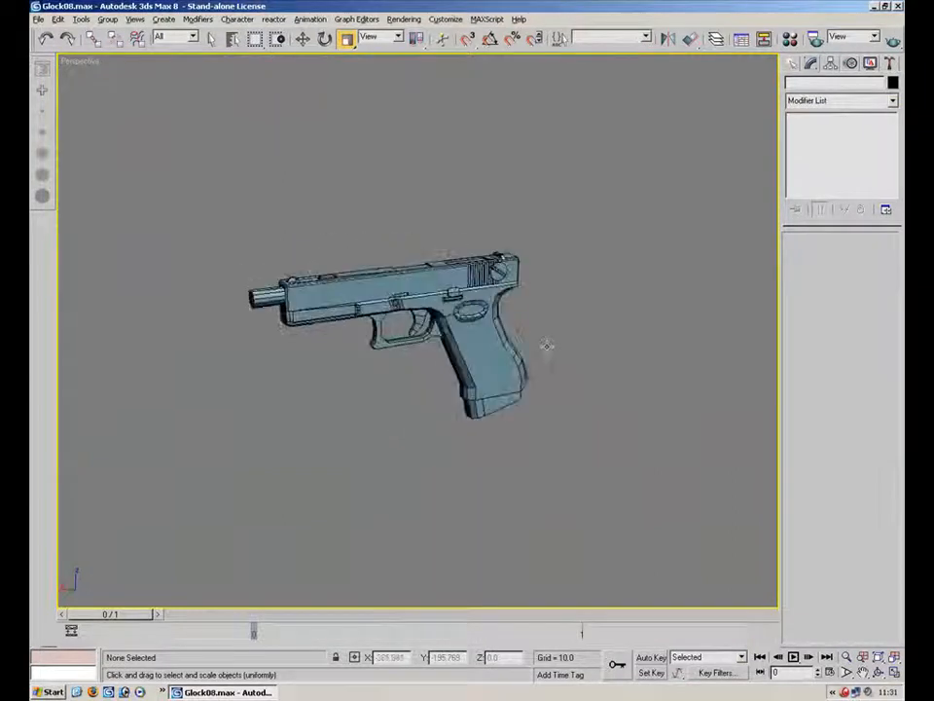
Select the Gun frame object and enter its Polygon sub-object level
{"action": "scroll", "coordinate": [565, 350], "scroll_direction": "up", "scroll_amount": 5}
{"action": "left_click", "coordinate": [562, 356]}
{"action": "key", "text": "4"}
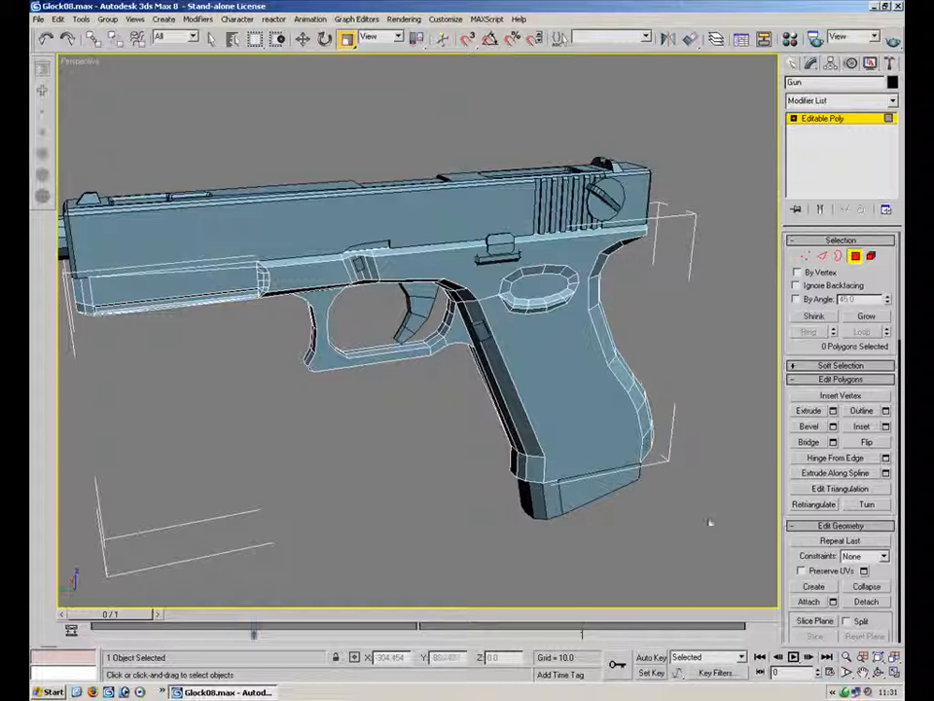
{"action": "middle_click_drag", "start_coordinate": [502, 311], "coordinate": [577, 398], "text": "alt"}
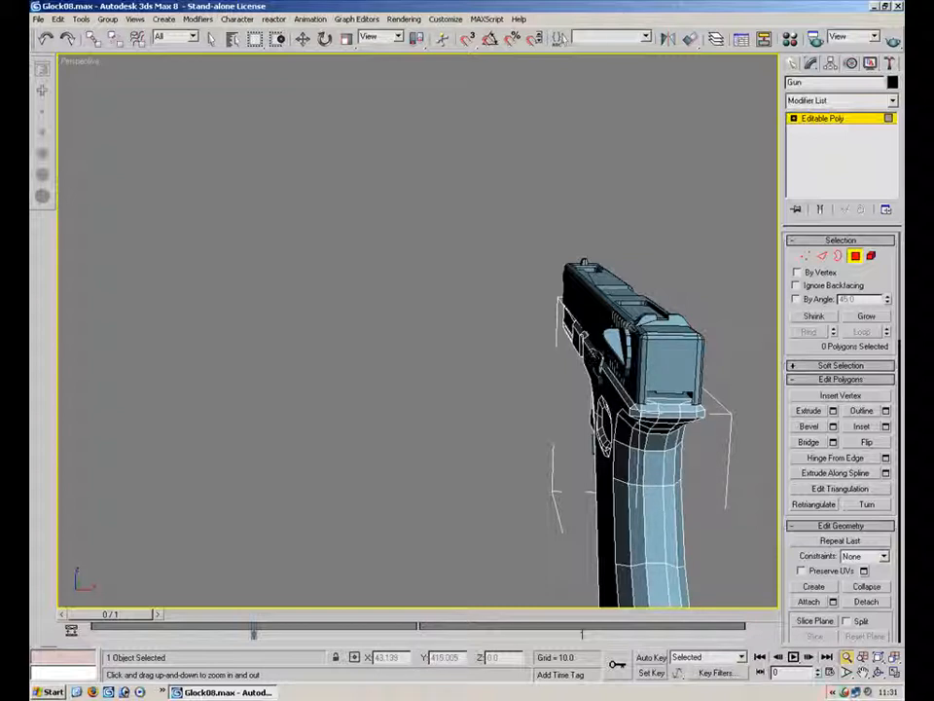
{"action": "left_click", "coordinate": [854, 255]}
{"action": "key", "text": "r"}
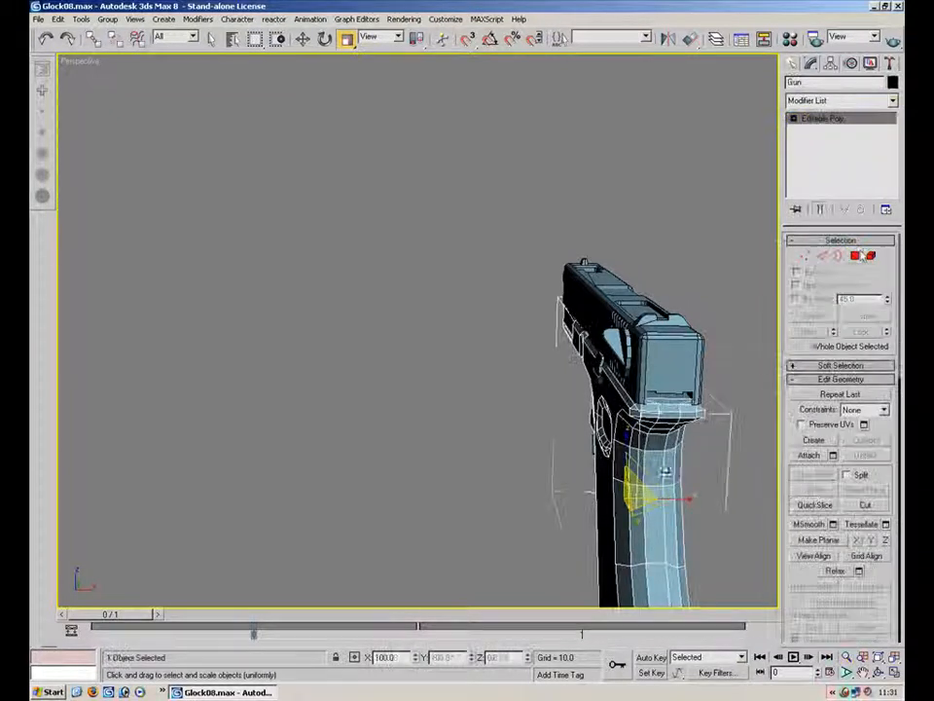
{"action": "left_click", "coordinate": [858, 255]}
{"action": "left_click", "coordinate": [878, 657]}
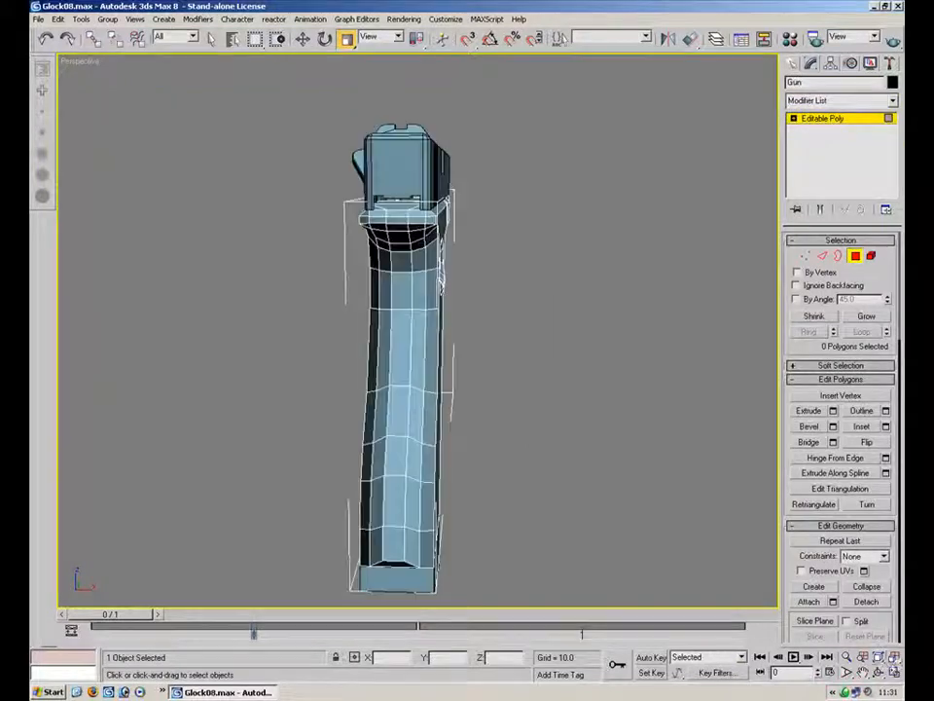
Select the first polygons on the grip side of the frame
{"action": "key", "text": "alt+w"}
{"action": "key", "text": "alt+w"}
{"action": "middle_click_drag", "start_coordinate": [605, 241], "coordinate": [619, 214], "text": "alt"}
{"action": "scroll", "coordinate": [590, 284], "scroll_direction": "up", "scroll_amount": 3}
{"action": "left_click", "coordinate": [374, 280]}
{"action": "middle_click_drag", "start_coordinate": [421, 185], "coordinate": [458, 165], "text": "alt"}
{"action": "left_click", "coordinate": [399, 478], "text": "ctrl"}
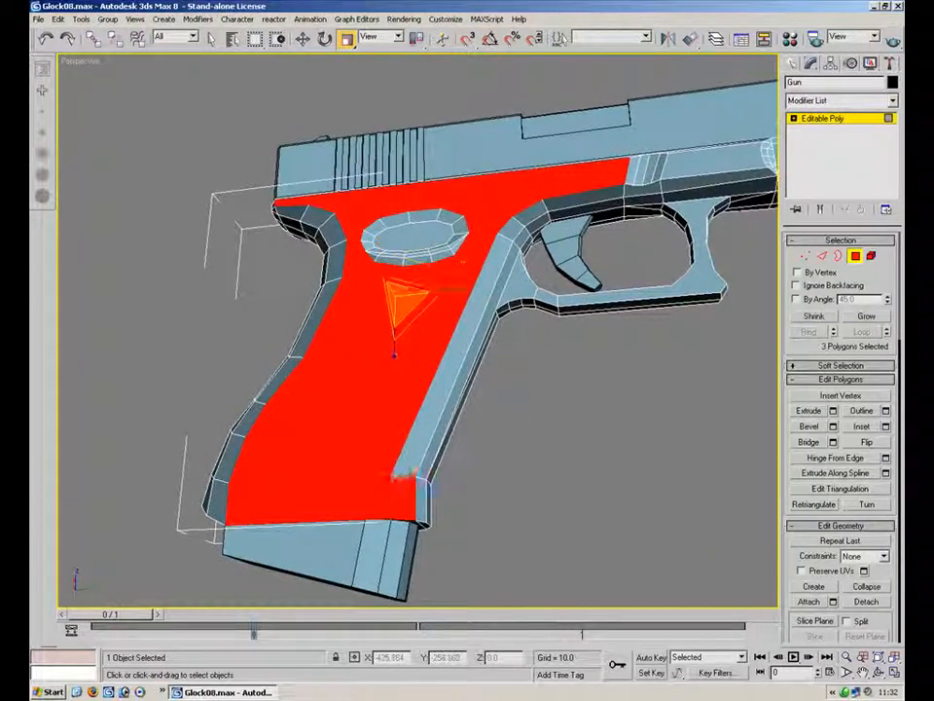
{"action": "middle_click_drag", "start_coordinate": [457, 296], "coordinate": [480, 476], "text": "alt"}
{"action": "scroll", "coordinate": [480, 476], "scroll_direction": "up", "scroll_amount": 4}
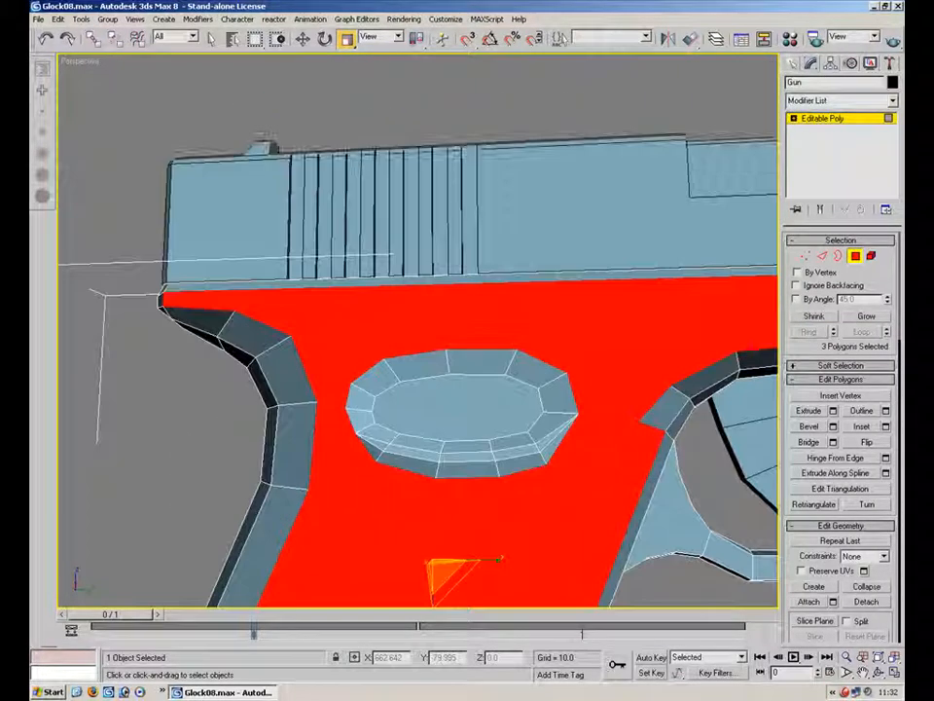
Add the polygons around the circular grip recess to the selection
{"action": "left_click", "coordinate": [377, 380], "text": "ctrl"}
{"action": "left_click", "coordinate": [420, 370], "text": "ctrl"}
{"action": "left_click", "coordinate": [467, 367], "text": "ctrl"}
{"action": "left_click", "coordinate": [531, 373], "text": "ctrl"}
{"action": "left_click", "coordinate": [558, 397], "text": "ctrl"}
{"action": "left_click", "coordinate": [550, 427], "text": "ctrl"}
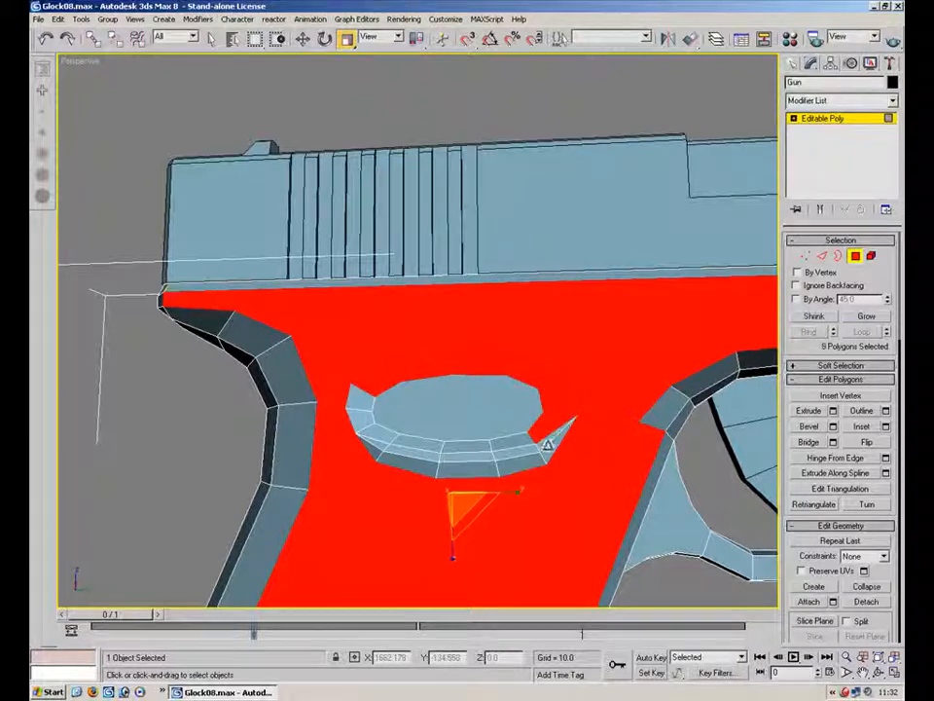
{"action": "left_click", "coordinate": [552, 450], "text": "ctrl"}
{"action": "left_click", "coordinate": [541, 446], "text": "ctrl"}
{"action": "left_click", "coordinate": [521, 464], "text": "ctrl"}
{"action": "left_click", "coordinate": [516, 453], "text": "ctrl"}
{"action": "left_click", "coordinate": [508, 441], "text": "ctrl"}
{"action": "left_click", "coordinate": [472, 445], "text": "ctrl"}
{"action": "left_click", "coordinate": [470, 455], "text": "ctrl"}
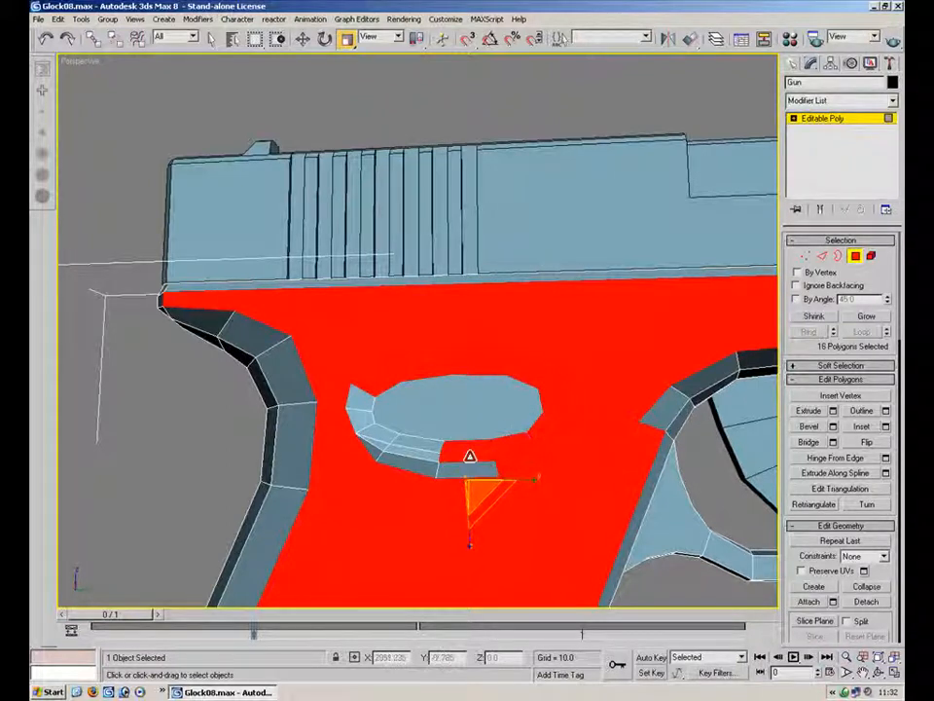
{"action": "left_click", "coordinate": [442, 457], "text": "ctrl"}
{"action": "left_click", "coordinate": [415, 453], "text": "ctrl"}
{"action": "left_click", "coordinate": [399, 445], "text": "ctrl"}
{"action": "left_click", "coordinate": [388, 437], "text": "ctrl"}
{"action": "left_click", "coordinate": [375, 449], "text": "ctrl"}
{"action": "left_click", "coordinate": [365, 420], "text": "ctrl"}
{"action": "left_click", "coordinate": [363, 401], "text": "ctrl"}
{"action": "left_click", "coordinate": [413, 415], "text": "ctrl"}
{"action": "middle_click_drag", "start_coordinate": [513, 451], "coordinate": [374, 373]}
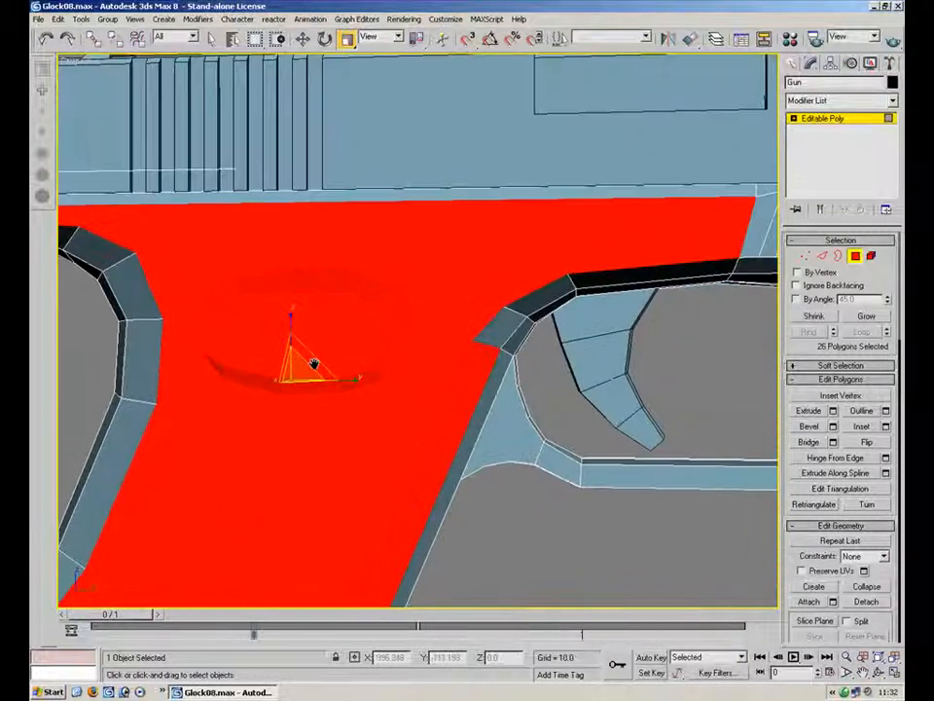
Extend the polygon selection along the frame above the trigger guard
{"action": "left_click", "coordinate": [463, 288], "text": "ctrl"}
{"action": "left_click", "coordinate": [613, 254], "text": "ctrl"}
{"action": "left_click", "coordinate": [676, 256], "text": "ctrl"}
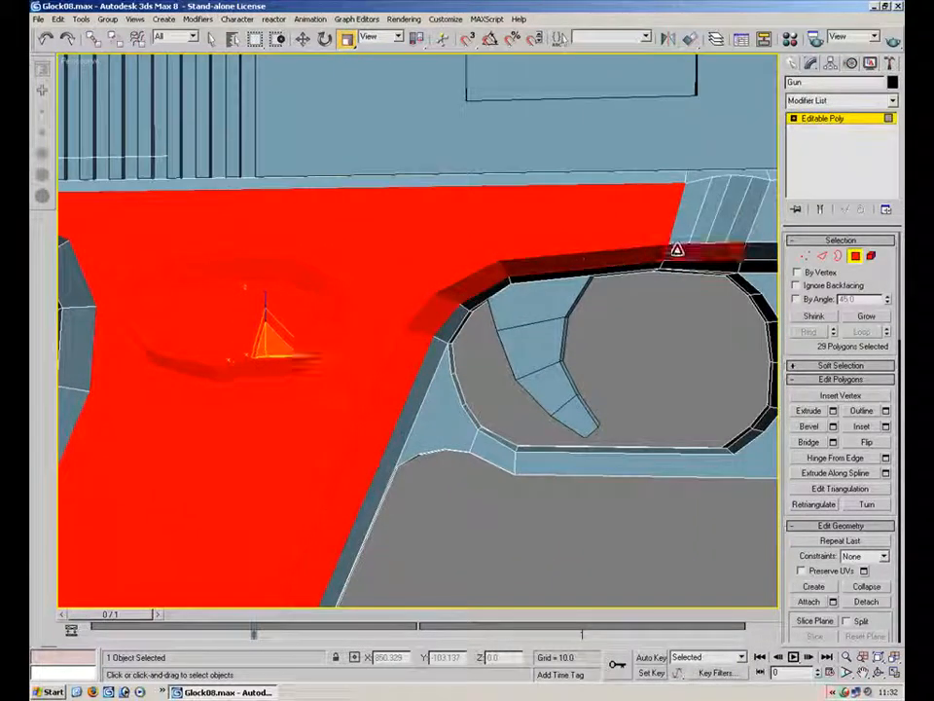
{"action": "left_click", "coordinate": [685, 221], "text": "ctrl"}
{"action": "left_click", "coordinate": [707, 216], "text": "ctrl"}
{"action": "left_click", "coordinate": [727, 218], "text": "ctrl"}
{"action": "left_click", "coordinate": [749, 215], "text": "ctrl"}
{"action": "left_click", "coordinate": [711, 177], "text": "ctrl"}
{"action": "left_click", "coordinate": [667, 179], "text": "ctrl"}
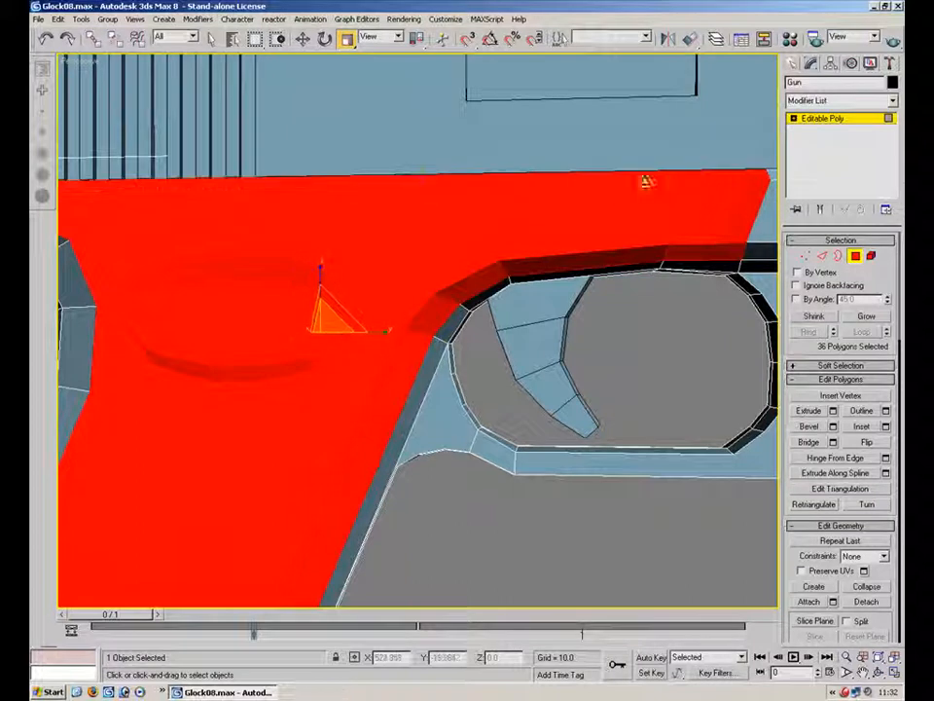
{"action": "middle_click_drag", "start_coordinate": [327, 269], "coordinate": [117, 290]}
{"action": "middle_click_drag", "start_coordinate": [124, 342], "coordinate": [292, 244]}
{"action": "left_click", "coordinate": [431, 234], "text": "ctrl"}
{"action": "left_click", "coordinate": [442, 266], "text": "ctrl"}
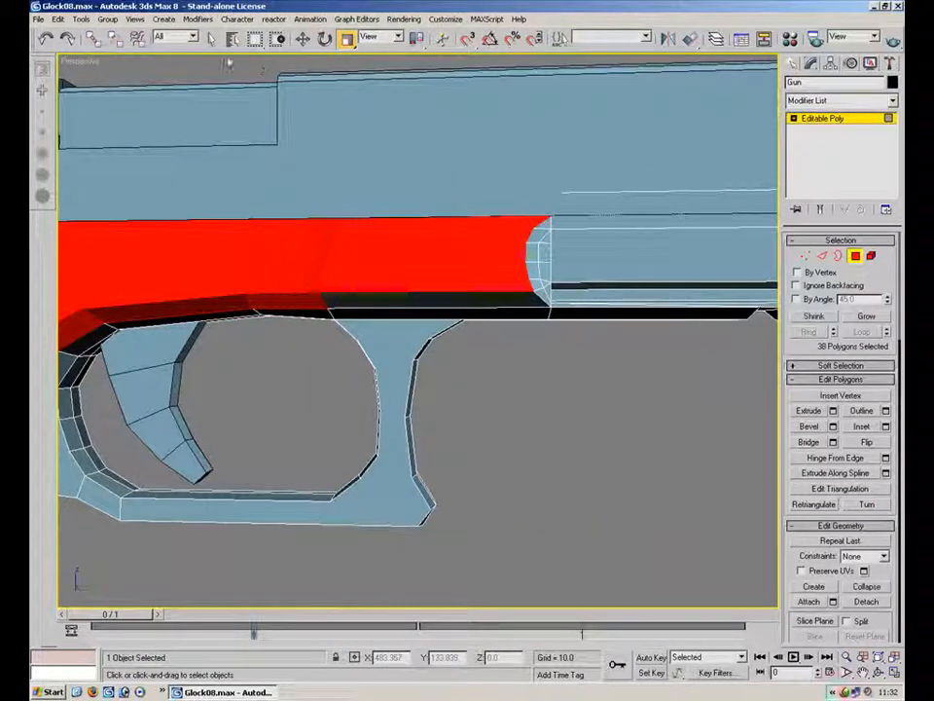
Add the frame polygons along the dust cover and trigger guard to the selection
{"action": "left_click", "coordinate": [212, 40]}
{"action": "middle_click_drag", "start_coordinate": [381, 219], "coordinate": [385, 310]}
{"action": "middle_click_drag", "start_coordinate": [385, 309], "coordinate": [386, 330], "text": "alt"}
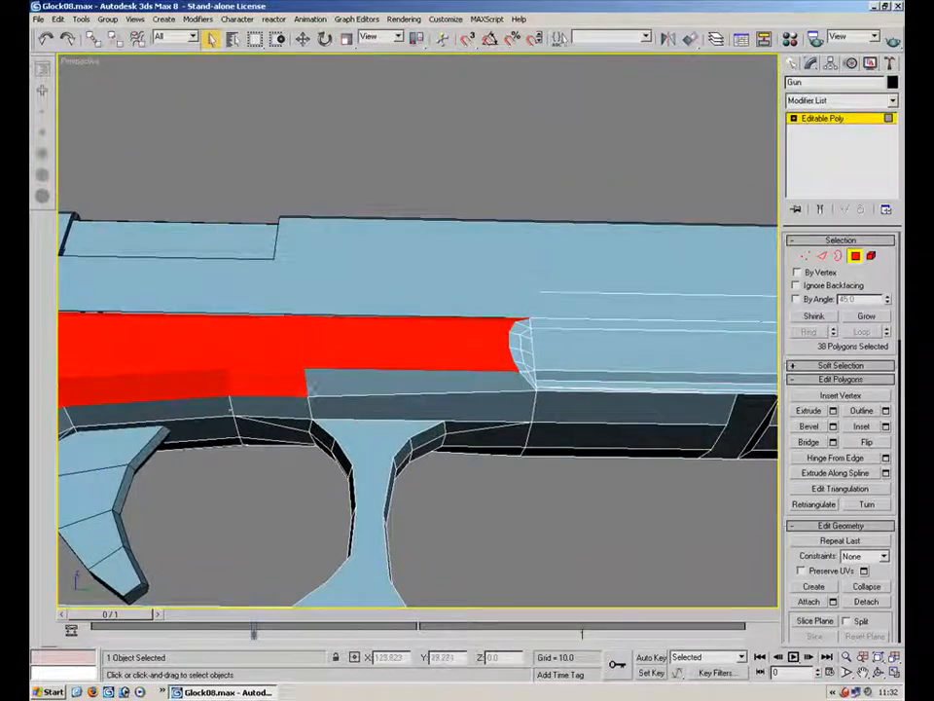
{"action": "left_click", "coordinate": [359, 386], "text": "ctrl"}
{"action": "left_click", "coordinate": [359, 411], "text": "ctrl"}
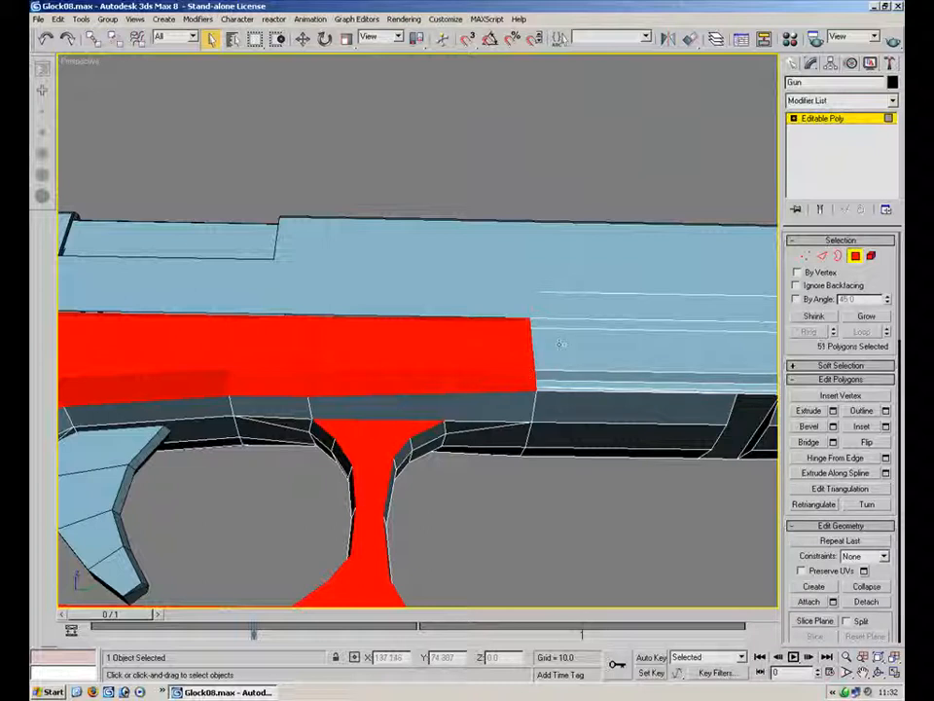
{"action": "left_click", "coordinate": [624, 326], "text": "ctrl"}
{"action": "left_click", "coordinate": [605, 350], "text": "ctrl"}
{"action": "left_click", "coordinate": [584, 376], "text": "ctrl"}
{"action": "middle_click_drag", "start_coordinate": [578, 378], "coordinate": [530, 495], "text": "alt"}
{"action": "middle_click_drag", "start_coordinate": [530, 494], "coordinate": [282, 539]}
{"action": "left_click", "coordinate": [424, 386], "text": "ctrl"}
{"action": "mouse_move", "coordinate": [451, 401]}
{"action": "middle_mouse_down", "text": "alt"}
{"action": "mouse_move", "coordinate": [450, 319]}
{"action": "mouse_move", "coordinate": [446, 412]}
{"action": "middle_mouse_up", "text": "alt"}
{"action": "scroll", "coordinate": [446, 412], "scroll_direction": "up", "scroll_amount": 3}
{"action": "left_click", "coordinate": [473, 366], "text": "ctrl"}
{"action": "left_click", "coordinate": [466, 357], "text": "ctrl"}
{"action": "left_click", "coordinate": [271, 367], "text": "ctrl"}
{"action": "middle_click_drag", "start_coordinate": [586, 375], "coordinate": [375, 89], "text": "alt"}
{"action": "left_click", "coordinate": [746, 394], "text": "ctrl"}
{"action": "left_click", "coordinate": [766, 395], "text": "ctrl"}
{"action": "middle_click_drag", "start_coordinate": [751, 363], "coordinate": [516, 407], "text": "alt"}
{"action": "middle_click_drag", "start_coordinate": [516, 407], "coordinate": [265, 408]}
{"action": "left_click", "coordinate": [498, 226], "text": "ctrl"}
{"action": "left_click", "coordinate": [508, 294], "text": "ctrl"}
{"action": "left_click", "coordinate": [467, 315], "text": "ctrl"}
{"action": "left_click", "coordinate": [494, 334], "text": "ctrl"}
{"action": "left_click", "coordinate": [456, 267], "text": "ctrl"}
{"action": "middle_click_drag", "start_coordinate": [548, 274], "coordinate": [423, 340], "text": "alt"}
{"action": "left_click", "coordinate": [476, 164], "text": "ctrl"}
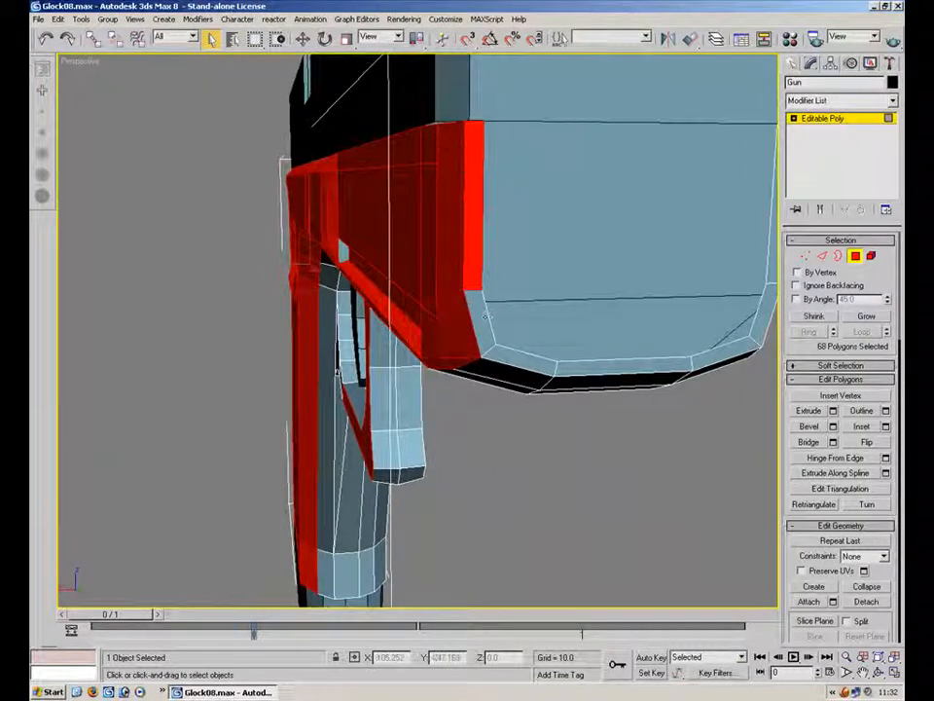
Add the frame's lower front edge polygons to the selection
{"action": "left_click", "coordinate": [588, 368], "text": "ctrl"}
{"action": "left_click", "coordinate": [657, 364], "text": "ctrl"}
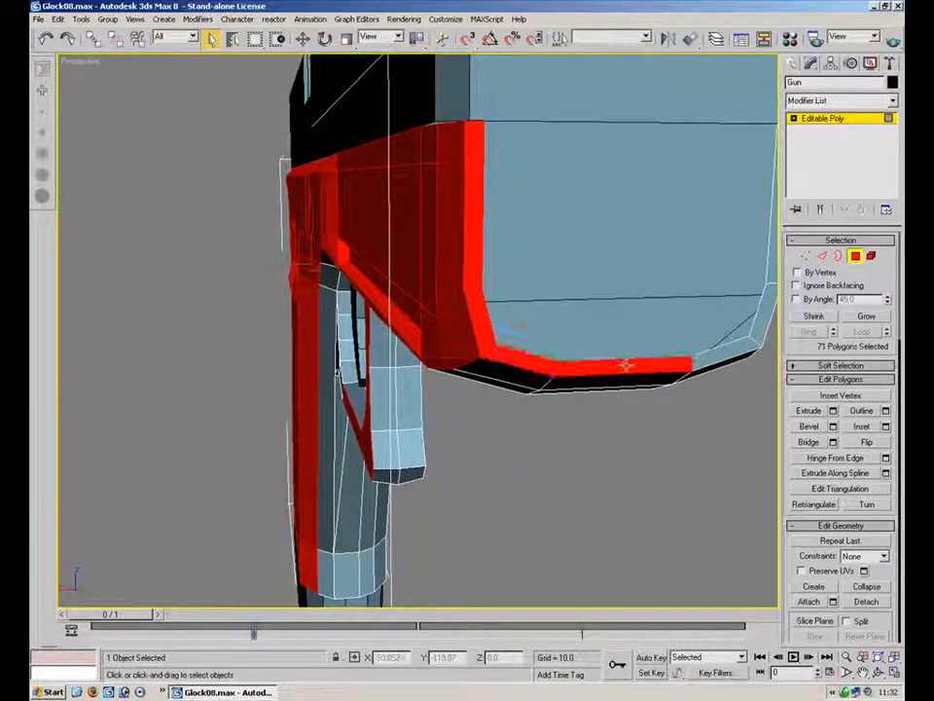
{"action": "left_click", "coordinate": [769, 265], "text": "ctrl"}
{"action": "middle_click_drag", "start_coordinate": [709, 280], "coordinate": [606, 218], "text": "alt"}
{"action": "middle_click_drag", "start_coordinate": [363, 457], "coordinate": [351, 477], "text": "alt"}
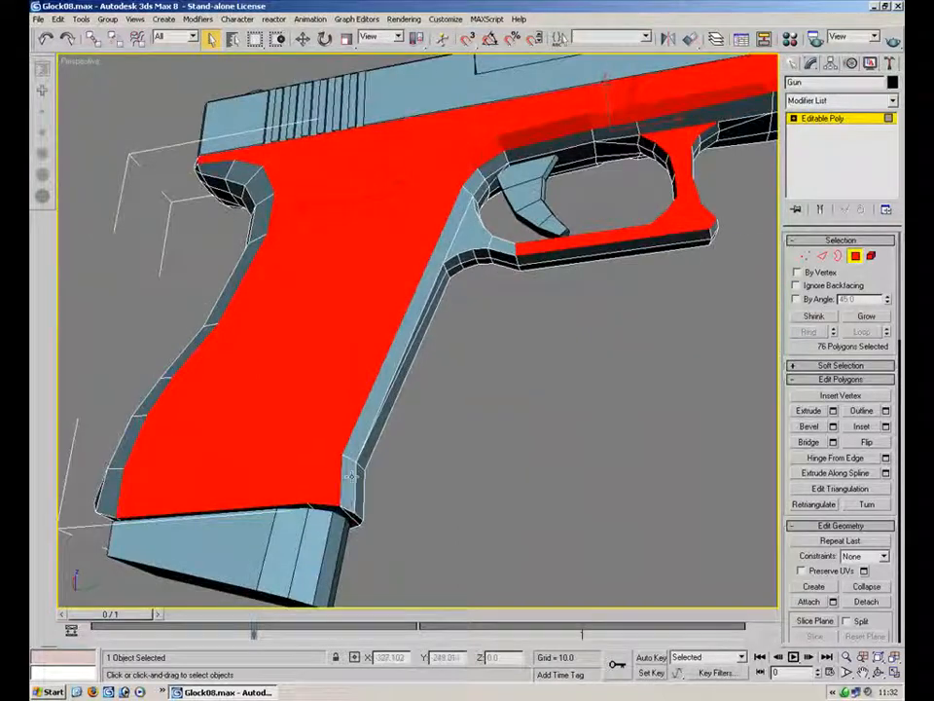
{"action": "left_click", "coordinate": [427, 293], "text": "ctrl"}
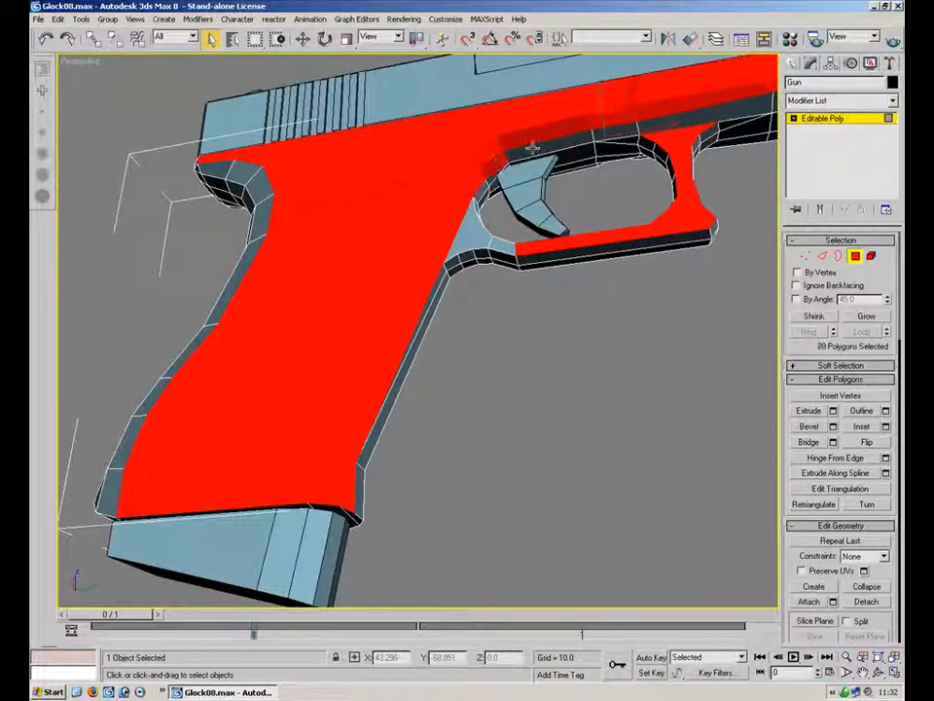
{"action": "left_click", "coordinate": [743, 111], "text": "ctrl"}
{"action": "middle_click_drag", "start_coordinate": [749, 110], "coordinate": [430, 212]}
{"action": "left_click", "coordinate": [601, 166], "text": "ctrl"}
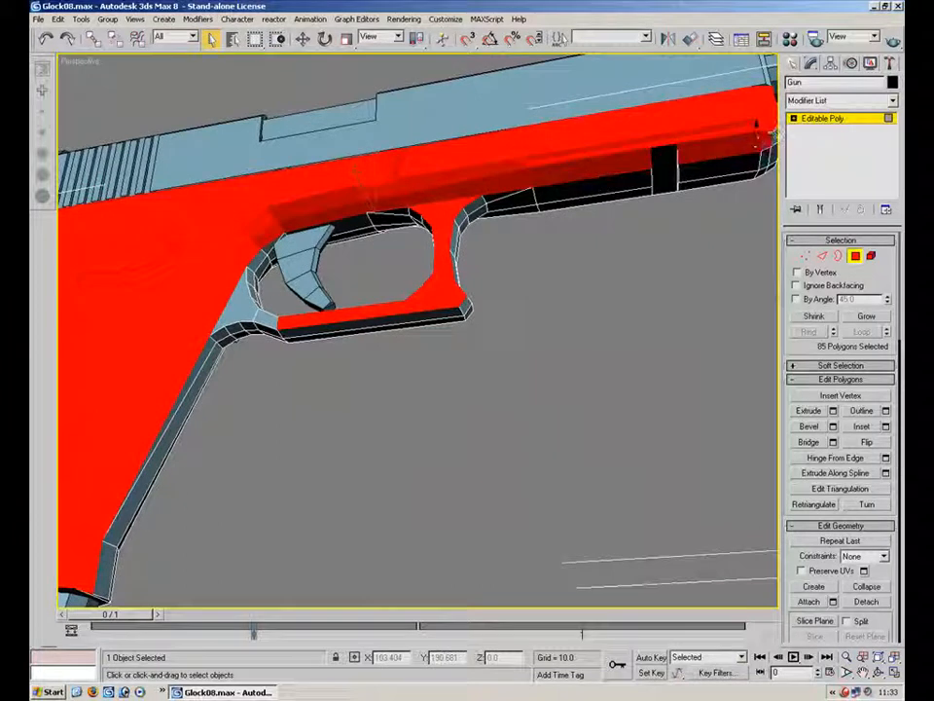
Remove the polygons at the front of the dust cover from the frame's polygon selection
{"action": "scroll", "coordinate": [377, 295], "scroll_direction": "down", "scroll_amount": 3}
{"action": "middle_click_drag", "start_coordinate": [381, 250], "coordinate": [421, 270], "text": "alt"}
{"action": "left_click", "coordinate": [436, 273], "text": "alt"}
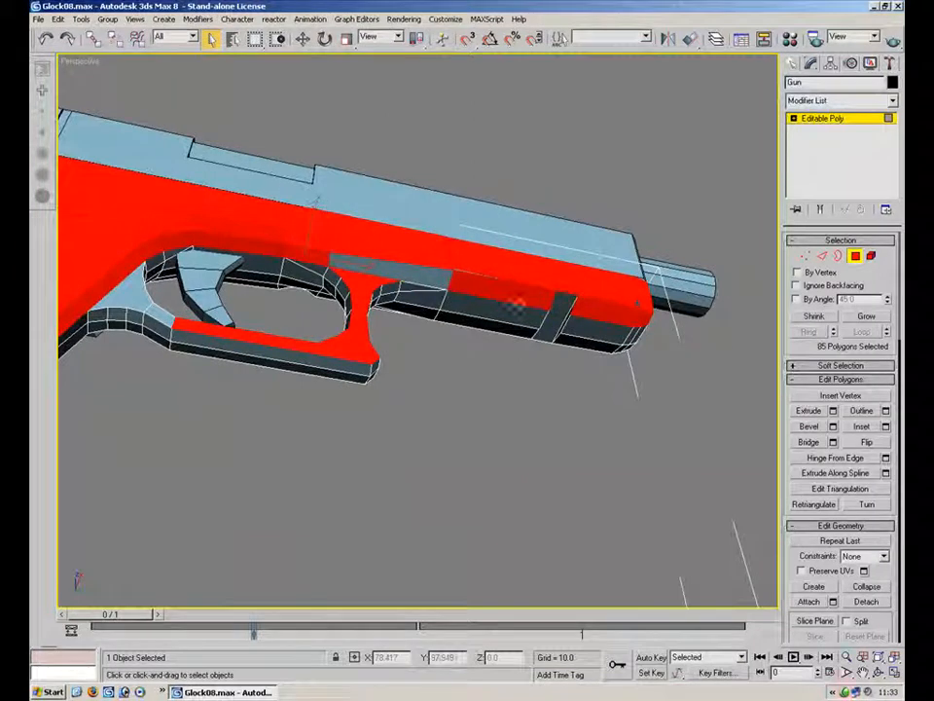
{"action": "left_click", "coordinate": [549, 305], "text": "alt"}
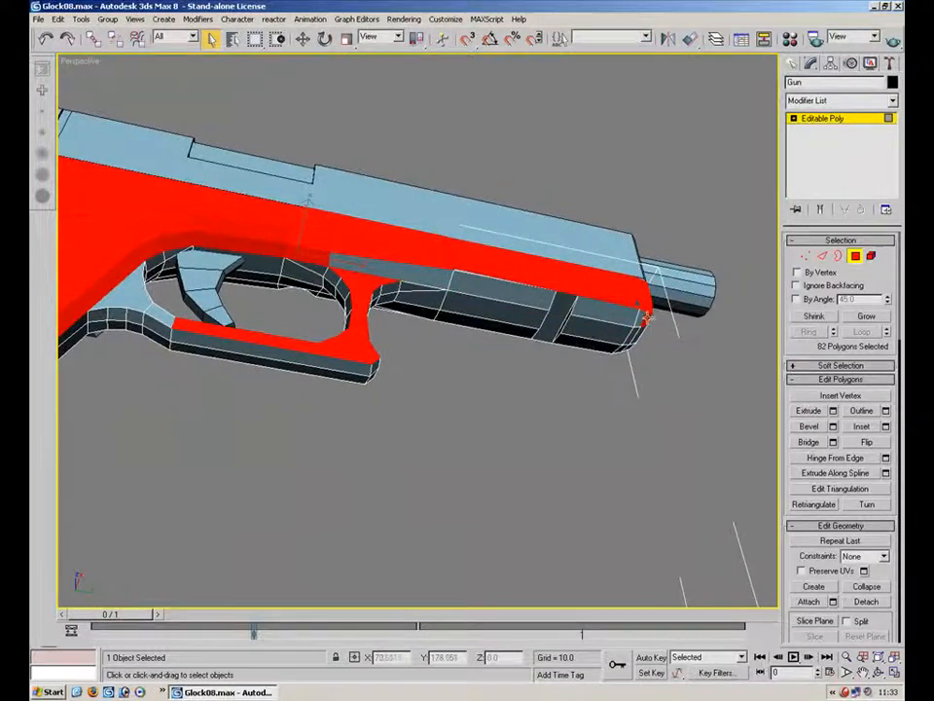
Refine the frame's polygon selection around the trigger guard and the upper grip
{"action": "scroll", "coordinate": [571, 340], "scroll_direction": "up", "scroll_amount": 6}
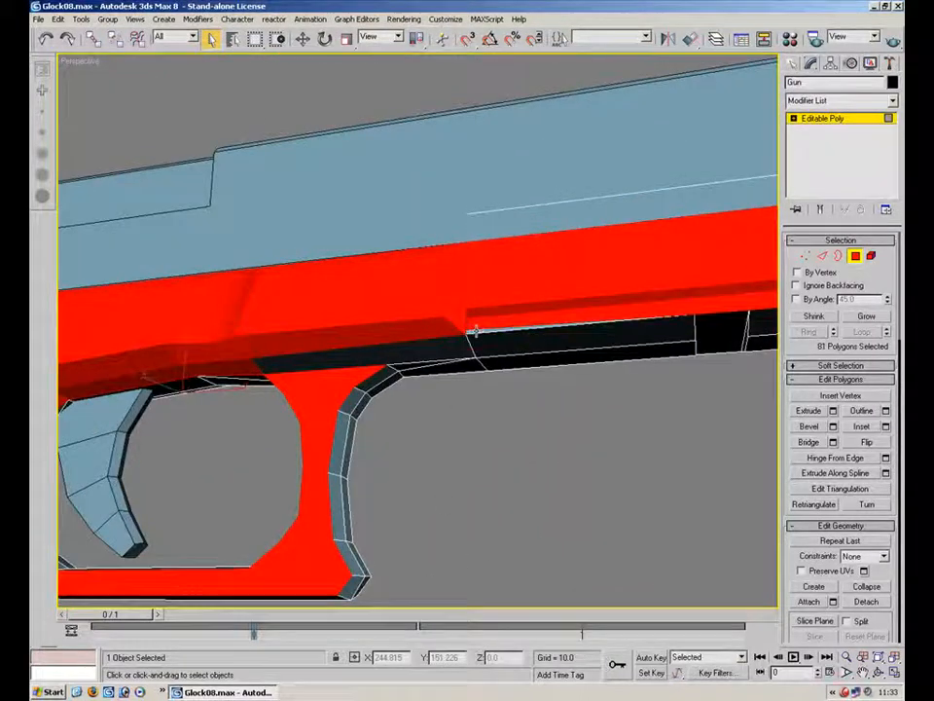
{"action": "middle_click_drag", "start_coordinate": [458, 343], "coordinate": [531, 404], "text": "alt"}
{"action": "scroll", "coordinate": [325, 348], "scroll_direction": "down", "scroll_amount": 6}
{"action": "middle_click_drag", "start_coordinate": [325, 348], "coordinate": [317, 389], "text": "alt"}
{"action": "left_click_drag", "start_coordinate": [322, 413], "coordinate": [329, 419], "text": "ctrl"}
{"action": "middle_click_drag", "start_coordinate": [370, 355], "coordinate": [345, 263], "text": "alt"}
{"action": "left_click", "coordinate": [413, 293], "text": "alt"}
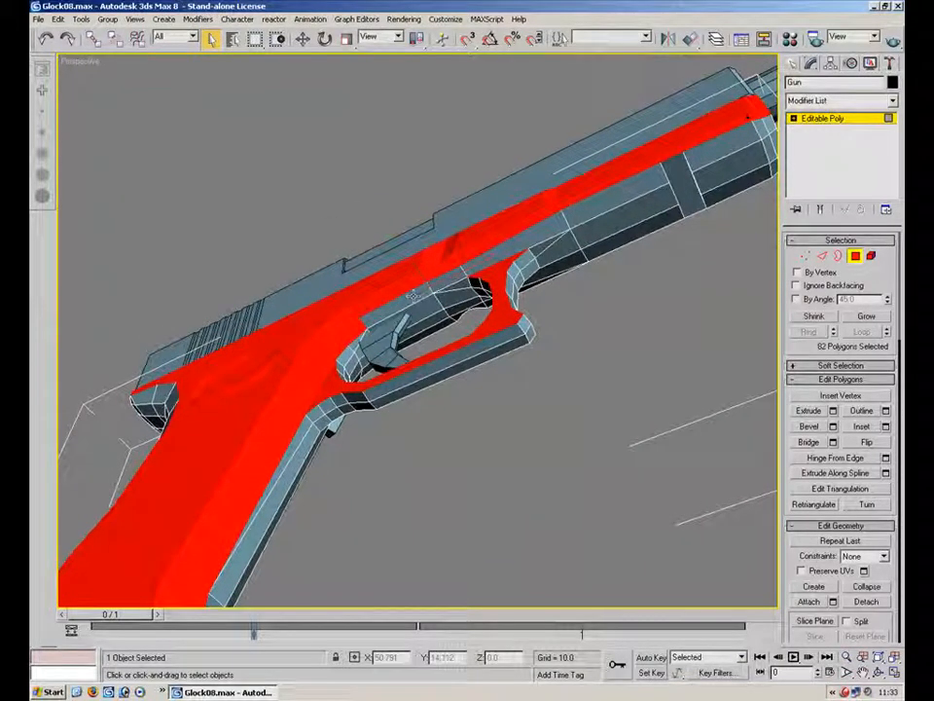
{"action": "left_click", "coordinate": [326, 379], "text": "alt"}
{"action": "middle_click_drag", "start_coordinate": [329, 391], "coordinate": [426, 181]}
{"action": "left_click", "coordinate": [311, 385], "text": "alt"}
{"action": "middle_click_drag", "start_coordinate": [313, 348], "coordinate": [339, 358], "text": "alt"}
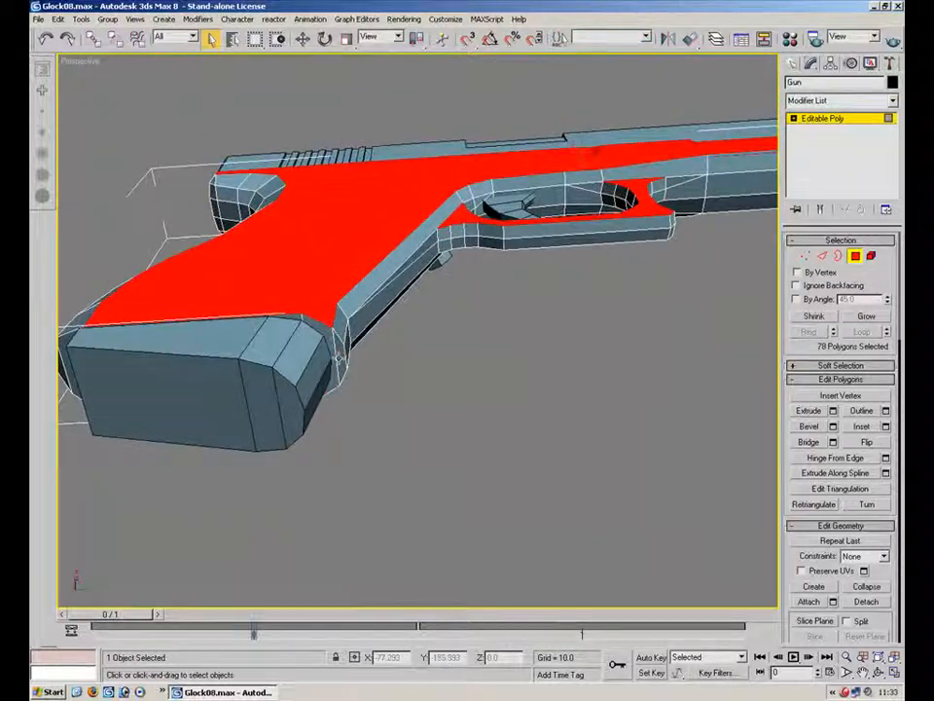
Add the polygons along the grip's back strap to the frame selection
{"action": "middle_click_drag", "start_coordinate": [294, 315], "coordinate": [427, 304], "text": "alt"}
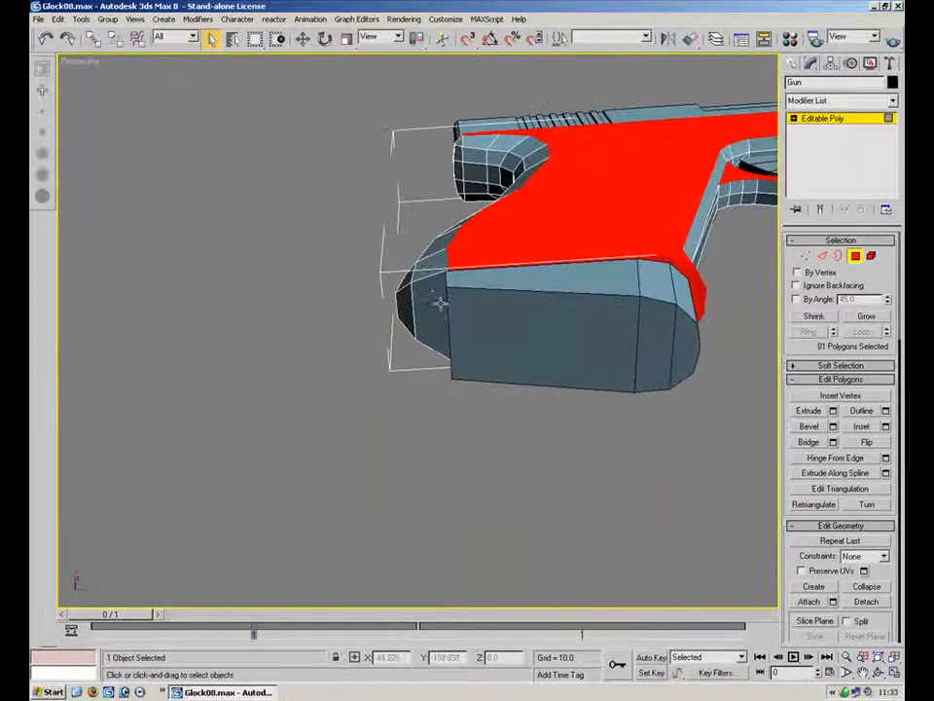
{"action": "middle_click_drag", "start_coordinate": [445, 208], "coordinate": [369, 323], "text": "alt"}
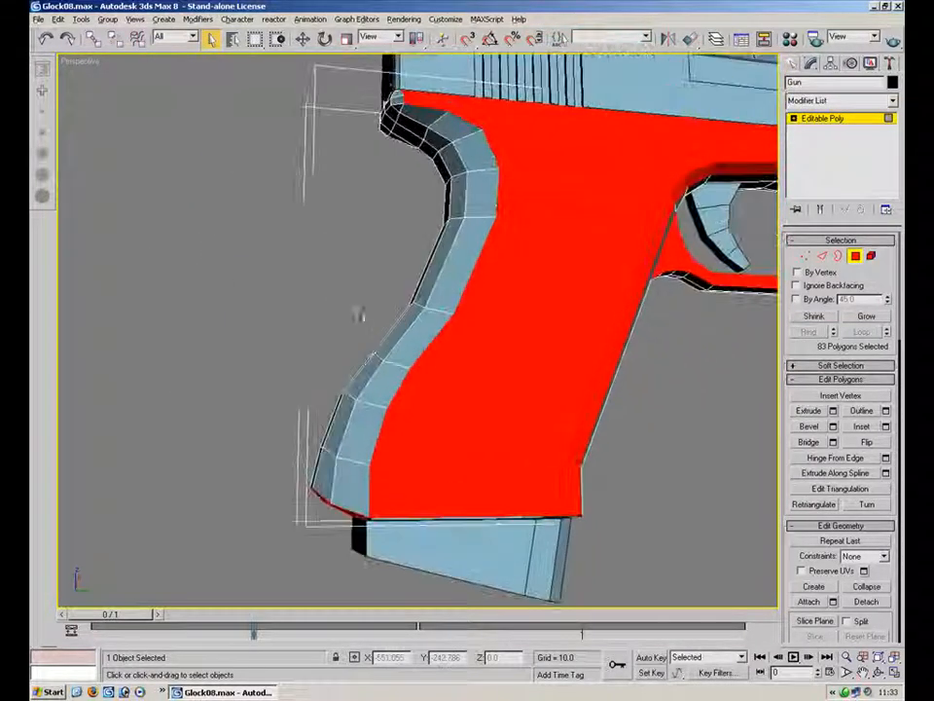
{"action": "left_click", "coordinate": [398, 240]}
{"action": "middle_click_drag", "start_coordinate": [398, 239], "coordinate": [463, 247], "text": "alt"}
Select and delete the stray polygon strip along the frame's upper edge beneath the slide
{"action": "scroll", "coordinate": [461, 247], "scroll_direction": "up", "scroll_amount": 3}
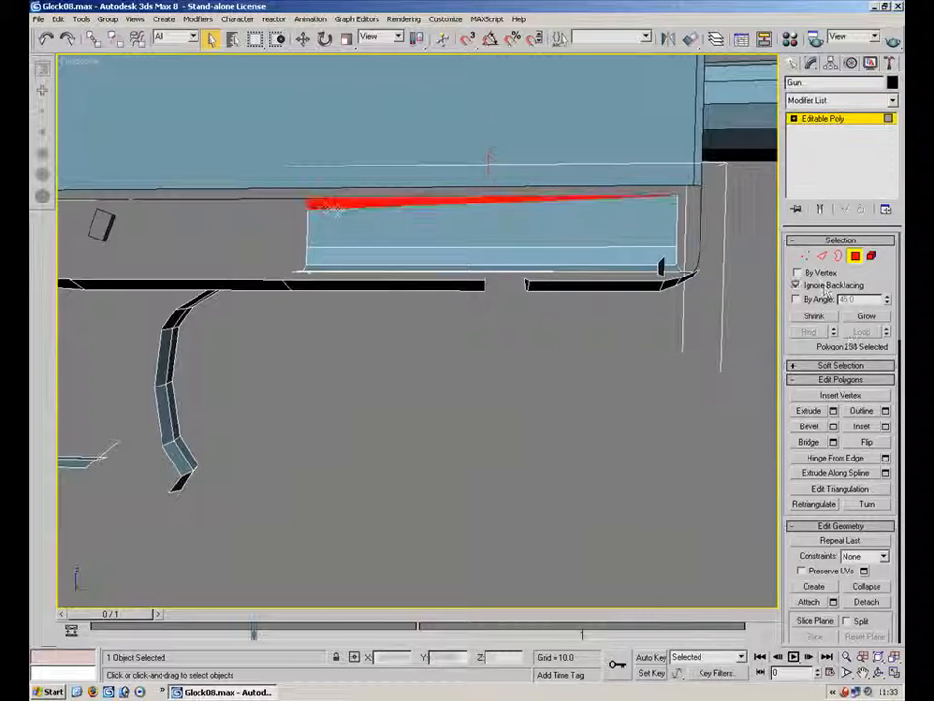
{"action": "left_click", "coordinate": [348, 228], "text": "ctrl"}
{"action": "left_click", "coordinate": [358, 255], "text": "ctrl"}
{"action": "middle_click_drag", "start_coordinate": [463, 240], "coordinate": [562, 244], "text": "alt"}
{"action": "key", "text": "Delete"}
Leave polygon mode, select the slide and hide all unselected objects
{"action": "scroll", "coordinate": [438, 238], "scroll_direction": "down", "scroll_amount": 4}
{"action": "left_click", "coordinate": [857, 256]}
{"action": "left_click", "coordinate": [674, 198]}
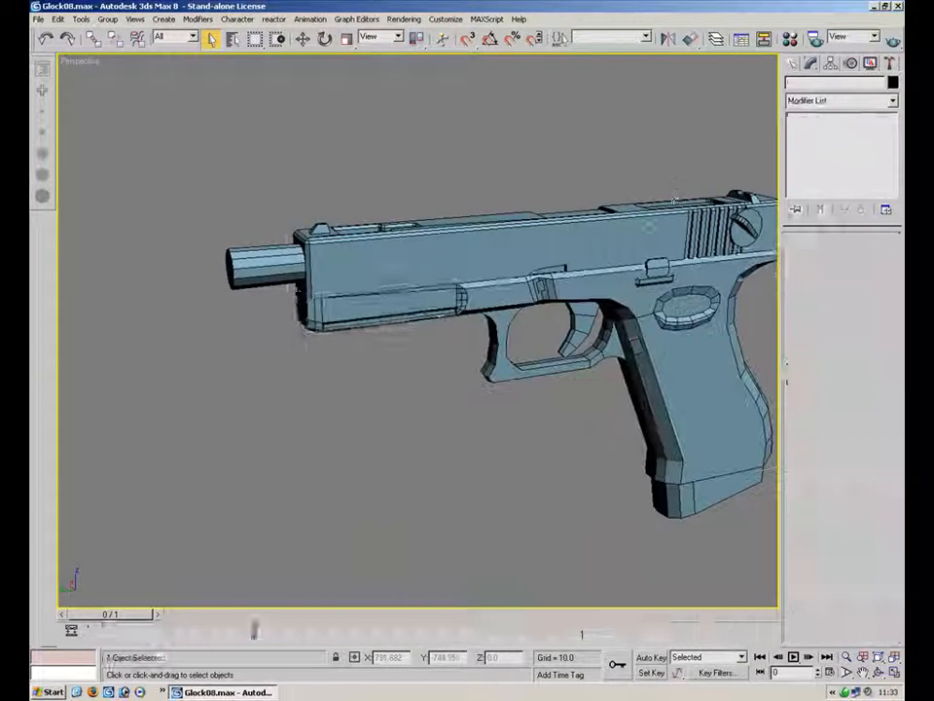
{"action": "left_click", "coordinate": [653, 225]}
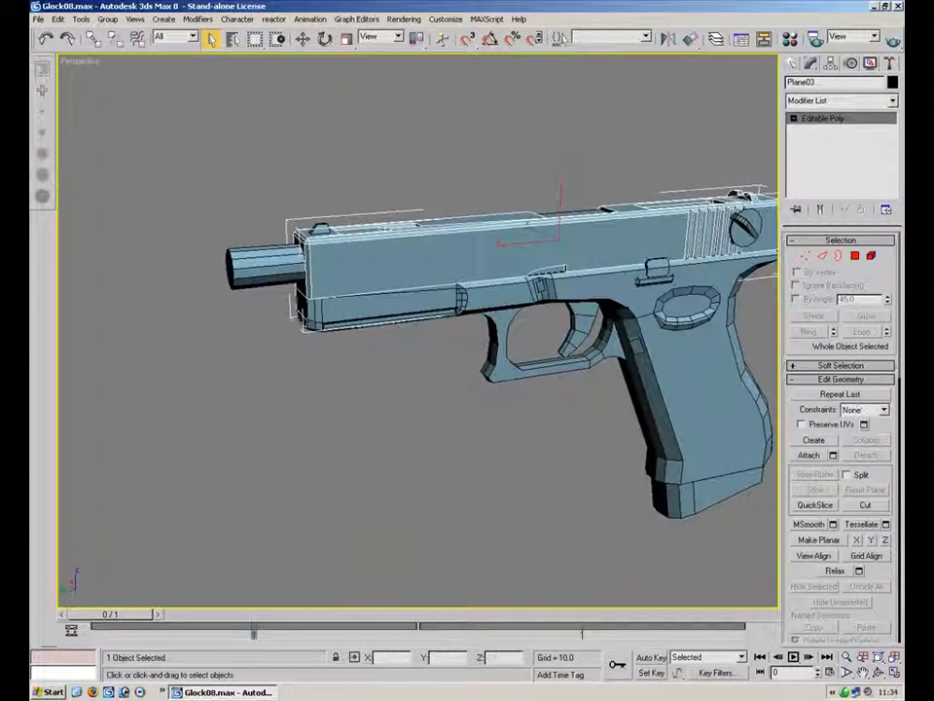
{"action": "right_click", "coordinate": [649, 228]}
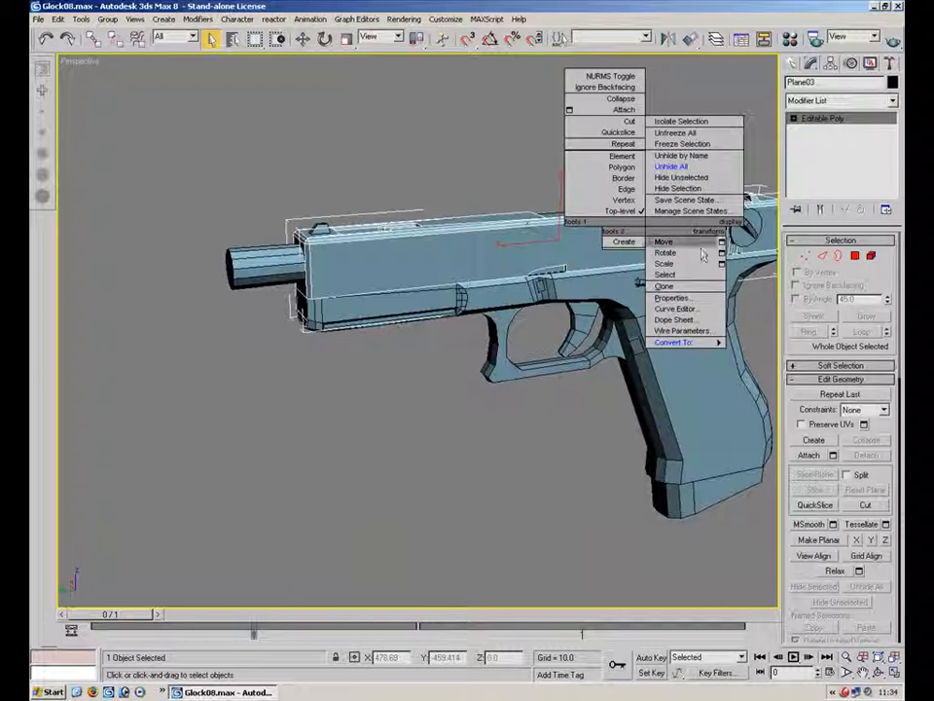
{"action": "left_click", "coordinate": [697, 179]}
{"action": "middle_click_drag", "start_coordinate": [622, 191], "coordinate": [648, 242], "text": "alt"}
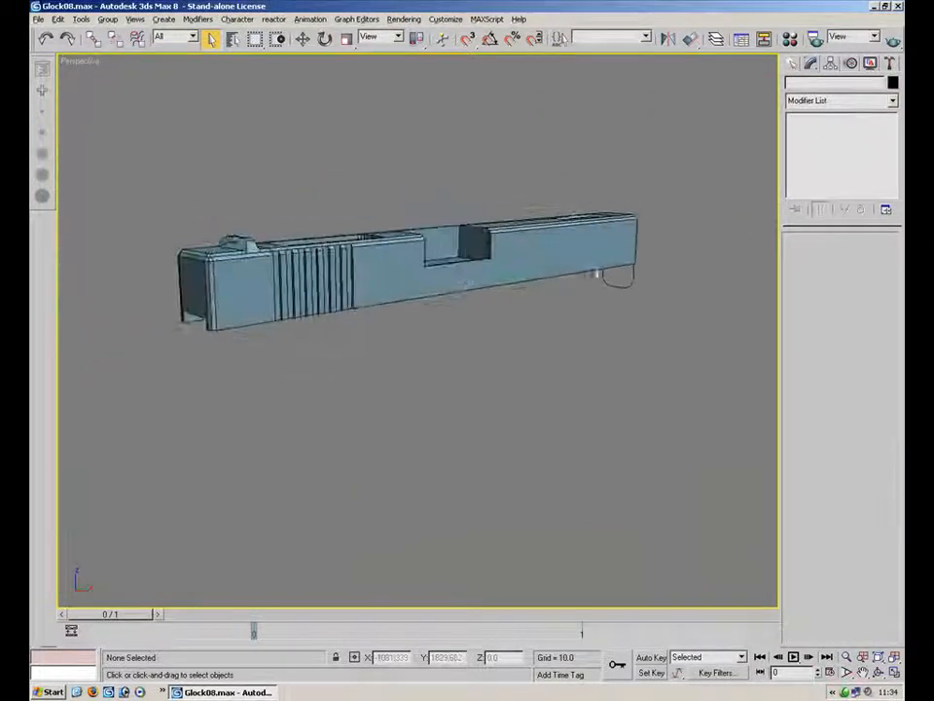
Select the polygons on one side of the slide, including its front face, and delete them
{"action": "left_click", "coordinate": [642, 242]}
{"action": "left_click", "coordinate": [871, 256]}
{"action": "left_click", "coordinate": [855, 257]}
{"action": "middle_click_drag", "start_coordinate": [580, 298], "coordinate": [512, 268], "text": "alt"}
{"action": "key", "text": "ctrl+d"}
{"action": "left_click", "coordinate": [532, 391]}
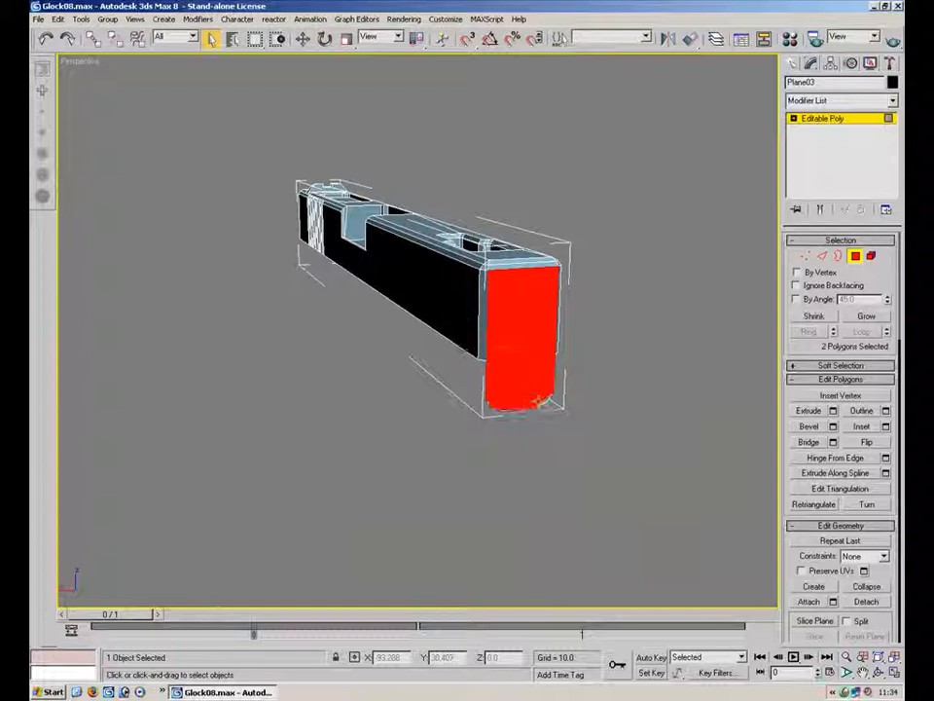
{"action": "middle_click_drag", "start_coordinate": [532, 397], "coordinate": [525, 311], "text": "alt"}
{"action": "scroll", "coordinate": [396, 267], "scroll_direction": "up", "scroll_amount": 4}
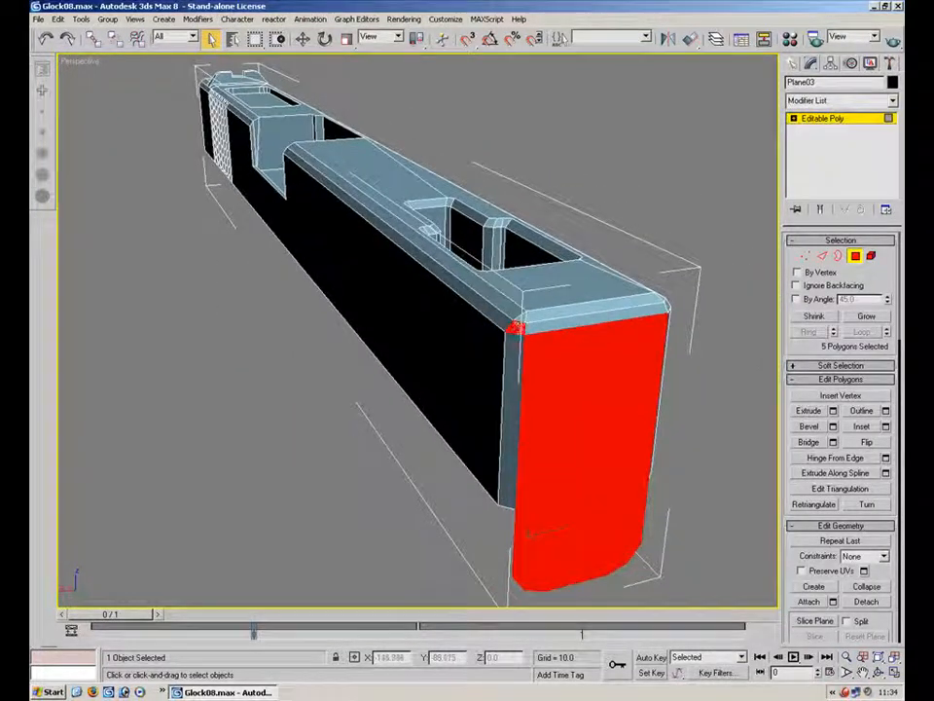
{"action": "left_click", "coordinate": [481, 362], "text": "ctrl"}
{"action": "middle_click_drag", "start_coordinate": [341, 280], "coordinate": [631, 247], "text": "alt"}
{"action": "left_click_drag", "start_coordinate": [175, 397], "coordinate": [169, 392], "text": "ctrl"}
{"action": "middle_click_drag", "start_coordinate": [170, 392], "coordinate": [270, 305], "text": "alt"}
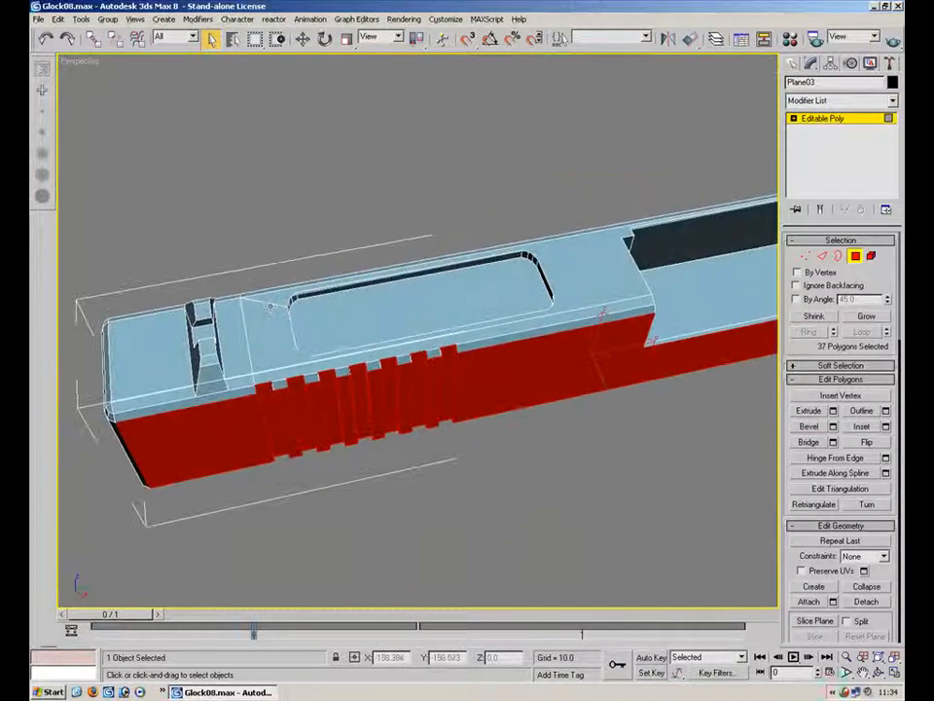
{"action": "key", "text": "Delete"}
Examine the slide's rear notch, serration and top polygons by selecting them
{"action": "middle_click_drag", "start_coordinate": [593, 280], "coordinate": [428, 304], "text": "alt"}
{"action": "middle_click_drag", "start_coordinate": [463, 258], "coordinate": [606, 343]}
{"action": "scroll", "coordinate": [593, 336], "scroll_direction": "up", "scroll_amount": 4}
{"action": "left_click", "coordinate": [371, 265]}
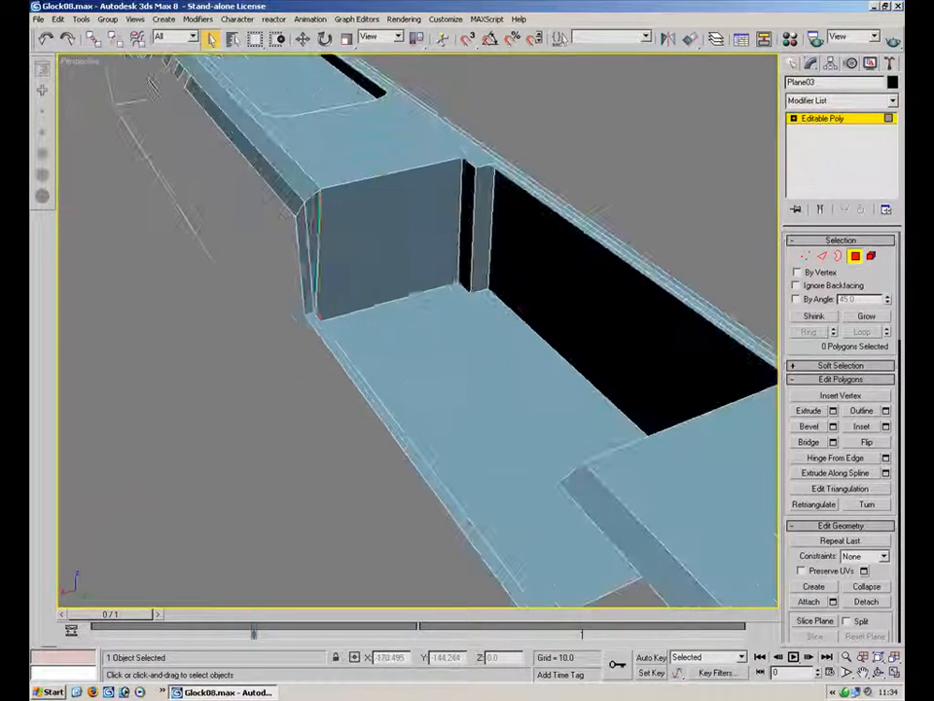
{"action": "left_click", "coordinate": [312, 294], "text": "ctrl"}
{"action": "left_click", "coordinate": [313, 241], "text": "ctrl"}
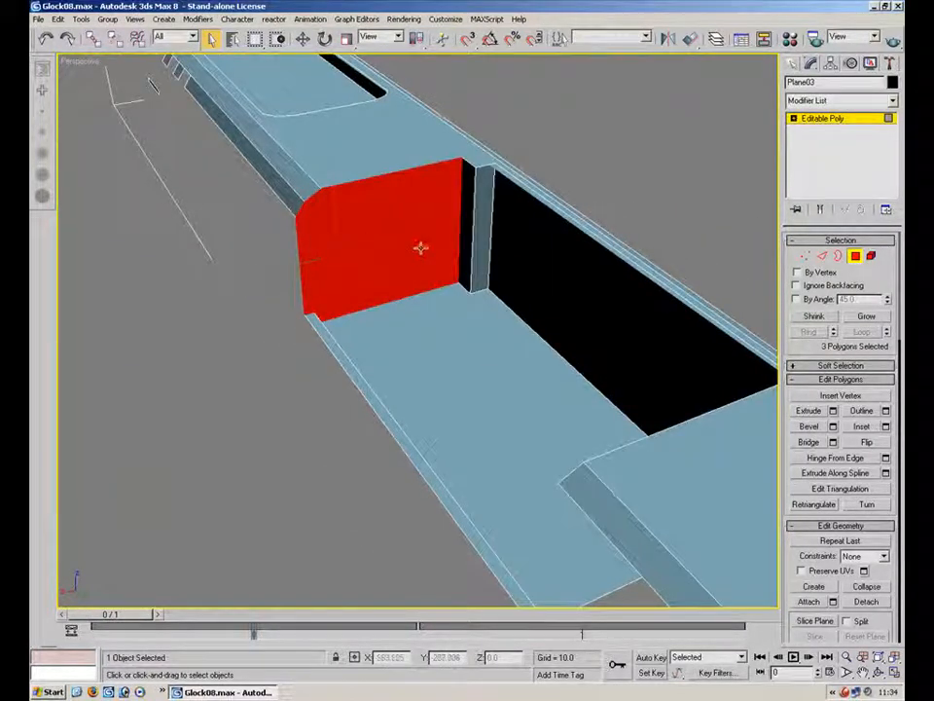
{"action": "middle_click_drag", "start_coordinate": [567, 240], "coordinate": [545, 486], "text": "alt"}
{"action": "scroll", "coordinate": [442, 281], "scroll_direction": "up", "scroll_amount": 4}
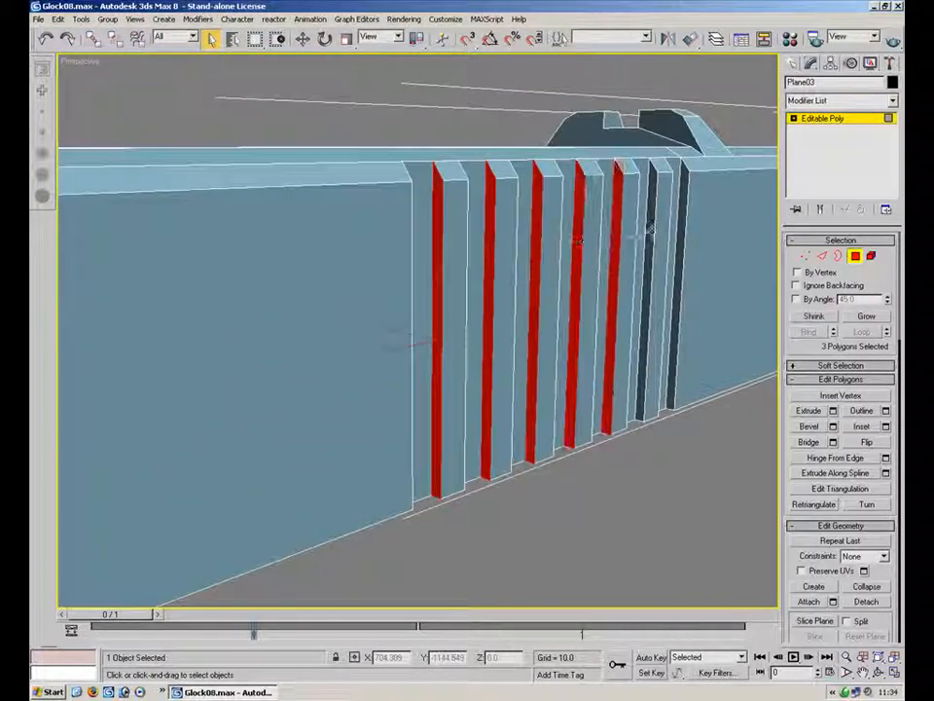
{"action": "middle_click_drag", "start_coordinate": [683, 229], "coordinate": [457, 263], "text": "alt"}
{"action": "scroll", "coordinate": [440, 288], "scroll_direction": "down", "scroll_amount": 3}
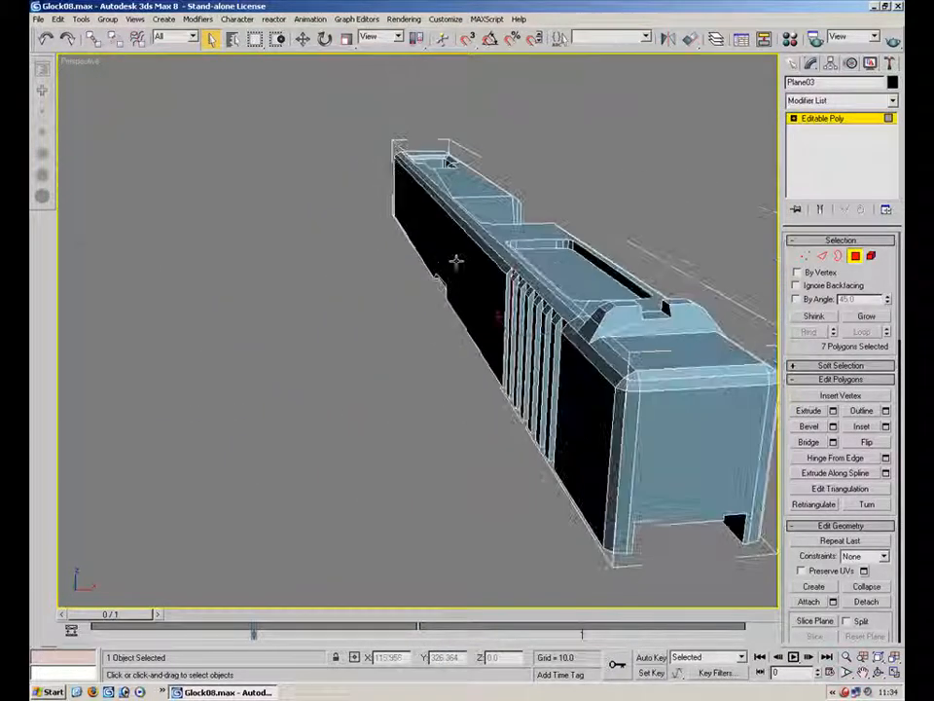
{"action": "left_click", "coordinate": [385, 287]}
{"action": "middle_click_drag", "start_coordinate": [385, 287], "coordinate": [525, 294], "text": "alt"}
{"action": "scroll", "coordinate": [525, 294], "scroll_direction": "up", "scroll_amount": 4}
{"action": "middle_click_drag", "start_coordinate": [464, 269], "coordinate": [546, 208], "text": "alt"}
{"action": "scroll", "coordinate": [535, 212], "scroll_direction": "down", "scroll_amount": 5}
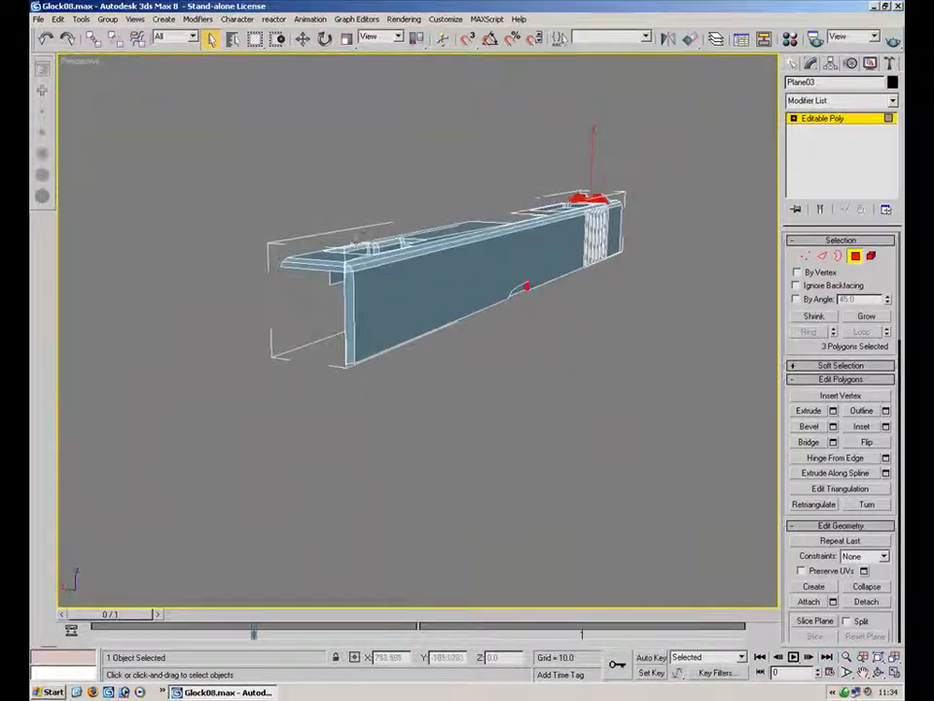
Examine the slide's top surface and ejection port polygons and edges
{"action": "middle_click_drag", "start_coordinate": [360, 247], "coordinate": [445, 256], "text": "alt"}
{"action": "scroll", "coordinate": [345, 267], "scroll_direction": "up", "scroll_amount": 3}
{"action": "middle_click_drag", "start_coordinate": [562, 269], "coordinate": [430, 279], "text": "alt"}
{"action": "left_click", "coordinate": [631, 268]}
{"action": "middle_click_drag", "start_coordinate": [631, 267], "coordinate": [662, 471], "text": "alt"}
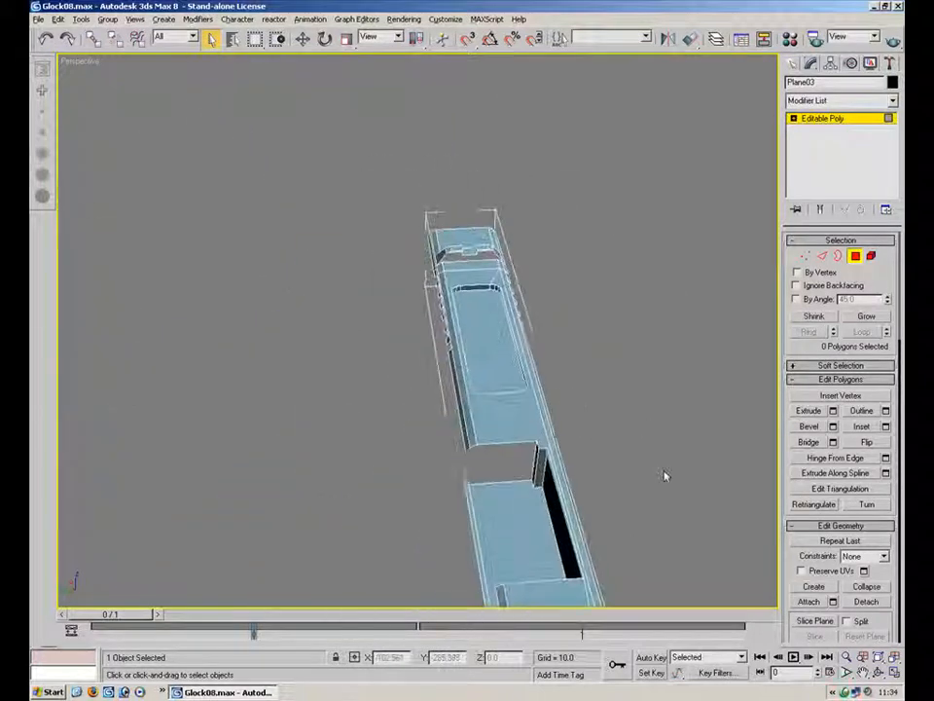
{"action": "scroll", "coordinate": [572, 181], "scroll_direction": "up", "scroll_amount": 4}
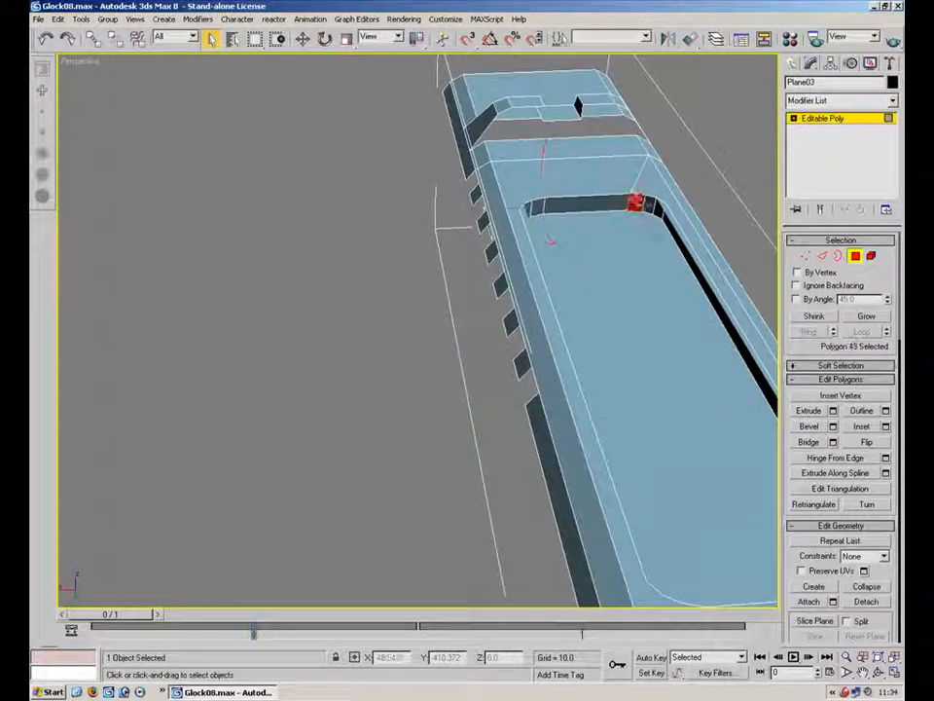
{"action": "middle_click_drag", "start_coordinate": [654, 205], "coordinate": [527, 244], "text": "alt"}
{"action": "key", "text": "2"}
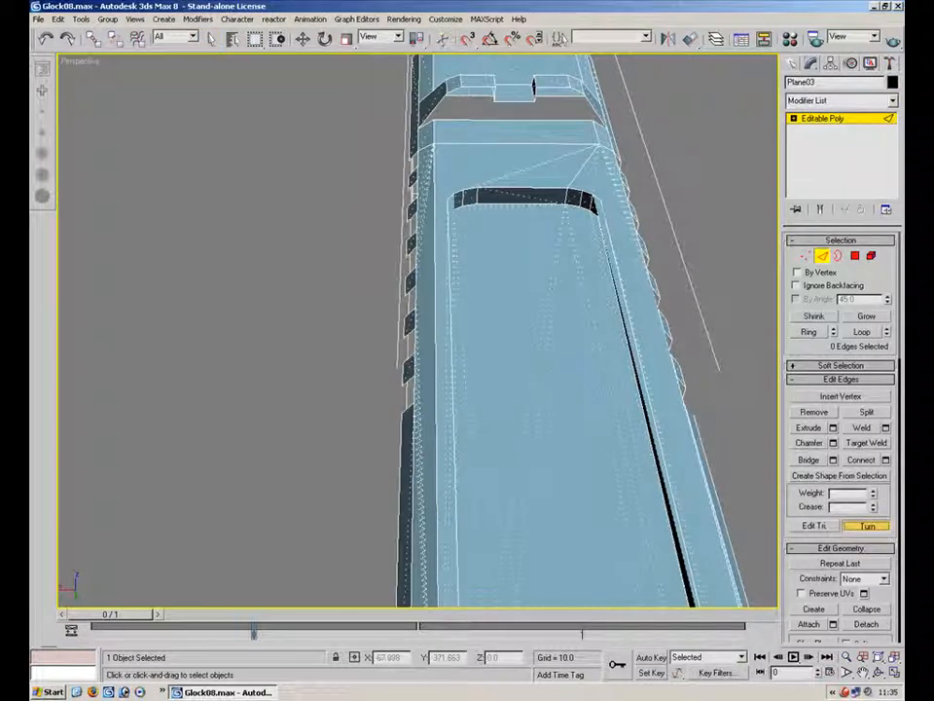
{"action": "middle_click_drag", "start_coordinate": [622, 270], "coordinate": [311, 224], "text": "alt"}
Leave sub-object mode and unhide all hidden objects
{"action": "left_click", "coordinate": [826, 257]}
{"action": "left_click", "coordinate": [669, 316]}
{"action": "right_click", "coordinate": [590, 311]}
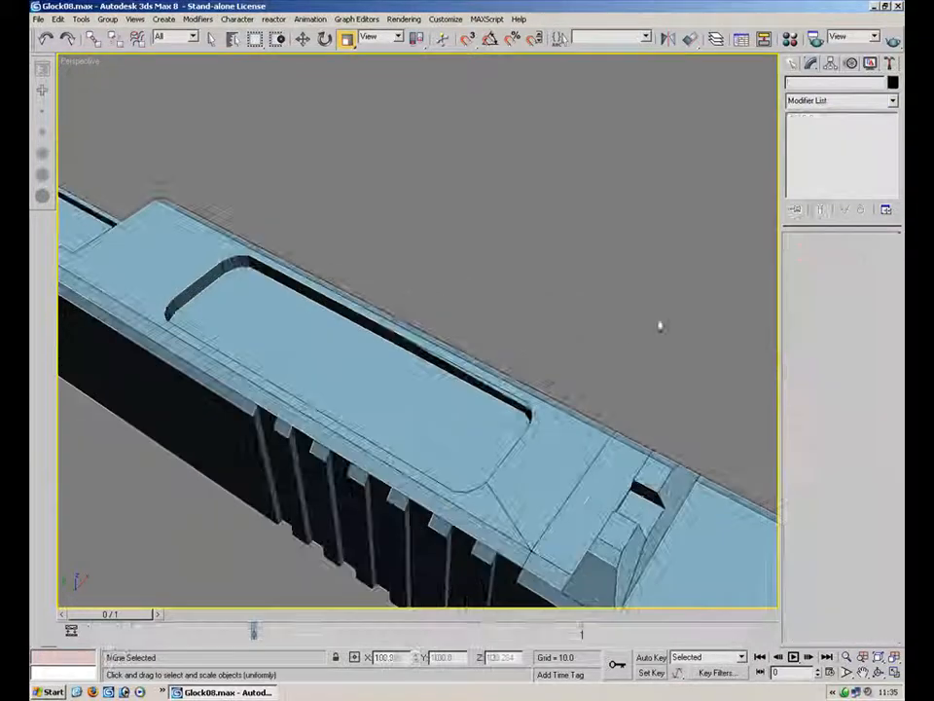
{"action": "left_click", "coordinate": [624, 253]}
{"action": "middle_click_drag", "start_coordinate": [289, 292], "coordinate": [289, 497], "text": "alt"}
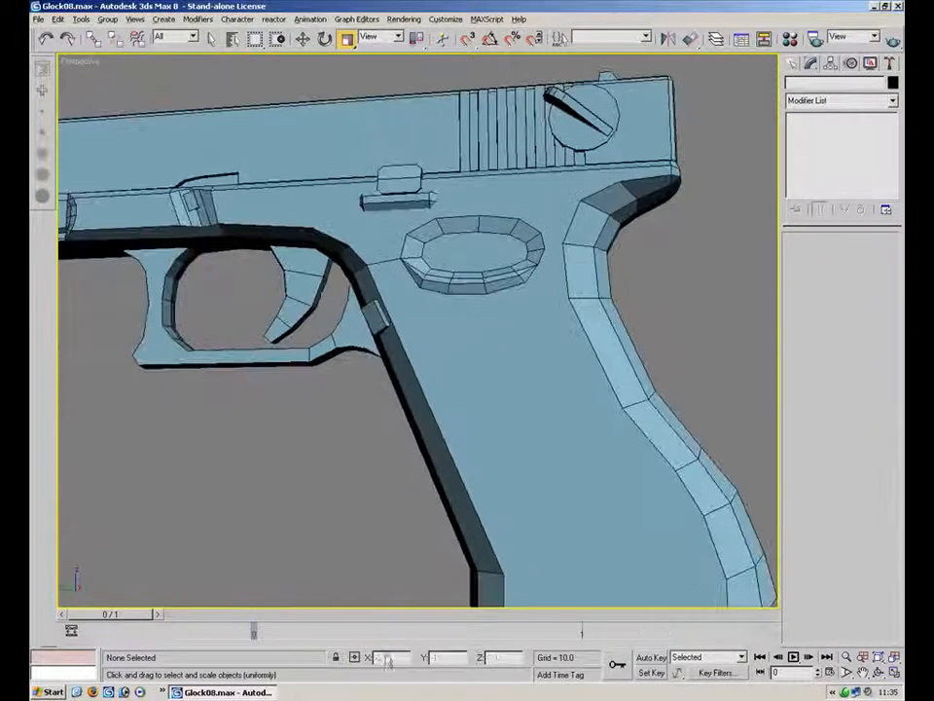
{"action": "middle_click_drag", "start_coordinate": [449, 521], "coordinate": [496, 388], "text": "alt"}
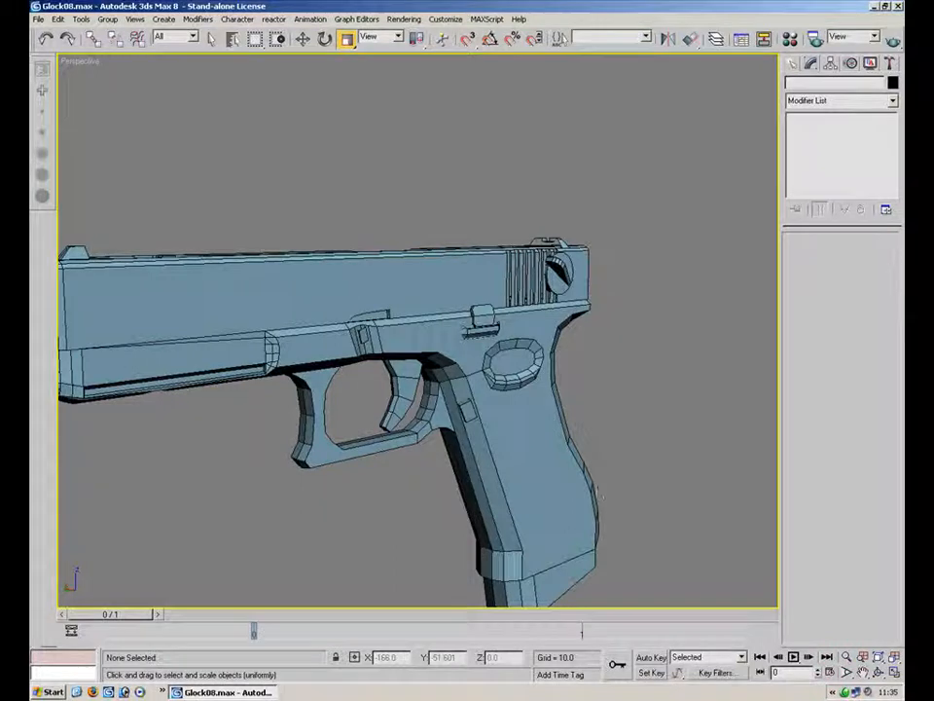
Zoom to the whole pistol and inspect the trigger's polygons
{"action": "left_click", "coordinate": [598, 493]}
{"action": "left_click", "coordinate": [880, 661]}
{"action": "left_click", "coordinate": [669, 458]}
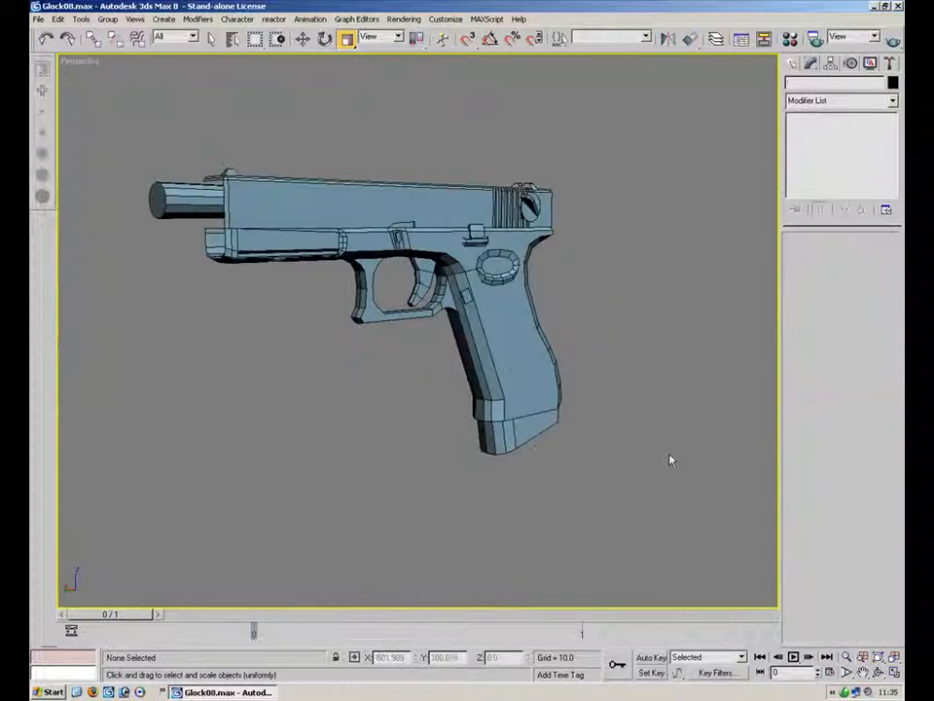
{"action": "middle_click_drag", "start_coordinate": [456, 344], "coordinate": [546, 390], "text": "alt"}
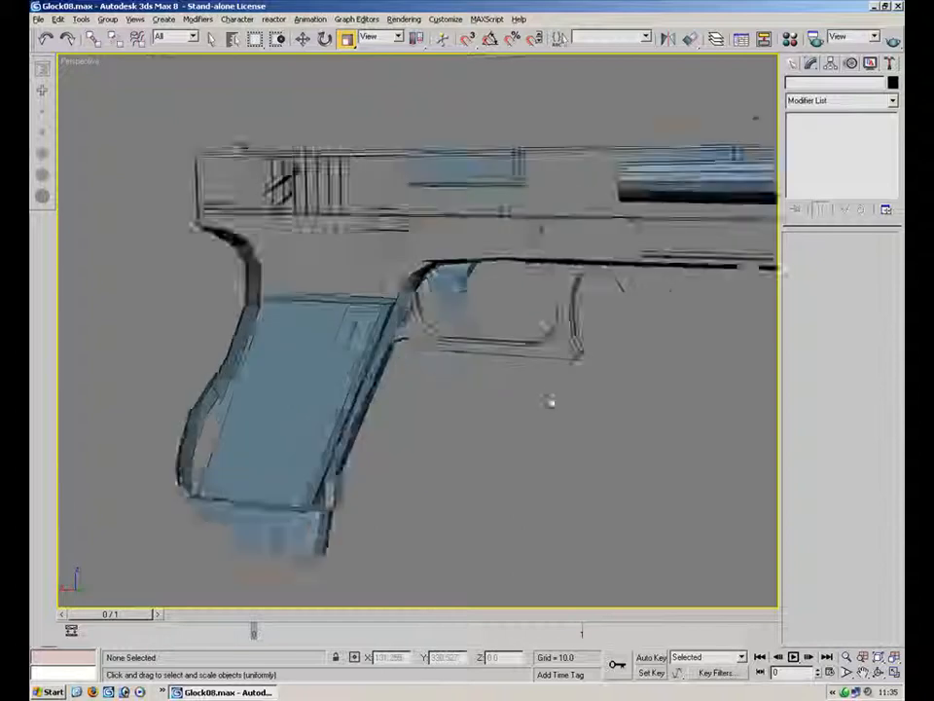
{"action": "scroll", "coordinate": [546, 390], "scroll_direction": "up", "scroll_amount": 5}
{"action": "left_click", "coordinate": [475, 292]}
{"action": "key", "text": "4"}
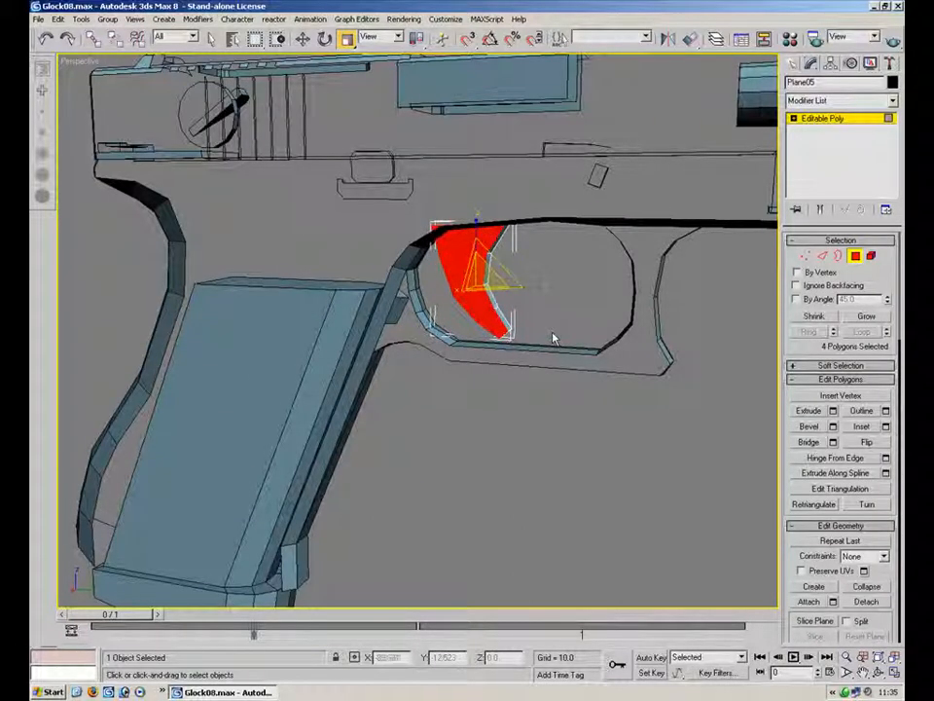
{"action": "left_click", "coordinate": [431, 471]}
{"action": "middle_click_drag", "start_coordinate": [431, 471], "coordinate": [681, 299], "text": "alt"}
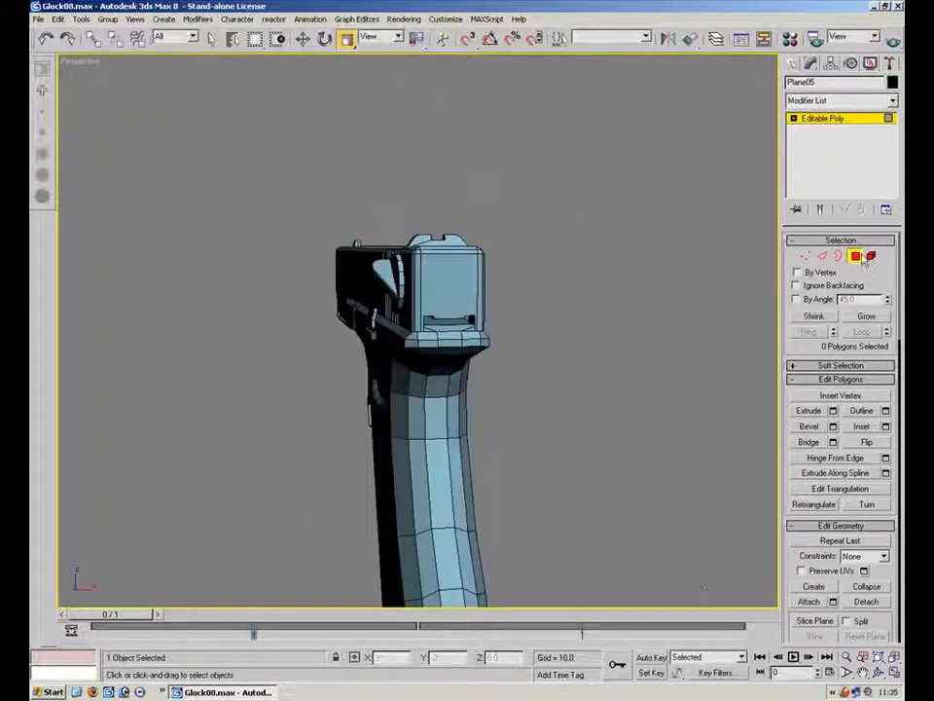
Inspect the pistol's polygons from behind the grip
{"action": "left_click", "coordinate": [630, 340]}
{"action": "middle_click_drag", "start_coordinate": [629, 340], "coordinate": [576, 446], "text": "alt"}
{"action": "scroll", "coordinate": [576, 445], "scroll_direction": "up", "scroll_amount": 3}
{"action": "middle_click_drag", "start_coordinate": [576, 445], "coordinate": [676, 372]}
{"action": "left_click", "coordinate": [473, 426]}
{"action": "key", "text": "4"}
{"action": "left_click", "coordinate": [461, 463]}
{"action": "left_click", "coordinate": [857, 257]}
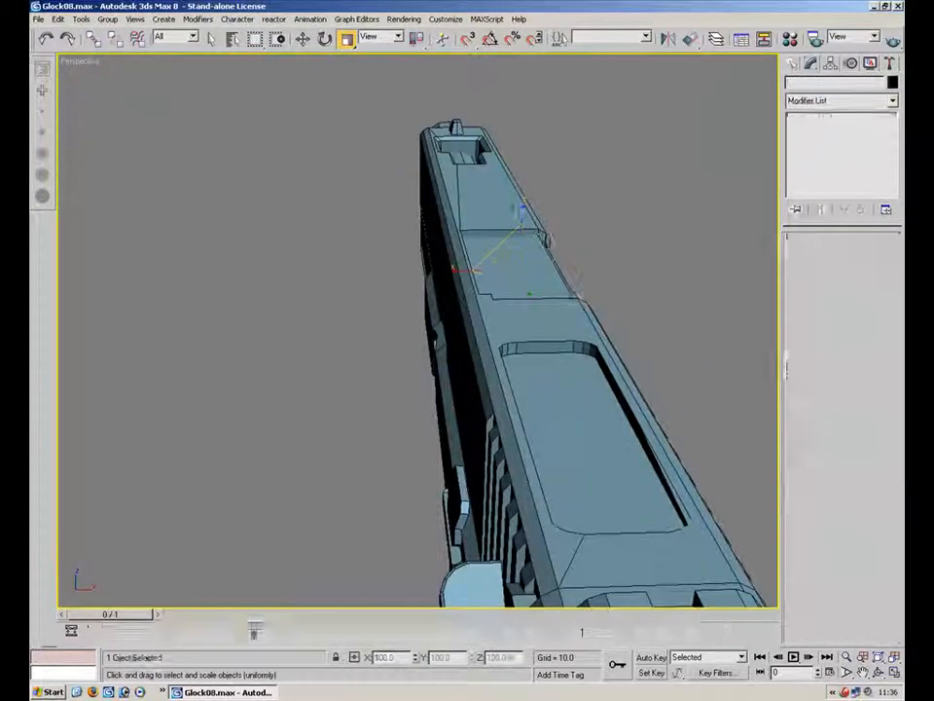
Select the magazine and inspect its side and base polygons
{"action": "left_click", "coordinate": [473, 177]}
{"action": "middle_click_drag", "start_coordinate": [502, 356], "coordinate": [595, 347], "text": "alt"}
{"action": "scroll", "coordinate": [594, 346], "scroll_direction": "down", "scroll_amount": 5}
{"action": "left_click_drag", "start_coordinate": [347, 320], "coordinate": [441, 337]}
{"action": "middle_click_drag", "start_coordinate": [440, 337], "coordinate": [548, 357], "text": "alt"}
{"action": "left_click", "coordinate": [595, 382]}
{"action": "middle_click_drag", "start_coordinate": [596, 383], "coordinate": [442, 214], "text": "alt"}
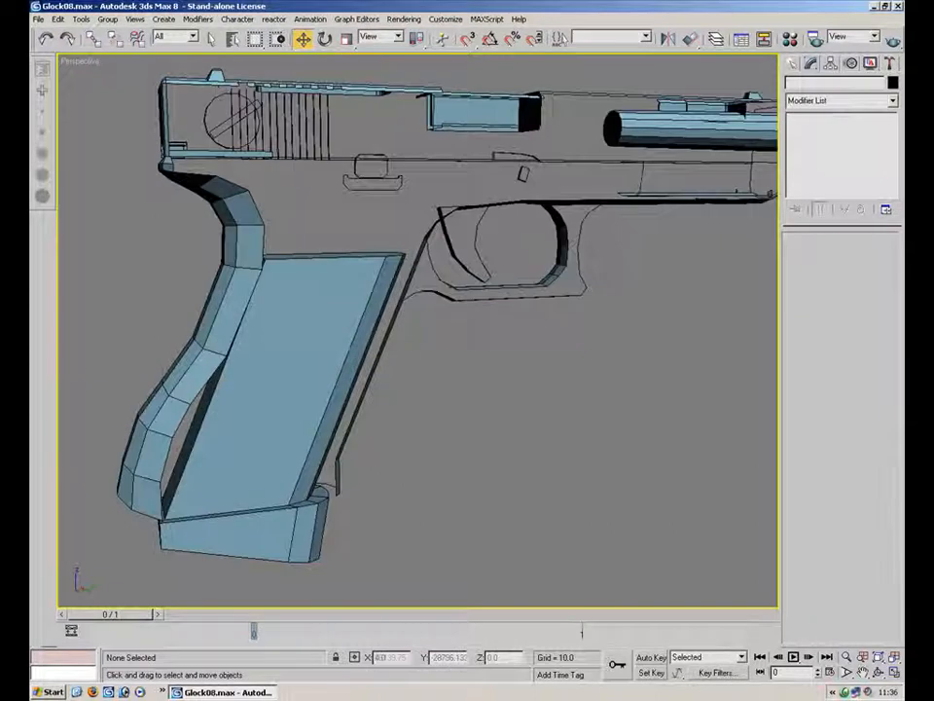
{"action": "left_click", "coordinate": [321, 389]}
{"action": "left_click", "coordinate": [855, 254]}
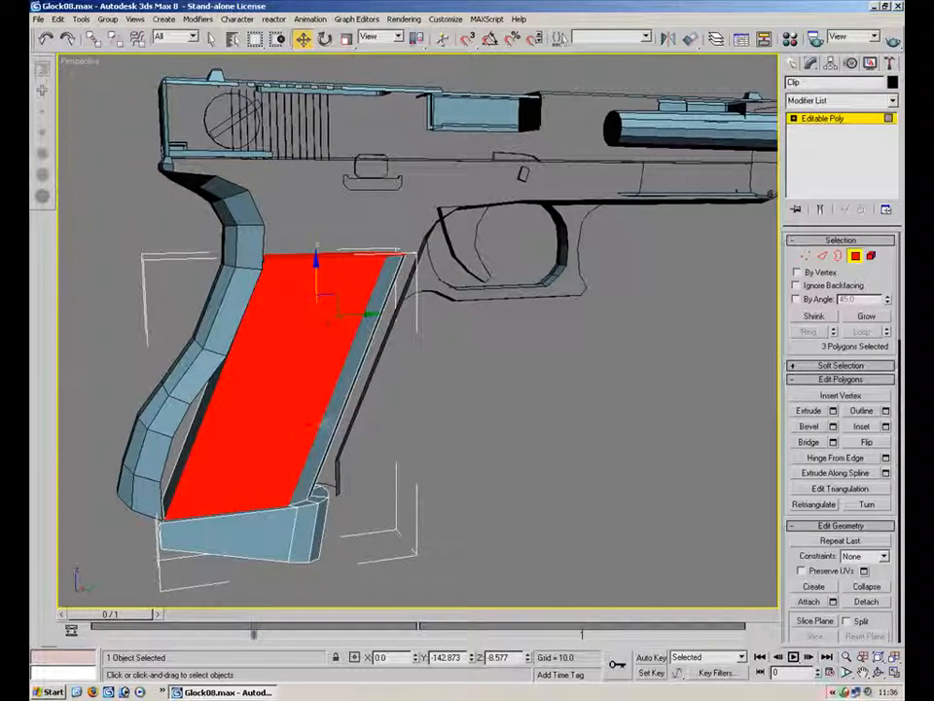
{"action": "left_click", "coordinate": [275, 539], "text": "ctrl"}
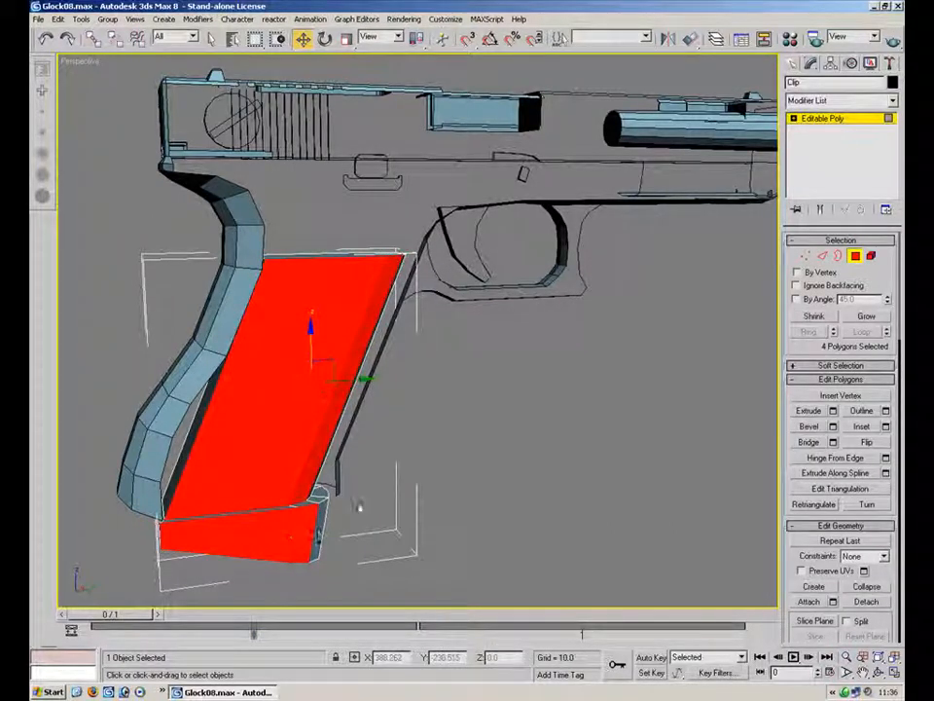
{"action": "left_click", "coordinate": [316, 487], "text": "ctrl"}
{"action": "middle_click_drag", "start_coordinate": [316, 487], "coordinate": [179, 344], "text": "alt"}
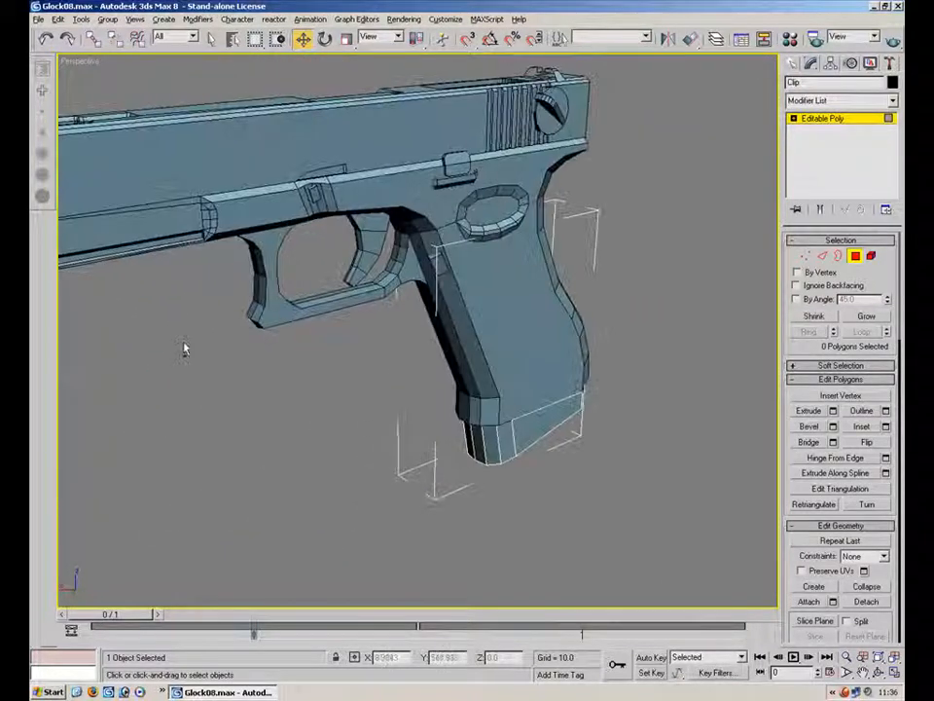
Switch the selection from the magazine to the gun's main body object
{"action": "middle_click_drag", "start_coordinate": [283, 377], "coordinate": [505, 448], "text": "alt"}
{"action": "scroll", "coordinate": [422, 434], "scroll_direction": "up", "scroll_amount": 5}
{"action": "middle_click_drag", "start_coordinate": [422, 435], "coordinate": [572, 441], "text": "alt"}
{"action": "left_click", "coordinate": [854, 256]}
{"action": "left_click", "coordinate": [574, 501]}
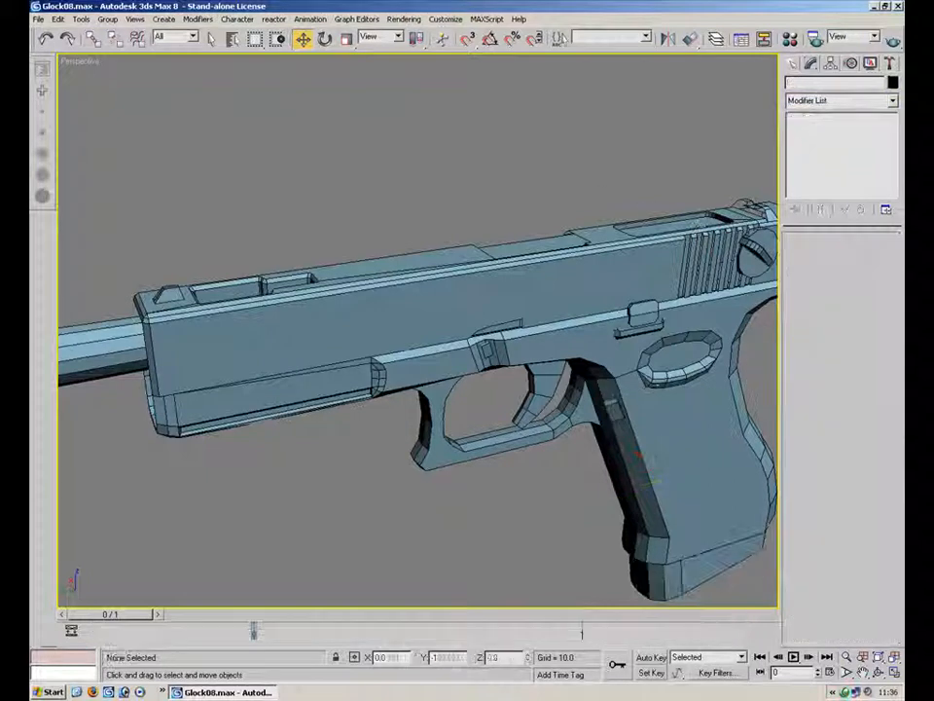
{"action": "left_click", "coordinate": [672, 460]}
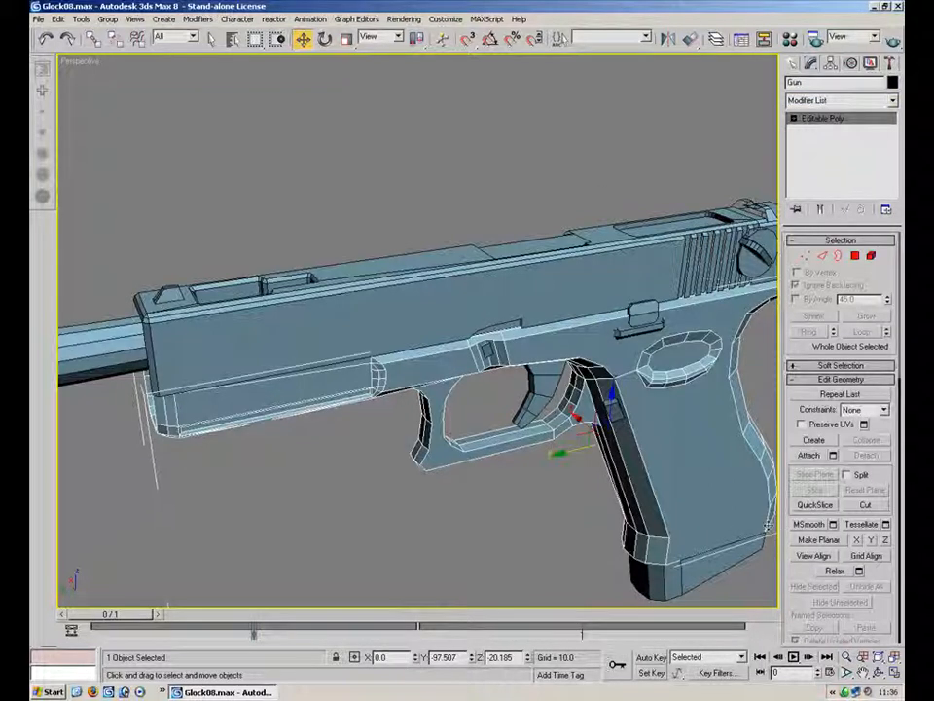
Set the perspective viewport shading to Smooth + Highlights and clear the selection
{"action": "right_click", "coordinate": [95, 64]}
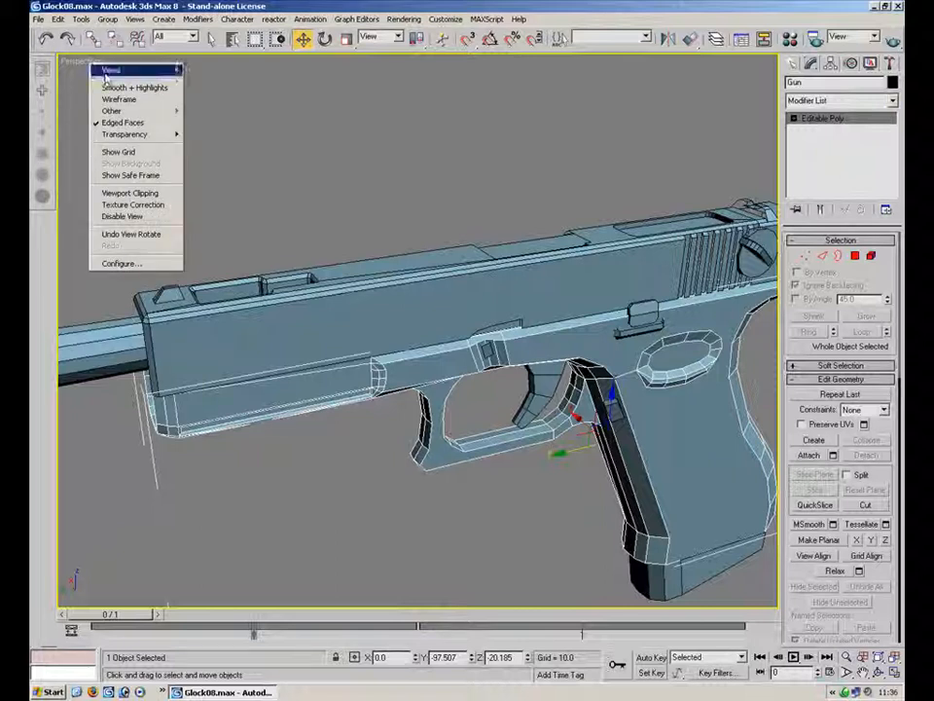
{"action": "left_click", "coordinate": [154, 90]}
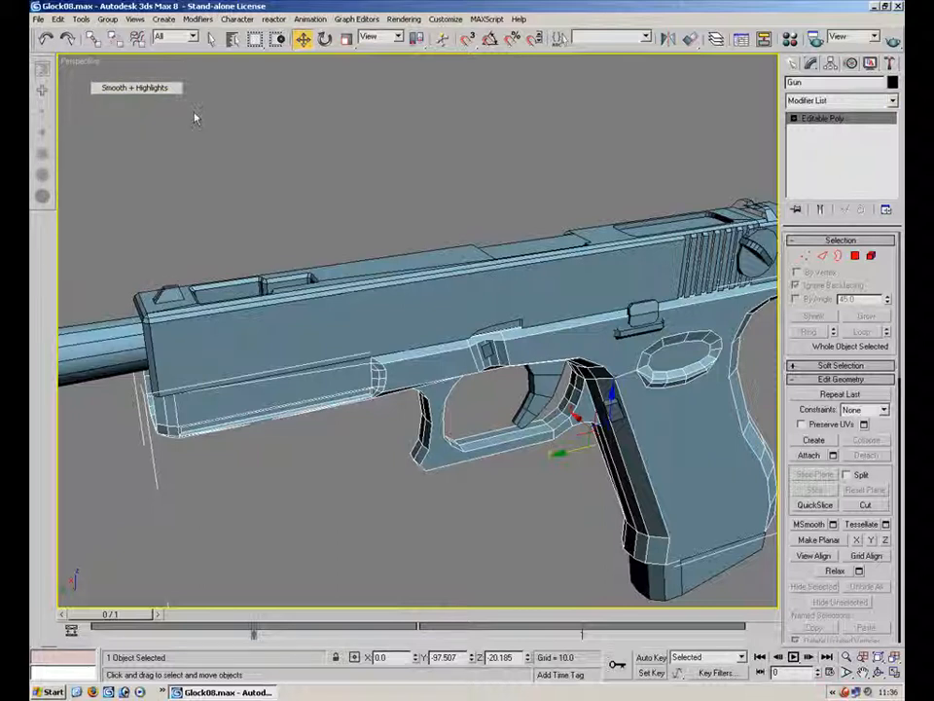
{"action": "left_click", "coordinate": [542, 215]}
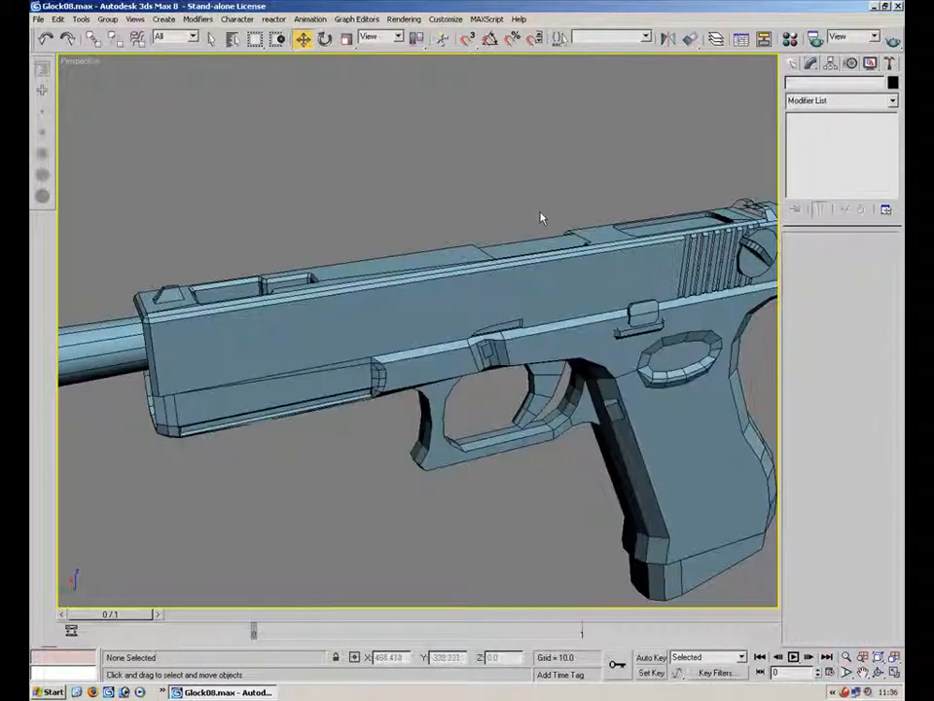
Reselect the gun body, enter polygon mode and select polygons along the frame's front below the slide
{"action": "middle_click_drag", "start_coordinate": [490, 427], "coordinate": [521, 333], "text": "alt"}
{"action": "left_click", "coordinate": [551, 324]}
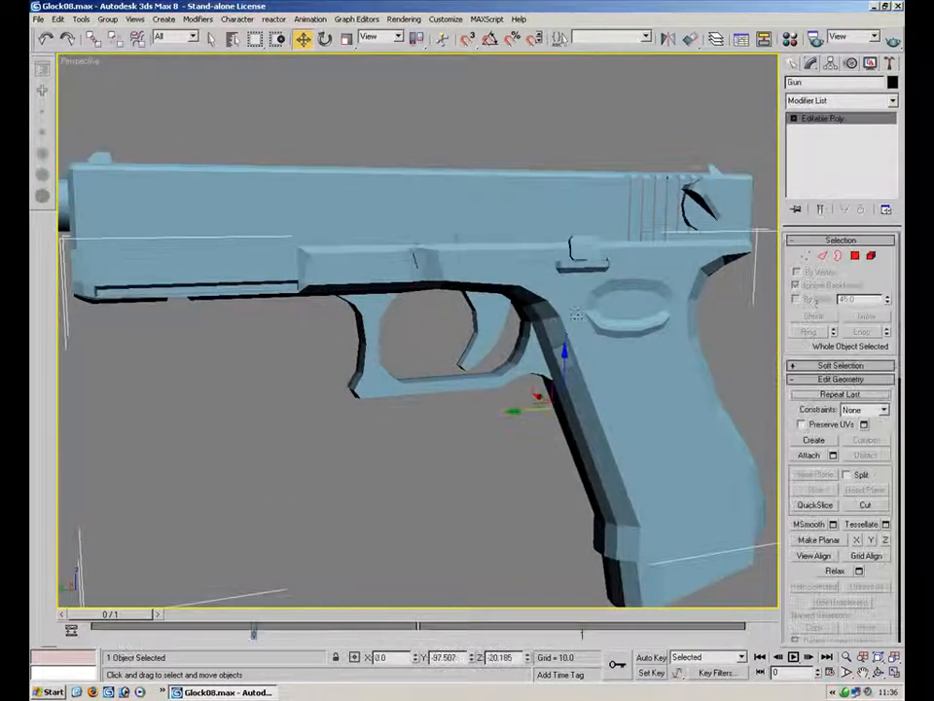
{"action": "left_click", "coordinate": [855, 255]}
{"action": "left_click", "coordinate": [584, 448]}
{"action": "left_click", "coordinate": [525, 310]}
{"action": "middle_click_drag", "start_coordinate": [314, 357], "coordinate": [474, 364], "text": "alt"}
{"action": "scroll", "coordinate": [350, 242], "scroll_direction": "up", "scroll_amount": 3}
{"action": "left_click", "coordinate": [350, 245]}
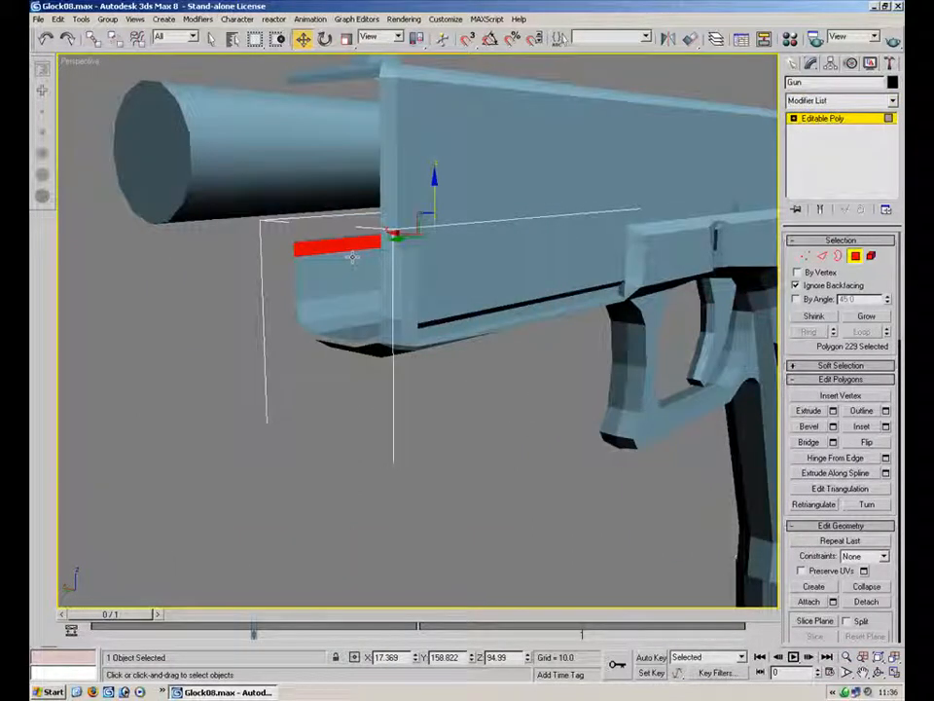
{"action": "left_click", "coordinate": [352, 274], "text": "ctrl"}
{"action": "left_click", "coordinate": [353, 303], "text": "ctrl"}
{"action": "left_click", "coordinate": [353, 320], "text": "ctrl"}
{"action": "left_click", "coordinate": [358, 332], "text": "ctrl"}
{"action": "middle_click_drag", "start_coordinate": [360, 332], "coordinate": [474, 291], "text": "alt"}
{"action": "left_click", "coordinate": [486, 291], "text": "ctrl"}
{"action": "left_click", "coordinate": [593, 301], "text": "ctrl"}
{"action": "middle_click_drag", "start_coordinate": [596, 343], "coordinate": [514, 347], "text": "alt"}
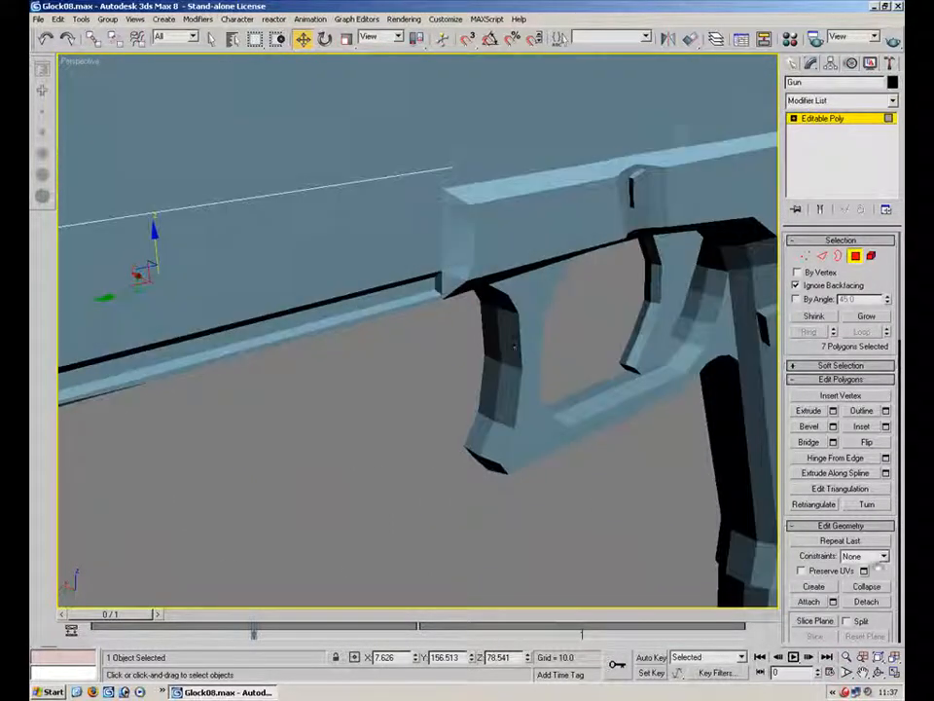
Add the underside polygons of the frame's dust cover to the polygon selection
{"action": "scroll", "coordinate": [798, 262], "scroll_direction": "down", "scroll_amount": 10}
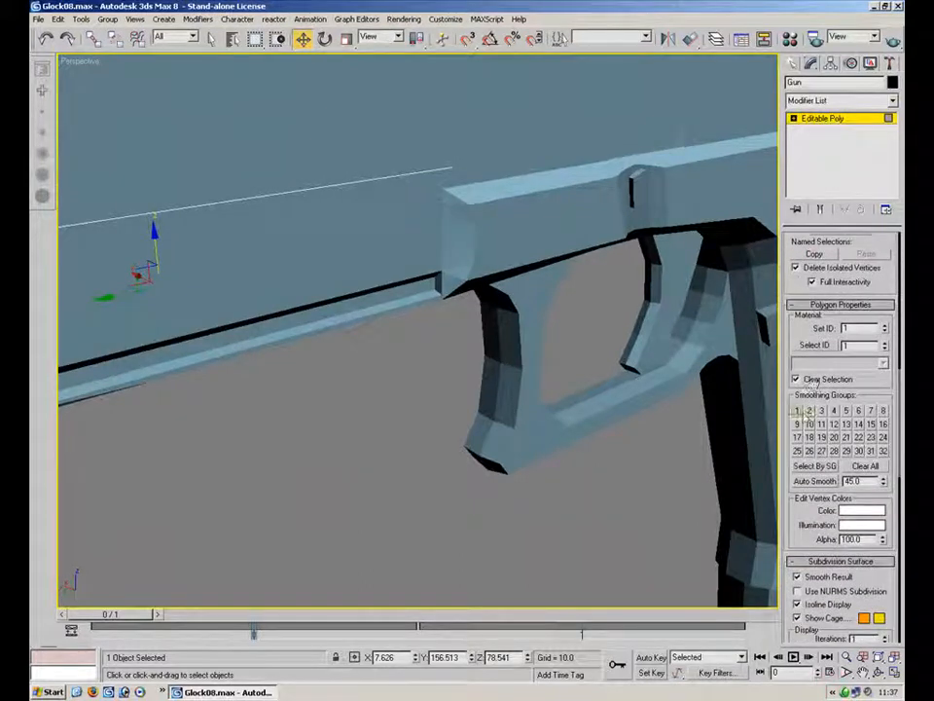
{"action": "middle_click_drag", "start_coordinate": [338, 430], "coordinate": [416, 390], "text": "alt"}
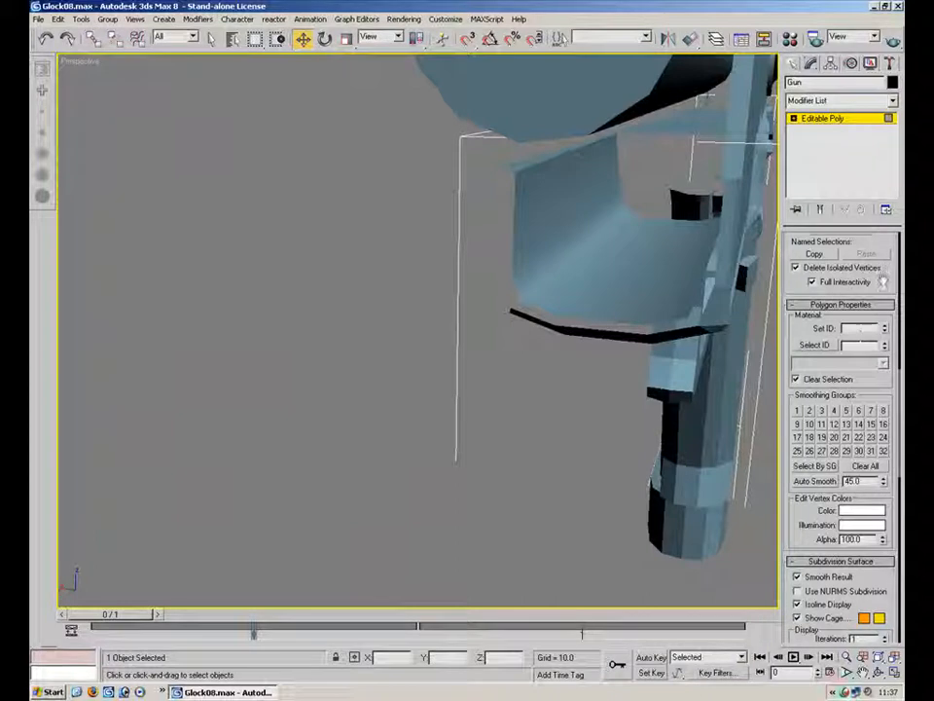
{"action": "scroll", "coordinate": [882, 272], "scroll_direction": "up", "scroll_amount": 10}
{"action": "scroll", "coordinate": [872, 280], "scroll_direction": "down", "scroll_amount": 10}
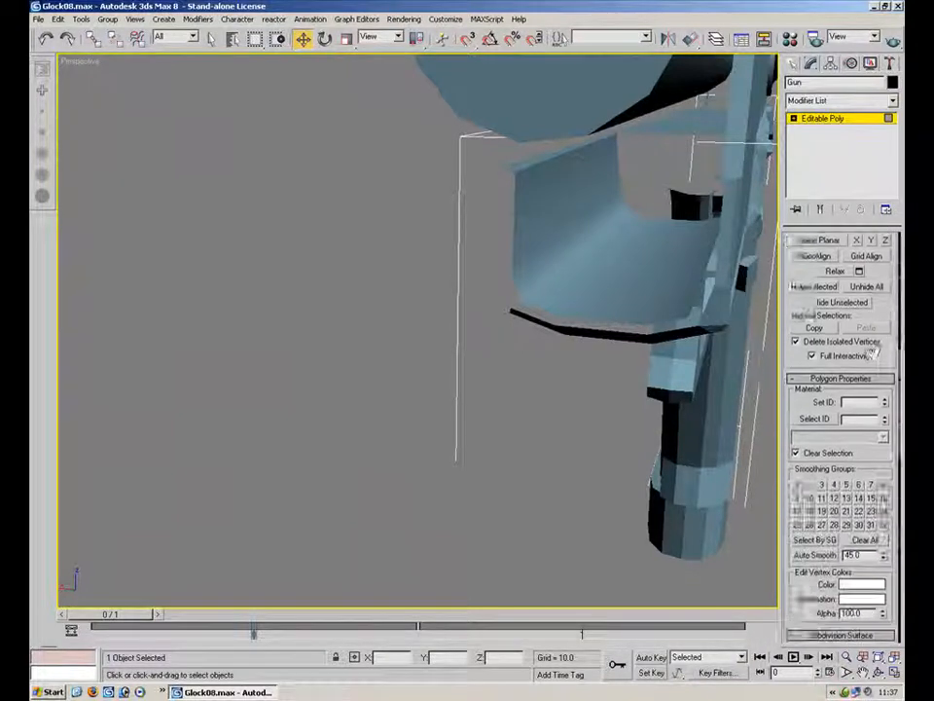
{"action": "left_click", "coordinate": [566, 233]}
{"action": "left_click", "coordinate": [582, 249]}
{"action": "left_click", "coordinate": [612, 267]}
{"action": "left_click", "coordinate": [640, 288]}
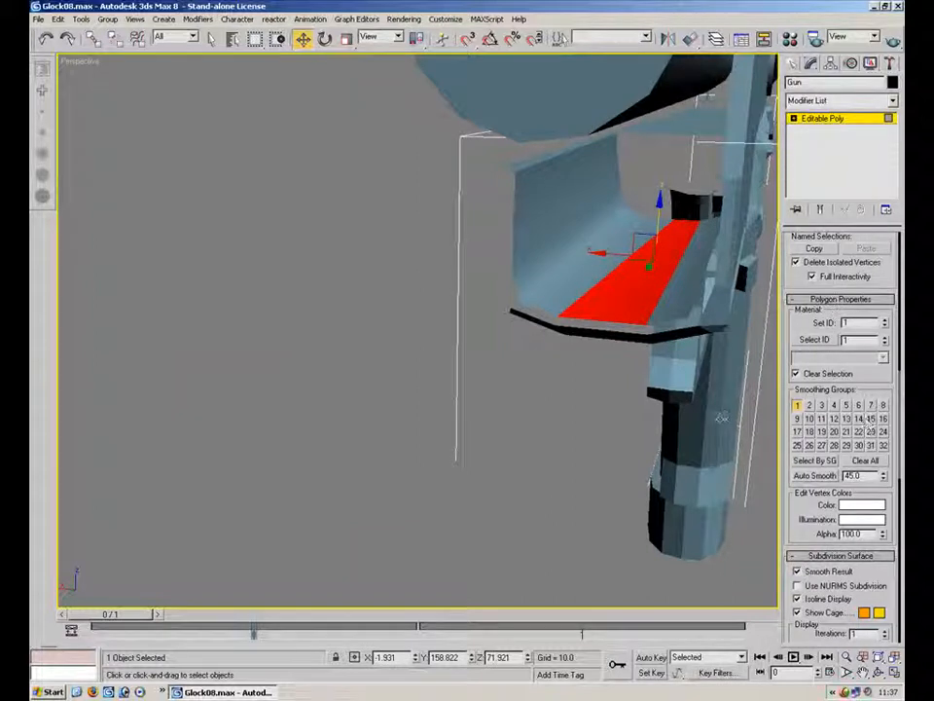
{"action": "left_click", "coordinate": [559, 445]}
{"action": "middle_click_drag", "start_coordinate": [587, 360], "coordinate": [484, 312], "text": "alt"}
{"action": "left_click", "coordinate": [433, 210]}
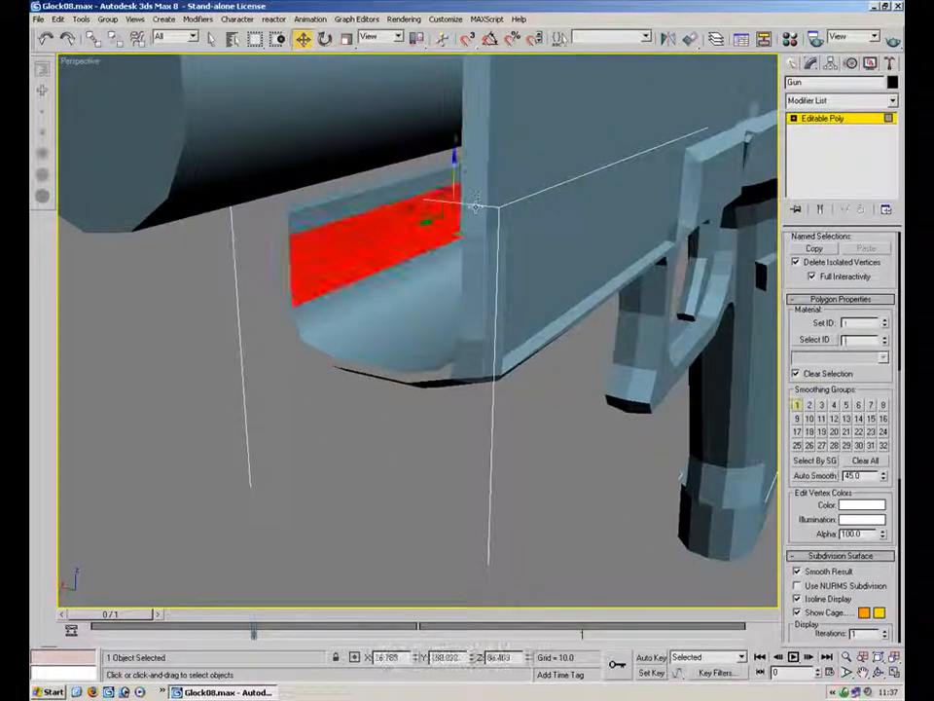
Add the frame's front face and lower front edge polygons to the selection
{"action": "middle_click_drag", "start_coordinate": [517, 263], "coordinate": [435, 324], "text": "alt"}
{"action": "middle_click_drag", "start_coordinate": [442, 267], "coordinate": [428, 312], "text": "alt"}
{"action": "left_click", "coordinate": [328, 223]}
{"action": "left_click", "coordinate": [347, 240]}
{"action": "left_click", "coordinate": [321, 277], "text": "ctrl"}
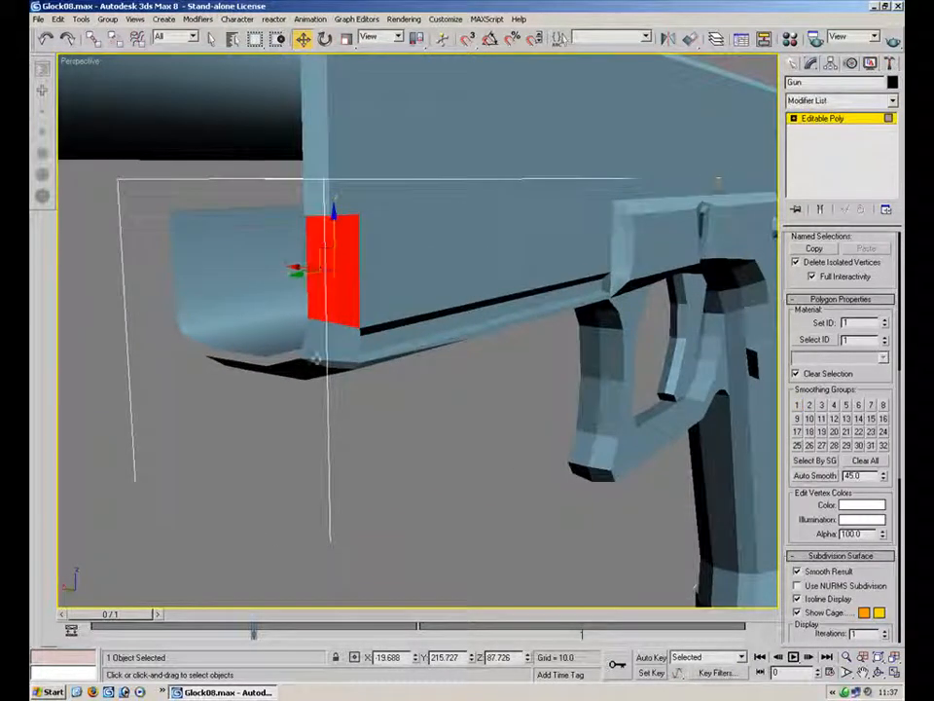
{"action": "left_click", "coordinate": [322, 340], "text": "ctrl"}
{"action": "left_click", "coordinate": [343, 352], "text": "ctrl"}
{"action": "left_click", "coordinate": [337, 366], "text": "ctrl"}
{"action": "middle_click_drag", "start_coordinate": [326, 336], "coordinate": [326, 303], "text": "alt"}
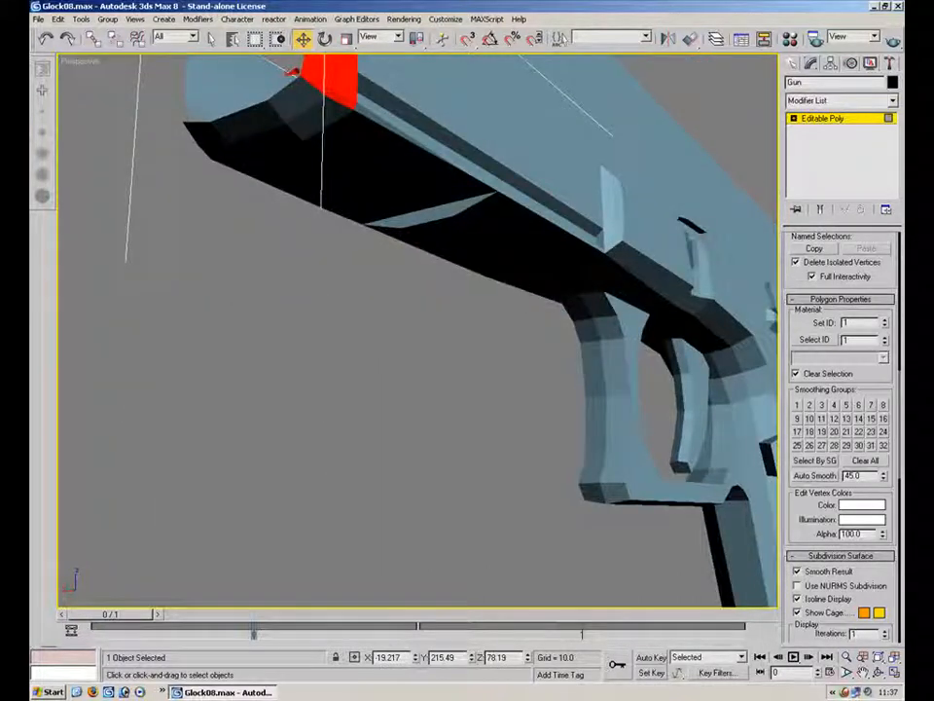
{"action": "left_click", "coordinate": [273, 143], "text": "ctrl"}
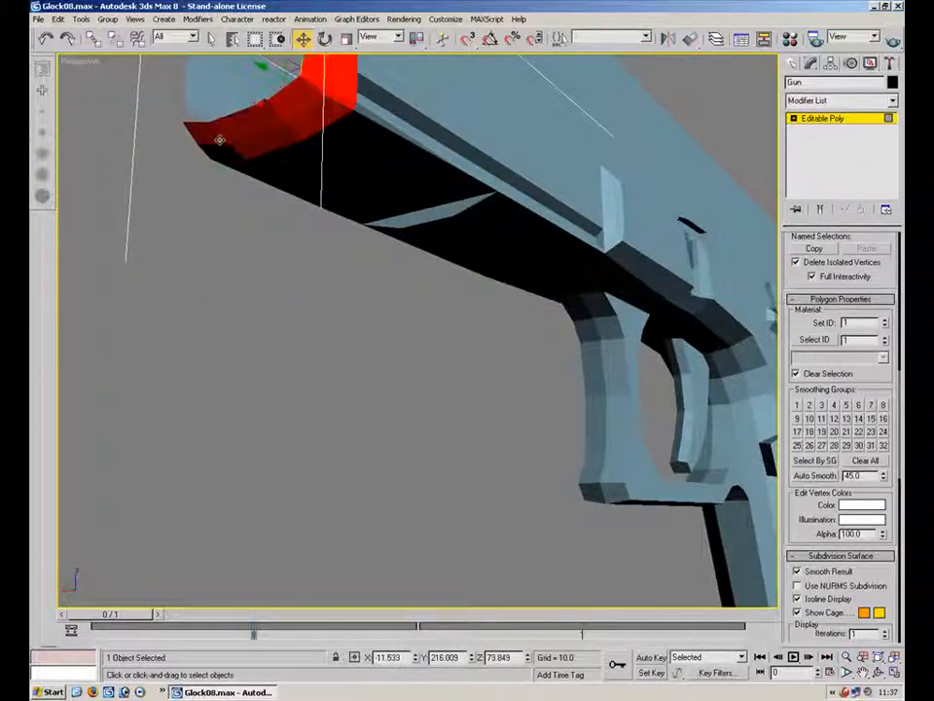
{"action": "left_click", "coordinate": [271, 174], "text": "ctrl"}
{"action": "left_click", "coordinate": [310, 162], "text": "ctrl"}
{"action": "left_click", "coordinate": [332, 151], "text": "ctrl"}
Add the frame rail polygons above and inside the trigger guard to the selection
{"action": "middle_click_drag", "start_coordinate": [467, 263], "coordinate": [500, 211], "text": "alt"}
{"action": "left_click", "coordinate": [501, 210], "text": "ctrl"}
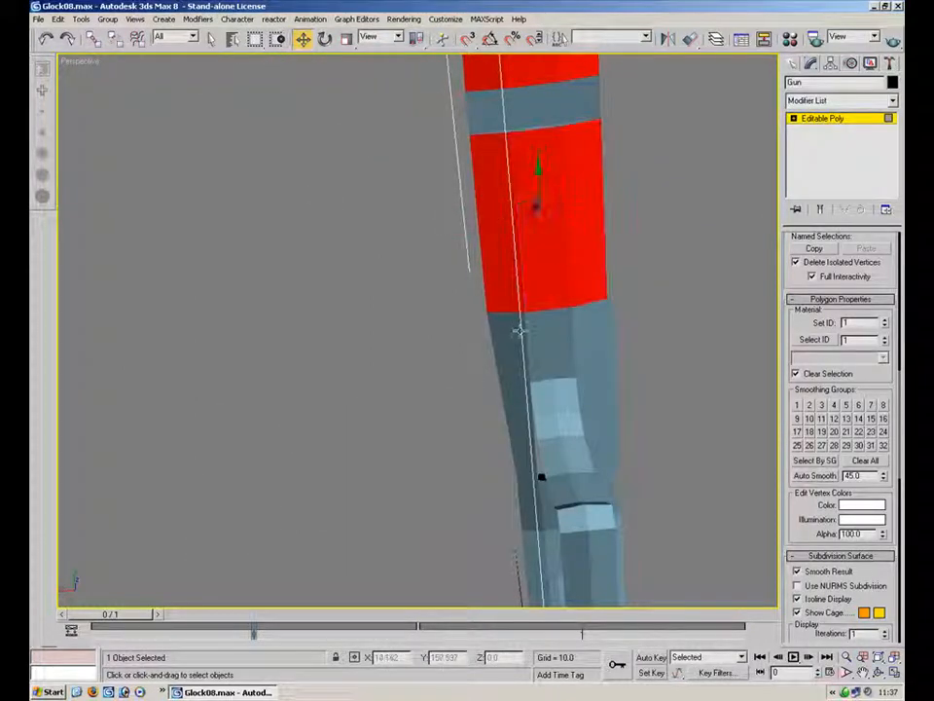
{"action": "left_click", "coordinate": [520, 331], "text": "ctrl"}
{"action": "middle_click_drag", "start_coordinate": [571, 342], "coordinate": [469, 344], "text": "alt"}
{"action": "left_click", "coordinate": [576, 379], "text": "ctrl"}
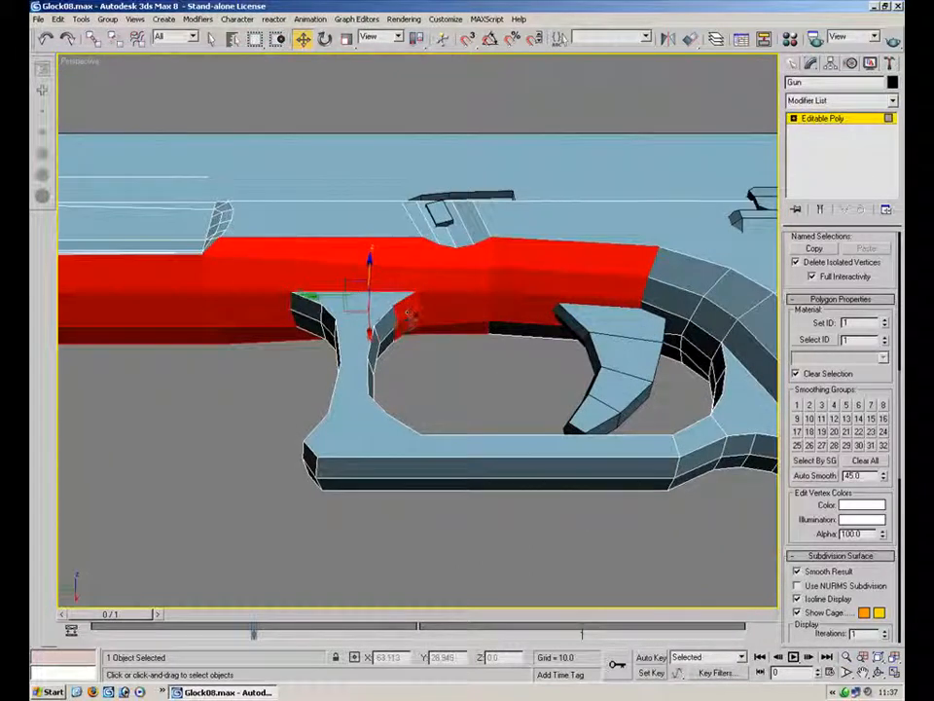
{"action": "middle_click_drag", "start_coordinate": [425, 346], "coordinate": [384, 333], "text": "alt"}
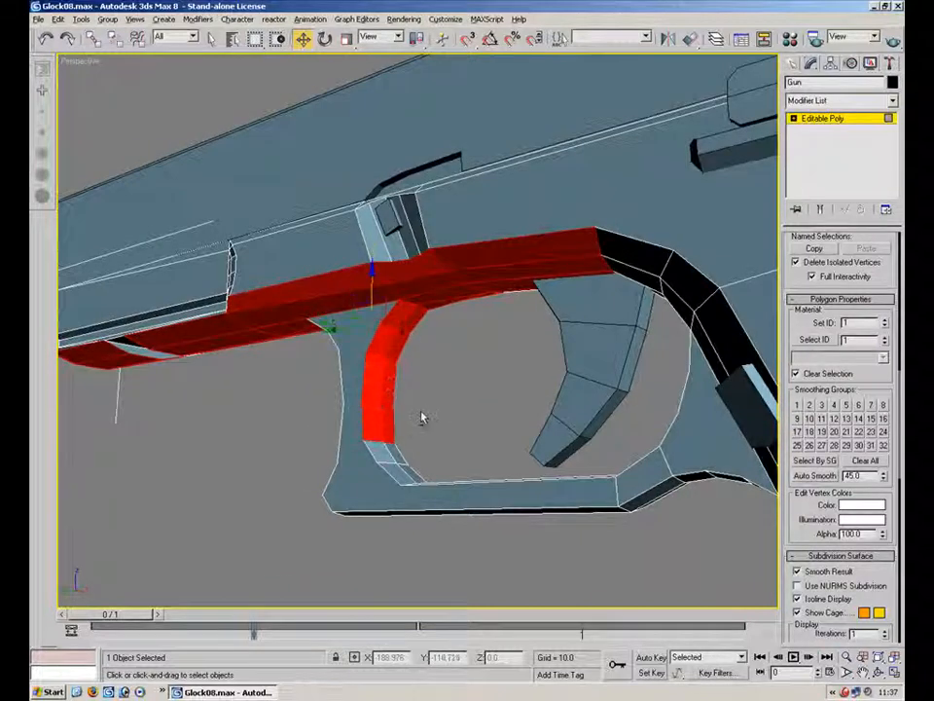
{"action": "middle_click_drag", "start_coordinate": [421, 417], "coordinate": [424, 436], "text": "alt"}
{"action": "left_click", "coordinate": [393, 426], "text": "ctrl"}
{"action": "left_click", "coordinate": [403, 457], "text": "ctrl"}
{"action": "left_click", "coordinate": [415, 446], "text": "ctrl"}
{"action": "left_click", "coordinate": [458, 476], "text": "ctrl"}
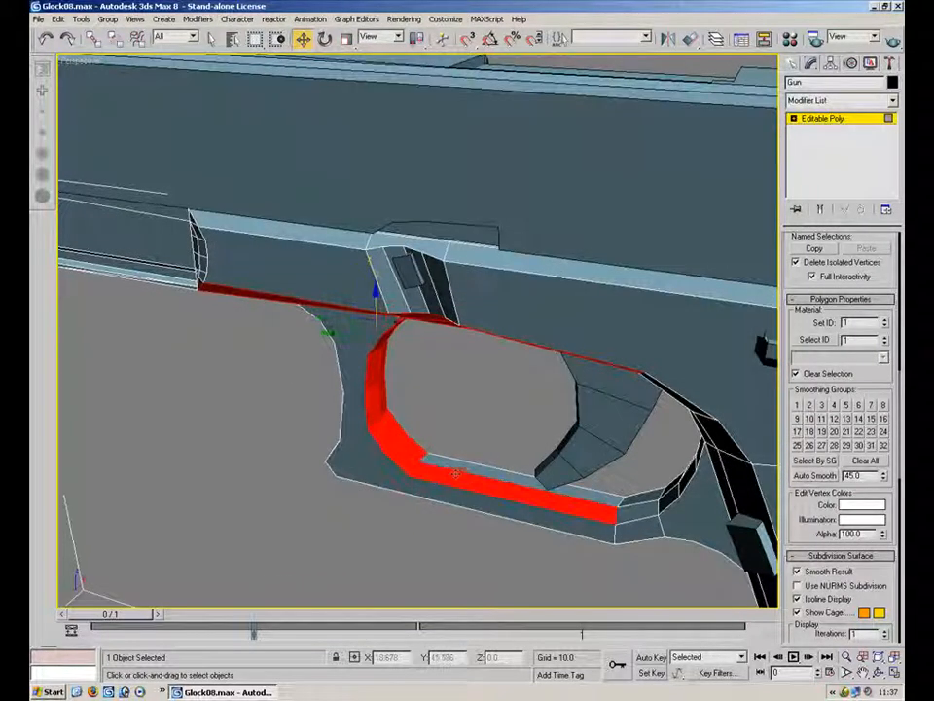
{"action": "left_click", "coordinate": [491, 472], "text": "ctrl"}
Add the grip's front strap polygons to the selection and assign smoothing group 1
{"action": "middle_click_drag", "start_coordinate": [653, 495], "coordinate": [698, 438], "text": "alt"}
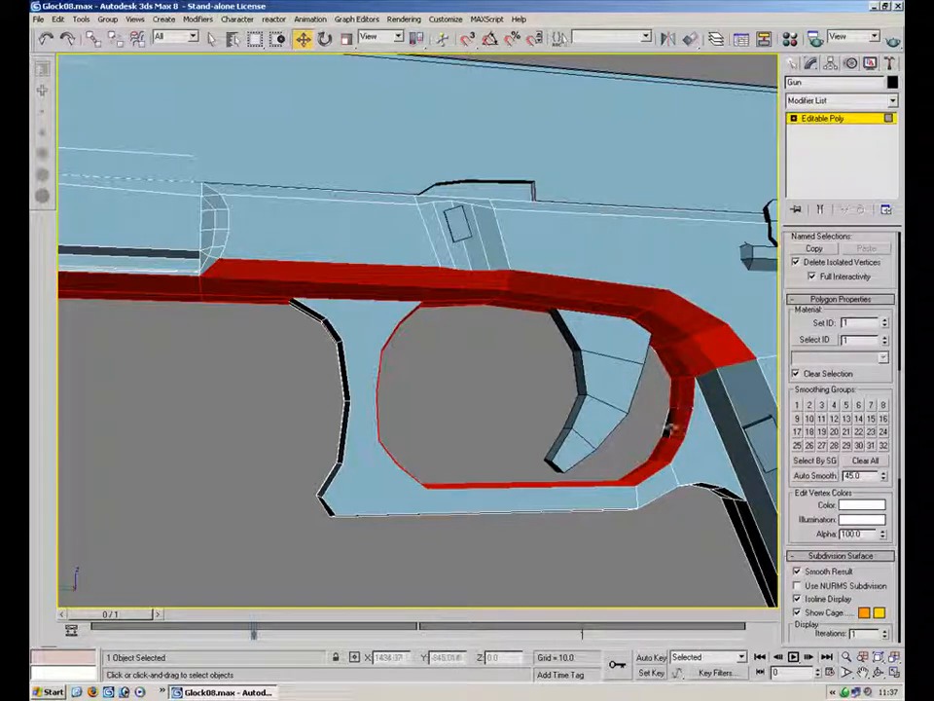
{"action": "middle_click_drag", "start_coordinate": [720, 418], "coordinate": [390, 263]}
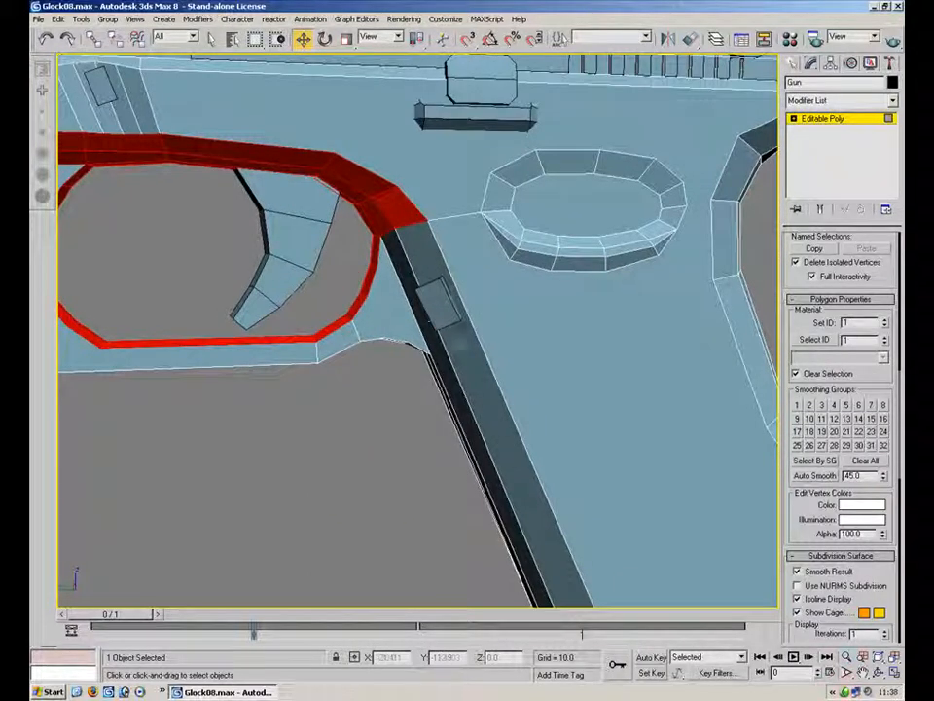
{"action": "left_click", "coordinate": [507, 450], "text": "ctrl"}
{"action": "left_click", "coordinate": [483, 458], "text": "ctrl"}
{"action": "middle_click_drag", "start_coordinate": [471, 451], "coordinate": [509, 410], "text": "alt"}
{"action": "left_click", "coordinate": [393, 461], "text": "ctrl"}
{"action": "left_click", "coordinate": [361, 467], "text": "ctrl"}
{"action": "middle_click_drag", "start_coordinate": [361, 467], "coordinate": [430, 564], "text": "alt"}
{"action": "left_click", "coordinate": [470, 249], "text": "ctrl"}
{"action": "mouse_move", "coordinate": [539, 401]}
{"action": "middle_mouse_down", "text": "alt"}
{"action": "mouse_move", "coordinate": [458, 448]}
{"action": "mouse_move", "coordinate": [356, 478]}
{"action": "mouse_move", "coordinate": [546, 393]}
{"action": "middle_mouse_up", "text": "alt"}
{"action": "scroll", "coordinate": [315, 388], "scroll_direction": "down", "scroll_amount": 5}
{"action": "middle_click_drag", "start_coordinate": [316, 387], "coordinate": [138, 289], "text": "alt"}
{"action": "scroll", "coordinate": [194, 254], "scroll_direction": "up", "scroll_amount": 5}
{"action": "middle_click_drag", "start_coordinate": [342, 346], "coordinate": [449, 284], "text": "alt"}
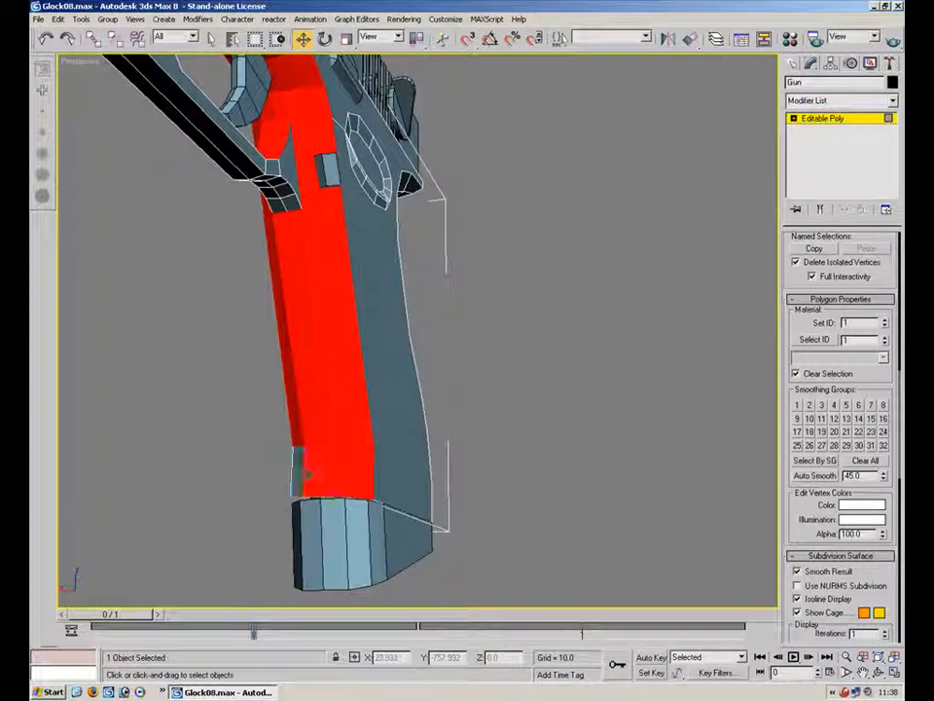
{"action": "middle_click_drag", "start_coordinate": [257, 356], "coordinate": [425, 408], "text": "alt"}
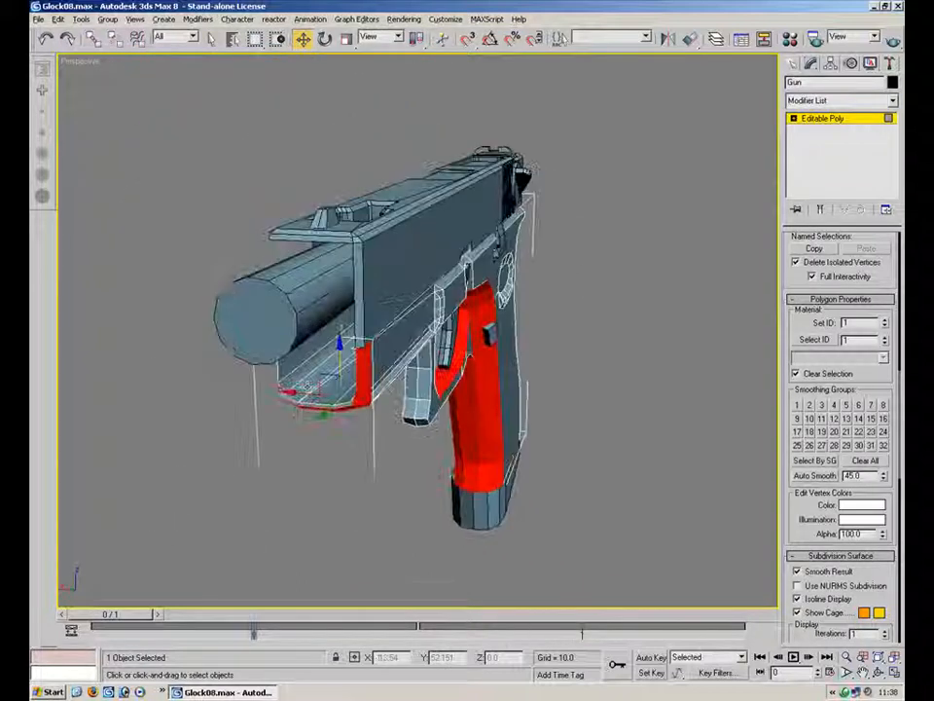
{"action": "left_click", "coordinate": [797, 405]}
Add the trigger guard's front polygons to the selection and assign smoothing group 1 again
{"action": "middle_click_drag", "start_coordinate": [563, 343], "coordinate": [584, 321], "text": "alt"}
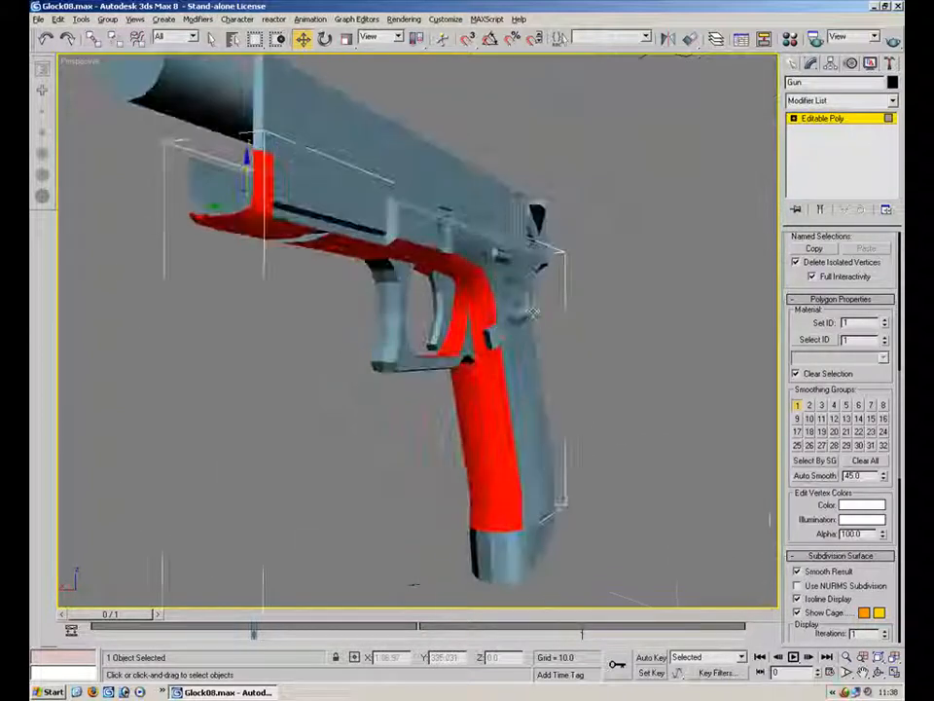
{"action": "left_click", "coordinate": [593, 385]}
{"action": "middle_click_drag", "start_coordinate": [593, 385], "coordinate": [559, 323], "text": "alt"}
{"action": "scroll", "coordinate": [559, 323], "scroll_direction": "up", "scroll_amount": 4}
{"action": "left_click", "coordinate": [451, 311]}
{"action": "left_click", "coordinate": [440, 330], "text": "ctrl"}
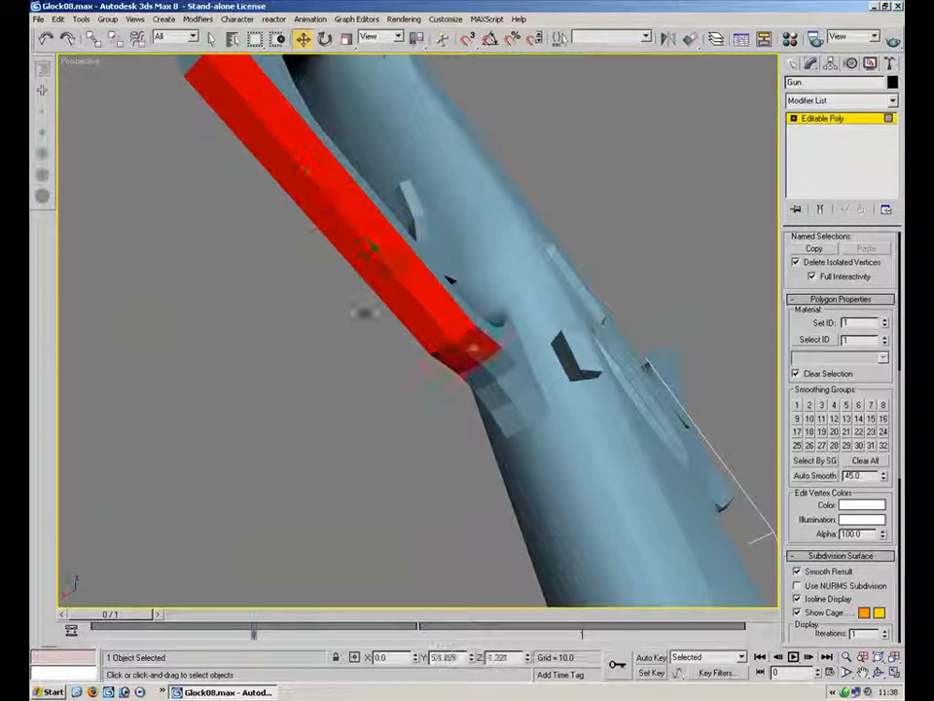
{"action": "middle_click_drag", "start_coordinate": [390, 341], "coordinate": [452, 394], "text": "alt"}
{"action": "left_click", "coordinate": [360, 123], "text": "ctrl"}
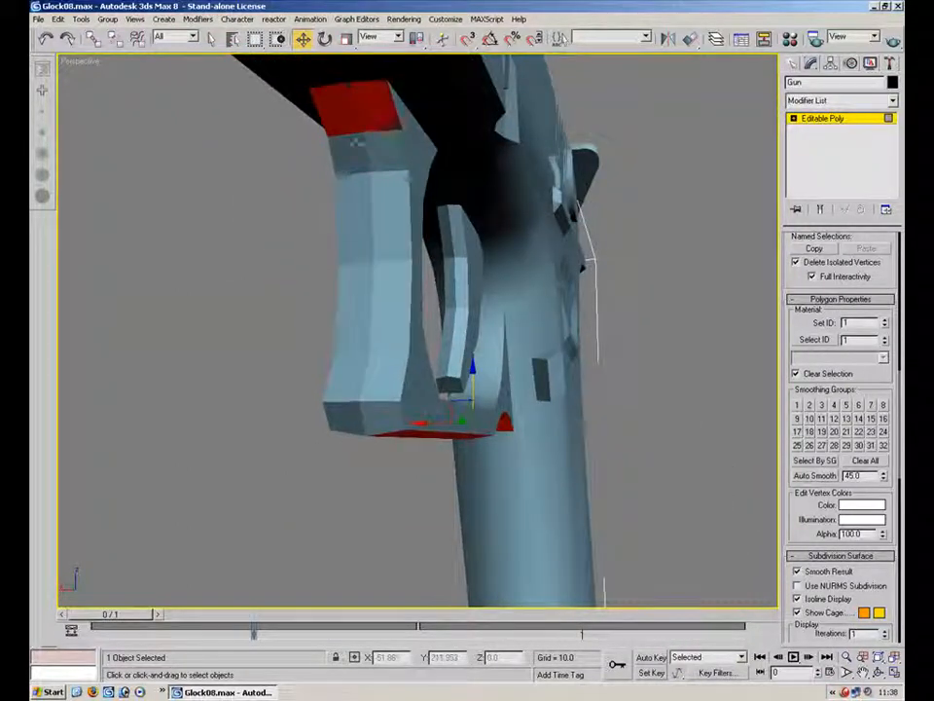
{"action": "left_click", "coordinate": [373, 219], "text": "ctrl"}
{"action": "left_click", "coordinate": [370, 306], "text": "ctrl"}
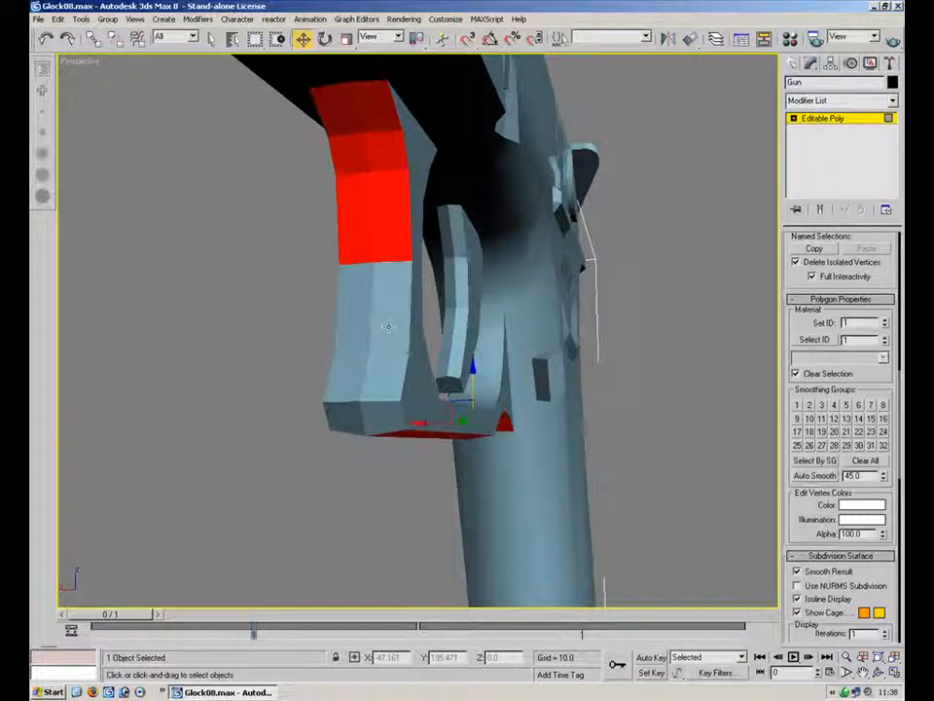
{"action": "left_click", "coordinate": [352, 380], "text": "ctrl"}
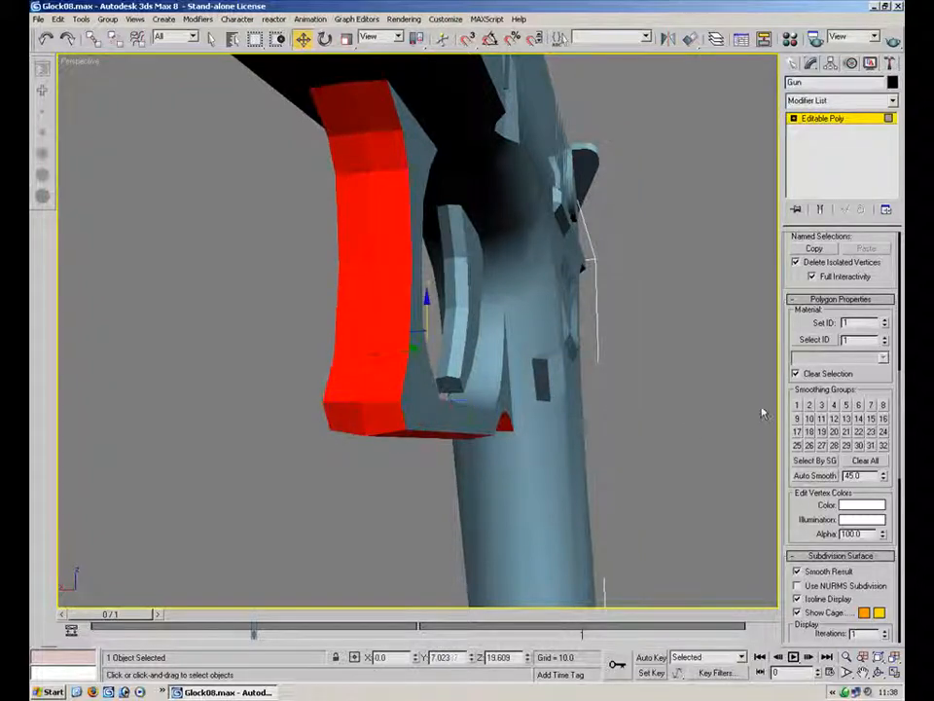
{"action": "left_click", "coordinate": [797, 406]}
Clear the selection, switch to edge mode and show edged faces to inspect the grip's wireframe
{"action": "left_click", "coordinate": [702, 459]}
{"action": "middle_click_drag", "start_coordinate": [701, 461], "coordinate": [487, 274], "text": "alt"}
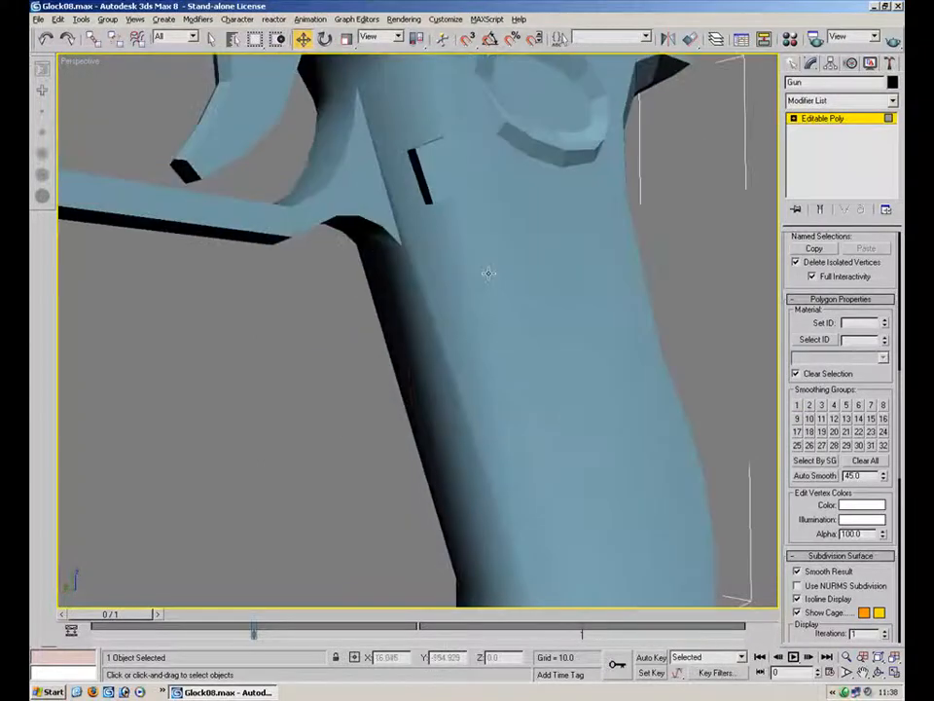
{"action": "key", "text": "2"}
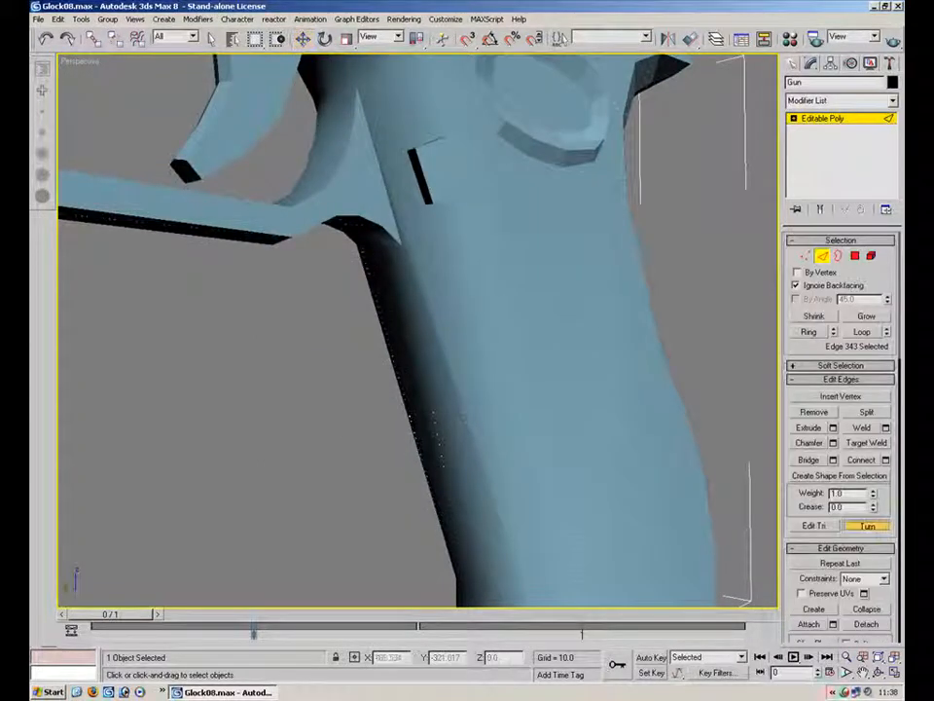
{"action": "middle_click_drag", "start_coordinate": [444, 385], "coordinate": [457, 283], "text": "alt"}
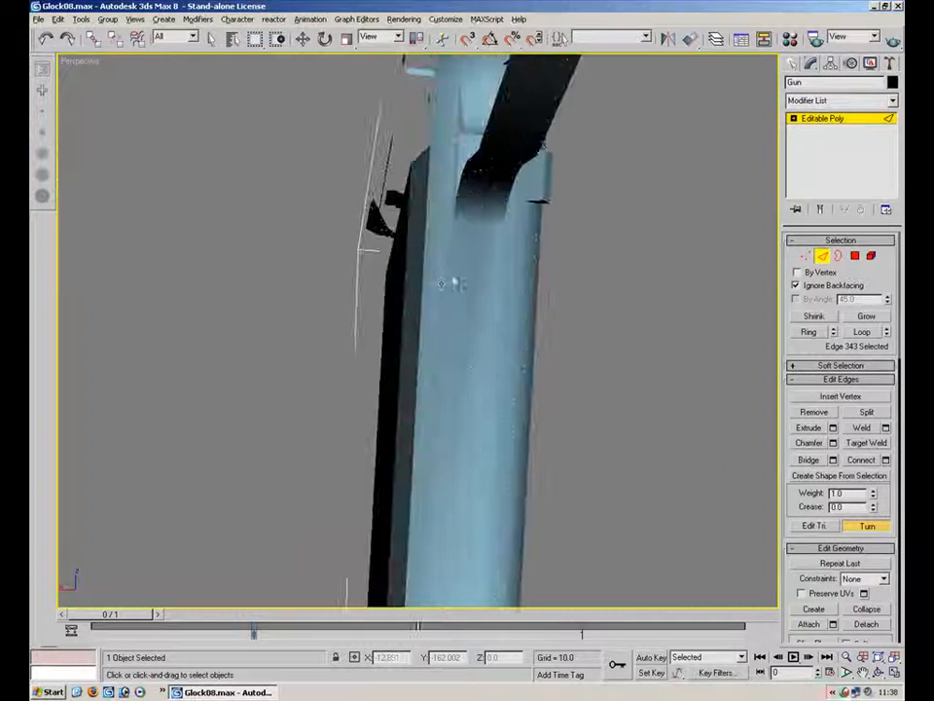
{"action": "key", "text": "F4"}
{"action": "middle_click_drag", "start_coordinate": [573, 350], "coordinate": [373, 574], "text": "alt"}
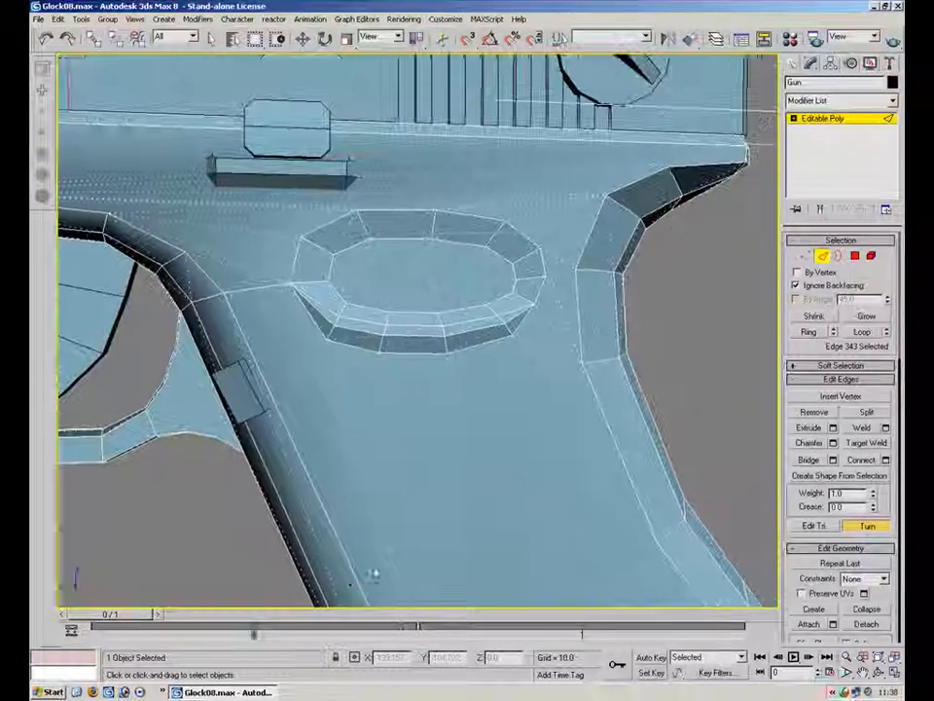
Select all polygons of the circular boss on the grip side in polygon mode and assign them smoothing group 1
{"action": "key", "text": "4"}
{"action": "key", "text": "w"}
{"action": "left_click", "coordinate": [316, 278]}
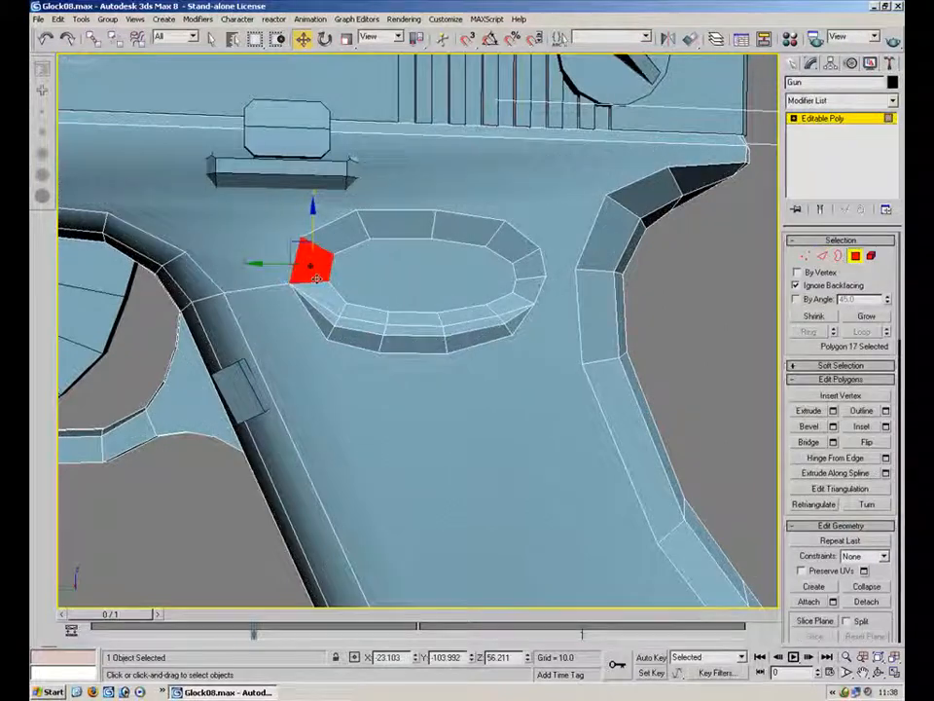
{"action": "left_click", "coordinate": [317, 316], "text": "ctrl"}
{"action": "left_click", "coordinate": [355, 338], "text": "ctrl"}
{"action": "left_click", "coordinate": [398, 343], "text": "ctrl"}
{"action": "left_click", "coordinate": [470, 340], "text": "ctrl"}
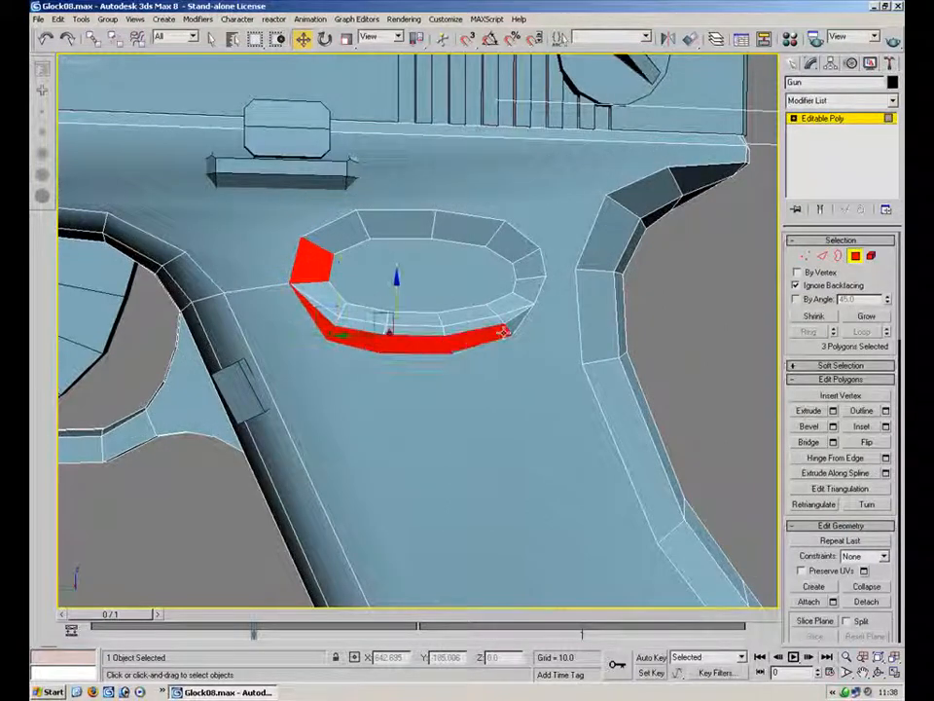
{"action": "left_click", "coordinate": [530, 312], "text": "ctrl"}
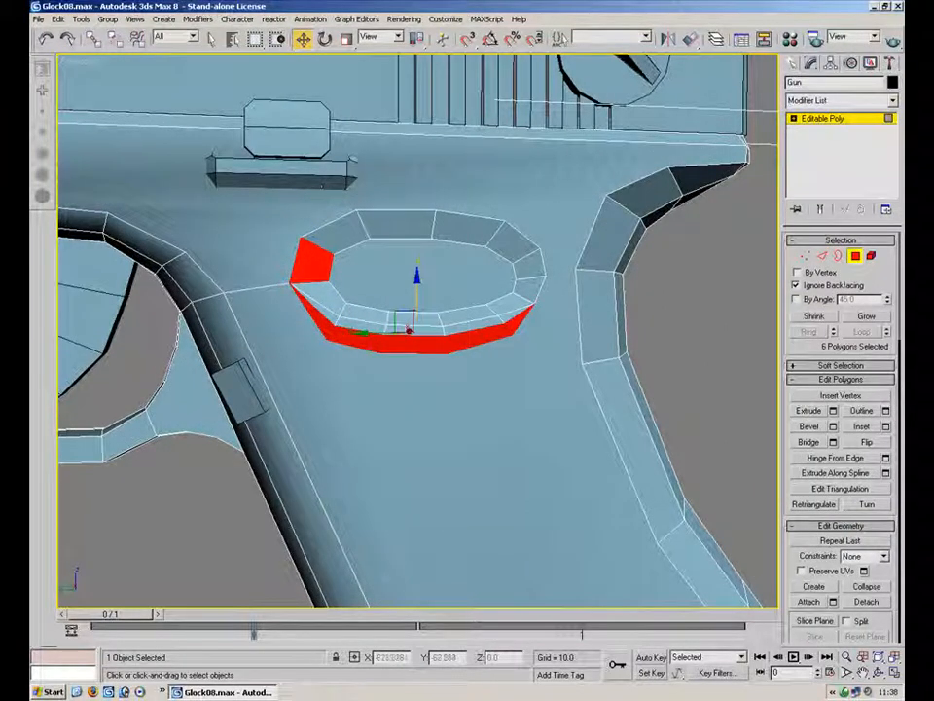
{"action": "left_click", "coordinate": [329, 237], "text": "ctrl"}
{"action": "left_click", "coordinate": [394, 226], "text": "ctrl"}
{"action": "left_click", "coordinate": [461, 229], "text": "ctrl"}
{"action": "left_click", "coordinate": [526, 270], "text": "ctrl"}
{"action": "left_click", "coordinate": [510, 305], "text": "ctrl"}
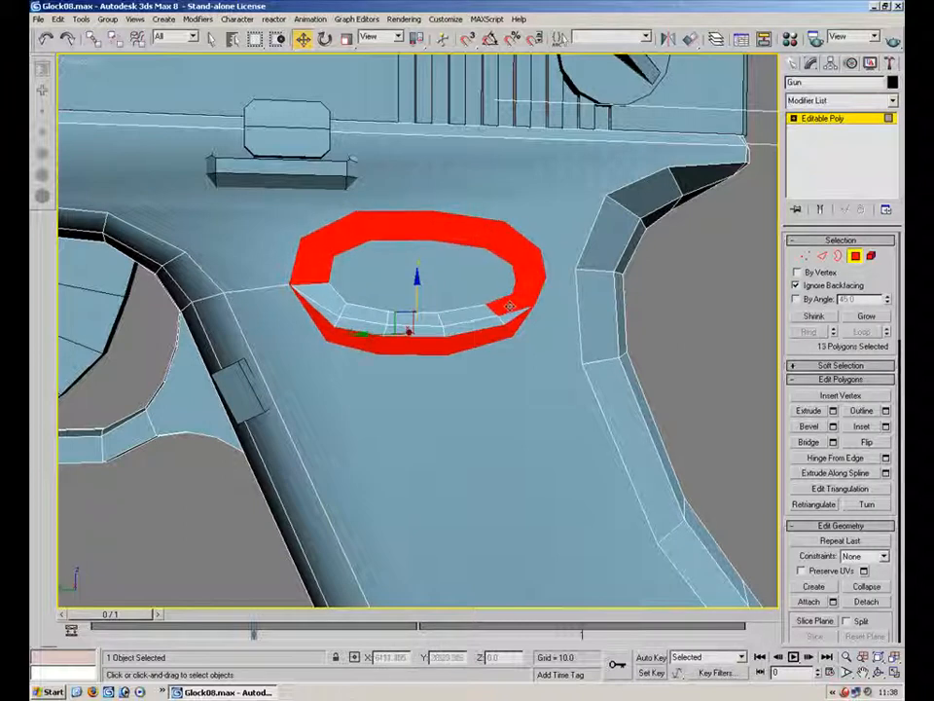
{"action": "left_click", "coordinate": [505, 309], "text": "ctrl"}
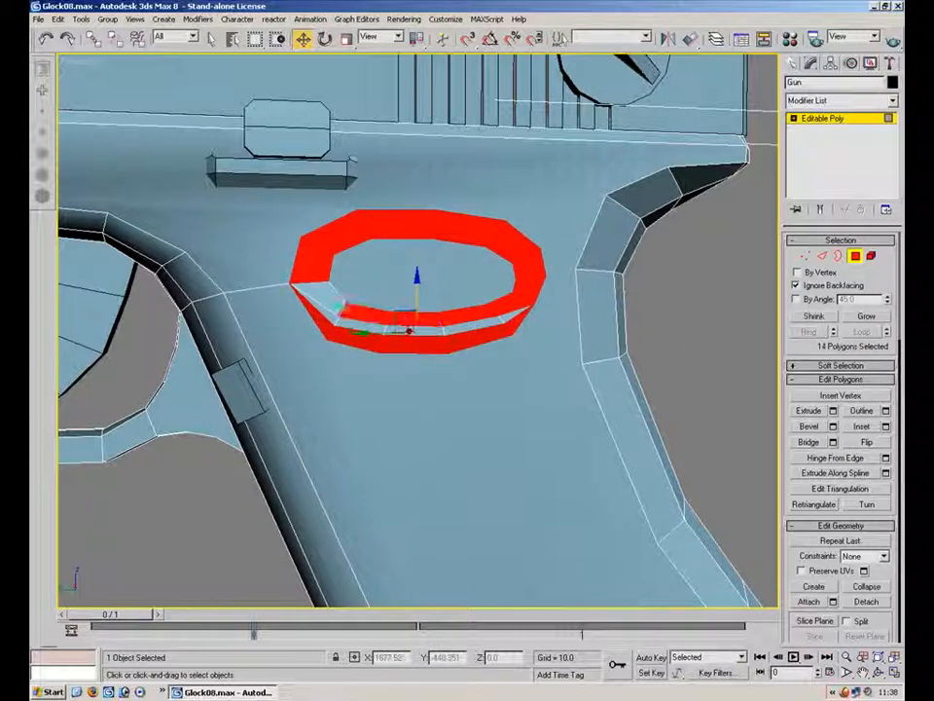
{"action": "left_click", "coordinate": [326, 314], "text": "ctrl"}
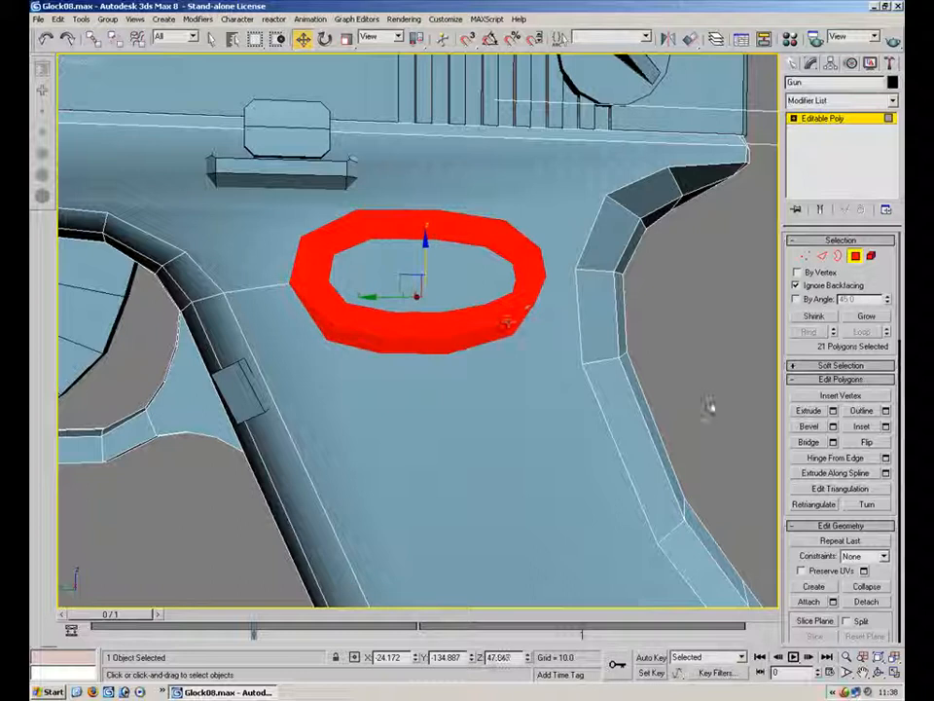
{"action": "scroll", "coordinate": [810, 555], "scroll_direction": "down", "scroll_amount": 5}
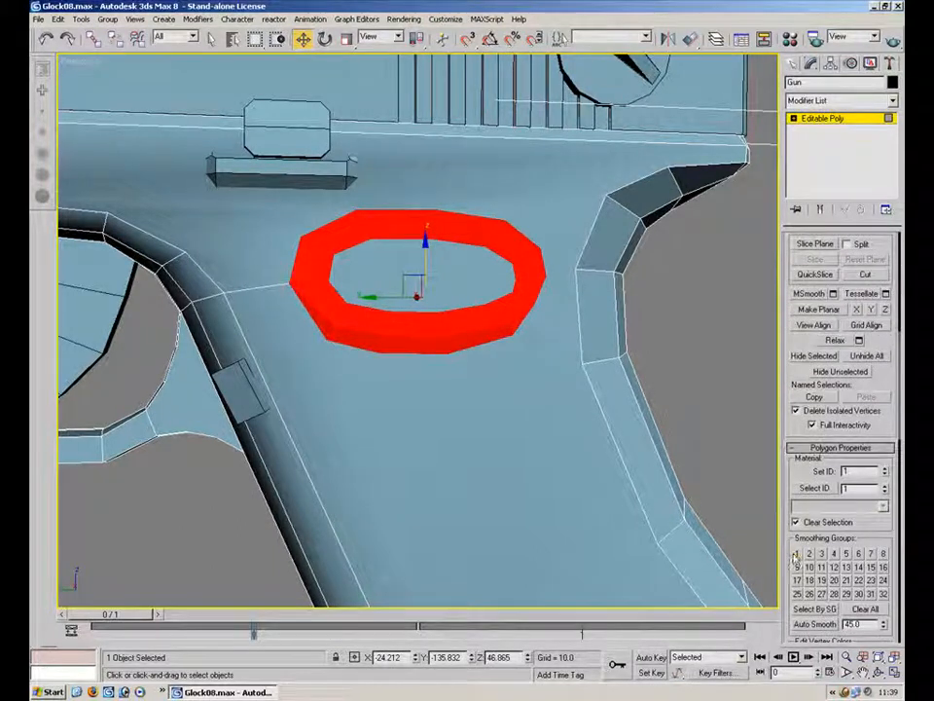
{"action": "left_click", "coordinate": [796, 556]}
Clear the selection, switch to edge mode and start the Turn tool to flip hidden diagonals on the frame near the trigger guard
{"action": "left_click", "coordinate": [745, 464]}
{"action": "mouse_move", "coordinate": [467, 287]}
{"action": "middle_mouse_down", "text": "alt"}
{"action": "mouse_move", "coordinate": [360, 284]}
{"action": "mouse_move", "coordinate": [601, 304]}
{"action": "middle_mouse_up", "text": "alt"}
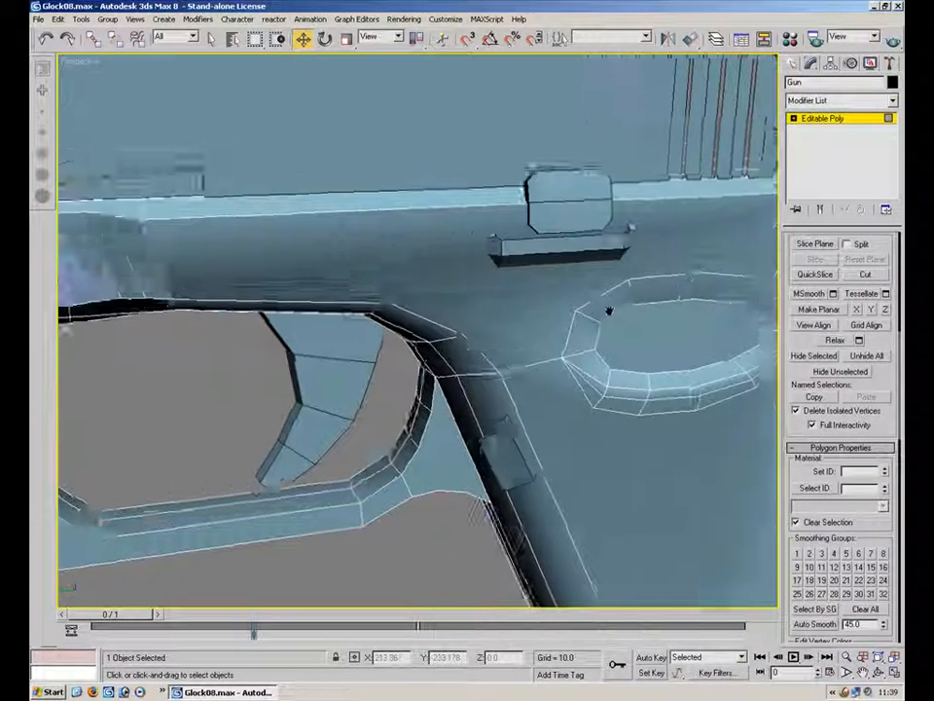
{"action": "key", "text": "2"}
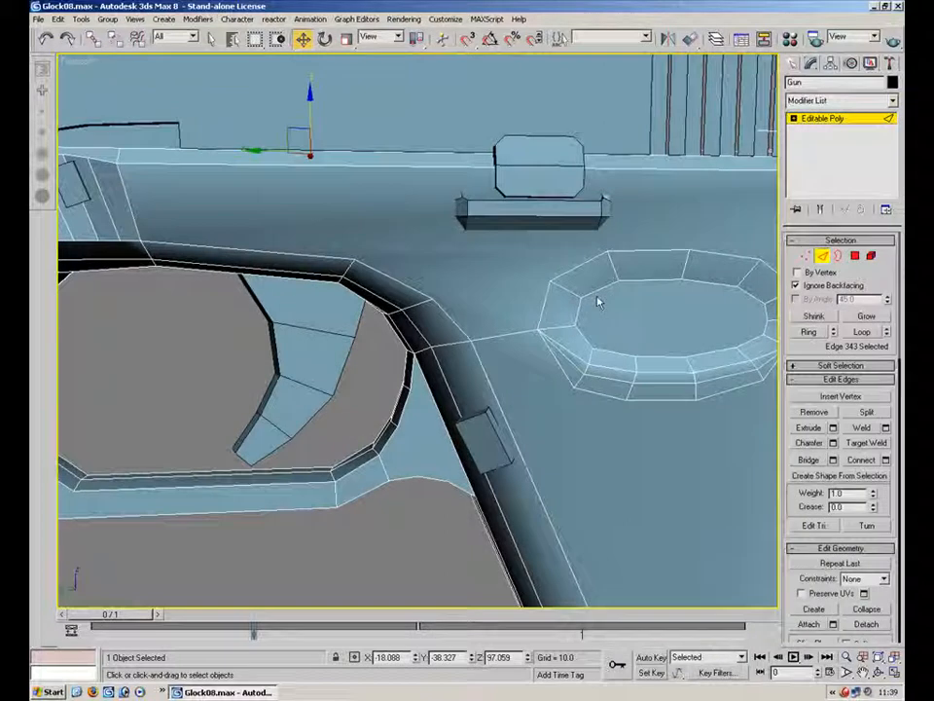
{"action": "left_click", "coordinate": [865, 526]}
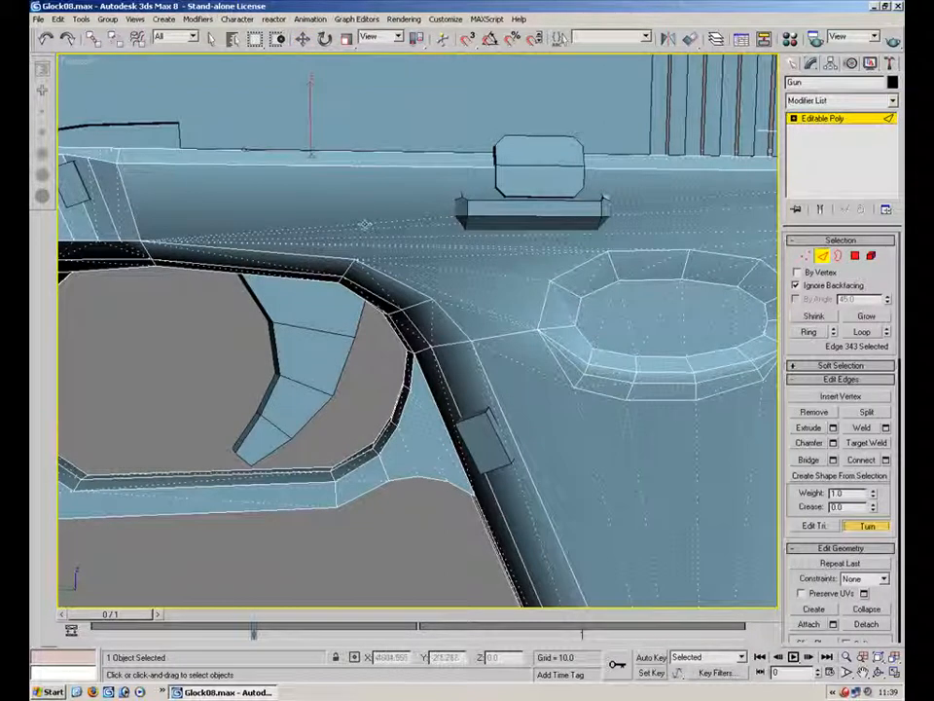
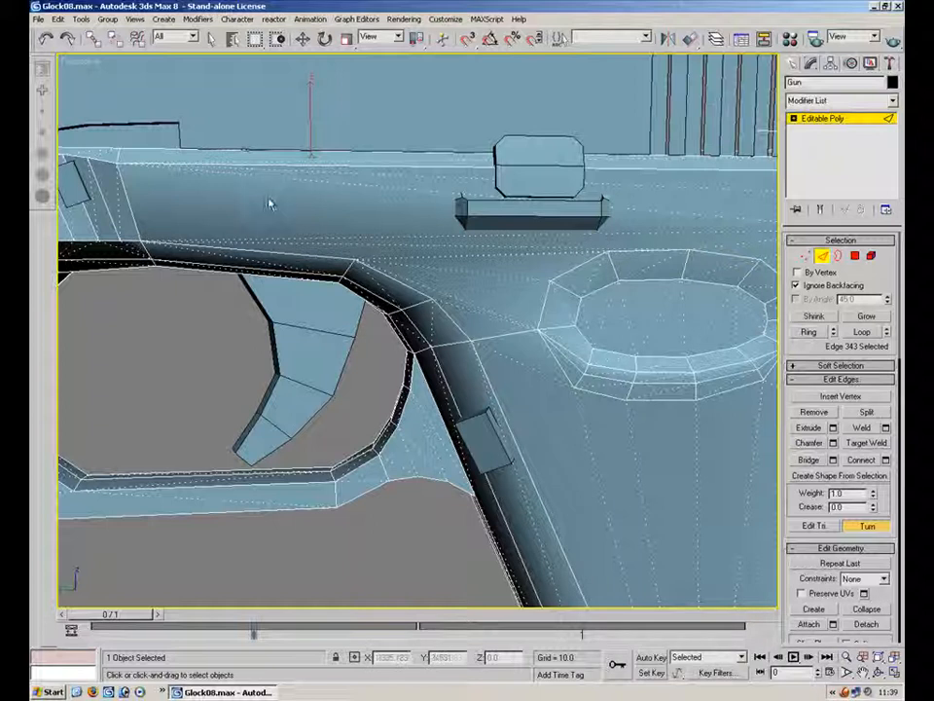
{"action": "middle_click_drag", "start_coordinate": [645, 390], "coordinate": [446, 447]}
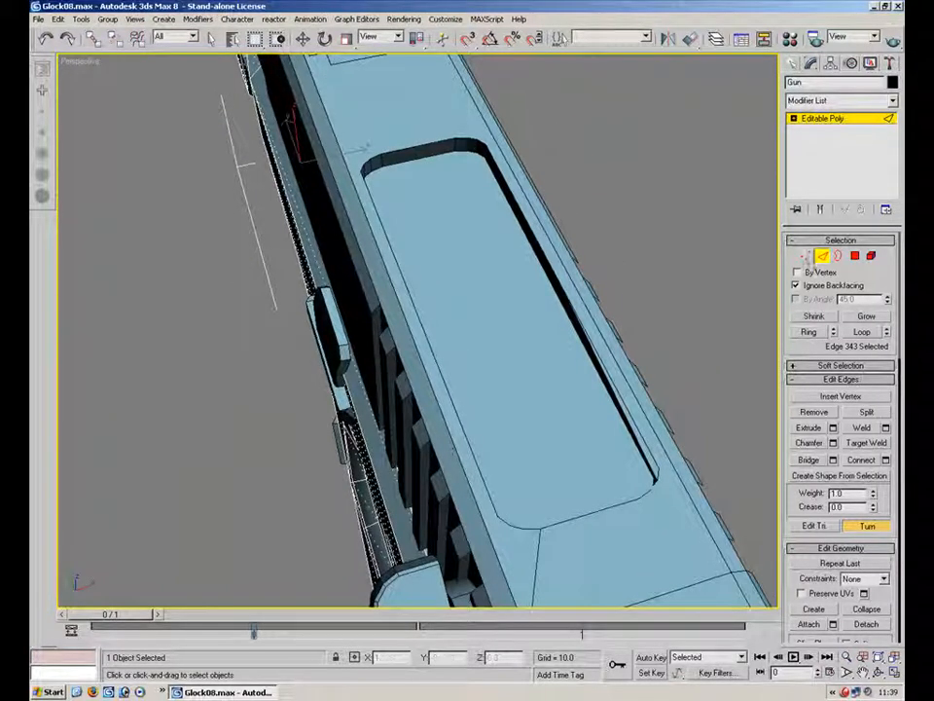
{"action": "left_click", "coordinate": [824, 261]}
{"action": "left_click", "coordinate": [386, 248]}
{"action": "middle_click_drag", "start_coordinate": [402, 226], "coordinate": [569, 322], "text": "alt"}
{"action": "left_click_drag", "start_coordinate": [881, 579], "coordinate": [841, 572]}
{"action": "key", "text": "2"}
{"action": "left_click", "coordinate": [868, 525]}
{"action": "middle_click_drag", "start_coordinate": [443, 239], "coordinate": [384, 161]}
{"action": "scroll", "coordinate": [384, 161], "scroll_direction": "down", "scroll_amount": 3}
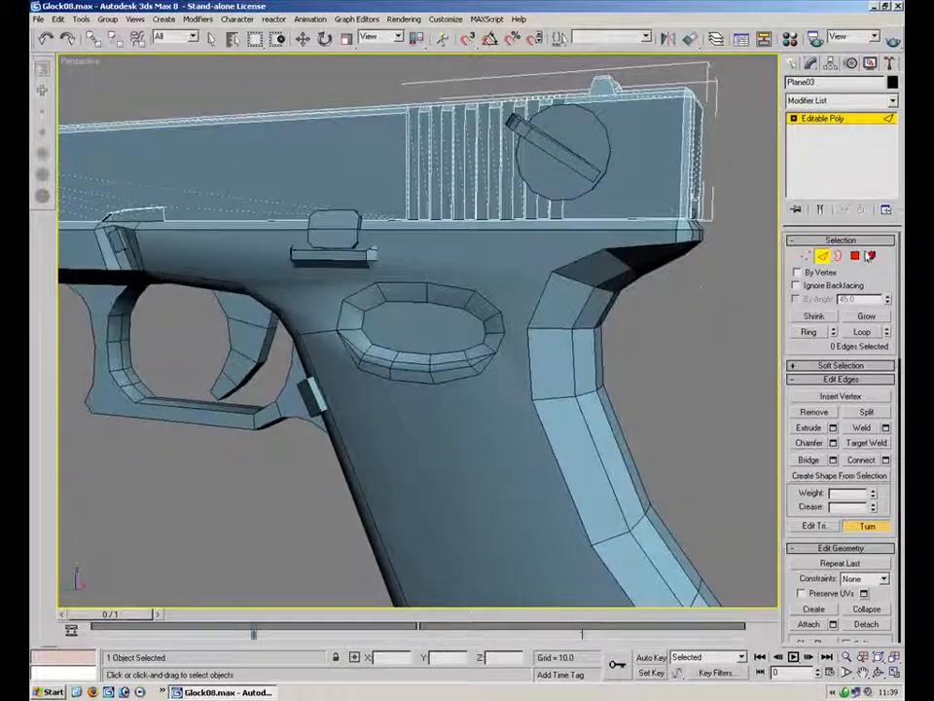
{"action": "left_click", "coordinate": [855, 256]}
{"action": "middle_click_drag", "start_coordinate": [621, 271], "coordinate": [572, 169], "text": "alt"}
{"action": "left_click", "coordinate": [856, 259]}
{"action": "left_click", "coordinate": [855, 259]}
{"action": "left_click", "coordinate": [855, 261]}
{"action": "left_click", "coordinate": [642, 341]}
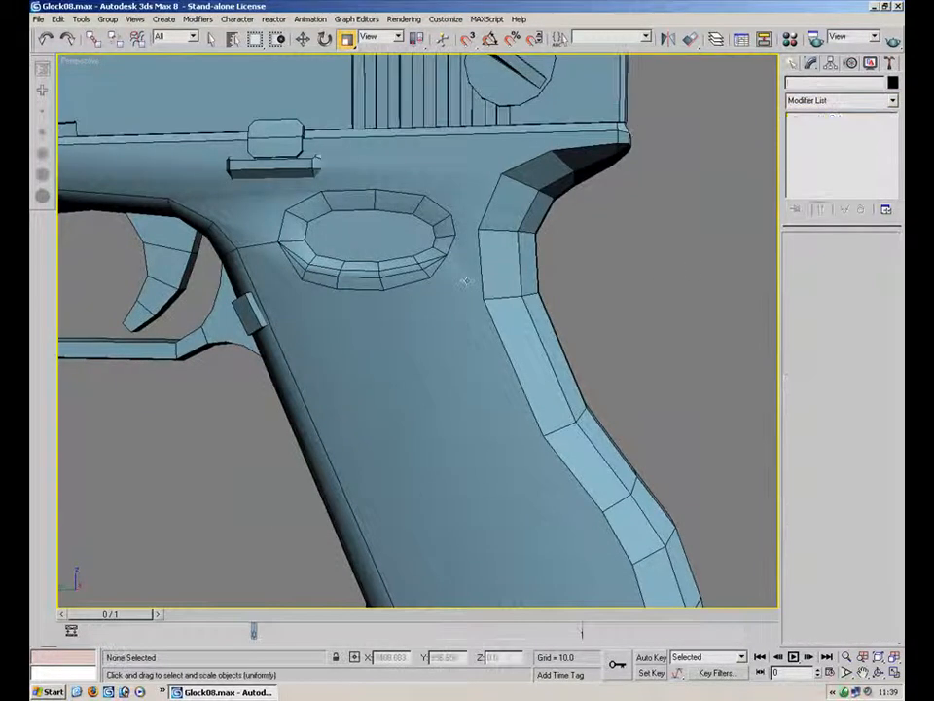
{"action": "left_click", "coordinate": [545, 350]}
{"action": "left_click", "coordinate": [855, 257]}
Select the polygons along the grip's back strap and assign them smoothing group 1
{"action": "left_click", "coordinate": [584, 160]}
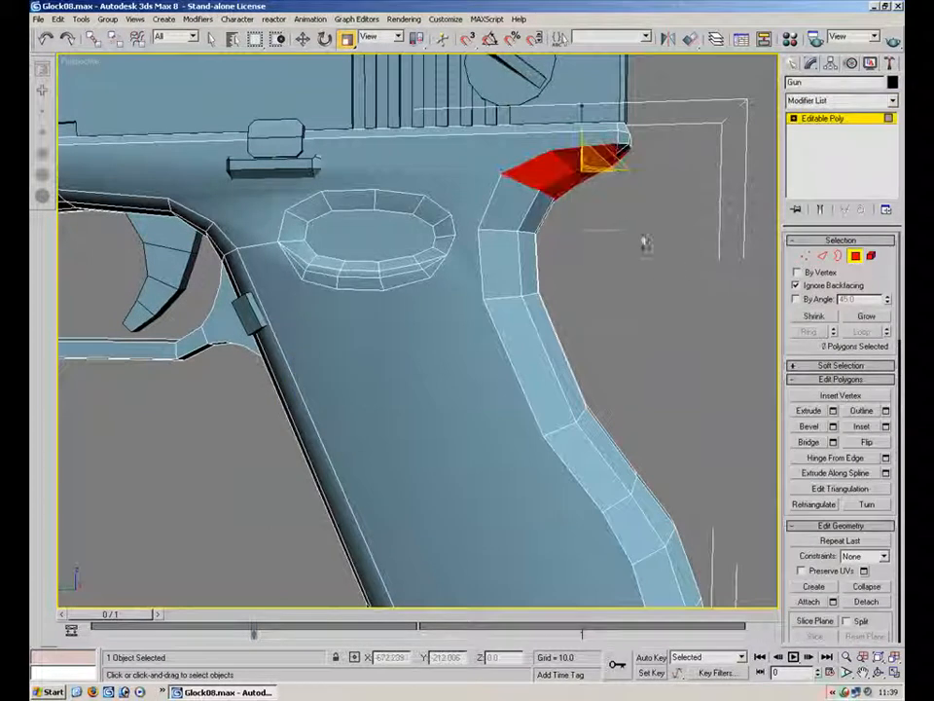
{"action": "left_click", "coordinate": [541, 239], "text": "ctrl"}
{"action": "left_click", "coordinate": [511, 272], "text": "ctrl"}
{"action": "left_click", "coordinate": [646, 412], "text": "ctrl"}
{"action": "left_click", "coordinate": [623, 470], "text": "ctrl"}
{"action": "middle_click_drag", "start_coordinate": [624, 471], "coordinate": [570, 235]}
{"action": "left_click", "coordinate": [654, 354], "text": "ctrl"}
{"action": "left_click", "coordinate": [604, 403], "text": "ctrl"}
{"action": "middle_click_drag", "start_coordinate": [604, 403], "coordinate": [272, 370], "text": "alt"}
{"action": "left_click", "coordinate": [317, 203], "text": "ctrl"}
{"action": "middle_click_drag", "start_coordinate": [317, 203], "coordinate": [327, 240], "text": "alt"}
{"action": "left_click", "coordinate": [396, 239], "text": "ctrl"}
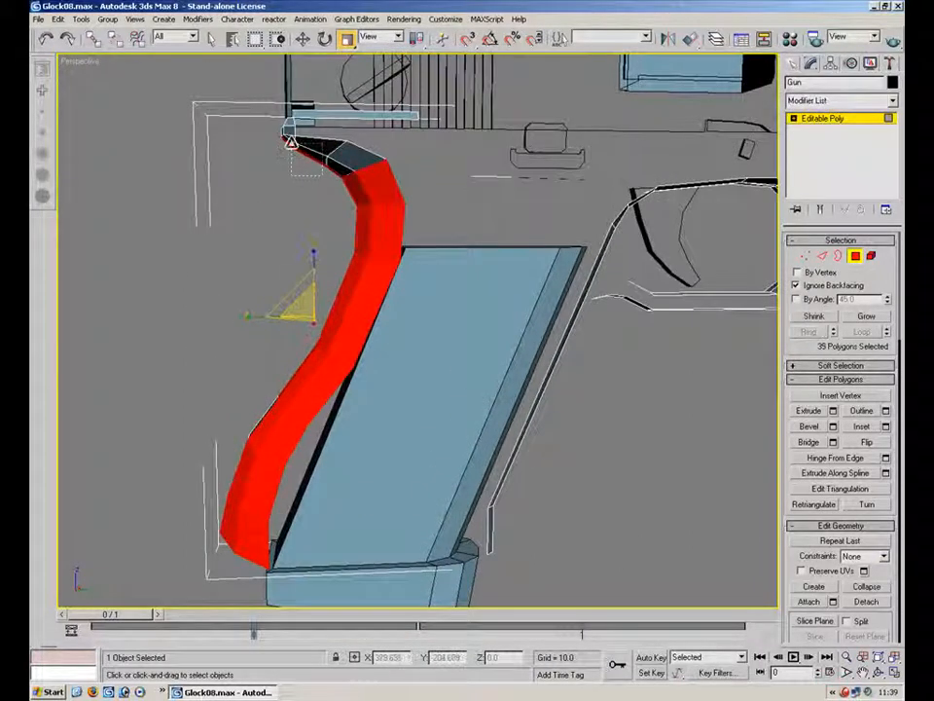
{"action": "left_click", "coordinate": [293, 147], "text": "ctrl"}
{"action": "middle_click_drag", "start_coordinate": [293, 148], "coordinate": [413, 164], "text": "alt"}
{"action": "scroll", "coordinate": [395, 332], "scroll_direction": "up", "scroll_amount": 3}
{"action": "middle_click_drag", "start_coordinate": [479, 240], "coordinate": [446, 329], "text": "alt"}
{"action": "left_click_drag", "start_coordinate": [357, 214], "coordinate": [356, 208], "text": "ctrl"}
{"action": "middle_click_drag", "start_coordinate": [564, 242], "coordinate": [543, 282], "text": "alt"}
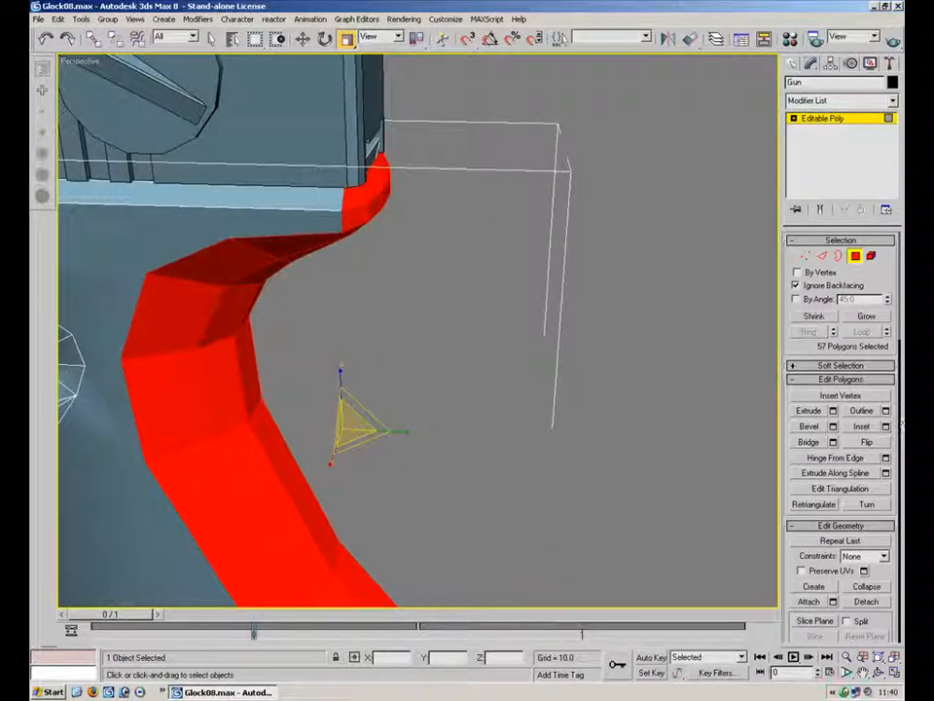
{"action": "left_click_drag", "start_coordinate": [886, 577], "coordinate": [866, 165]}
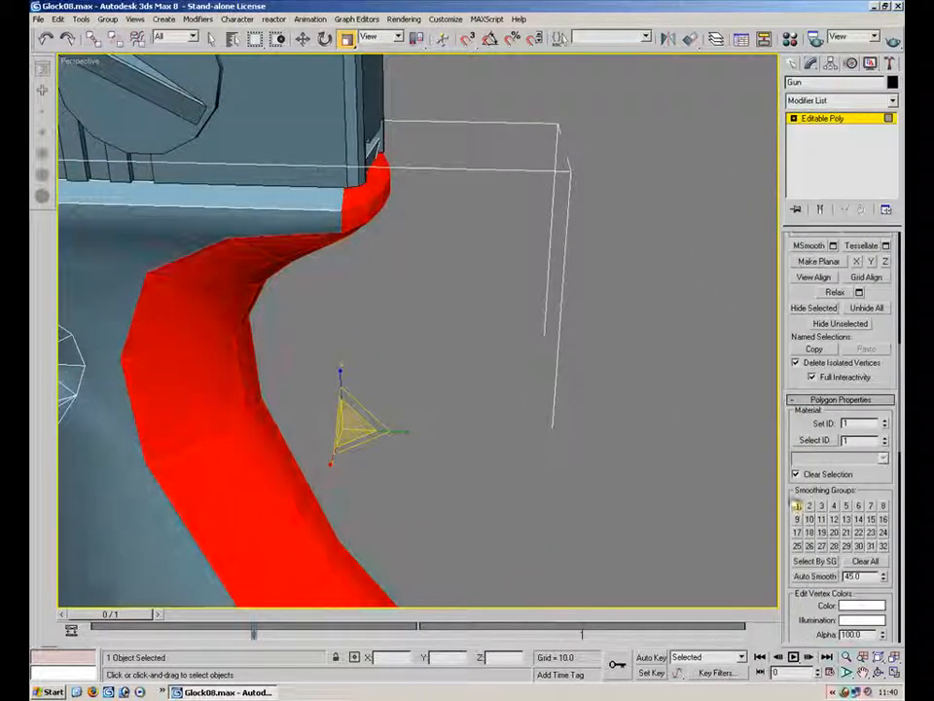
{"action": "left_click", "coordinate": [197, 241]}
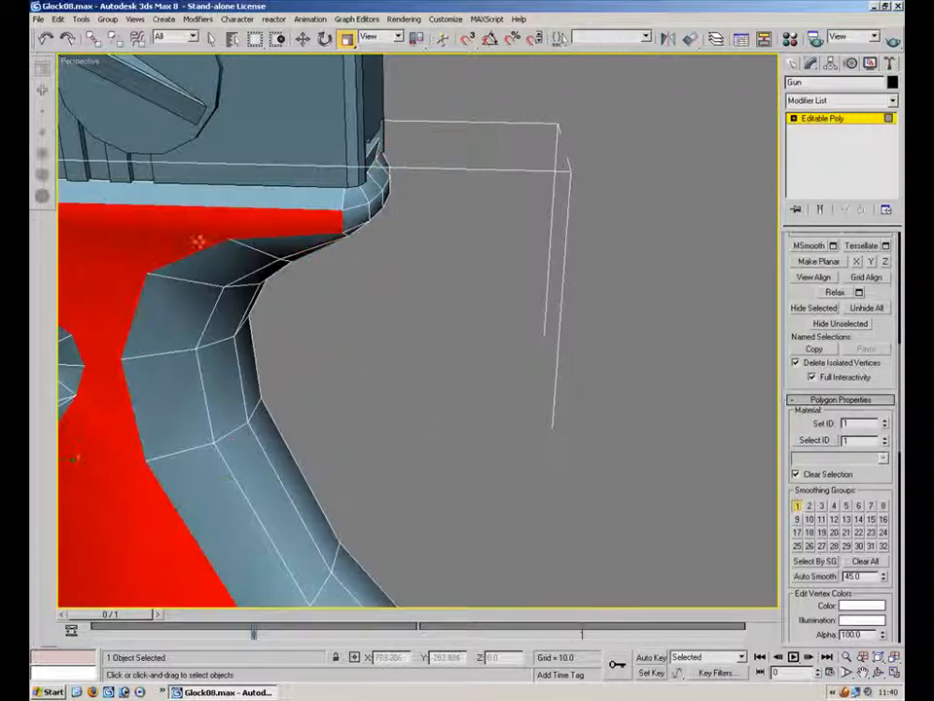
{"action": "left_click", "coordinate": [797, 506]}
{"action": "left_click", "coordinate": [270, 346]}
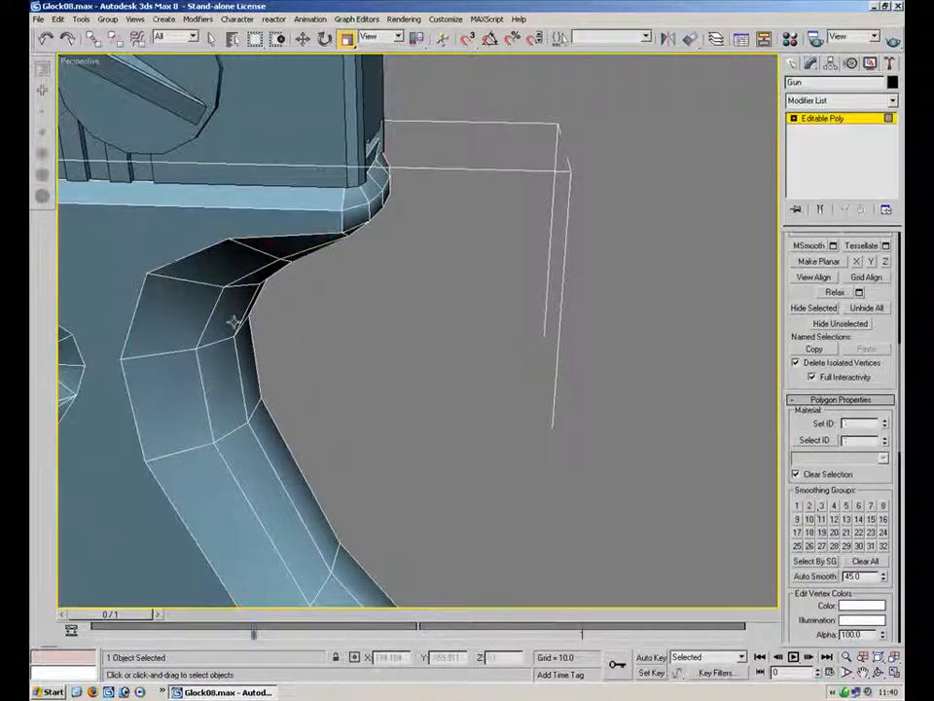
Select the frame's side polygons and those around the slide stop lever to check their smoothing groups
{"action": "middle_click_drag", "start_coordinate": [271, 346], "coordinate": [717, 333]}
{"action": "scroll", "coordinate": [717, 332], "scroll_direction": "down", "scroll_amount": 2}
{"action": "middle_click_drag", "start_coordinate": [378, 327], "coordinate": [443, 285], "text": "alt"}
{"action": "left_click", "coordinate": [444, 286]}
{"action": "middle_click_drag", "start_coordinate": [295, 345], "coordinate": [734, 277]}
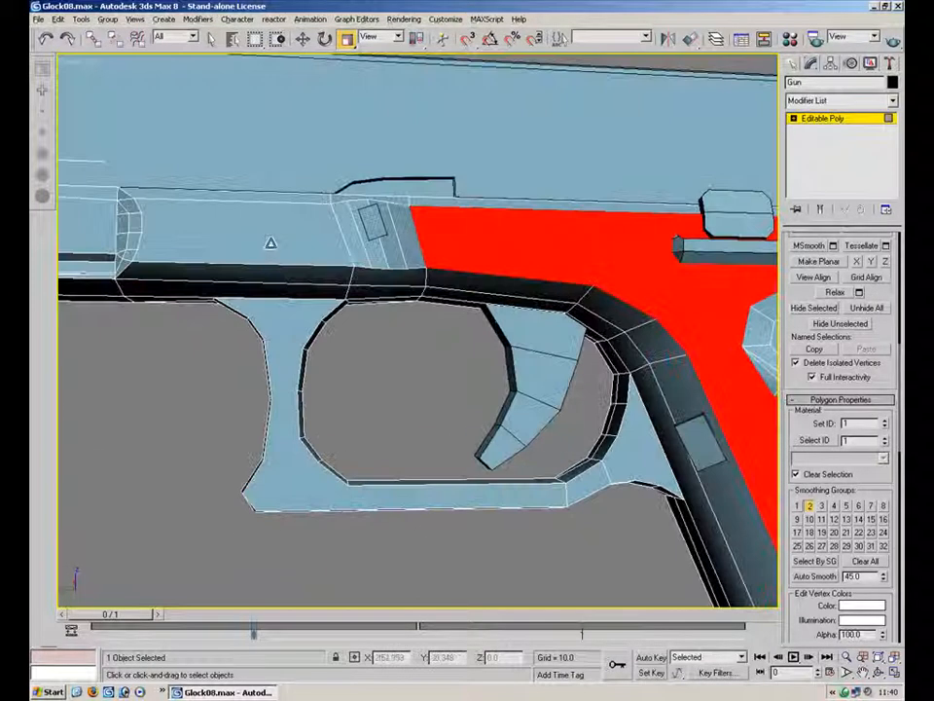
{"action": "left_click", "coordinate": [223, 229]}
{"action": "left_click", "coordinate": [359, 255]}
{"action": "left_click", "coordinate": [378, 253], "text": "ctrl"}
{"action": "left_click", "coordinate": [393, 252], "text": "ctrl"}
{"action": "left_click", "coordinate": [405, 252], "text": "ctrl"}
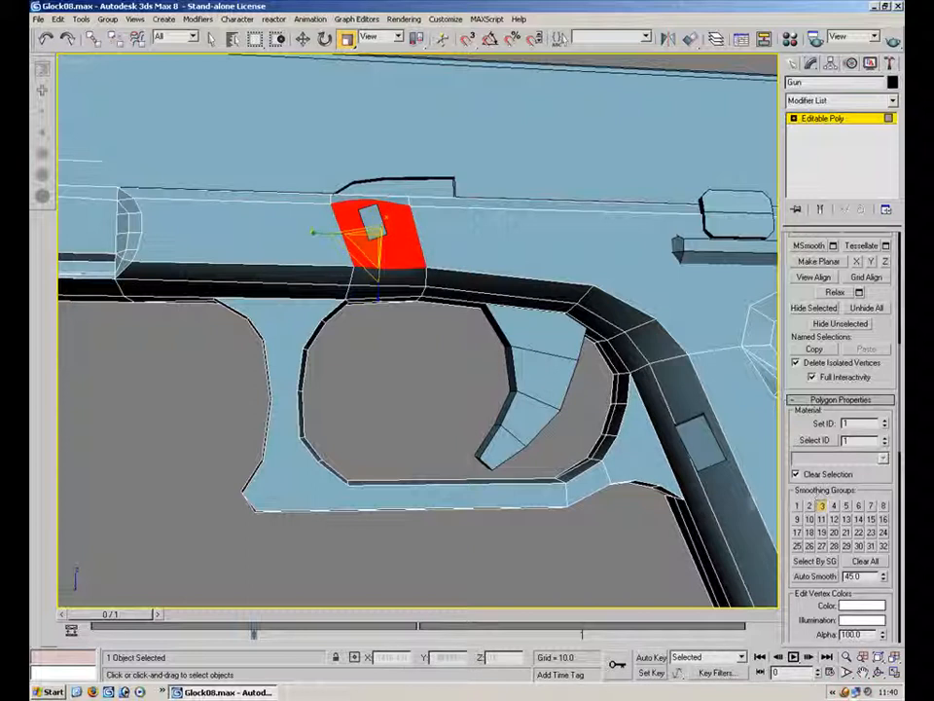
{"action": "left_click", "coordinate": [402, 376]}
{"action": "key", "text": "F4"}
{"action": "middle_click_drag", "start_coordinate": [437, 282], "coordinate": [517, 307]}
{"action": "middle_click_drag", "start_coordinate": [586, 335], "coordinate": [591, 296], "text": "alt"}
{"action": "left_click", "coordinate": [686, 313]}
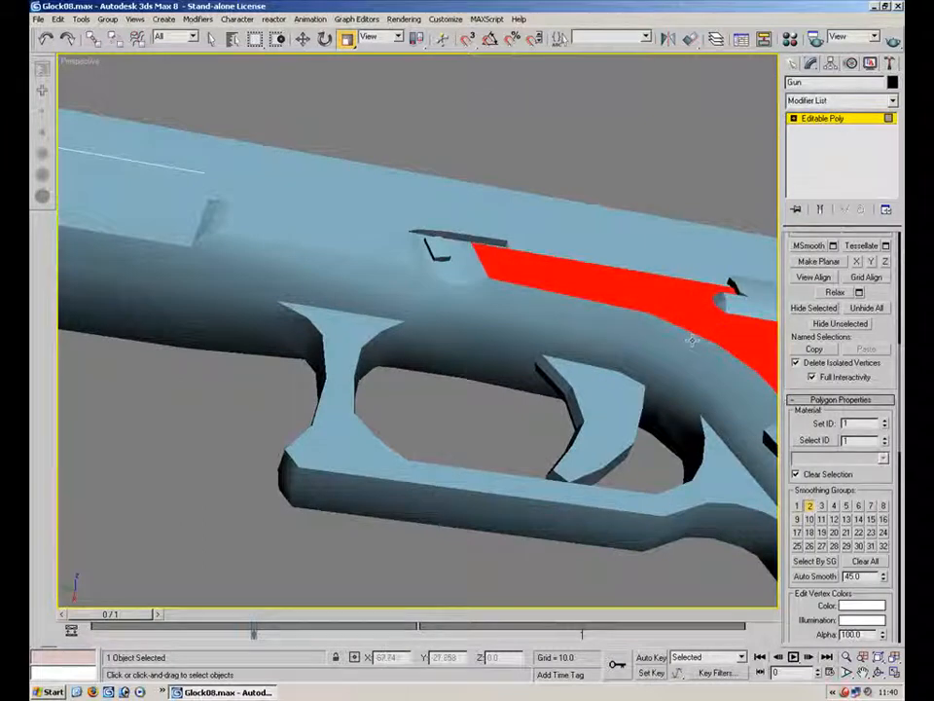
{"action": "left_click", "coordinate": [692, 339]}
{"action": "left_click", "coordinate": [535, 388]}
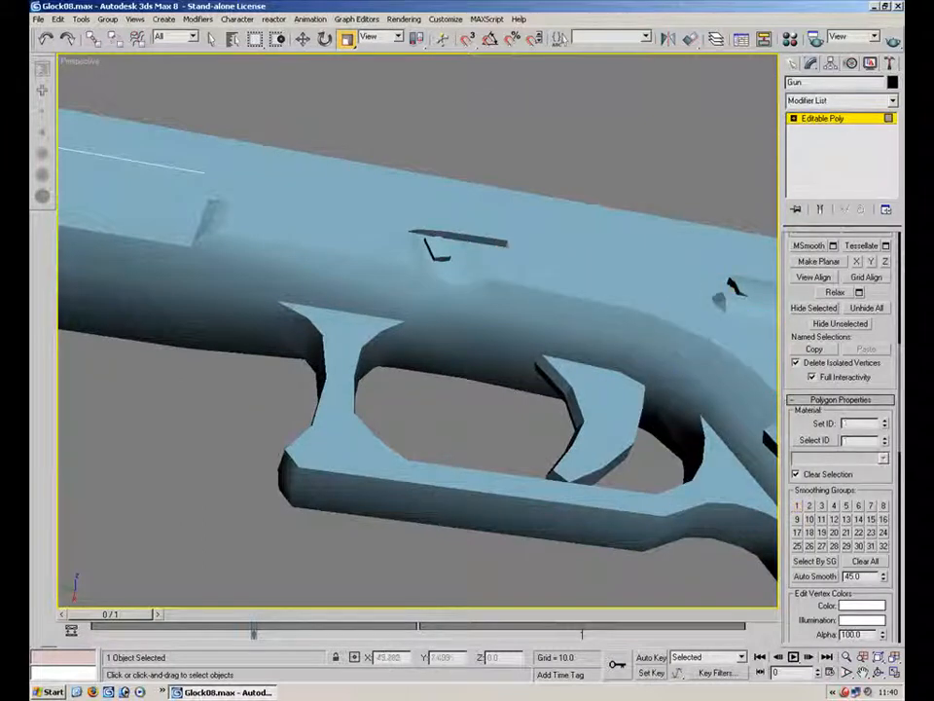
Assign smoothing group 1 to the polygons surrounding the slide stop lever on the frame
{"action": "middle_click_drag", "start_coordinate": [457, 317], "coordinate": [419, 371], "text": "alt"}
{"action": "scroll", "coordinate": [433, 344], "scroll_direction": "up", "scroll_amount": 4}
{"action": "middle_click_drag", "start_coordinate": [471, 310], "coordinate": [511, 331], "text": "alt"}
{"action": "left_click", "coordinate": [517, 334]}
{"action": "left_click_drag", "start_coordinate": [474, 337], "coordinate": [391, 330]}
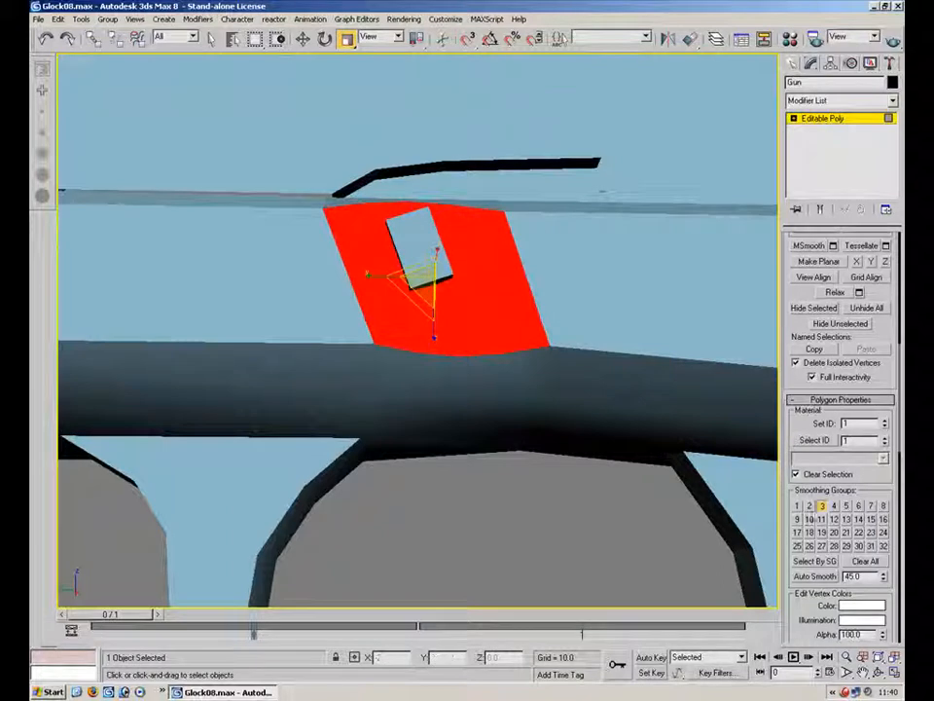
{"action": "left_click", "coordinate": [796, 507]}
{"action": "left_click", "coordinate": [591, 512]}
{"action": "mouse_move", "coordinate": [530, 433]}
{"action": "middle_mouse_down", "text": "alt"}
{"action": "mouse_move", "coordinate": [515, 326]}
{"action": "mouse_move", "coordinate": [517, 414]}
{"action": "mouse_move", "coordinate": [457, 371]}
{"action": "mouse_move", "coordinate": [223, 408]}
{"action": "middle_mouse_up", "text": "alt"}
{"action": "left_click", "coordinate": [515, 298]}
{"action": "left_click", "coordinate": [485, 298], "text": "ctrl"}
{"action": "left_click", "coordinate": [454, 298], "text": "ctrl"}
{"action": "left_click", "coordinate": [415, 298], "text": "ctrl"}
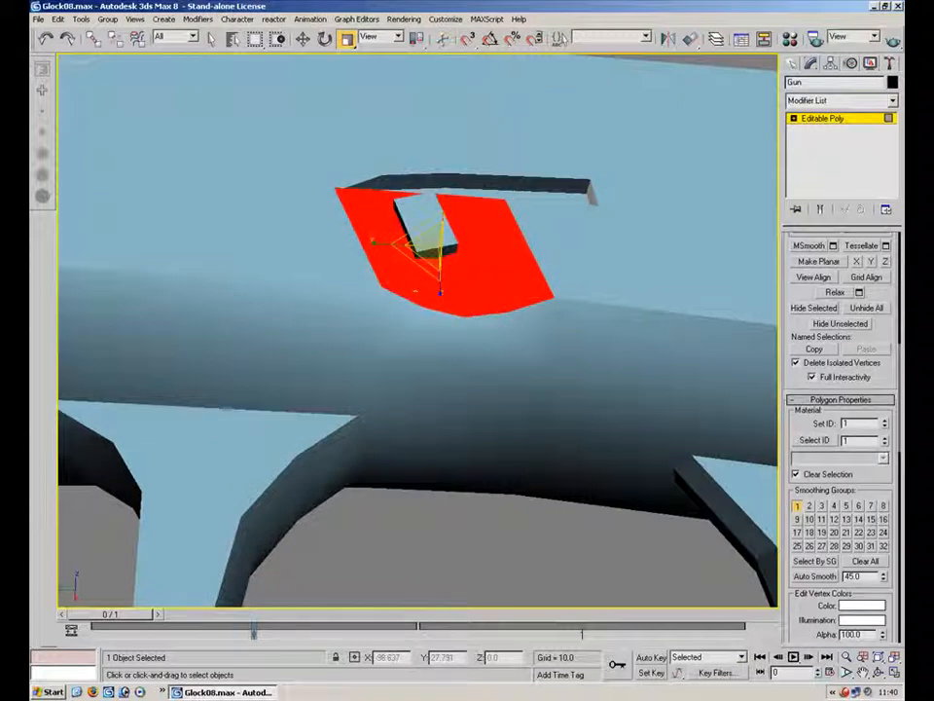
{"action": "left_click", "coordinate": [796, 506]}
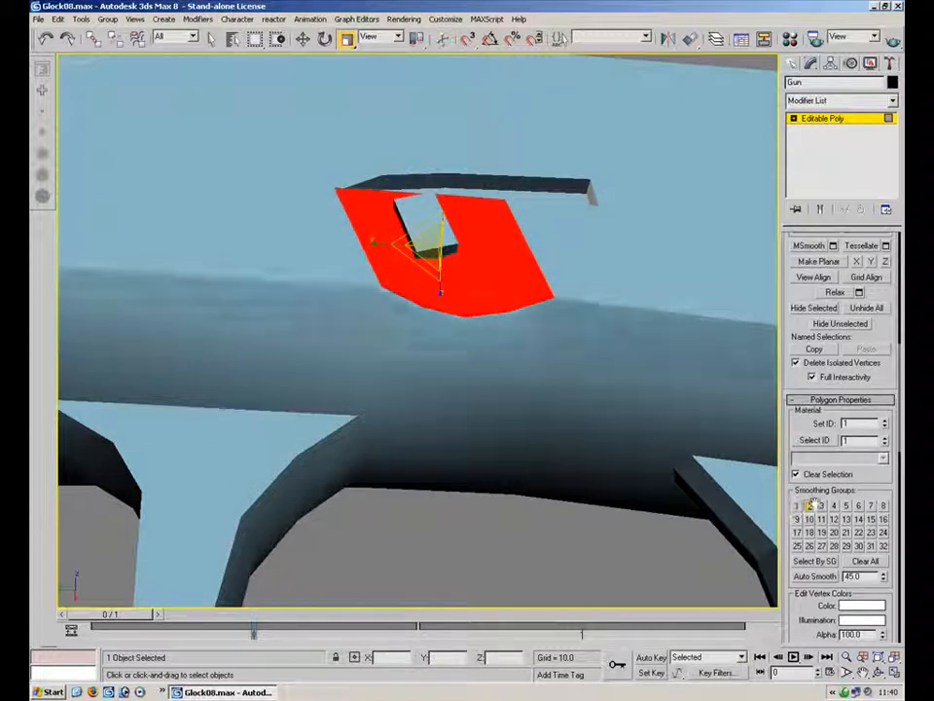
{"action": "left_click", "coordinate": [799, 508]}
{"action": "left_click", "coordinate": [800, 507]}
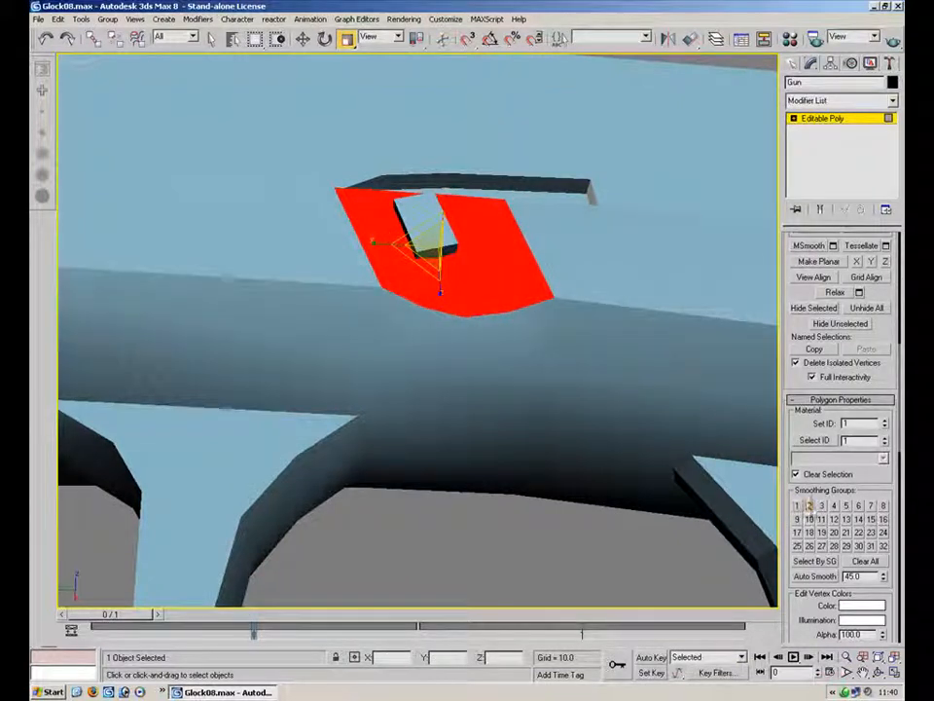
{"action": "left_click", "coordinate": [615, 550]}
Select polygons at the front end of the frame below the slide to check their smoothing groups
{"action": "middle_click_drag", "start_coordinate": [455, 304], "coordinate": [686, 331]}
{"action": "scroll", "coordinate": [685, 331], "scroll_direction": "down", "scroll_amount": 2}
{"action": "mouse_move", "coordinate": [356, 331]}
{"action": "middle_mouse_down", "text": "alt"}
{"action": "mouse_move", "coordinate": [410, 327]}
{"action": "mouse_move", "coordinate": [441, 377]}
{"action": "mouse_move", "coordinate": [408, 292]}
{"action": "middle_mouse_up", "text": "alt"}
{"action": "left_click", "coordinate": [382, 224]}
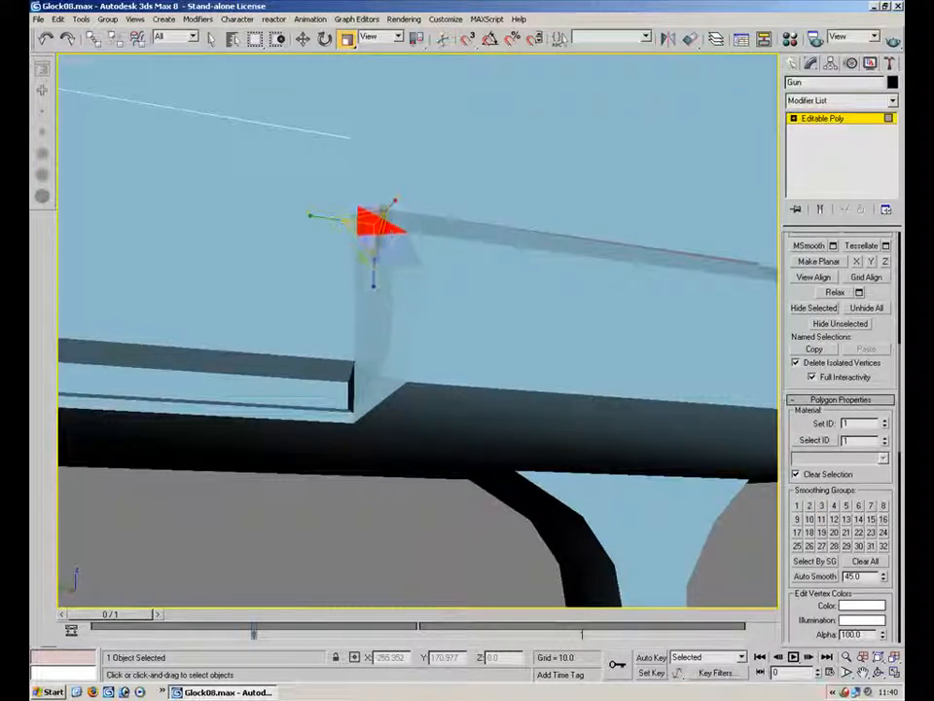
{"action": "left_click", "coordinate": [390, 253], "text": "ctrl"}
{"action": "left_click", "coordinate": [398, 283], "text": "ctrl"}
{"action": "left_click", "coordinate": [402, 329], "text": "ctrl"}
{"action": "left_click", "coordinate": [393, 366], "text": "ctrl"}
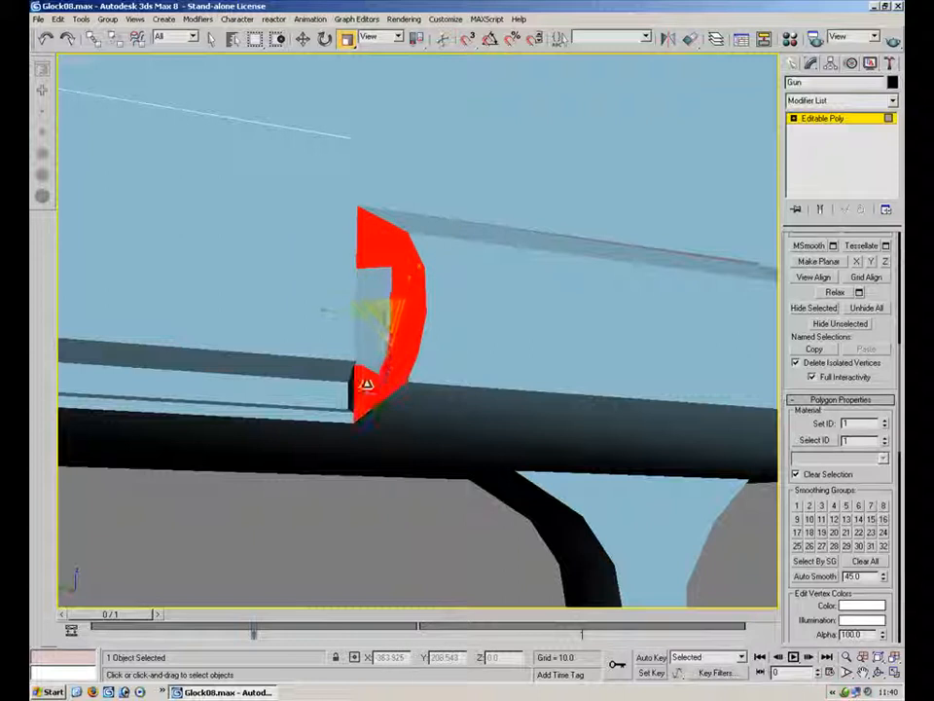
{"action": "left_click", "coordinate": [374, 277], "text": "ctrl"}
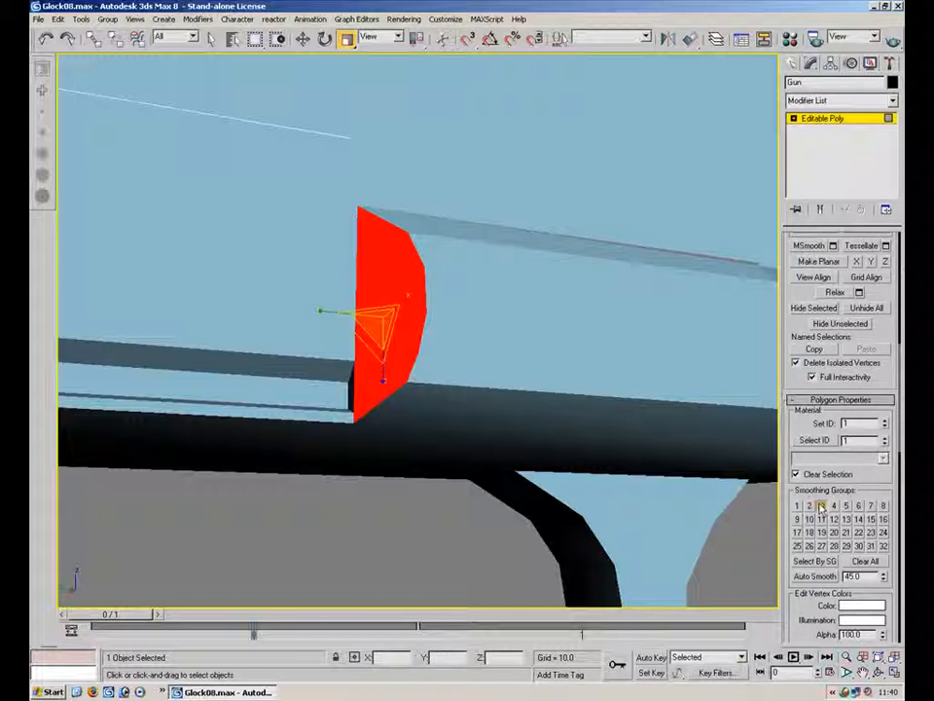
Select the strip of polygons along the frame rail and assign them smoothing group 2
{"action": "left_click", "coordinate": [553, 245]}
{"action": "middle_click_drag", "start_coordinate": [659, 328], "coordinate": [356, 427], "text": "alt"}
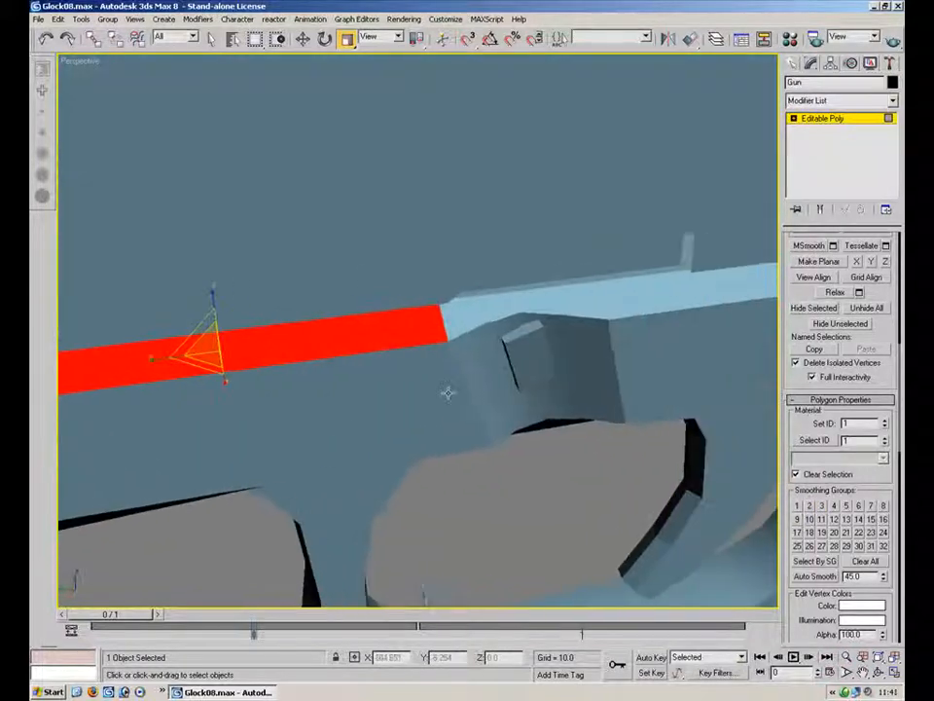
{"action": "left_click", "coordinate": [490, 314], "text": "ctrl"}
{"action": "left_click", "coordinate": [691, 313], "text": "ctrl"}
{"action": "left_click", "coordinate": [810, 508]}
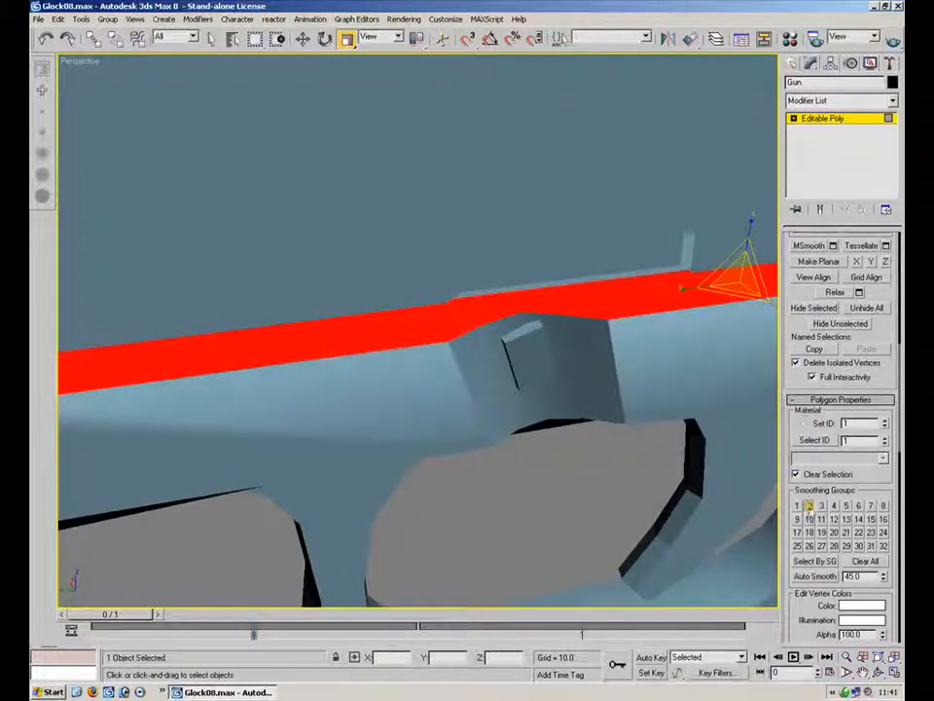
Switch to edge mode and turn hidden diagonals on the frame below the slide with the Turn tool
{"action": "middle_click_drag", "start_coordinate": [544, 523], "coordinate": [613, 294], "text": "alt"}
{"action": "key", "text": "2"}
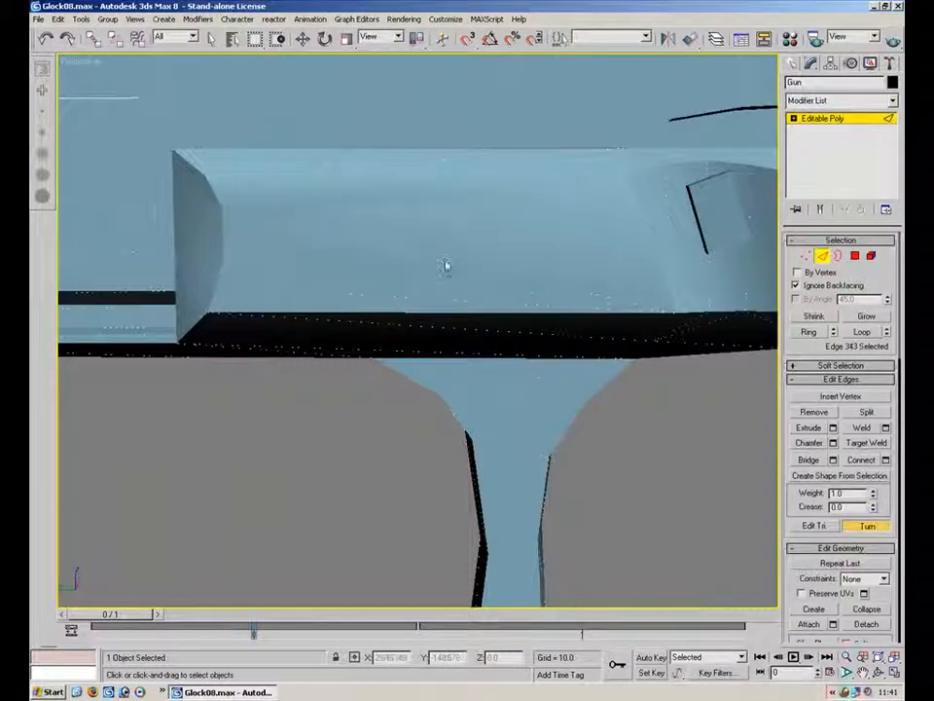
{"action": "middle_click_drag", "start_coordinate": [443, 205], "coordinate": [671, 225], "text": "alt"}
{"action": "left_click", "coordinate": [619, 413]}
{"action": "scroll", "coordinate": [484, 439], "scroll_direction": "down", "scroll_amount": 6}
{"action": "middle_click_drag", "start_coordinate": [483, 439], "coordinate": [399, 428], "text": "alt"}
{"action": "middle_click_drag", "start_coordinate": [622, 394], "coordinate": [375, 365], "text": "alt"}
{"action": "middle_click_drag", "start_coordinate": [739, 453], "coordinate": [419, 245]}
{"action": "left_click", "coordinate": [486, 483]}
Select three polygons at the bottom of the grip and assign them smoothing group 1
{"action": "left_click", "coordinate": [855, 256]}
{"action": "middle_click_drag", "start_coordinate": [552, 486], "coordinate": [543, 380]}
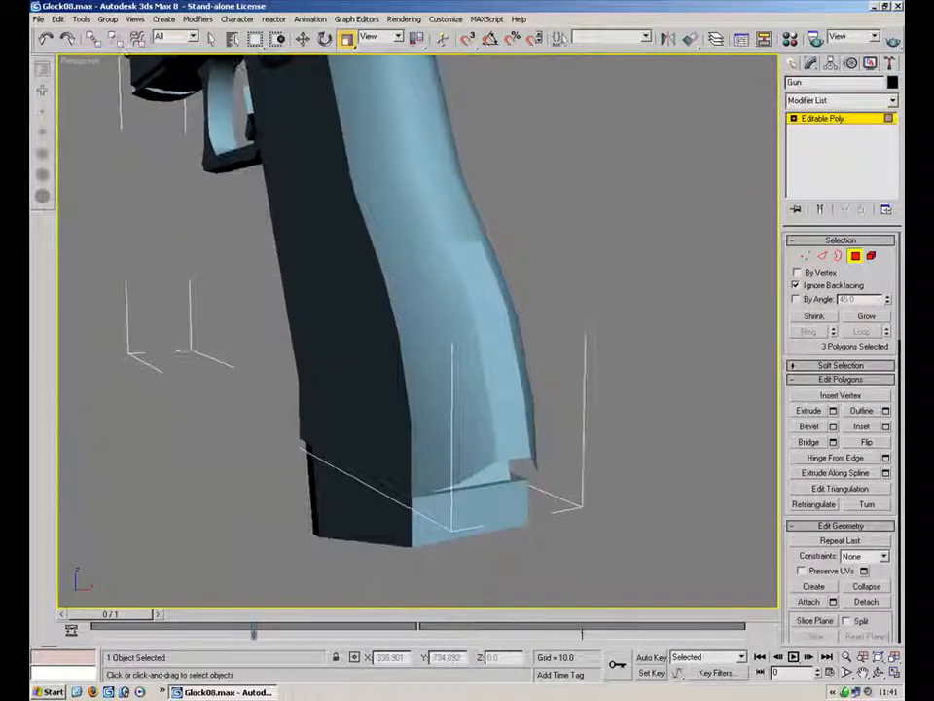
{"action": "left_click_drag", "start_coordinate": [809, 558], "coordinate": [818, 250]}
{"action": "left_click", "coordinate": [798, 623]}
{"action": "left_click", "coordinate": [671, 467]}
Switch to the magazine clip object and select all of its polygons in polygon mode
{"action": "middle_click_drag", "start_coordinate": [532, 354], "coordinate": [506, 326], "text": "alt"}
{"action": "left_click", "coordinate": [582, 393]}
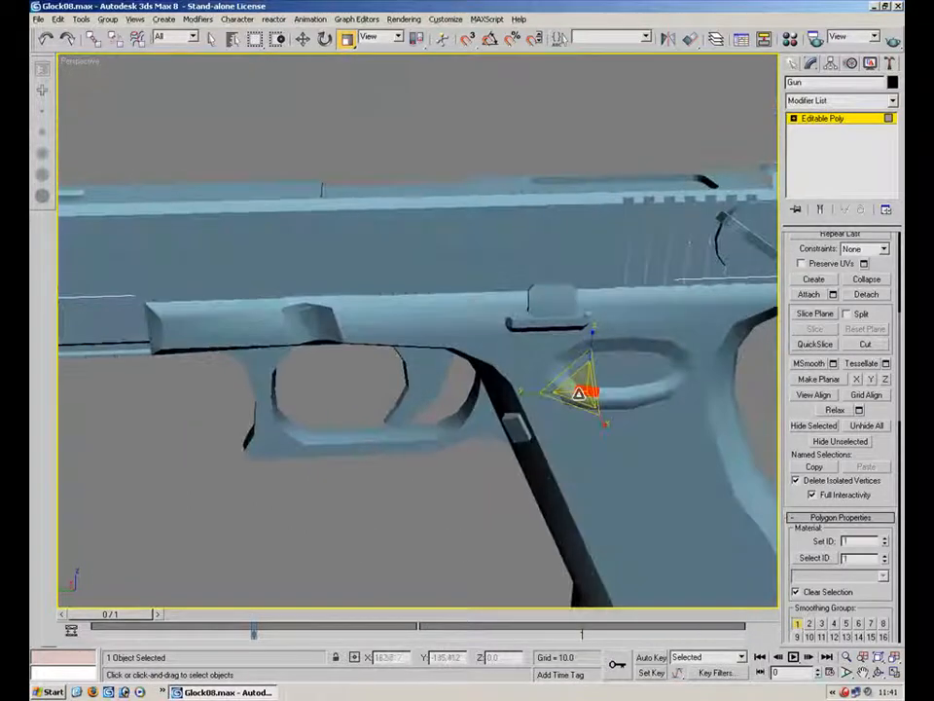
{"action": "left_click", "coordinate": [846, 121]}
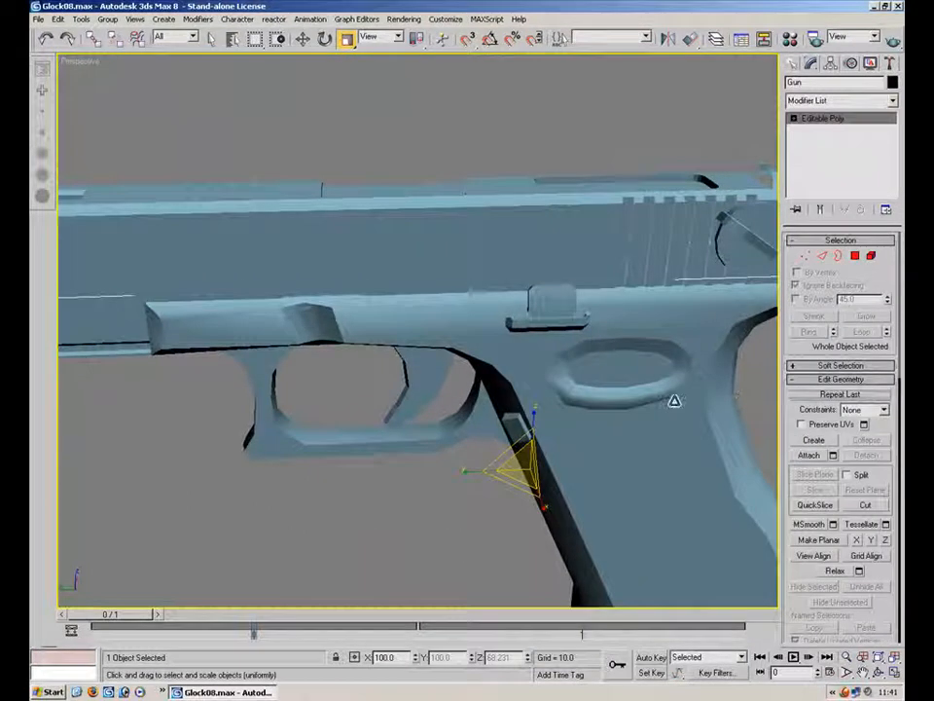
{"action": "right_click", "coordinate": [673, 400]}
{"action": "left_click", "coordinate": [704, 360]}
{"action": "middle_click_drag", "start_coordinate": [725, 409], "coordinate": [546, 321], "text": "alt"}
{"action": "left_click", "coordinate": [549, 322]}
{"action": "key", "text": "4"}
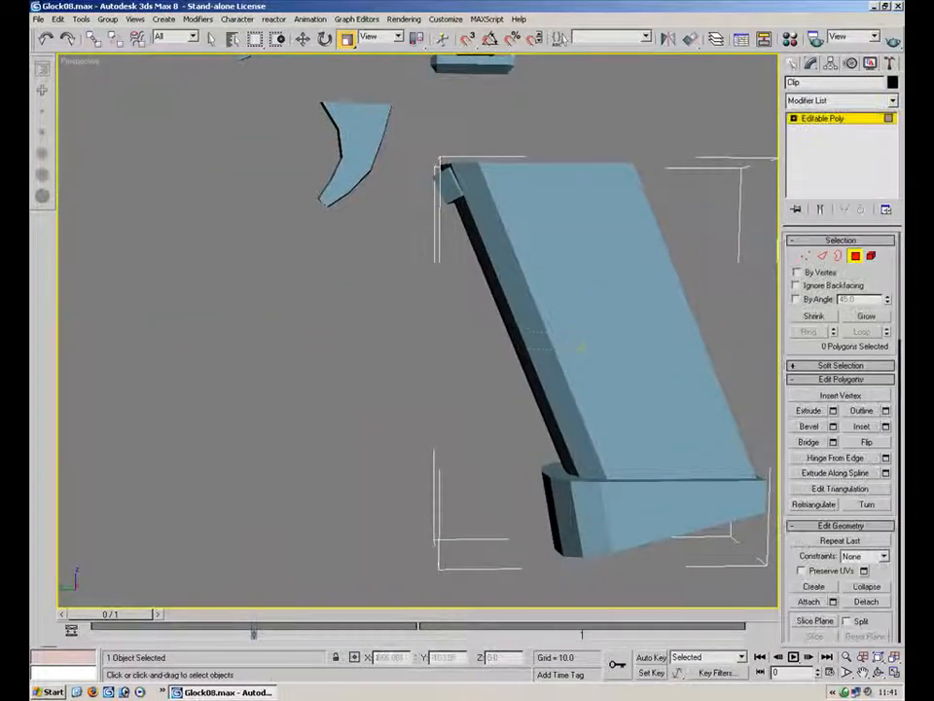
{"action": "left_click_drag", "start_coordinate": [420, 330], "coordinate": [587, 349]}
{"action": "middle_click_drag", "start_coordinate": [634, 449], "coordinate": [624, 432], "text": "alt"}
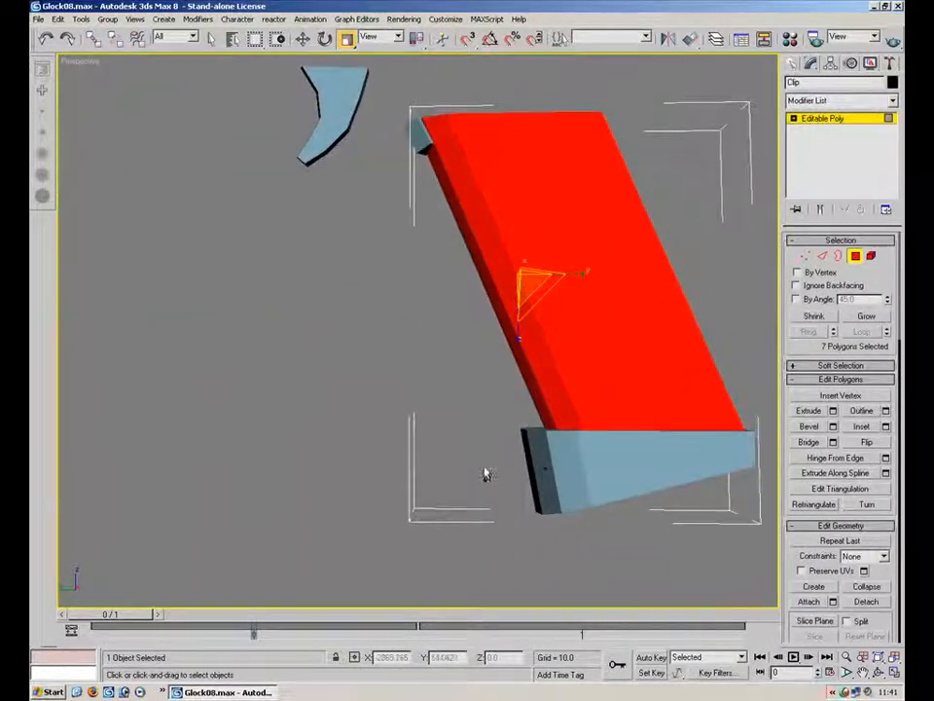
{"action": "left_click_drag", "start_coordinate": [608, 471], "coordinate": [664, 465], "text": "ctrl"}
{"action": "left_click_drag", "start_coordinate": [883, 614], "coordinate": [865, 274]}
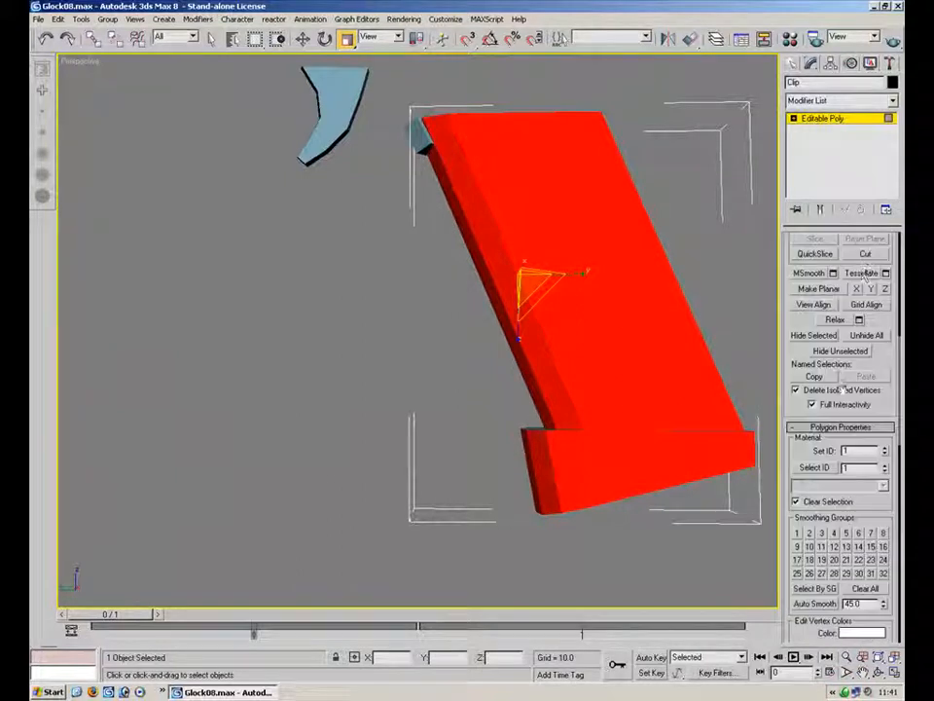
{"action": "left_click", "coordinate": [718, 575]}
Leave the magazine clip, select the small trigger-area part and switch it to polygon mode
{"action": "middle_click_drag", "start_coordinate": [512, 370], "coordinate": [354, 330], "text": "alt"}
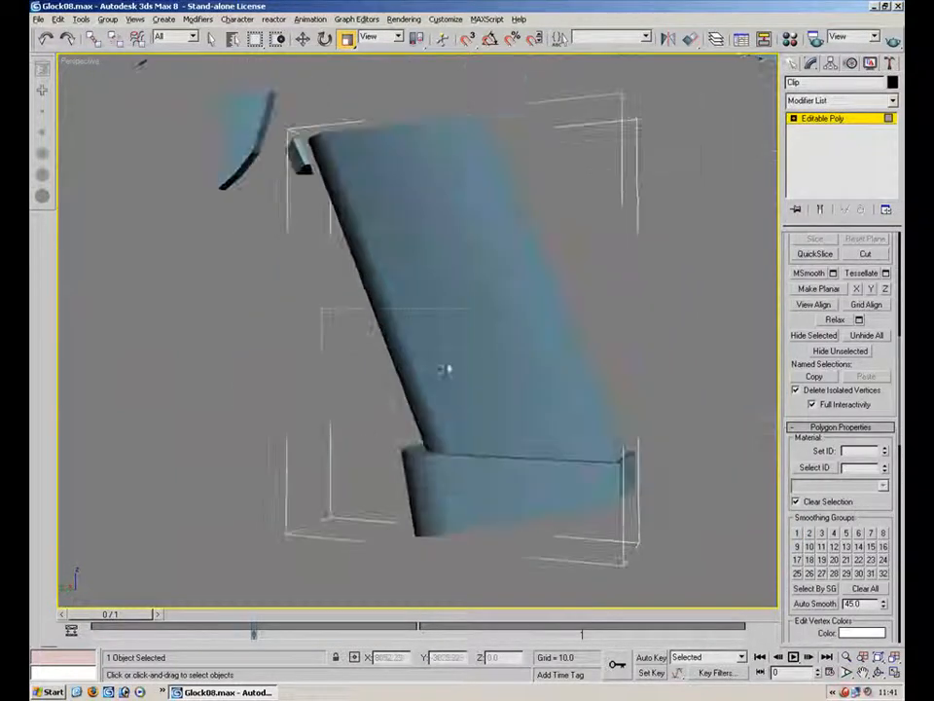
{"action": "left_click", "coordinate": [389, 292]}
{"action": "middle_click_drag", "start_coordinate": [429, 497], "coordinate": [682, 456], "text": "alt"}
{"action": "left_click", "coordinate": [649, 218]}
{"action": "middle_click_drag", "start_coordinate": [649, 219], "coordinate": [619, 184], "text": "alt"}
{"action": "scroll", "coordinate": [452, 224], "scroll_direction": "up", "scroll_amount": 5}
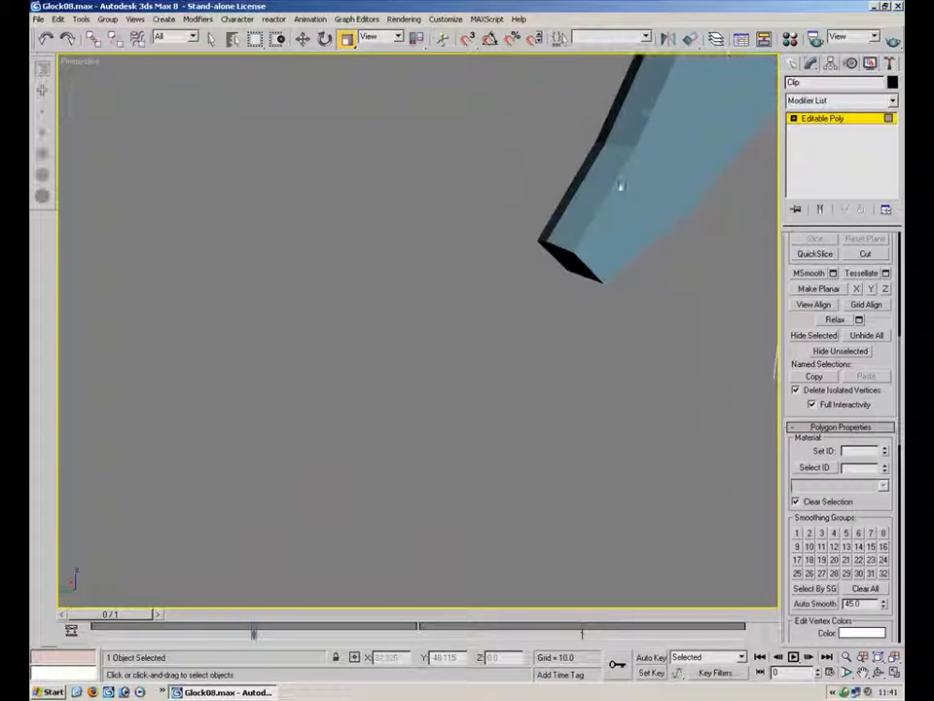
{"action": "left_click", "coordinate": [850, 118]}
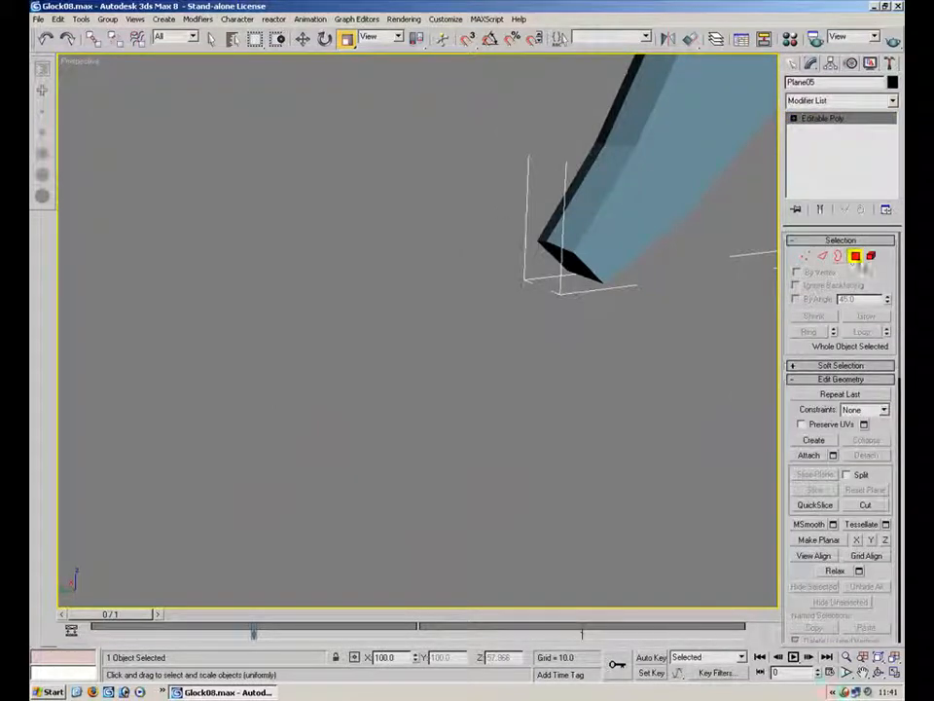
{"action": "left_click", "coordinate": [854, 255]}
{"action": "middle_click_drag", "start_coordinate": [557, 250], "coordinate": [672, 331], "text": "alt"}
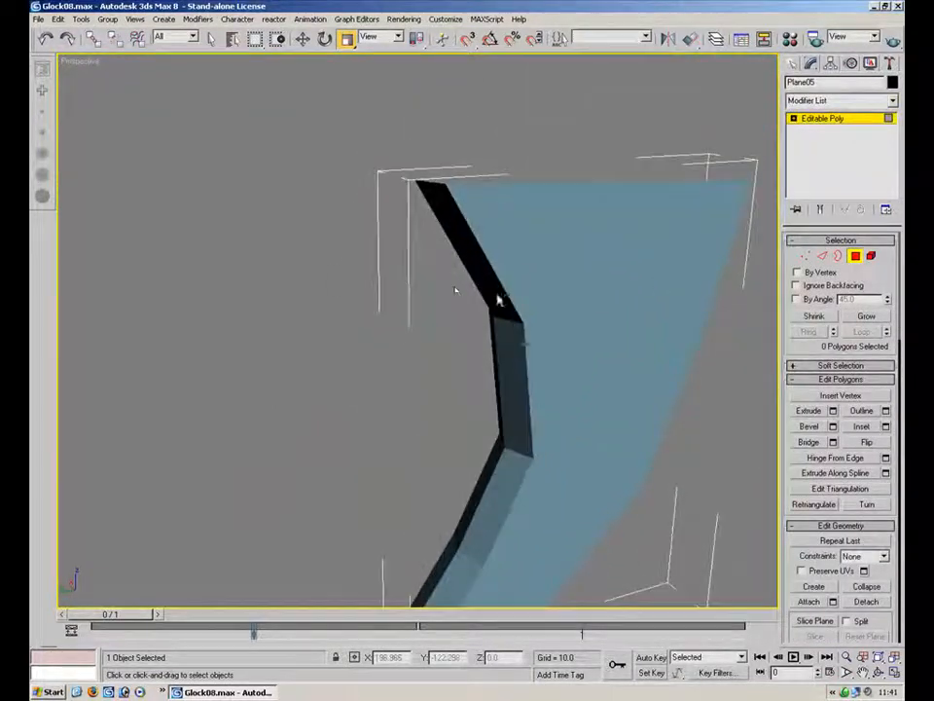
Select the six polygons along the part's edge strip and assign them smoothing group 1
{"action": "left_click_drag", "start_coordinate": [454, 292], "coordinate": [493, 298]}
{"action": "left_click_drag", "start_coordinate": [475, 363], "coordinate": [515, 376], "text": "ctrl"}
{"action": "left_click_drag", "start_coordinate": [434, 488], "coordinate": [484, 514], "text": "ctrl"}
{"action": "middle_click_drag", "start_coordinate": [480, 514], "coordinate": [496, 382]}
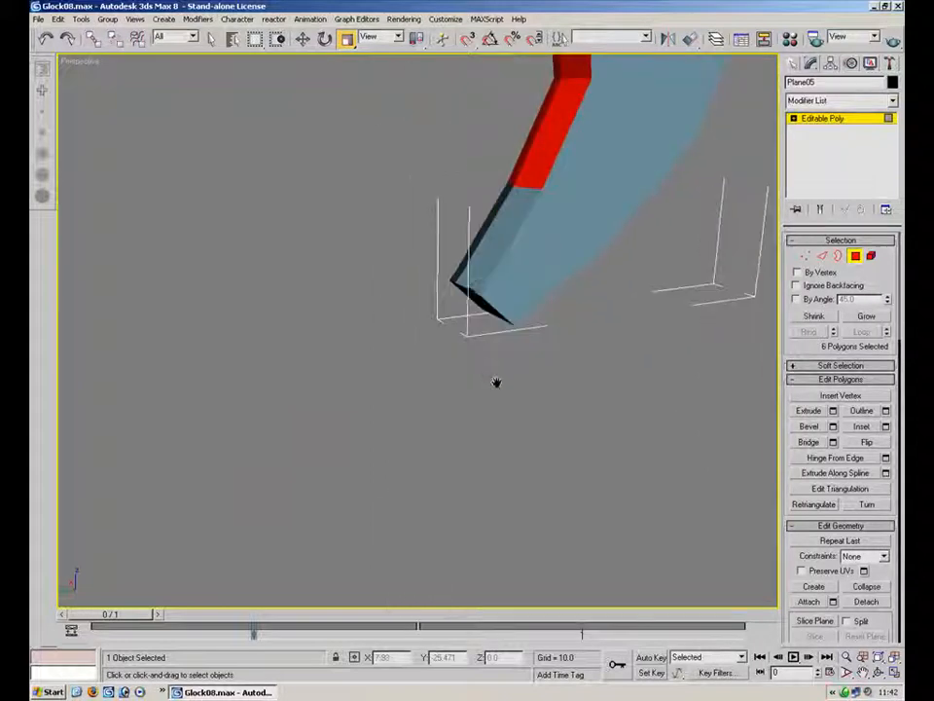
{"action": "left_click_drag", "start_coordinate": [465, 209], "coordinate": [501, 235], "text": "ctrl"}
{"action": "scroll", "coordinate": [816, 571], "scroll_direction": "down", "scroll_amount": 5}
{"action": "scroll", "coordinate": [796, 561], "scroll_direction": "down", "scroll_amount": 4}
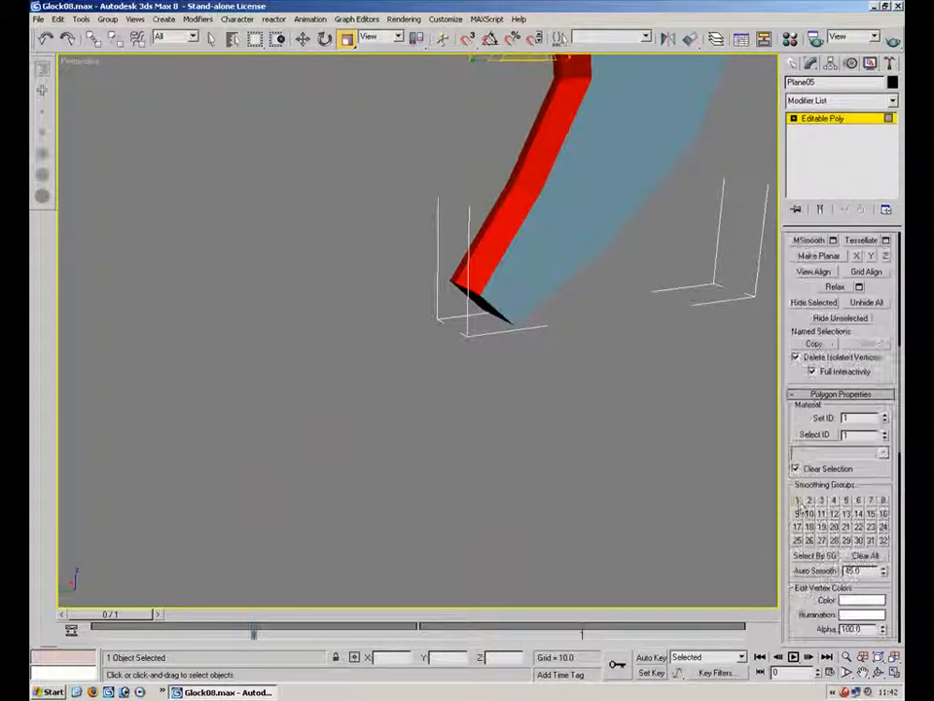
{"action": "left_click", "coordinate": [798, 503]}
Select the polygons of the part's front face and assign them smoothing group 1
{"action": "left_click", "coordinate": [646, 432]}
{"action": "middle_click_drag", "start_coordinate": [590, 70], "coordinate": [529, 594]}
{"action": "scroll", "coordinate": [529, 594], "scroll_direction": "down", "scroll_amount": 5}
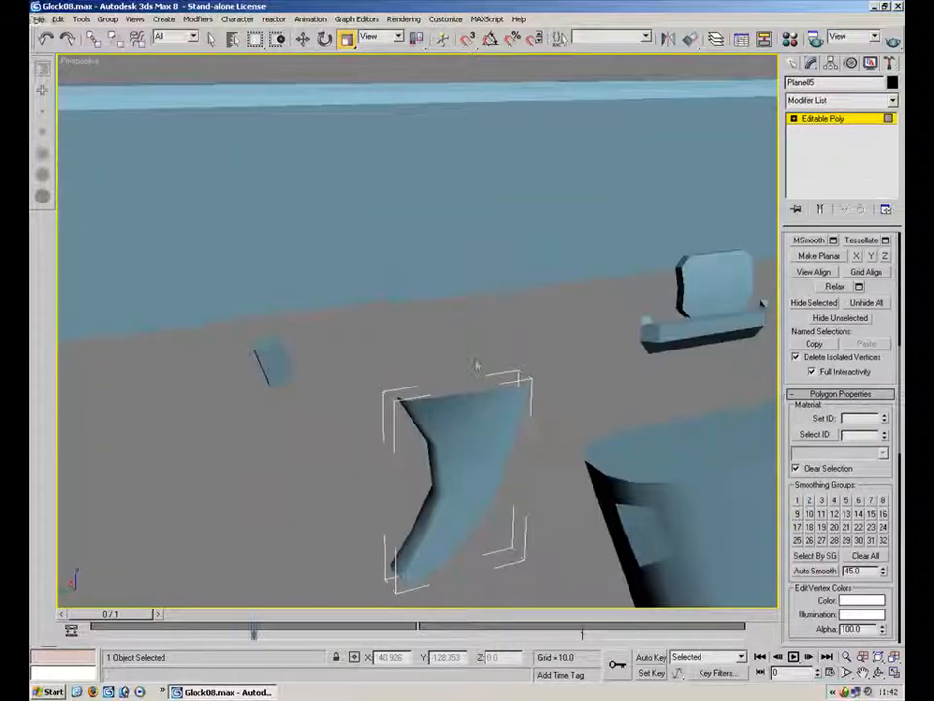
{"action": "left_click", "coordinate": [448, 397]}
{"action": "left_click", "coordinate": [484, 478], "text": "ctrl"}
{"action": "left_click", "coordinate": [451, 528], "text": "ctrl"}
{"action": "left_click", "coordinate": [428, 558], "text": "ctrl"}
{"action": "left_click", "coordinate": [796, 500]}
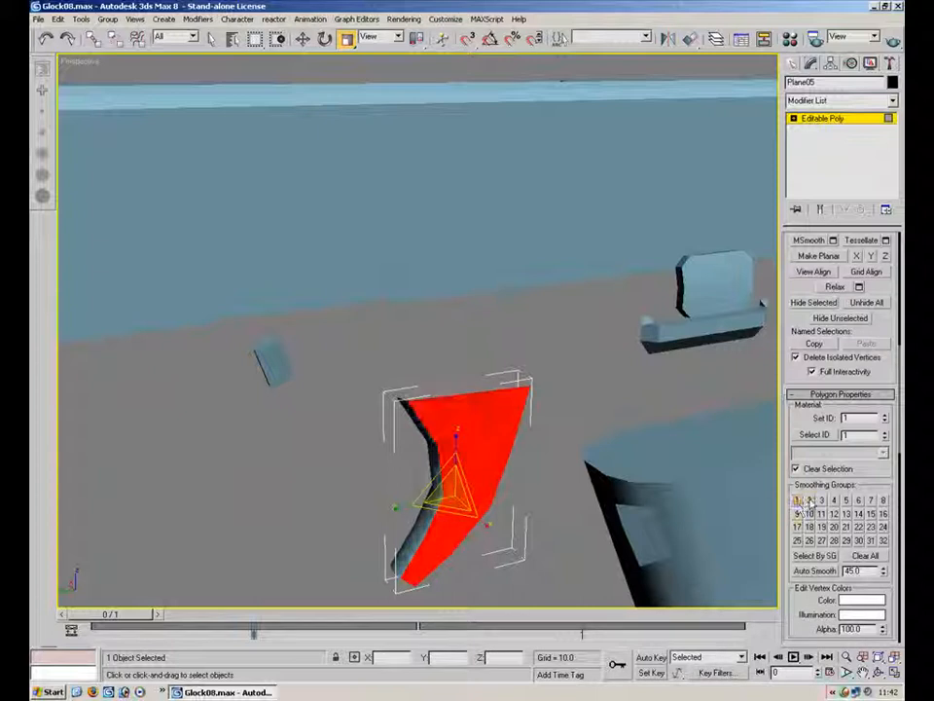
Select the edge strip on the part's other side and assign it smoothing group 1
{"action": "left_click", "coordinate": [565, 498]}
{"action": "middle_click_drag", "start_coordinate": [543, 527], "coordinate": [533, 288], "text": "alt"}
{"action": "left_click", "coordinate": [362, 189]}
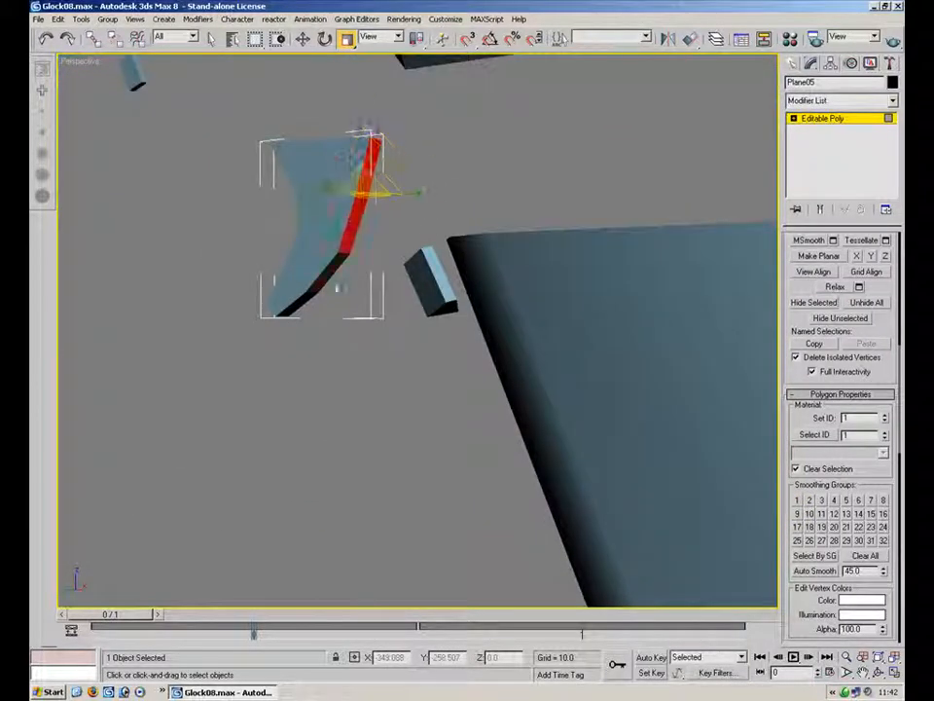
{"action": "left_click", "coordinate": [305, 299], "text": "ctrl"}
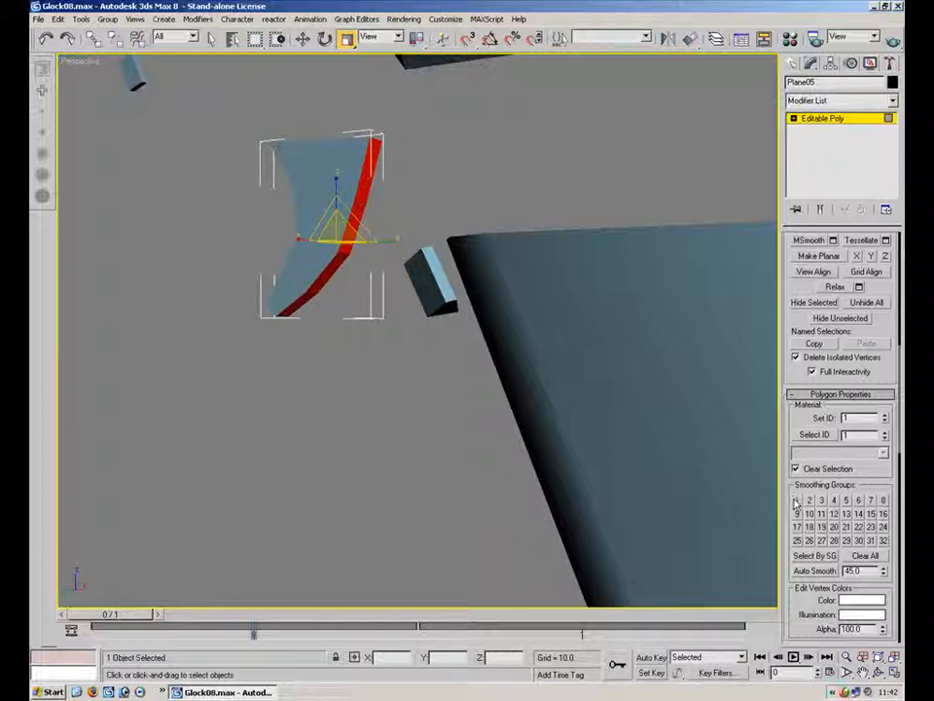
{"action": "left_click", "coordinate": [504, 443]}
Select the slide catch part and switch it to polygon mode
{"action": "middle_click_drag", "start_coordinate": [427, 261], "coordinate": [389, 376], "text": "alt"}
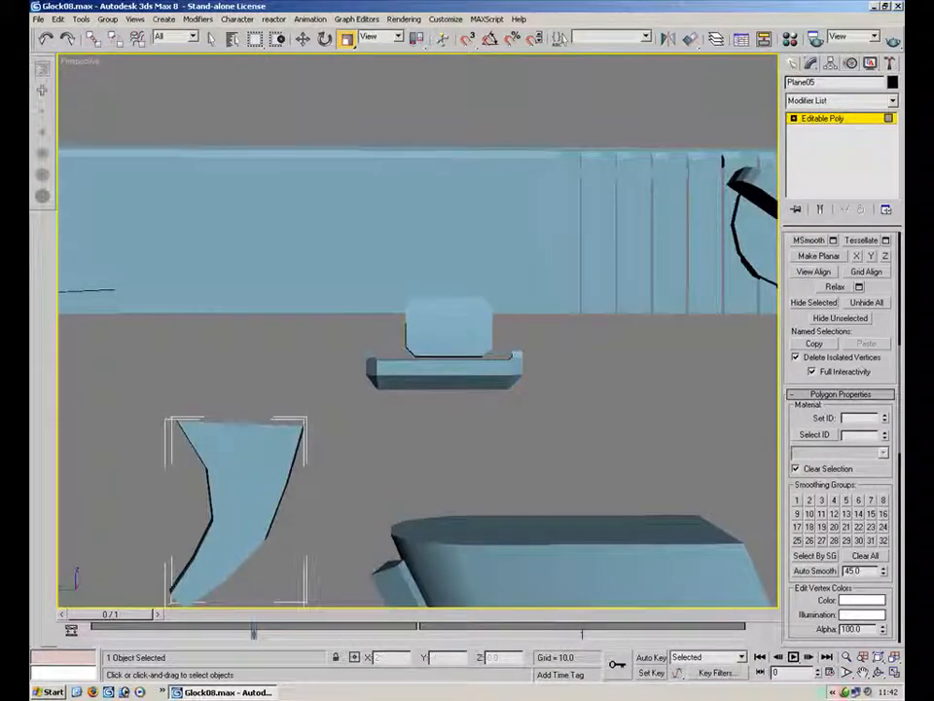
{"action": "left_click", "coordinate": [506, 375]}
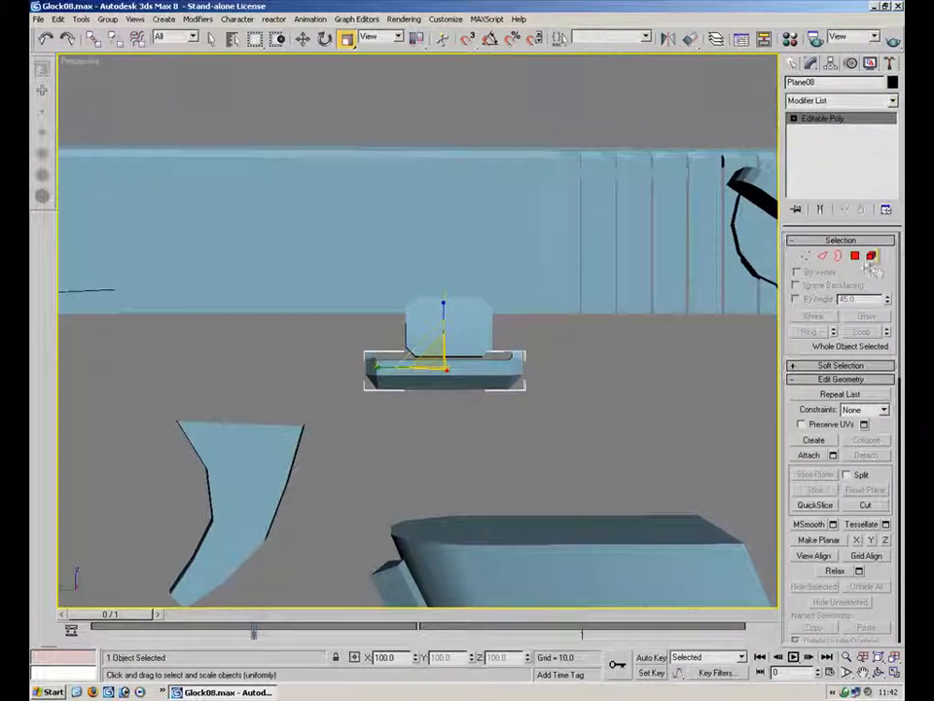
{"action": "left_click", "coordinate": [854, 256]}
{"action": "mouse_move", "coordinate": [463, 358]}
{"action": "middle_mouse_down", "text": "alt"}
{"action": "mouse_move", "coordinate": [458, 298]}
{"action": "mouse_move", "coordinate": [454, 361]}
{"action": "middle_mouse_up", "text": "alt"}
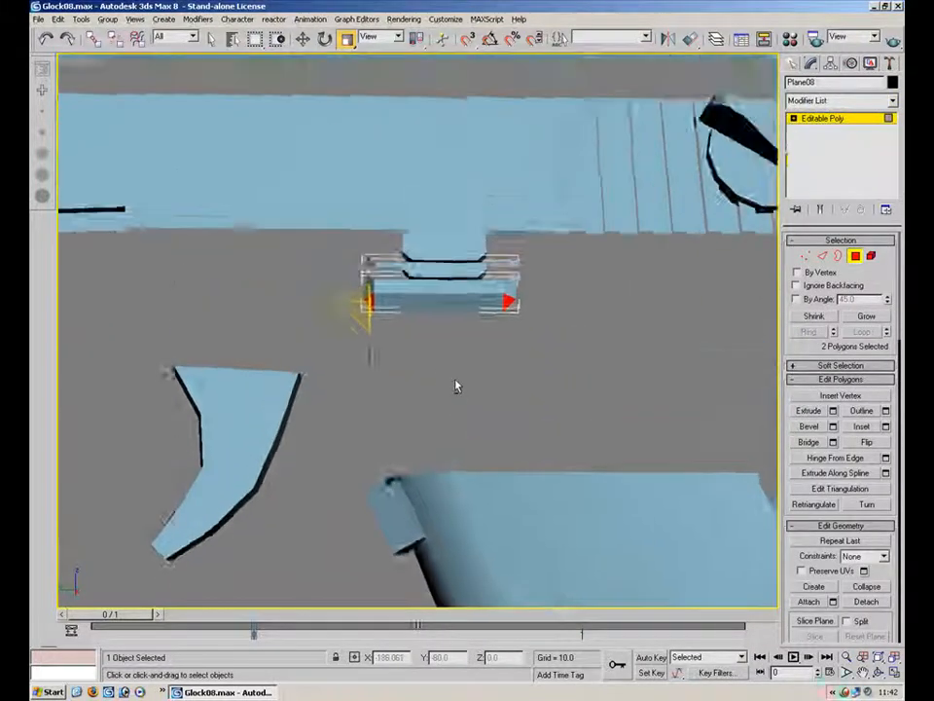
Select the eight polygons of the slide catch's bar and assign them smoothing group 1
{"action": "scroll", "coordinate": [443, 268], "scroll_direction": "up", "scroll_amount": 5}
{"action": "left_click", "coordinate": [446, 263]}
{"action": "left_click", "coordinate": [630, 230], "text": "ctrl"}
{"action": "middle_click_drag", "start_coordinate": [636, 283], "coordinate": [516, 482], "text": "alt"}
{"action": "left_click", "coordinate": [480, 492], "text": "ctrl"}
{"action": "left_click", "coordinate": [480, 475], "text": "ctrl"}
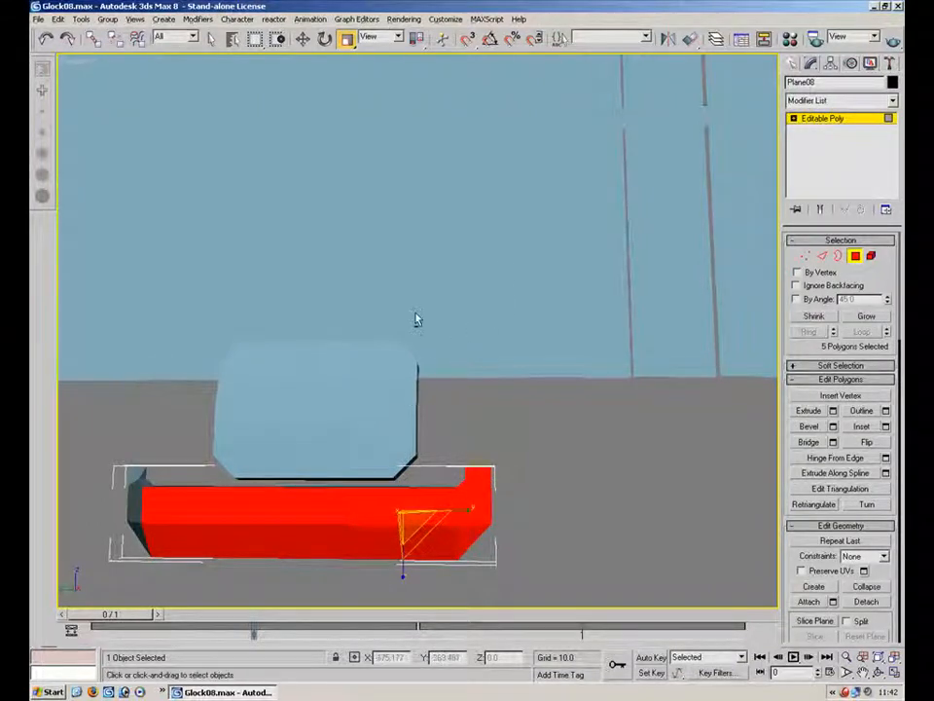
{"action": "middle_click_drag", "start_coordinate": [618, 402], "coordinate": [462, 367], "text": "alt"}
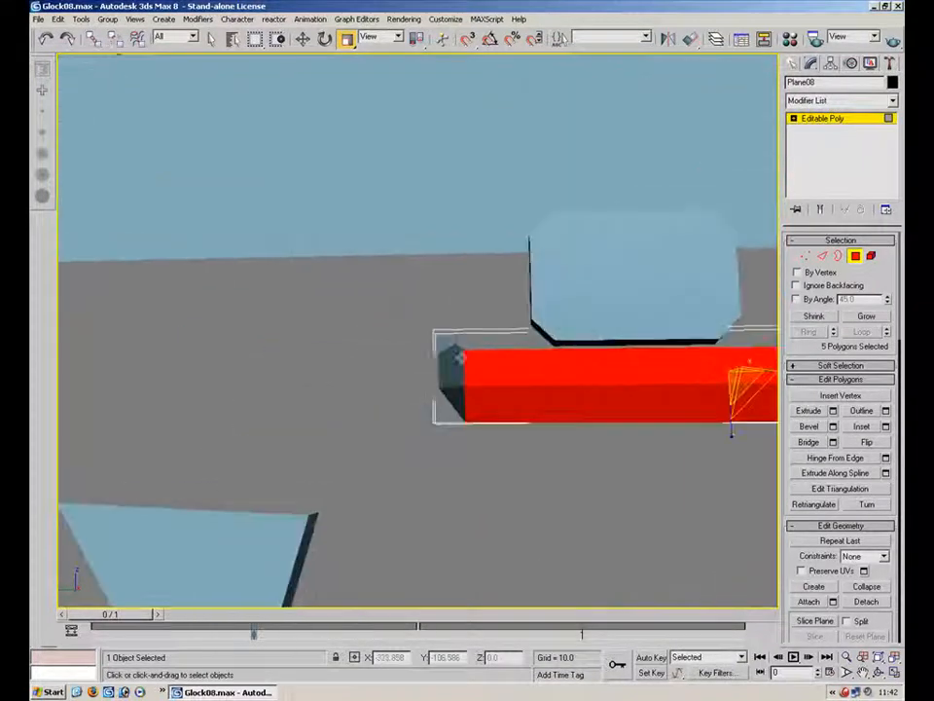
{"action": "left_click", "coordinate": [452, 374], "text": "ctrl"}
{"action": "left_click", "coordinate": [455, 402], "text": "ctrl"}
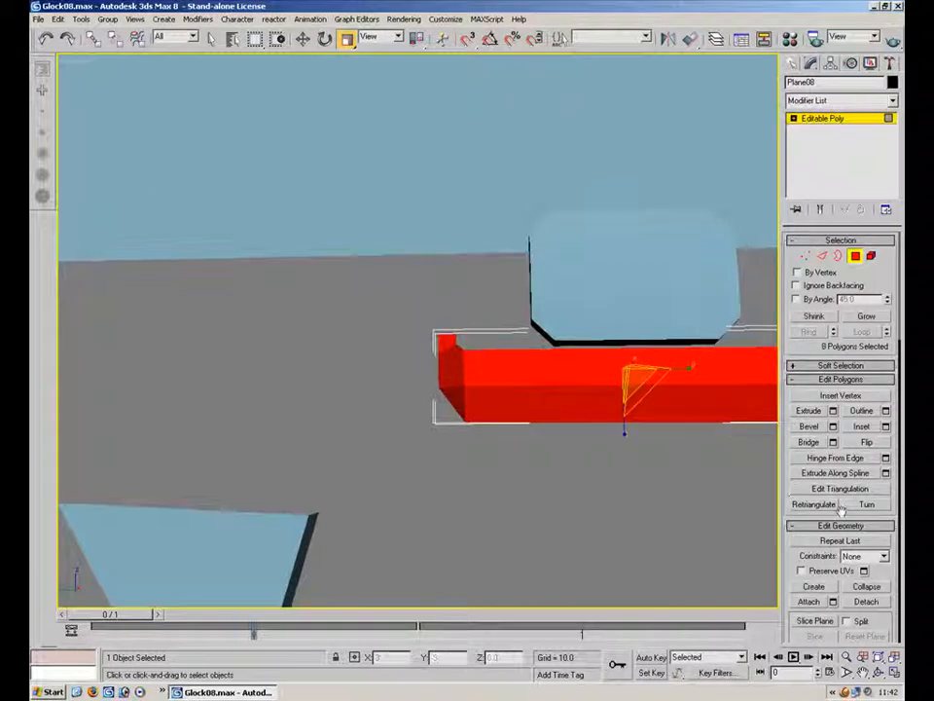
{"action": "scroll", "coordinate": [816, 504], "scroll_direction": "down", "scroll_amount": 5}
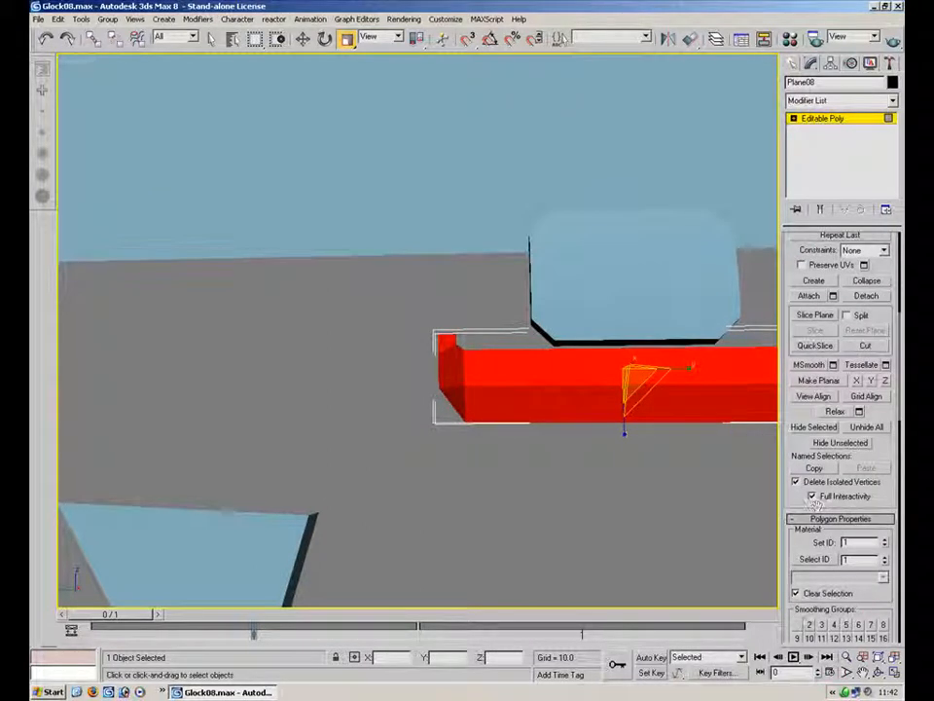
{"action": "left_click", "coordinate": [797, 625]}
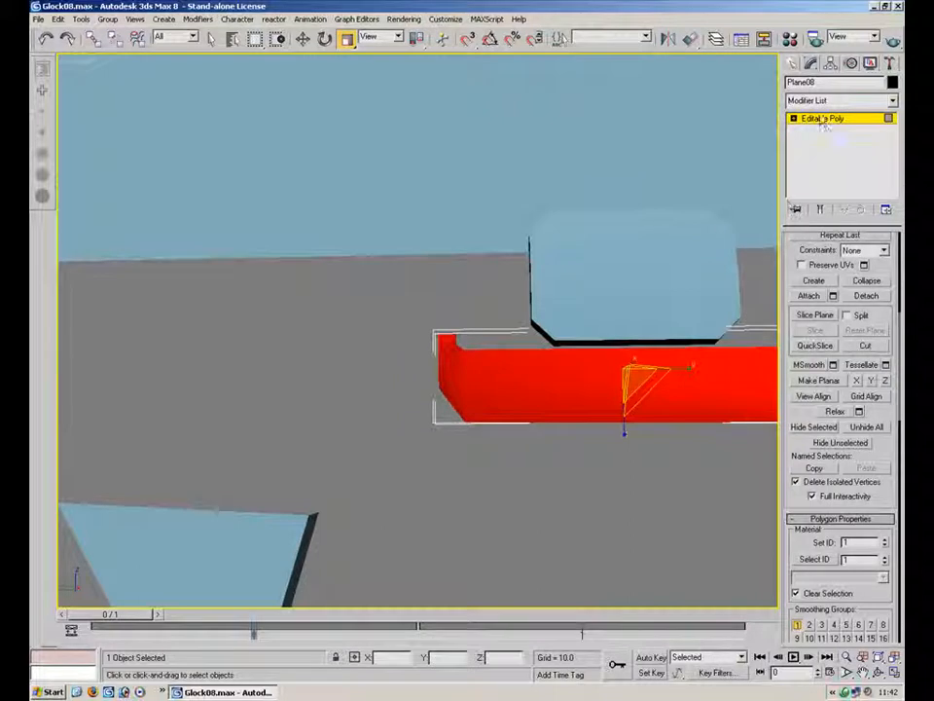
Leave sub-object mode, select the slide object and switch it to polygon mode
{"action": "left_click", "coordinate": [823, 118]}
{"action": "left_click", "coordinate": [526, 330]}
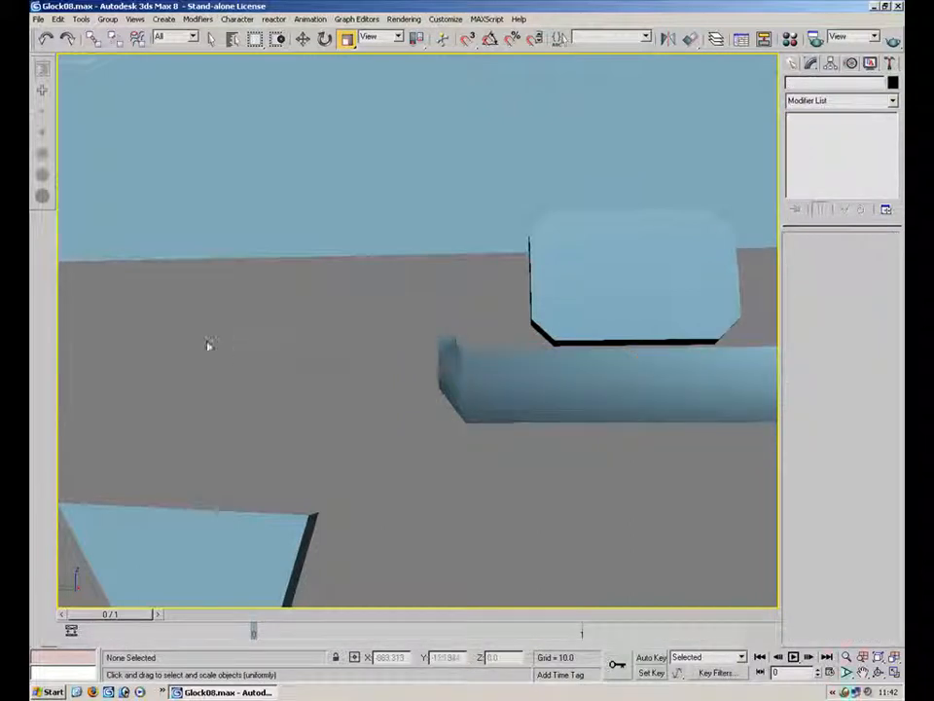
{"action": "scroll", "coordinate": [312, 355], "scroll_direction": "down", "scroll_amount": 8}
{"action": "middle_click_drag", "start_coordinate": [312, 354], "coordinate": [333, 239], "text": "alt"}
{"action": "scroll", "coordinate": [474, 267], "scroll_direction": "up", "scroll_amount": 5}
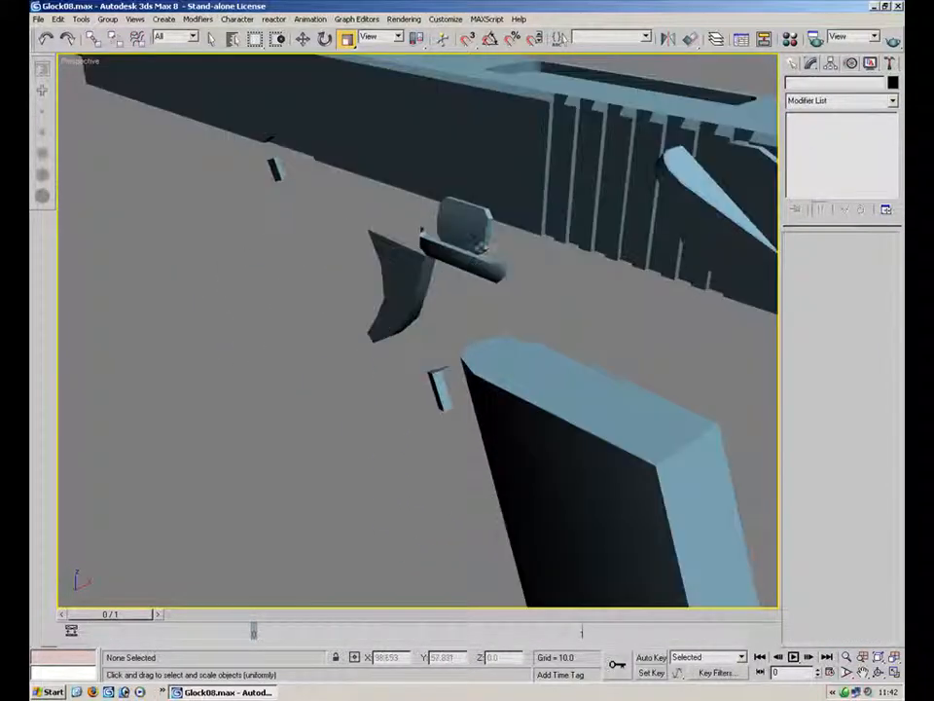
{"action": "middle_click_drag", "start_coordinate": [460, 261], "coordinate": [346, 288], "text": "alt"}
{"action": "scroll", "coordinate": [479, 219], "scroll_direction": "down", "scroll_amount": 3}
{"action": "left_click", "coordinate": [512, 195]}
{"action": "left_click", "coordinate": [856, 256]}
{"action": "left_click", "coordinate": [410, 201]}
Select all of the slide's polygons and assign them smoothing group 1
{"action": "scroll", "coordinate": [439, 241], "scroll_direction": "up", "scroll_amount": 3}
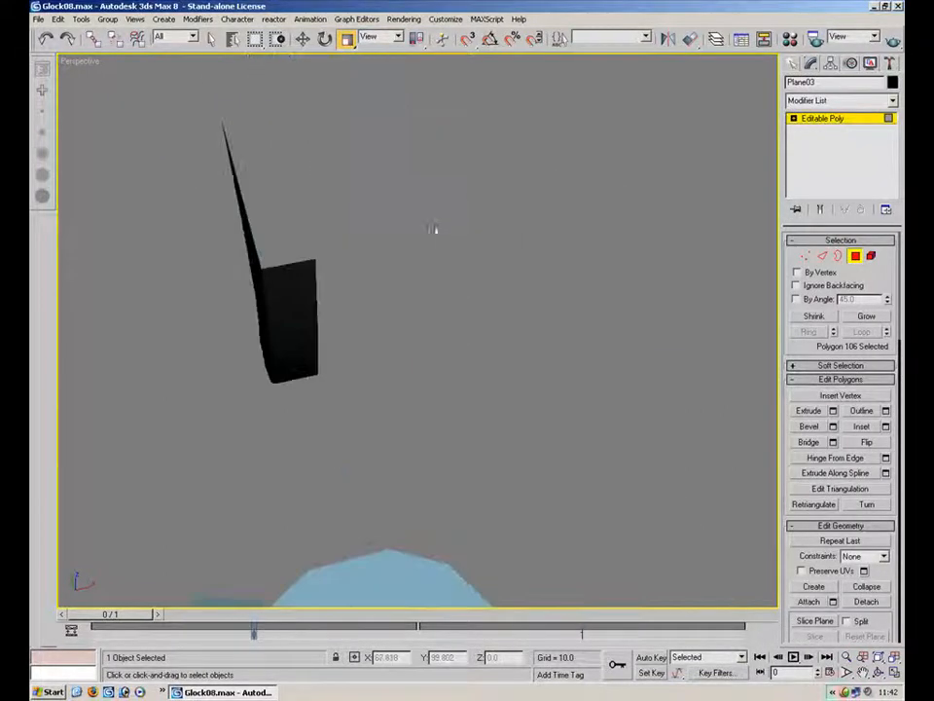
{"action": "scroll", "coordinate": [409, 202], "scroll_direction": "down", "scroll_amount": 1}
{"action": "middle_click_drag", "start_coordinate": [408, 203], "coordinate": [418, 180], "text": "alt"}
{"action": "middle_click_drag", "start_coordinate": [418, 180], "coordinate": [311, 460]}
{"action": "key", "text": "ctrl+a"}
{"action": "left_click_drag", "start_coordinate": [880, 570], "coordinate": [879, 139]}
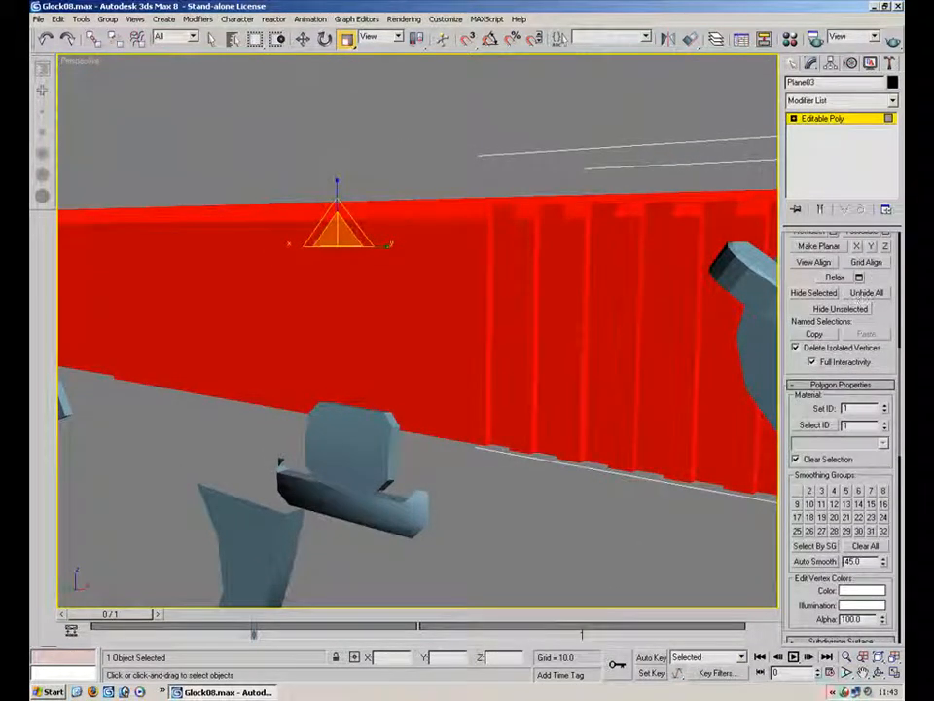
{"action": "left_click", "coordinate": [797, 491]}
{"action": "left_click", "coordinate": [798, 493]}
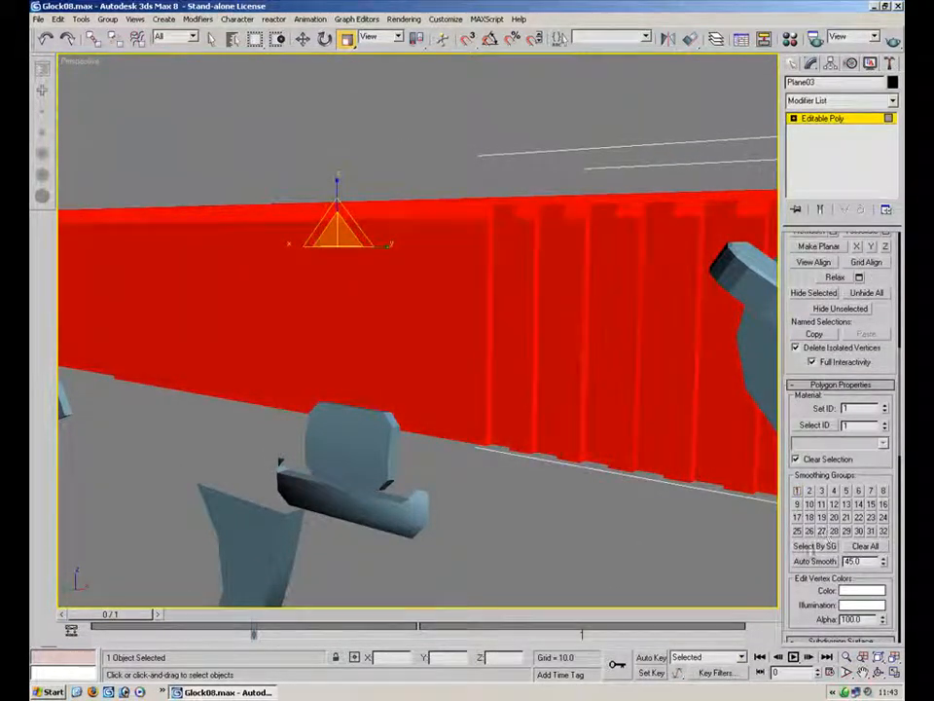
Select the polygons lining the slot and port edges on top of the slide and assign them smoothing group 2
{"action": "left_click", "coordinate": [600, 165]}
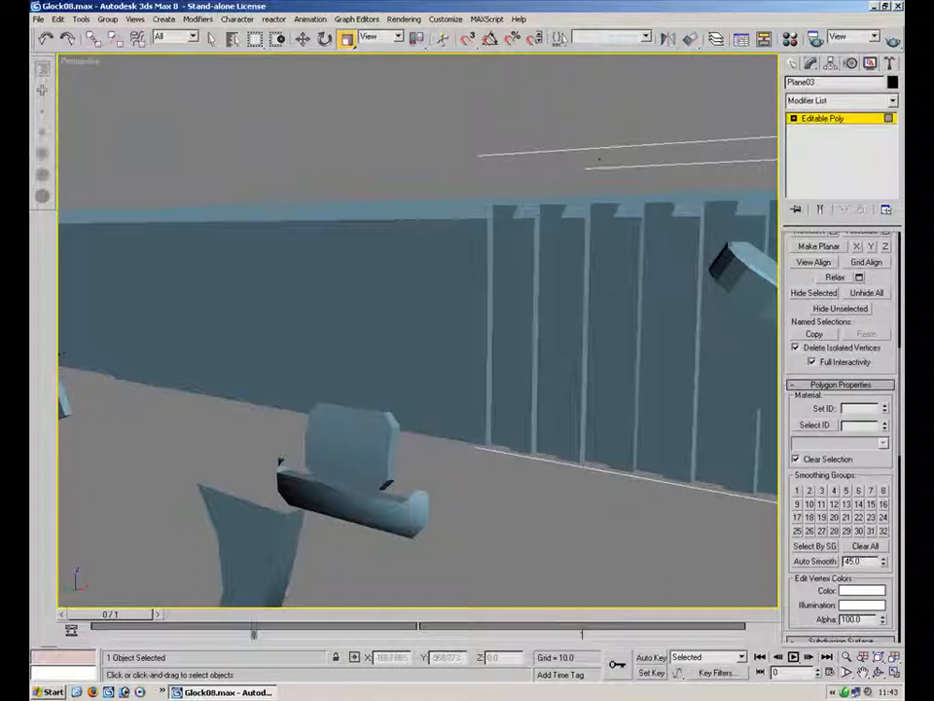
{"action": "middle_click_drag", "start_coordinate": [548, 358], "coordinate": [506, 370], "text": "alt"}
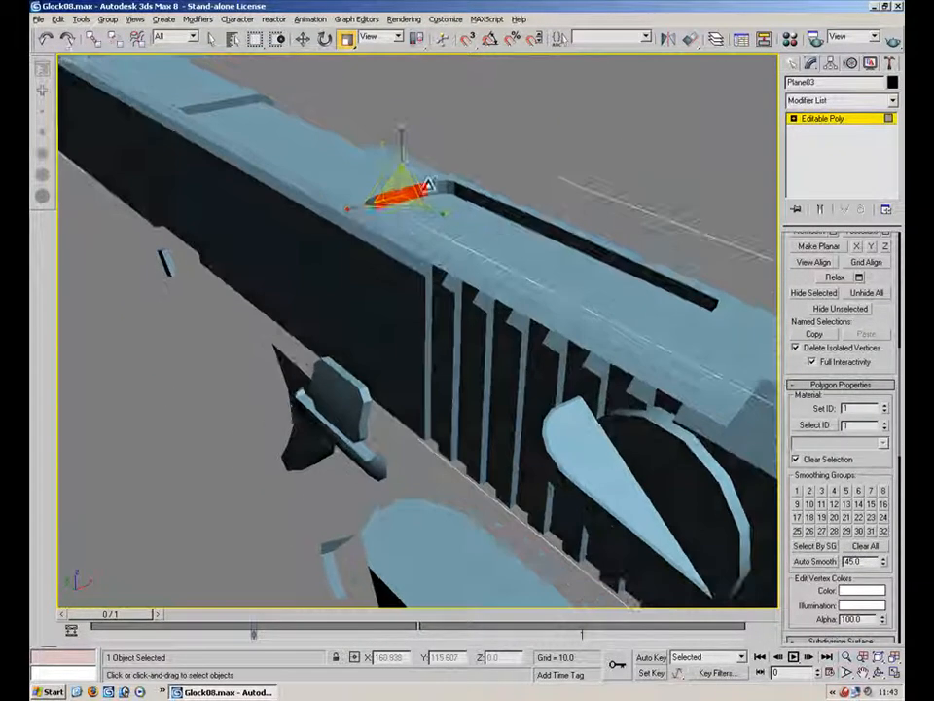
{"action": "left_click", "coordinate": [494, 207], "text": "ctrl"}
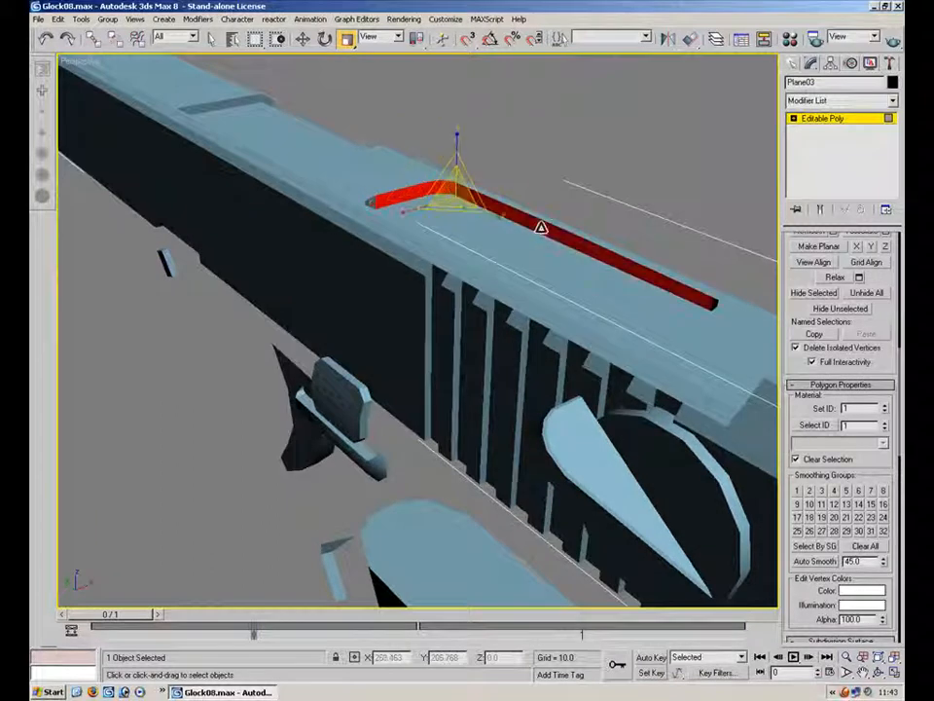
{"action": "middle_click_drag", "start_coordinate": [418, 243], "coordinate": [584, 350], "text": "alt"}
{"action": "middle_click_drag", "start_coordinate": [605, 180], "coordinate": [429, 176], "text": "alt"}
{"action": "middle_click_drag", "start_coordinate": [333, 197], "coordinate": [439, 267], "text": "alt"}
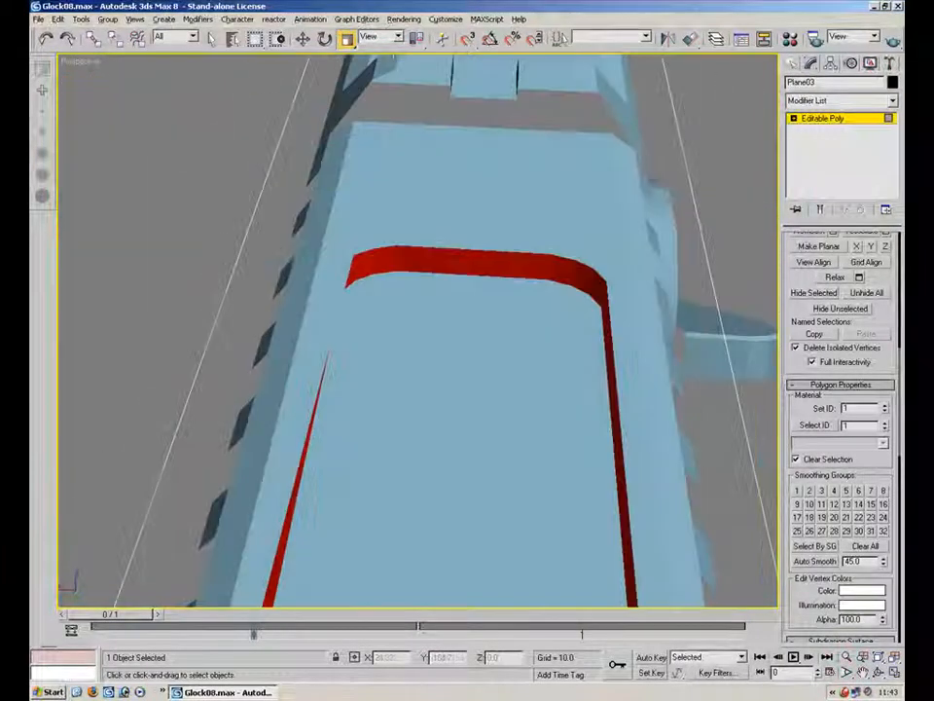
{"action": "left_click", "coordinate": [691, 256]}
{"action": "middle_click_drag", "start_coordinate": [692, 255], "coordinate": [419, 131], "text": "alt"}
{"action": "left_click", "coordinate": [278, 250]}
{"action": "left_click", "coordinate": [305, 216], "text": "ctrl"}
{"action": "left_click", "coordinate": [346, 189], "text": "ctrl"}
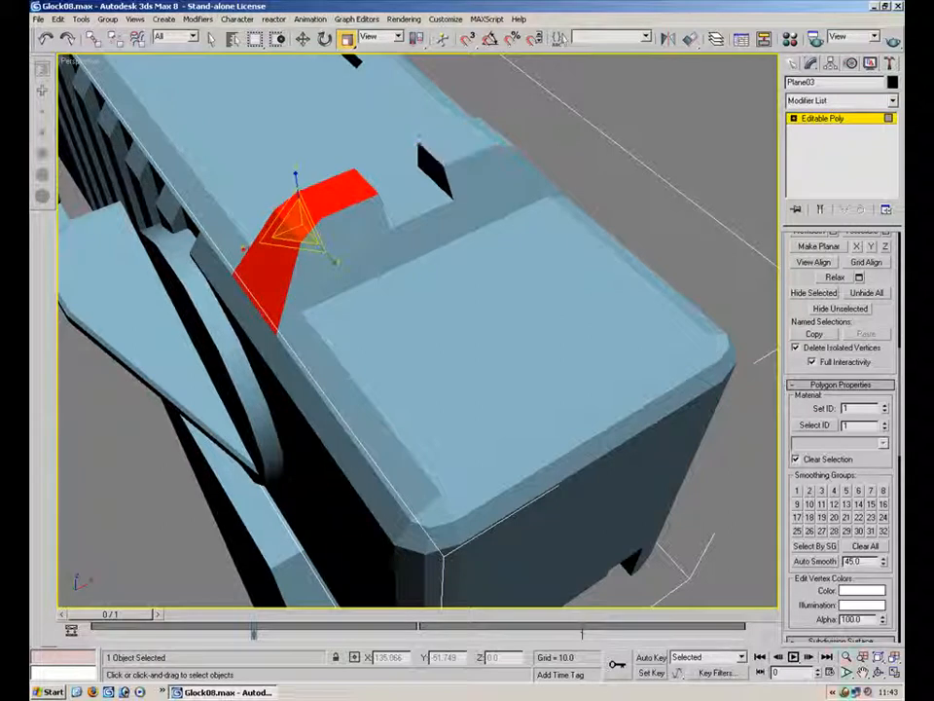
{"action": "middle_click_drag", "start_coordinate": [524, 162], "coordinate": [421, 175], "text": "alt"}
{"action": "left_click", "coordinate": [414, 194], "text": "ctrl"}
{"action": "left_click", "coordinate": [485, 226], "text": "ctrl"}
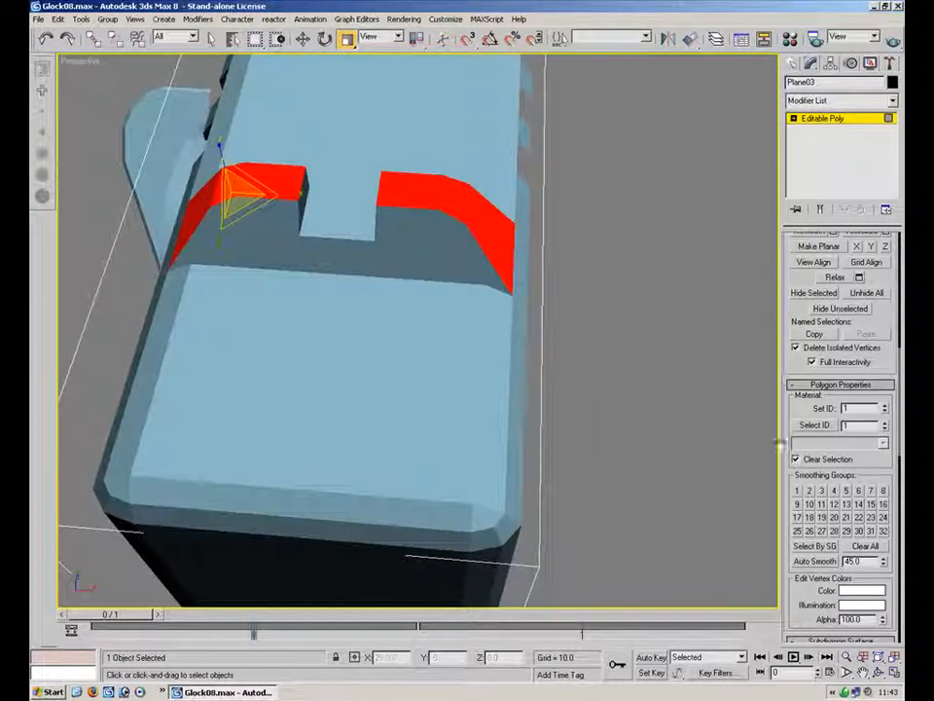
Select a polygon inside the recess at the rear of the slide and zoom to the selection
{"action": "left_click_drag", "start_coordinate": [281, 221], "coordinate": [282, 249]}
{"action": "left_click", "coordinate": [263, 225], "text": "ctrl"}
{"action": "left_click", "coordinate": [627, 180]}
{"action": "middle_click_drag", "start_coordinate": [578, 156], "coordinate": [584, 409]}
{"action": "scroll", "coordinate": [546, 483], "scroll_direction": "down", "scroll_amount": 5}
{"action": "middle_click_drag", "start_coordinate": [400, 142], "coordinate": [694, 381], "text": "alt"}
{"action": "middle_click_drag", "start_coordinate": [438, 234], "coordinate": [406, 251], "text": "alt"}
{"action": "left_click", "coordinate": [299, 303]}
{"action": "left_click", "coordinate": [434, 271]}
{"action": "left_click", "coordinate": [317, 266]}
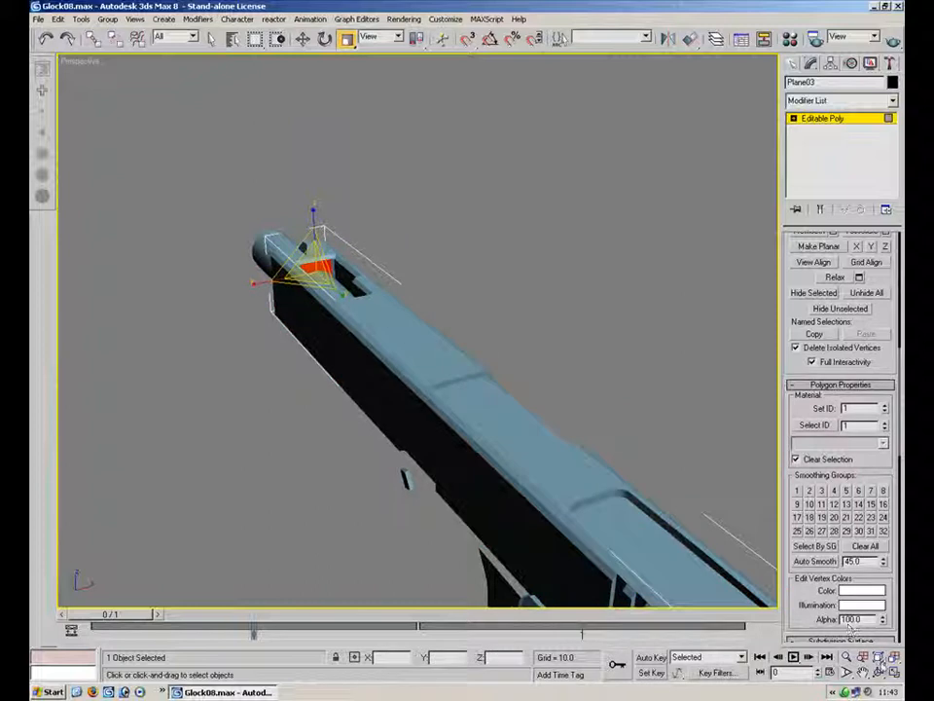
{"action": "left_click", "coordinate": [879, 658]}
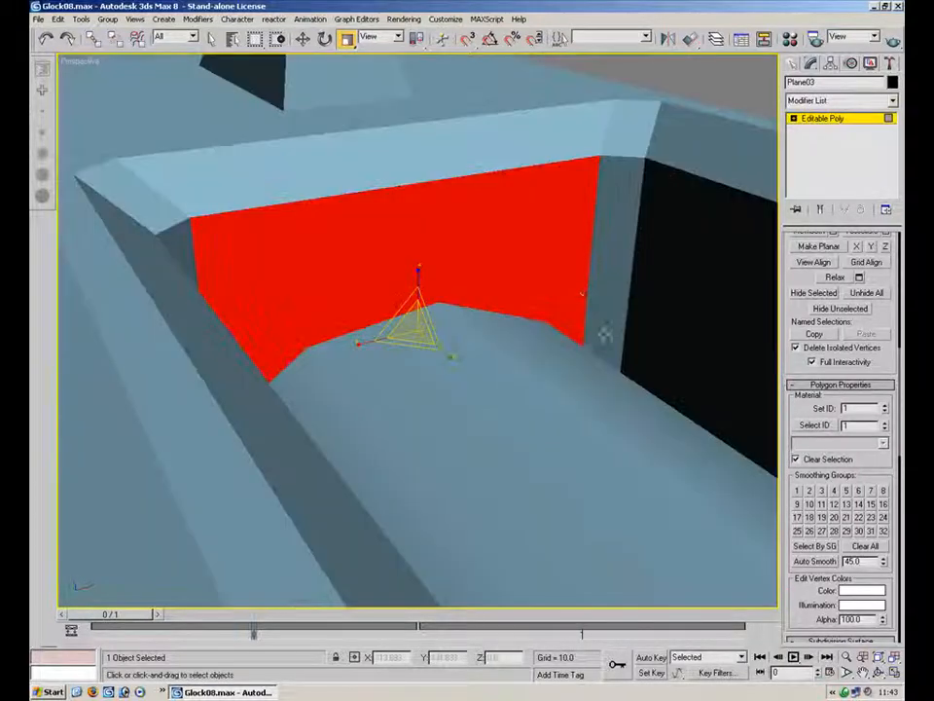
Select the inner wall polygons of the recess on top of the slide
{"action": "middle_click_drag", "start_coordinate": [551, 216], "coordinate": [528, 160], "text": "alt"}
{"action": "scroll", "coordinate": [446, 231], "scroll_direction": "down", "scroll_amount": 6}
{"action": "scroll", "coordinate": [521, 165], "scroll_direction": "up", "scroll_amount": 3}
{"action": "left_click", "coordinate": [446, 181], "text": "ctrl"}
{"action": "left_click", "coordinate": [419, 230], "text": "ctrl"}
{"action": "middle_click_drag", "start_coordinate": [424, 234], "coordinate": [314, 235], "text": "alt"}
{"action": "left_click", "coordinate": [324, 236], "text": "ctrl"}
{"action": "left_click", "coordinate": [322, 237], "text": "ctrl"}
{"action": "left_click", "coordinate": [318, 239], "text": "ctrl"}
{"action": "left_click", "coordinate": [320, 239], "text": "ctrl"}
{"action": "left_click", "coordinate": [307, 239], "text": "ctrl"}
{"action": "left_click", "coordinate": [261, 237], "text": "ctrl"}
{"action": "middle_click_drag", "start_coordinate": [434, 167], "coordinate": [335, 163], "text": "alt"}
{"action": "left_click", "coordinate": [263, 138], "text": "ctrl"}
{"action": "left_click", "coordinate": [242, 145], "text": "ctrl"}
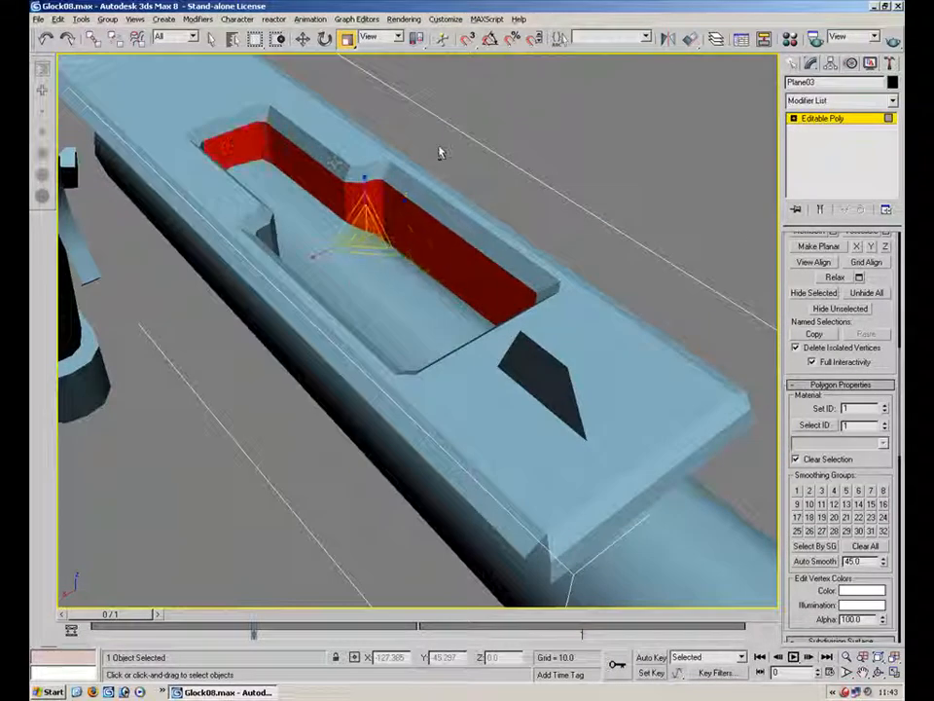
Finish selecting the inner wall polygons of the recess on top of the slide and assign them smoothing group 3
{"action": "middle_click_drag", "start_coordinate": [442, 150], "coordinate": [335, 152], "text": "alt"}
{"action": "left_click", "coordinate": [512, 122], "text": "ctrl"}
{"action": "left_click", "coordinate": [473, 146], "text": "ctrl"}
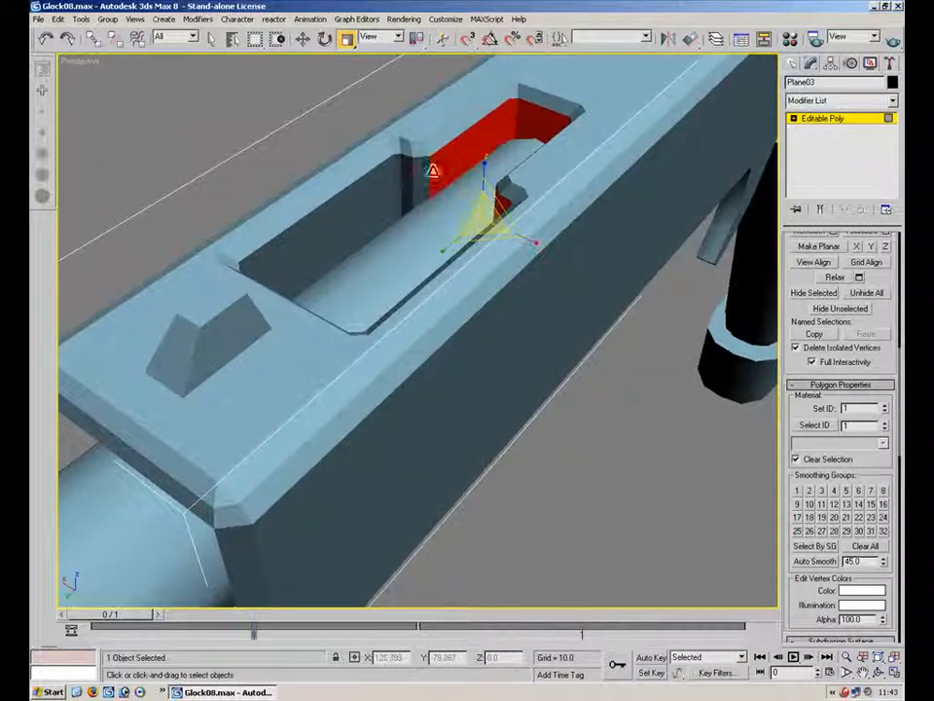
{"action": "left_click", "coordinate": [429, 182], "text": "ctrl"}
{"action": "left_click", "coordinate": [469, 151], "text": "ctrl"}
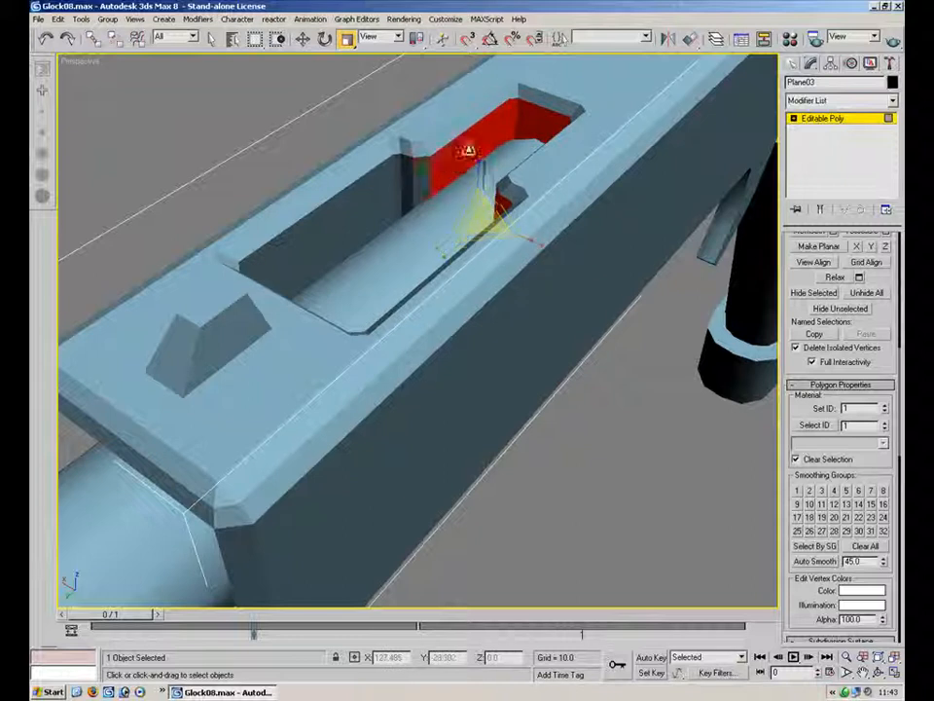
{"action": "left_click", "coordinate": [392, 183], "text": "ctrl"}
{"action": "middle_click_drag", "start_coordinate": [436, 168], "coordinate": [385, 179], "text": "alt"}
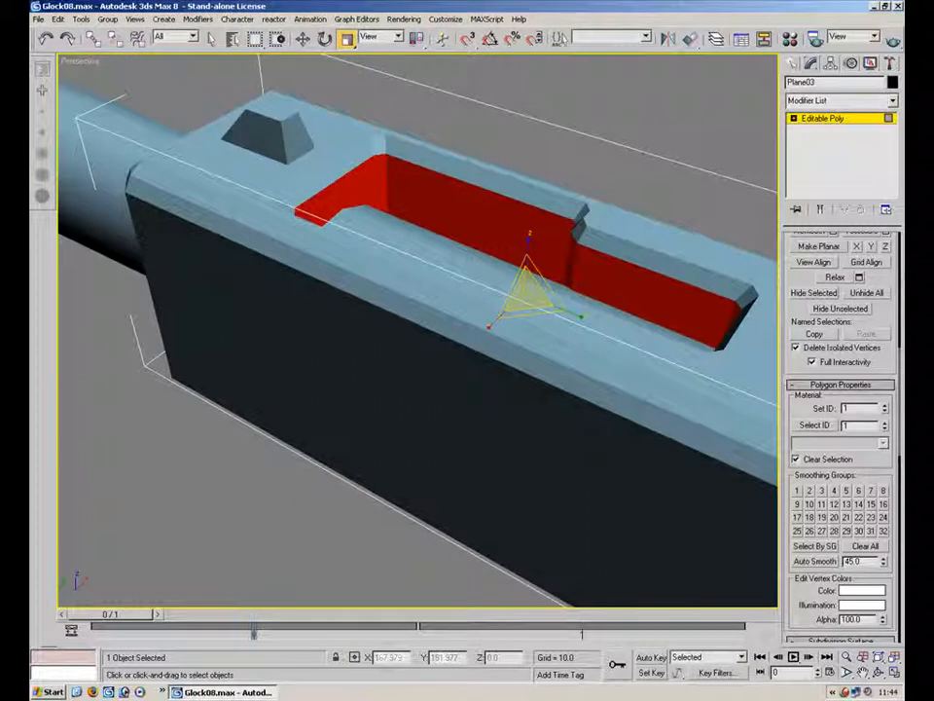
{"action": "left_click", "coordinate": [821, 491]}
Select the rim polygons around the recess opening on top of the slide and assign them smoothing group 4
{"action": "middle_click_drag", "start_coordinate": [541, 178], "coordinate": [544, 191], "text": "alt"}
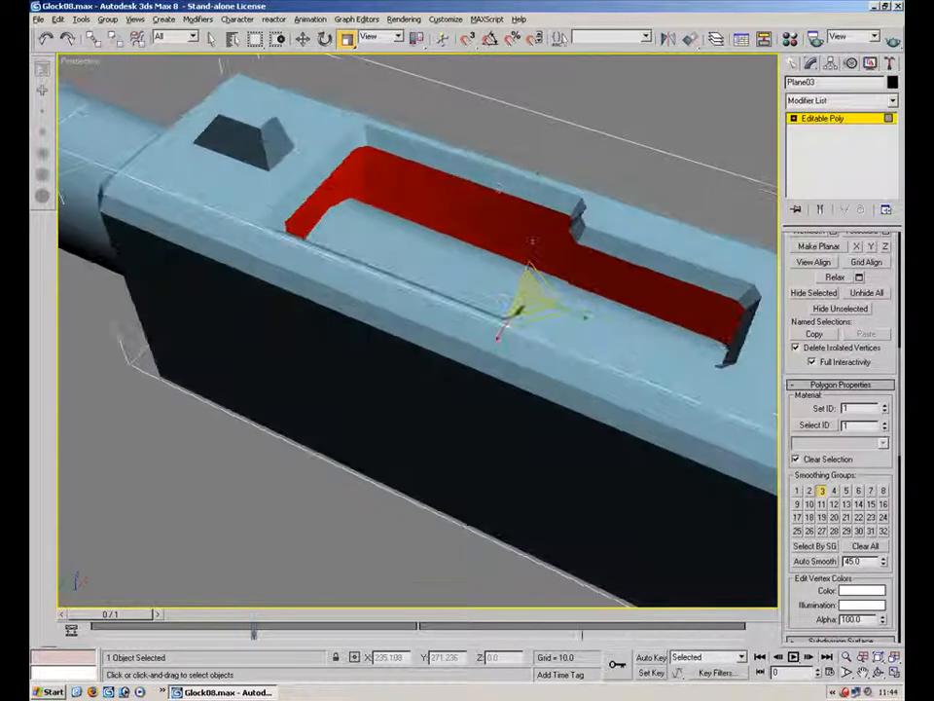
{"action": "left_click", "coordinate": [544, 192]}
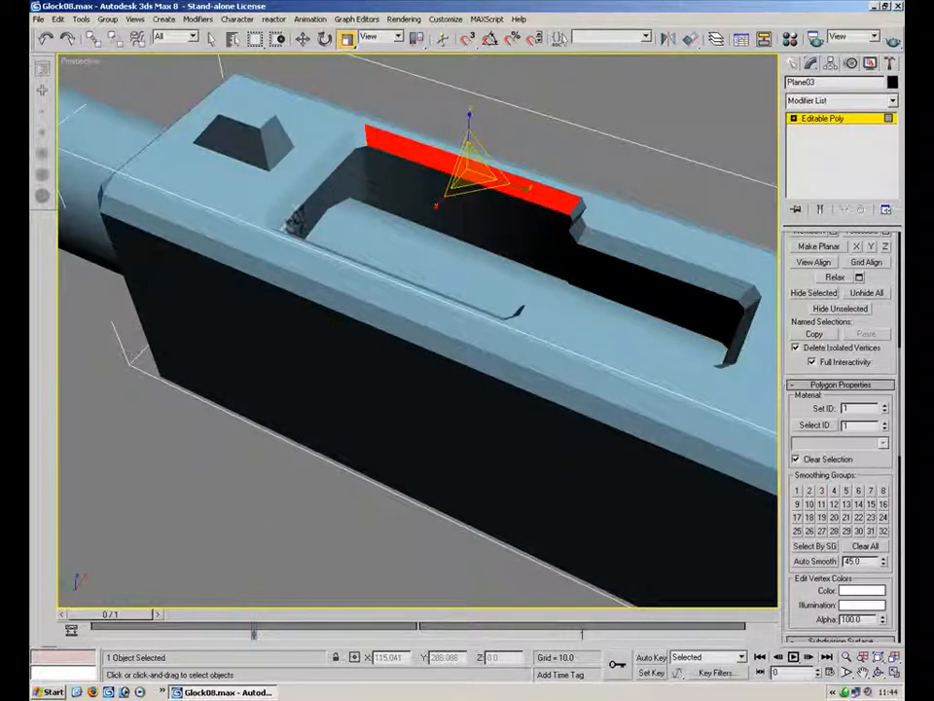
{"action": "left_click", "coordinate": [356, 136], "text": "ctrl"}
{"action": "left_click", "coordinate": [330, 166], "text": "ctrl"}
{"action": "middle_click_drag", "start_coordinate": [342, 155], "coordinate": [381, 166], "text": "alt"}
{"action": "left_click", "coordinate": [502, 171], "text": "ctrl"}
{"action": "left_click", "coordinate": [464, 185], "text": "ctrl"}
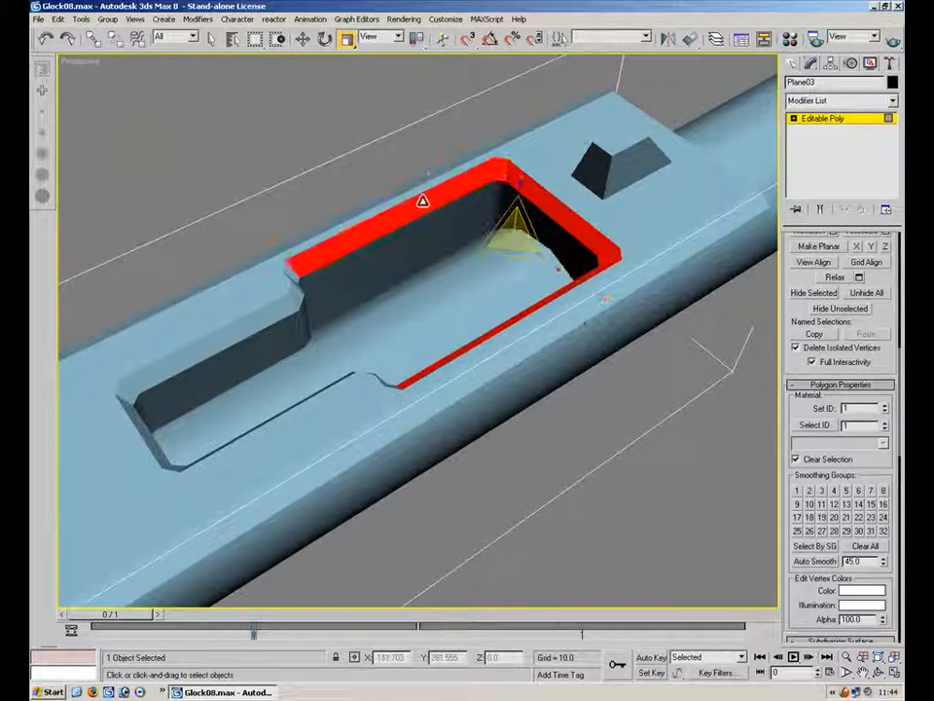
{"action": "left_click", "coordinate": [296, 276], "text": "ctrl"}
{"action": "middle_click_drag", "start_coordinate": [367, 246], "coordinate": [339, 345], "text": "alt"}
{"action": "scroll", "coordinate": [339, 344], "scroll_direction": "up", "scroll_amount": 5}
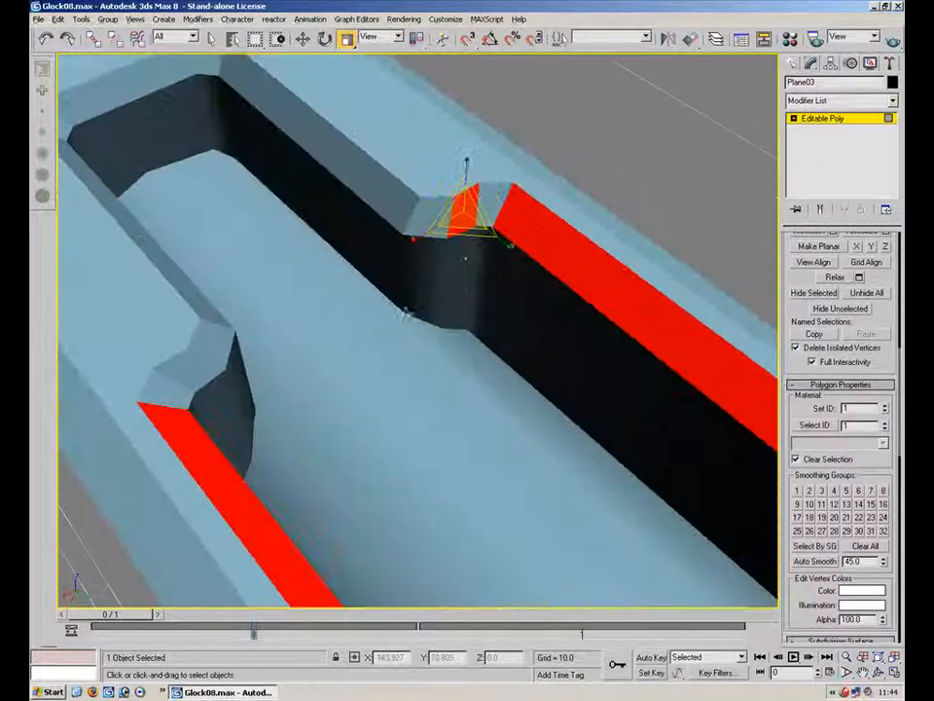
{"action": "left_click", "coordinate": [495, 204], "text": "ctrl"}
{"action": "left_click", "coordinate": [438, 212], "text": "ctrl"}
{"action": "left_click", "coordinate": [385, 199], "text": "ctrl"}
{"action": "left_click", "coordinate": [207, 71], "text": "ctrl"}
{"action": "left_click", "coordinate": [167, 78], "text": "ctrl"}
{"action": "middle_click_drag", "start_coordinate": [316, 122], "coordinate": [187, 206], "text": "alt"}
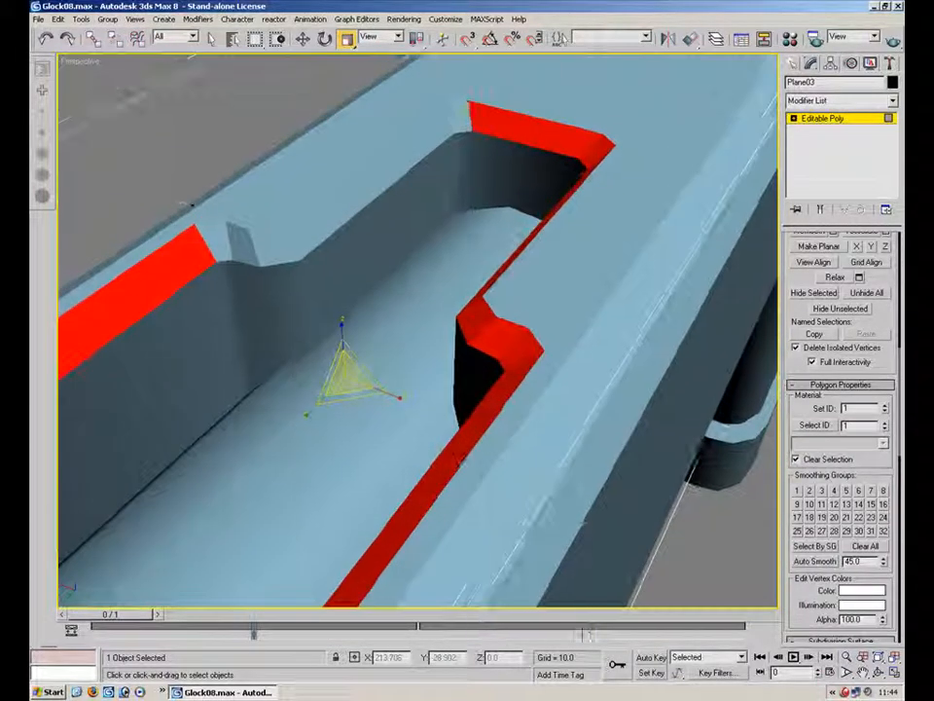
{"action": "left_click", "coordinate": [458, 121], "text": "ctrl"}
{"action": "left_click", "coordinate": [402, 157], "text": "ctrl"}
{"action": "left_click", "coordinate": [271, 245], "text": "ctrl"}
{"action": "left_click", "coordinate": [240, 246], "text": "ctrl"}
{"action": "left_click", "coordinate": [213, 244], "text": "ctrl"}
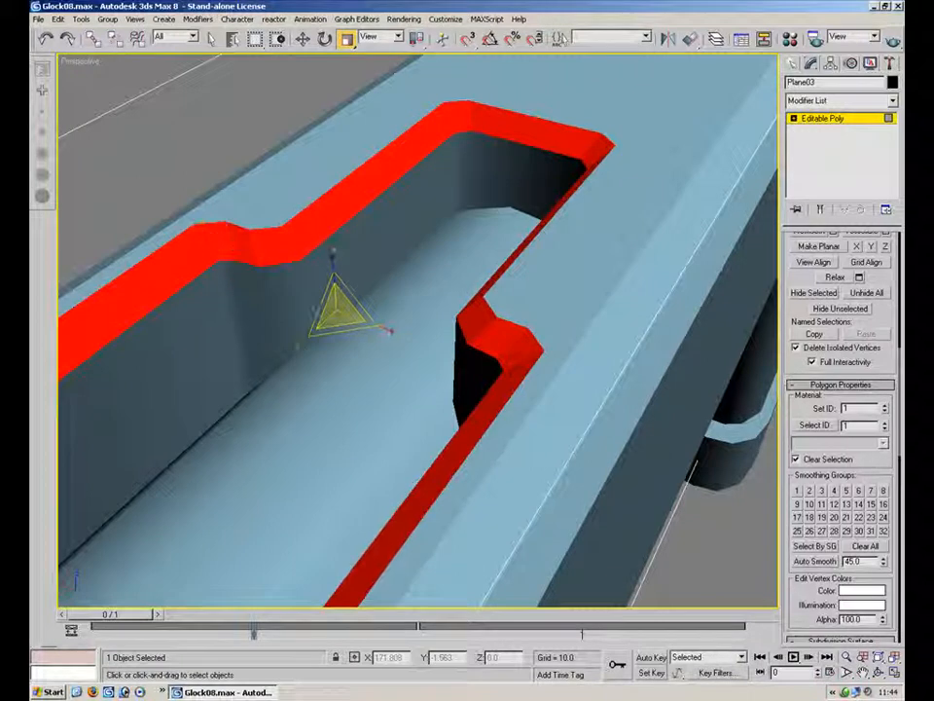
{"action": "left_click", "coordinate": [182, 167]}
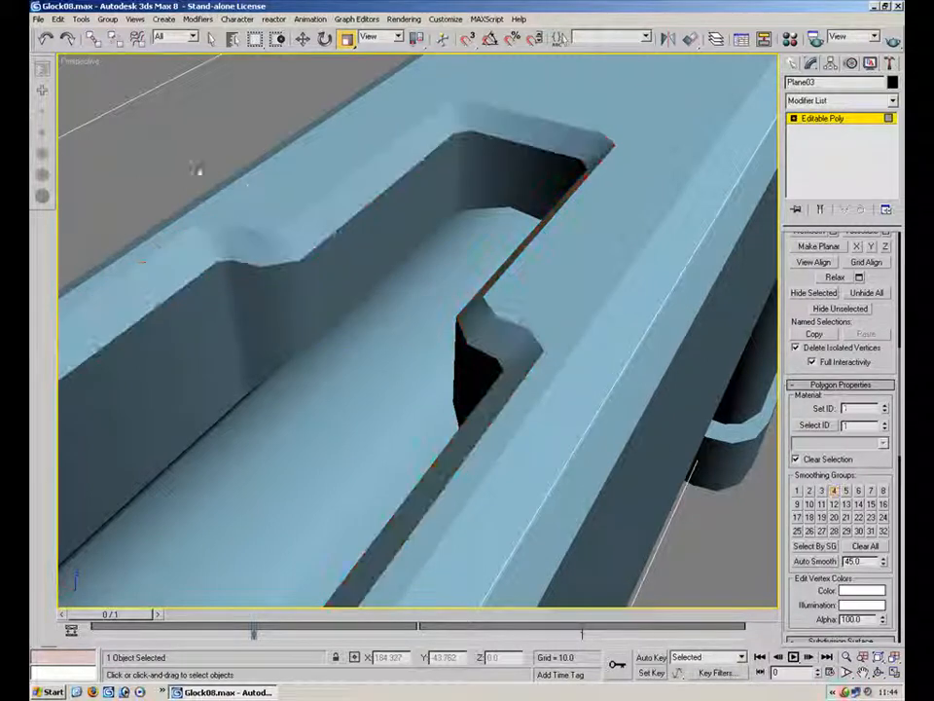
Select the chamfer polygons running along both upper edges of the slide and assign them smoothing group 2
{"action": "middle_click_drag", "start_coordinate": [366, 227], "coordinate": [583, 197]}
{"action": "left_click", "coordinate": [458, 274]}
{"action": "left_click", "coordinate": [452, 217]}
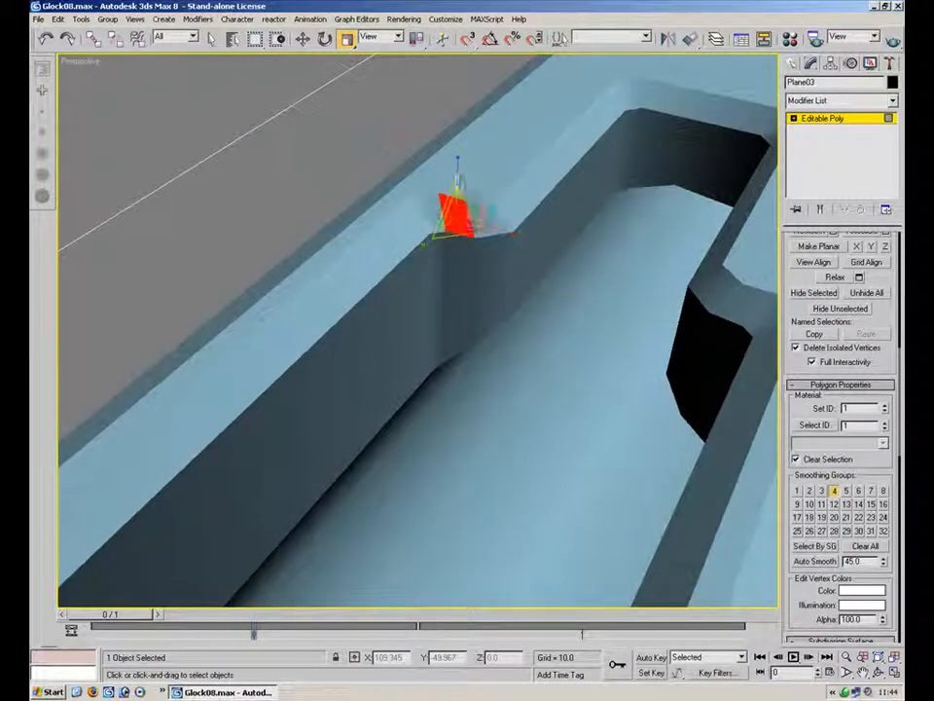
{"action": "middle_click_drag", "start_coordinate": [527, 295], "coordinate": [334, 304], "text": "alt"}
{"action": "left_click", "coordinate": [334, 303]}
{"action": "left_click", "coordinate": [330, 315], "text": "ctrl"}
{"action": "left_click", "coordinate": [352, 322], "text": "ctrl"}
{"action": "left_click", "coordinate": [352, 310], "text": "ctrl"}
{"action": "left_click", "coordinate": [369, 303], "text": "ctrl"}
{"action": "left_click", "coordinate": [372, 320], "text": "ctrl"}
{"action": "left_click", "coordinate": [358, 338], "text": "ctrl"}
{"action": "middle_click_drag", "start_coordinate": [358, 339], "coordinate": [371, 281], "text": "alt"}
{"action": "left_click", "coordinate": [569, 387], "text": "ctrl"}
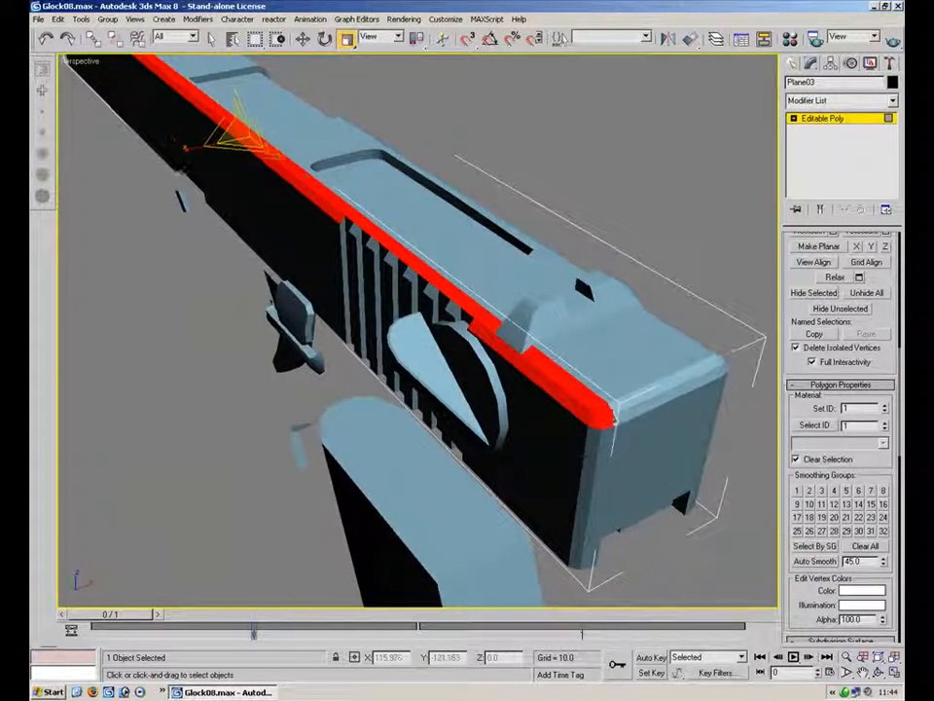
{"action": "left_click", "coordinate": [627, 407], "text": "ctrl"}
{"action": "middle_click_drag", "start_coordinate": [687, 350], "coordinate": [396, 257], "text": "alt"}
{"action": "left_click", "coordinate": [400, 240], "text": "ctrl"}
{"action": "left_click", "coordinate": [424, 232], "text": "ctrl"}
{"action": "left_click", "coordinate": [565, 137], "text": "ctrl"}
{"action": "middle_click_drag", "start_coordinate": [626, 152], "coordinate": [528, 230], "text": "alt"}
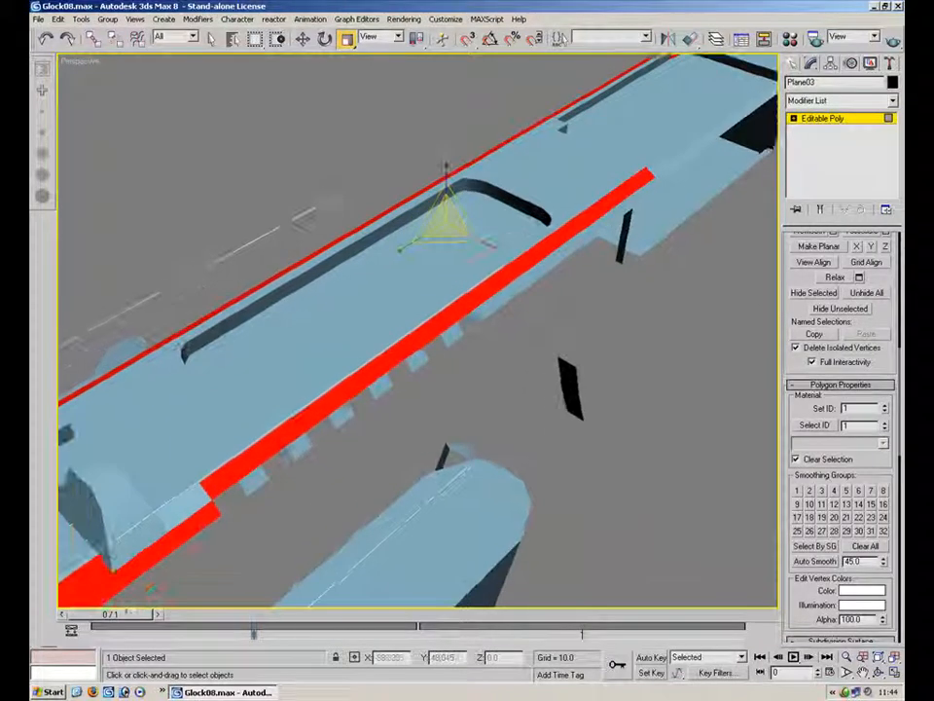
{"action": "left_click", "coordinate": [189, 506], "text": "ctrl"}
{"action": "middle_click_drag", "start_coordinate": [650, 131], "coordinate": [416, 340]}
{"action": "left_click", "coordinate": [533, 311], "text": "ctrl"}
{"action": "middle_click_drag", "start_coordinate": [679, 245], "coordinate": [486, 369]}
{"action": "left_click", "coordinate": [810, 490]}
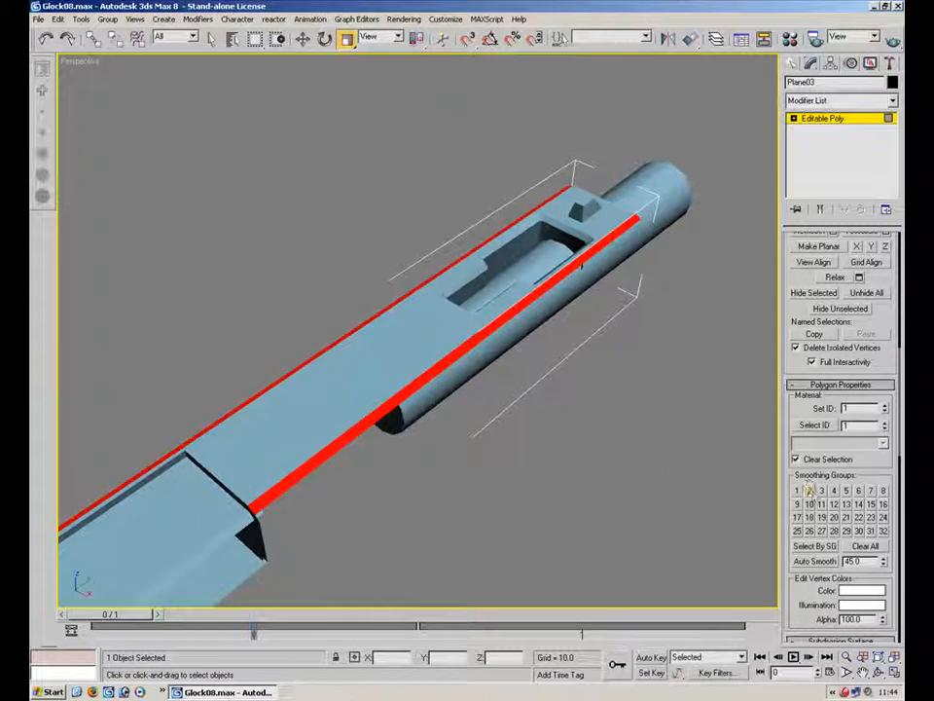
Select the side polygons of the small lever part below the slide and toggle smoothing group 1 on and off
{"action": "middle_click_drag", "start_coordinate": [243, 373], "coordinate": [586, 77]}
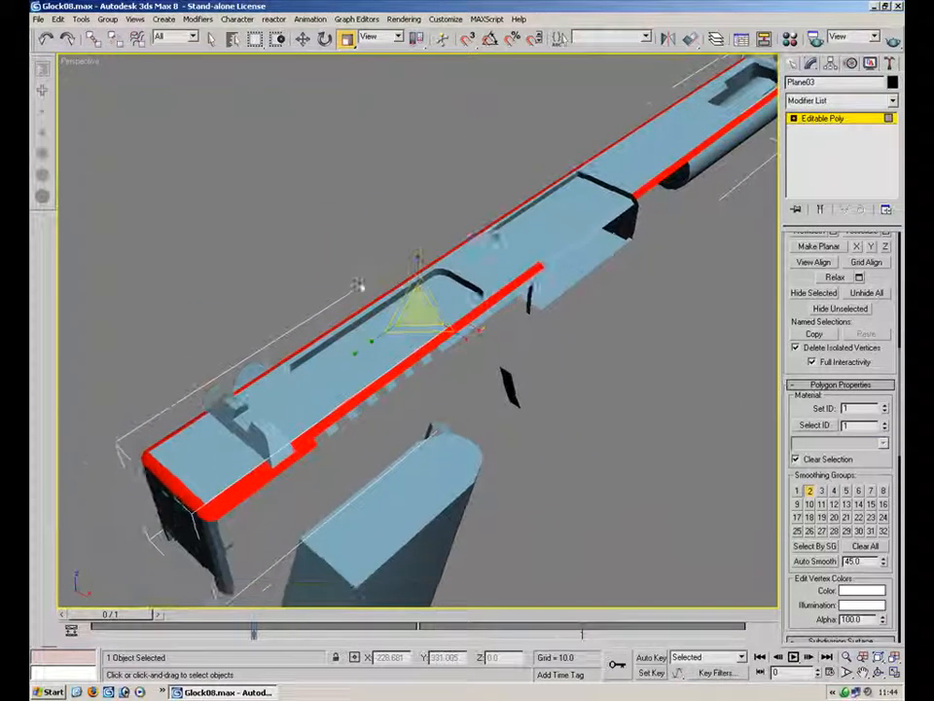
{"action": "left_click", "coordinate": [312, 285]}
{"action": "scroll", "coordinate": [402, 223], "scroll_direction": "up", "scroll_amount": 3}
{"action": "middle_click_drag", "start_coordinate": [286, 344], "coordinate": [591, 287]}
{"action": "scroll", "coordinate": [413, 255], "scroll_direction": "down", "scroll_amount": 3}
{"action": "middle_click_drag", "start_coordinate": [458, 295], "coordinate": [137, 299], "text": "alt"}
{"action": "scroll", "coordinate": [270, 284], "scroll_direction": "up", "scroll_amount": 3}
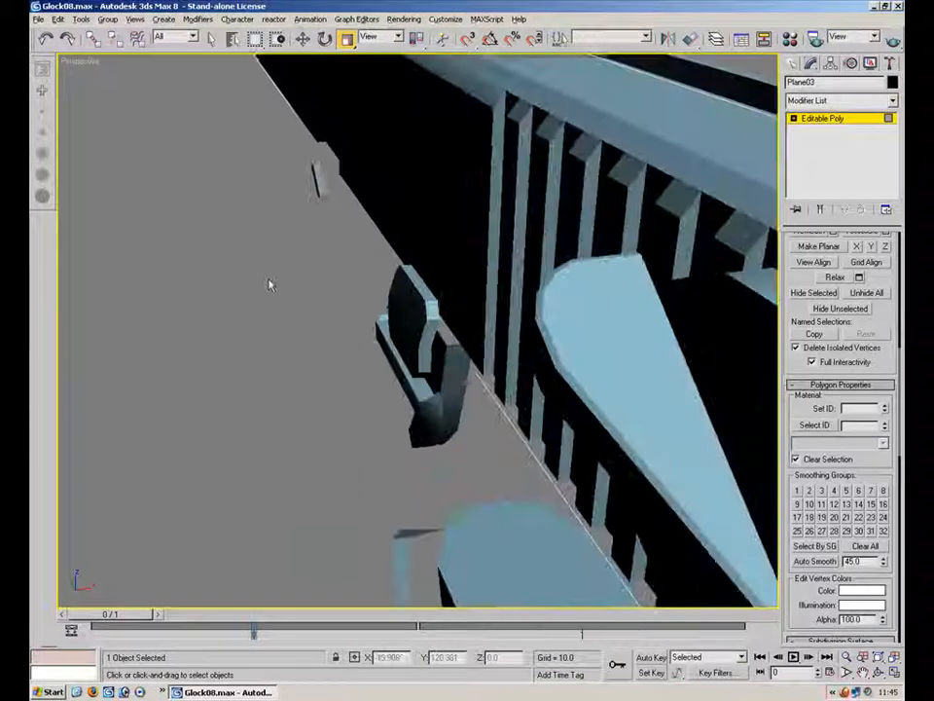
{"action": "left_click", "coordinate": [821, 120]}
{"action": "left_click", "coordinate": [414, 306]}
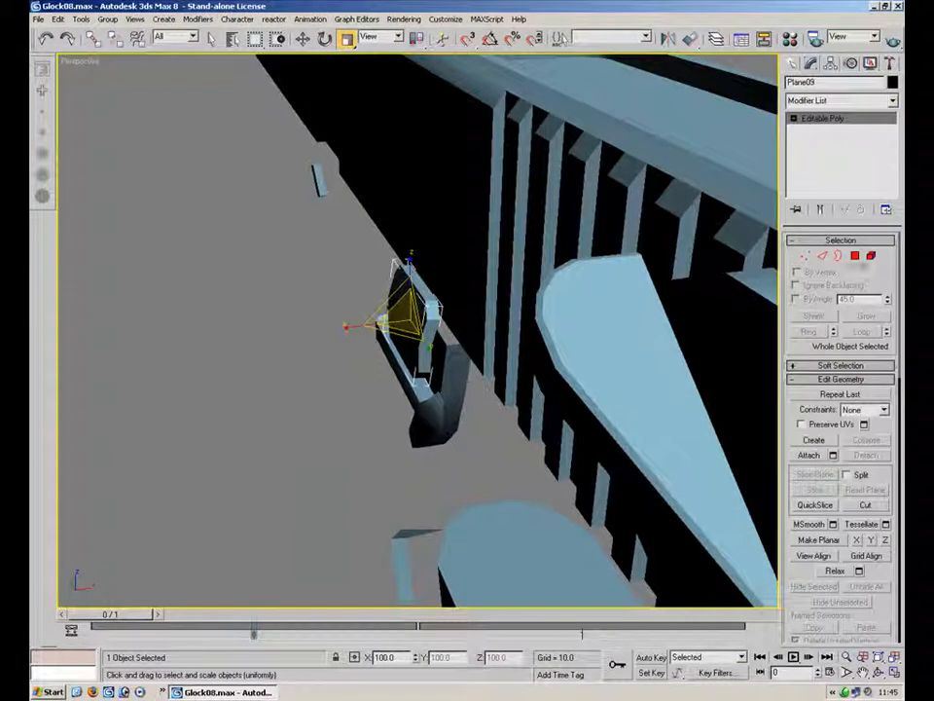
{"action": "key", "text": "4"}
{"action": "left_click", "coordinate": [429, 340], "text": "ctrl"}
{"action": "left_click", "coordinate": [422, 374], "text": "ctrl"}
{"action": "middle_click_drag", "start_coordinate": [423, 374], "coordinate": [477, 282], "text": "alt"}
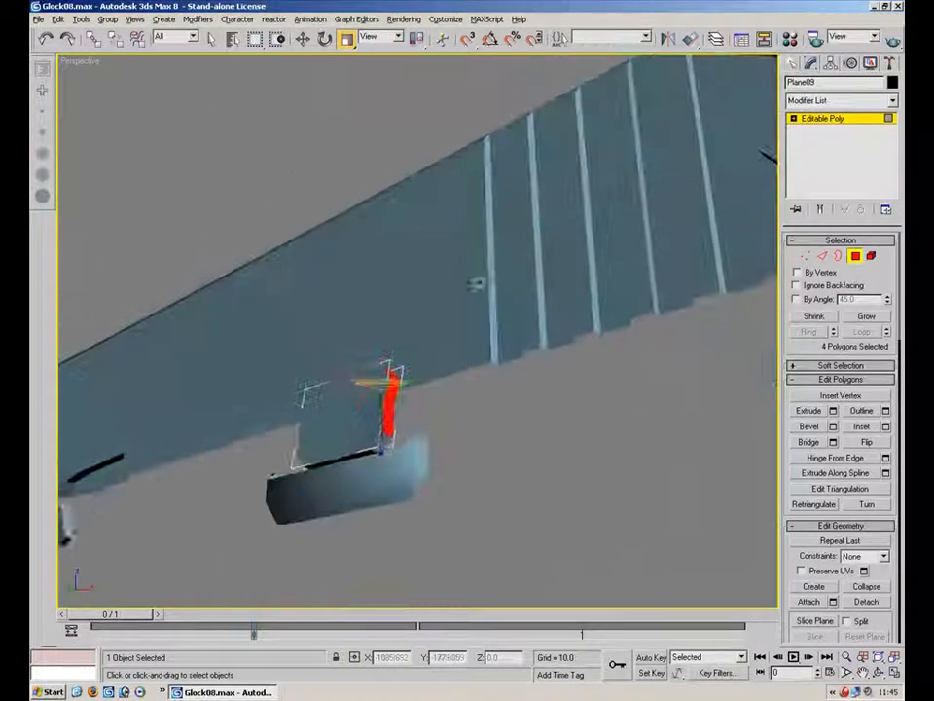
{"action": "left_click", "coordinate": [376, 442], "text": "ctrl"}
{"action": "middle_click_drag", "start_coordinate": [330, 444], "coordinate": [374, 428], "text": "alt"}
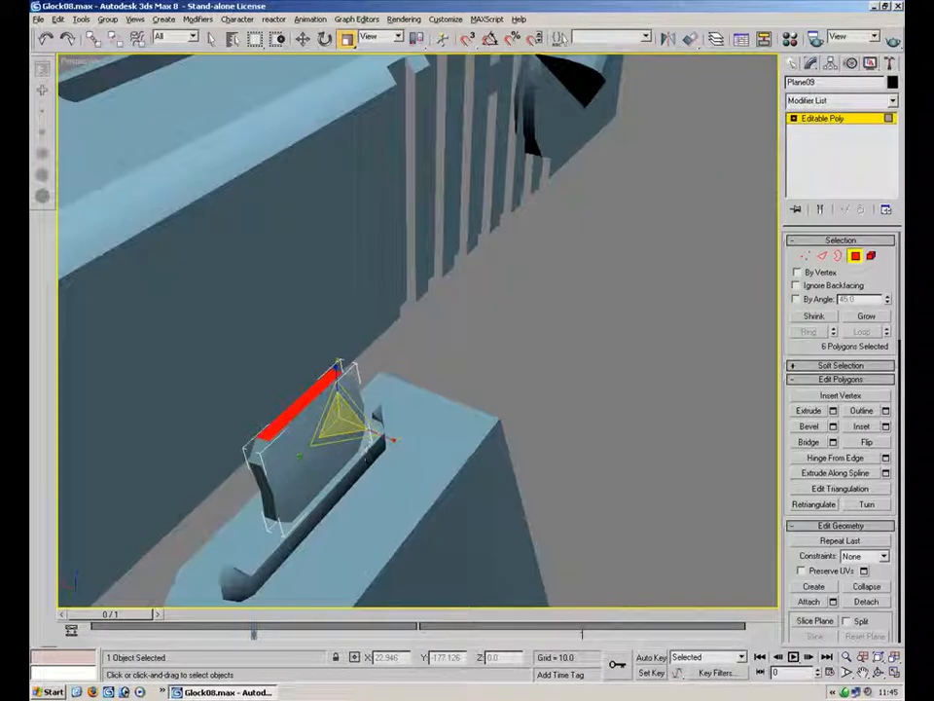
{"action": "left_click", "coordinate": [261, 473], "text": "ctrl"}
{"action": "left_click", "coordinate": [264, 486], "text": "ctrl"}
{"action": "left_click", "coordinate": [269, 505], "text": "ctrl"}
{"action": "middle_click_drag", "start_coordinate": [311, 451], "coordinate": [297, 459], "text": "alt"}
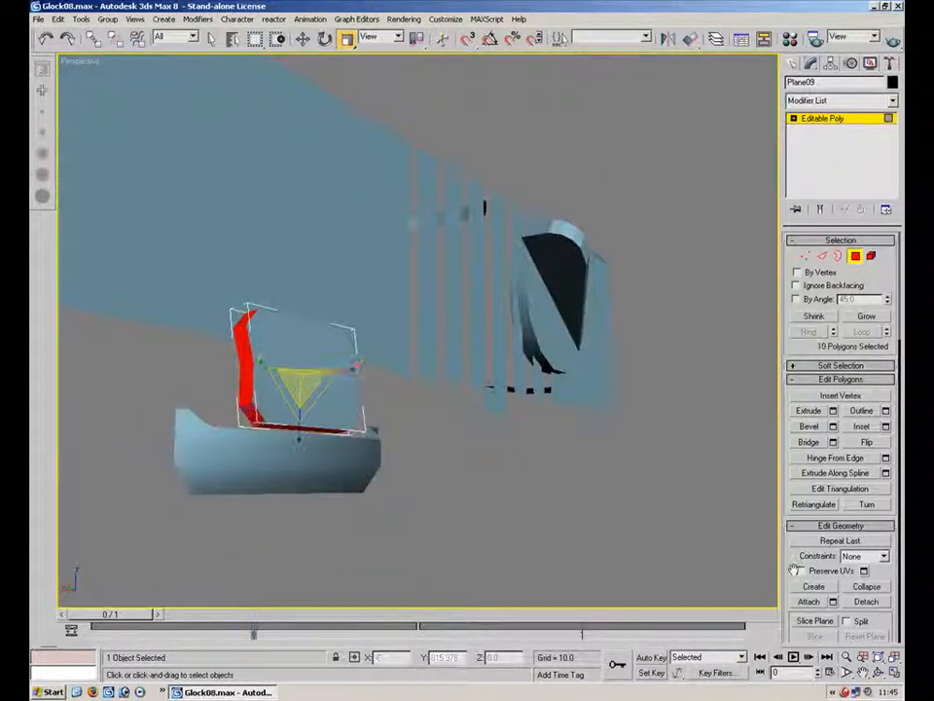
{"action": "scroll", "coordinate": [796, 570], "scroll_direction": "down", "scroll_amount": 10}
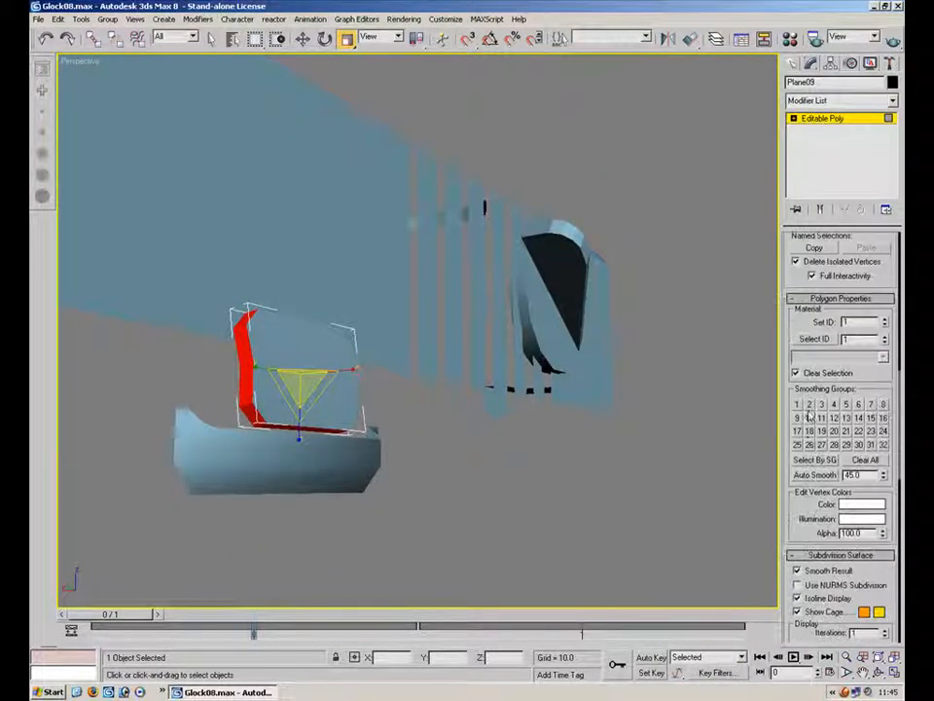
{"action": "left_click", "coordinate": [797, 404]}
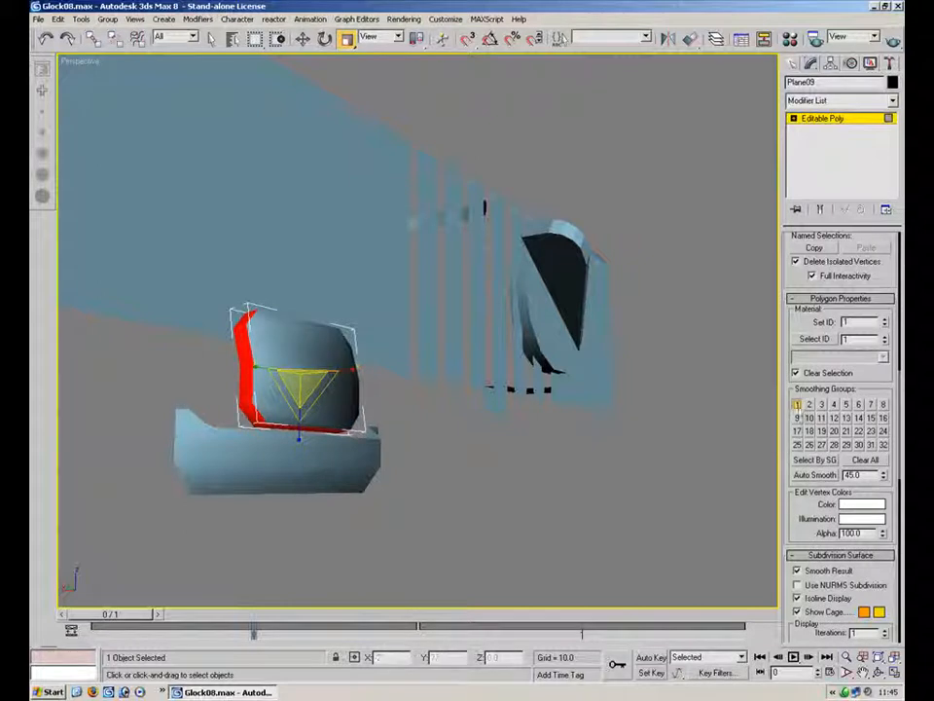
{"action": "left_click", "coordinate": [798, 404]}
{"action": "left_click", "coordinate": [638, 258]}
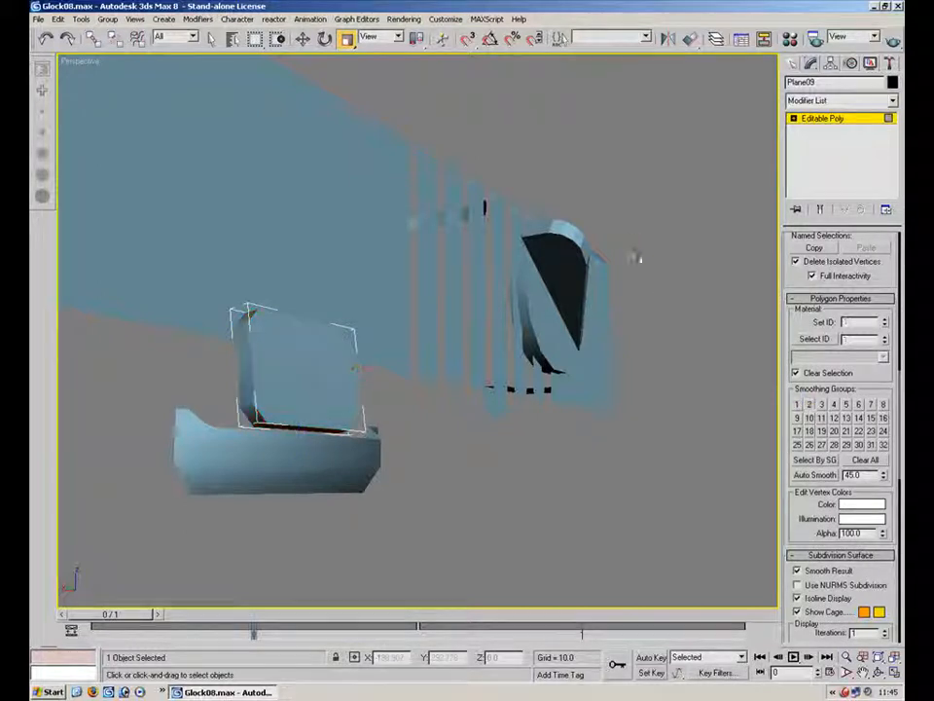
Select the curved edge polygons of the wedge-shaped part on the slide's side and assign them smoothing group 1
{"action": "left_click", "coordinate": [830, 120]}
{"action": "left_click", "coordinate": [564, 248]}
{"action": "left_click", "coordinate": [855, 257]}
{"action": "middle_click_drag", "start_coordinate": [650, 253], "coordinate": [260, 366], "text": "alt"}
{"action": "middle_click_drag", "start_coordinate": [463, 282], "coordinate": [531, 181], "text": "alt"}
{"action": "left_click", "coordinate": [559, 167], "text": "ctrl"}
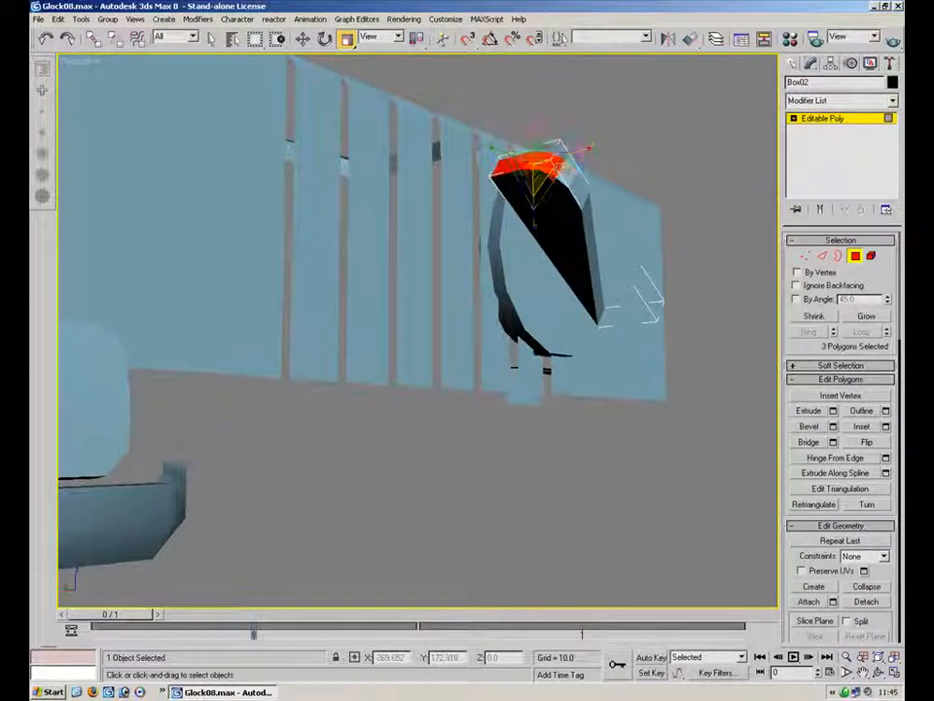
{"action": "left_click", "coordinate": [579, 188], "text": "ctrl"}
{"action": "left_click", "coordinate": [587, 209], "text": "ctrl"}
{"action": "left_click", "coordinate": [595, 269], "text": "ctrl"}
{"action": "left_click_drag", "start_coordinate": [879, 618], "coordinate": [875, 285]}
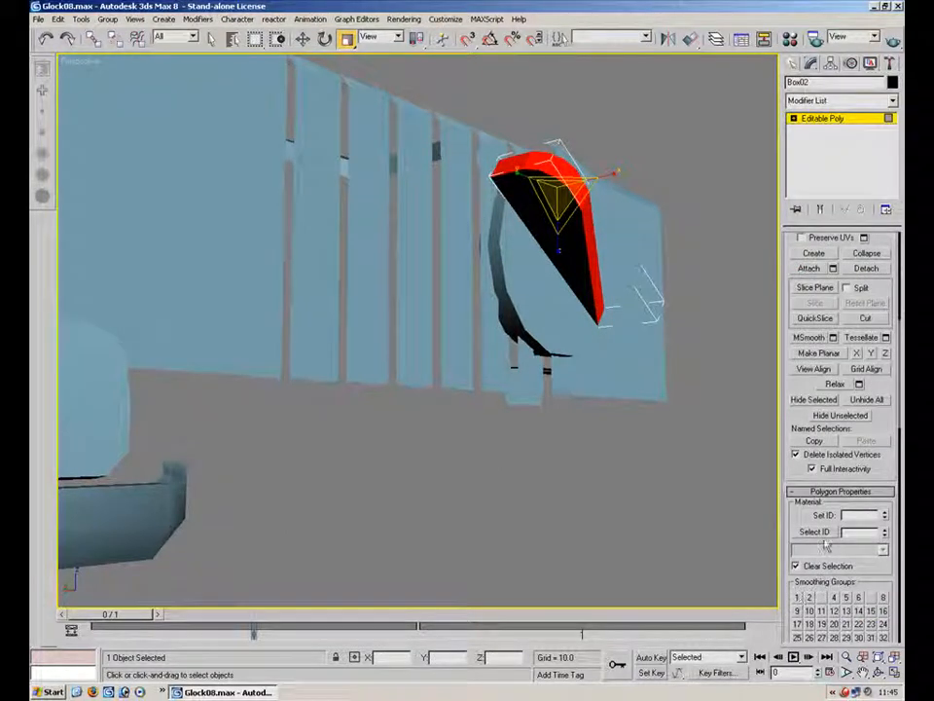
{"action": "left_click_drag", "start_coordinate": [880, 592], "coordinate": [877, 446]}
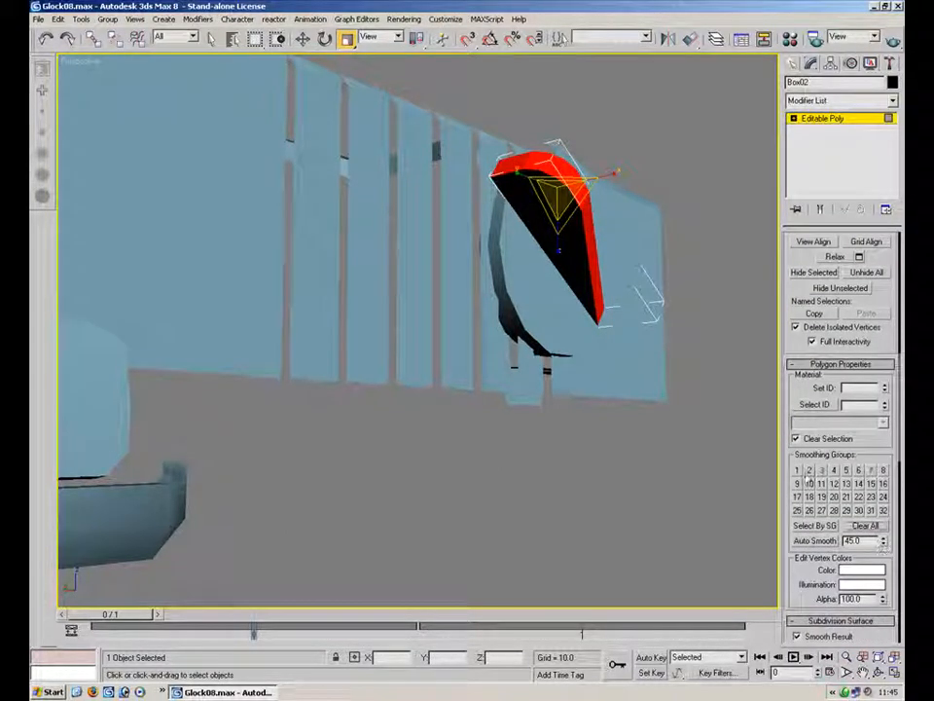
{"action": "middle_click_drag", "start_coordinate": [752, 432], "coordinate": [529, 372], "text": "alt"}
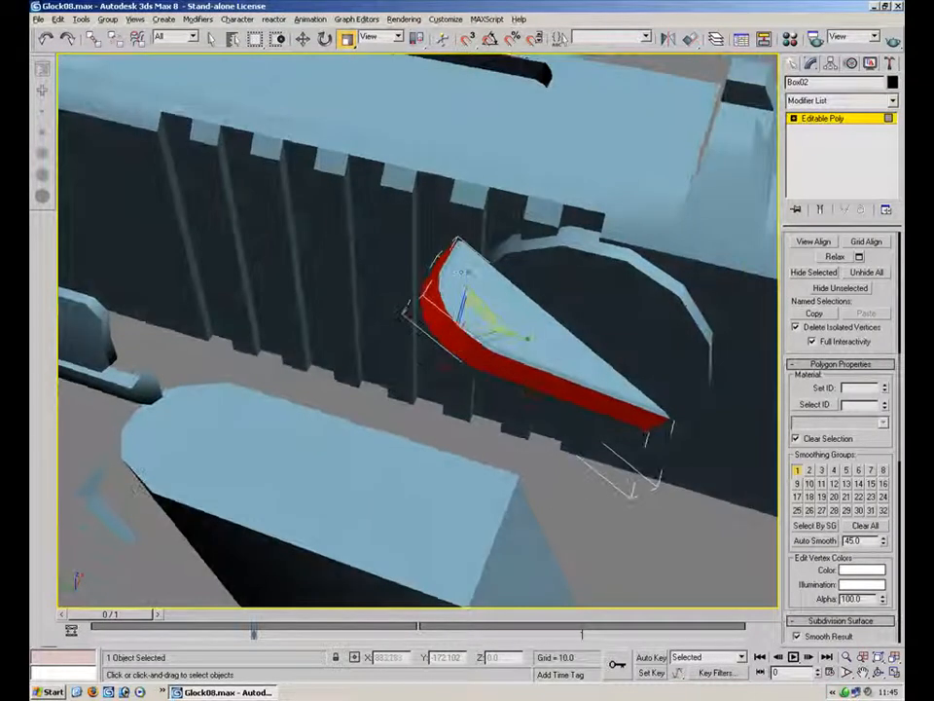
{"action": "left_click", "coordinate": [444, 275]}
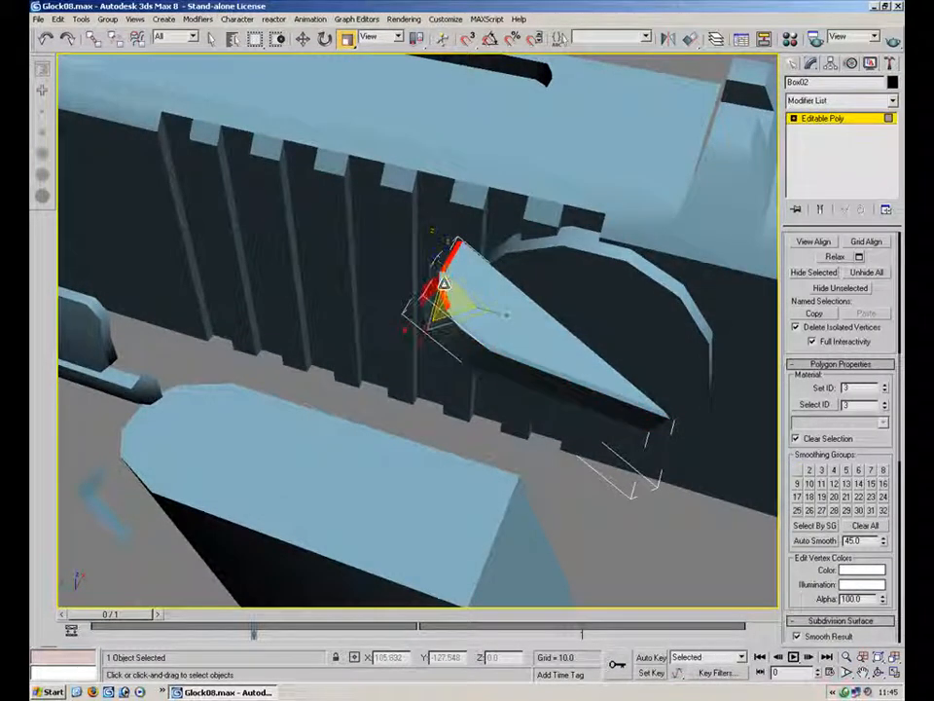
{"action": "left_click", "coordinate": [455, 319], "text": "ctrl"}
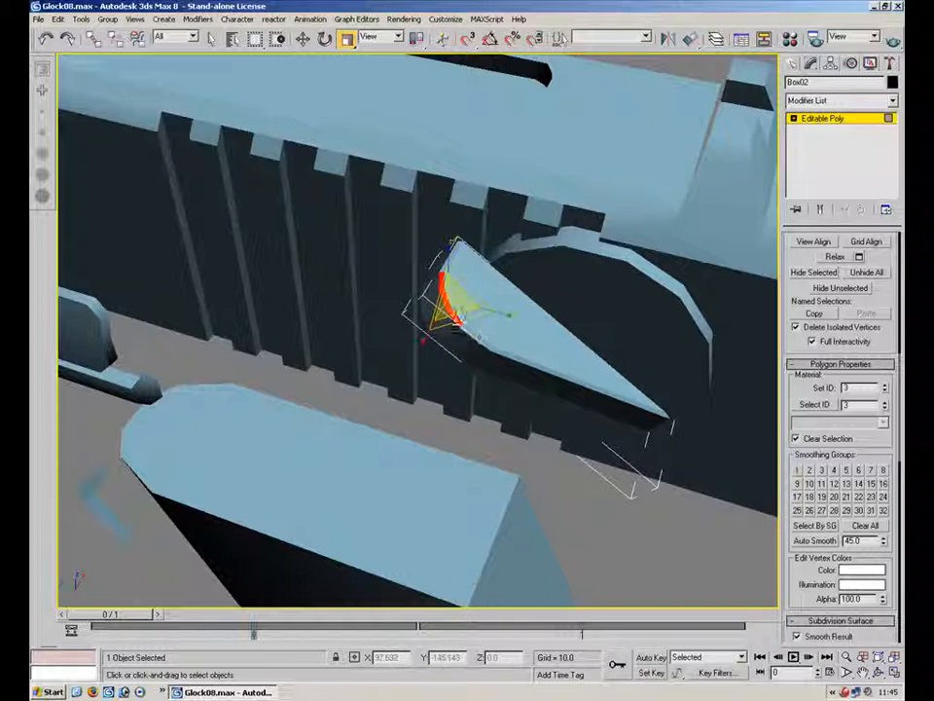
{"action": "left_click", "coordinate": [503, 354], "text": "ctrl"}
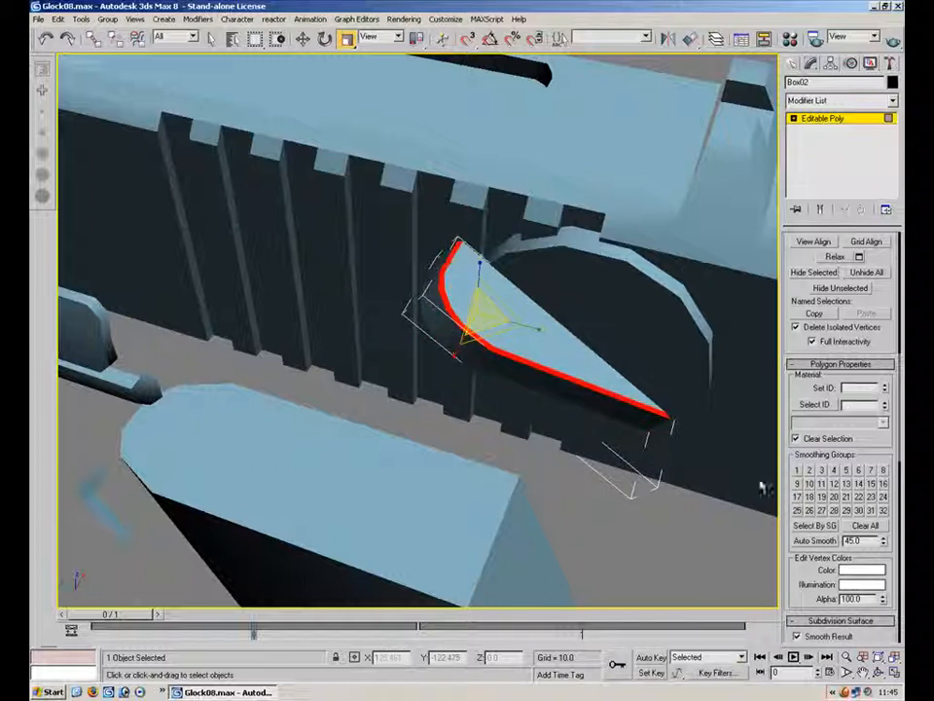
{"action": "left_click", "coordinate": [798, 470]}
Select the flat inner face polygon of the wedge-shaped part and delete it
{"action": "left_click", "coordinate": [608, 498]}
{"action": "middle_click_drag", "start_coordinate": [558, 321], "coordinate": [592, 221], "text": "alt"}
{"action": "left_click", "coordinate": [793, 119]}
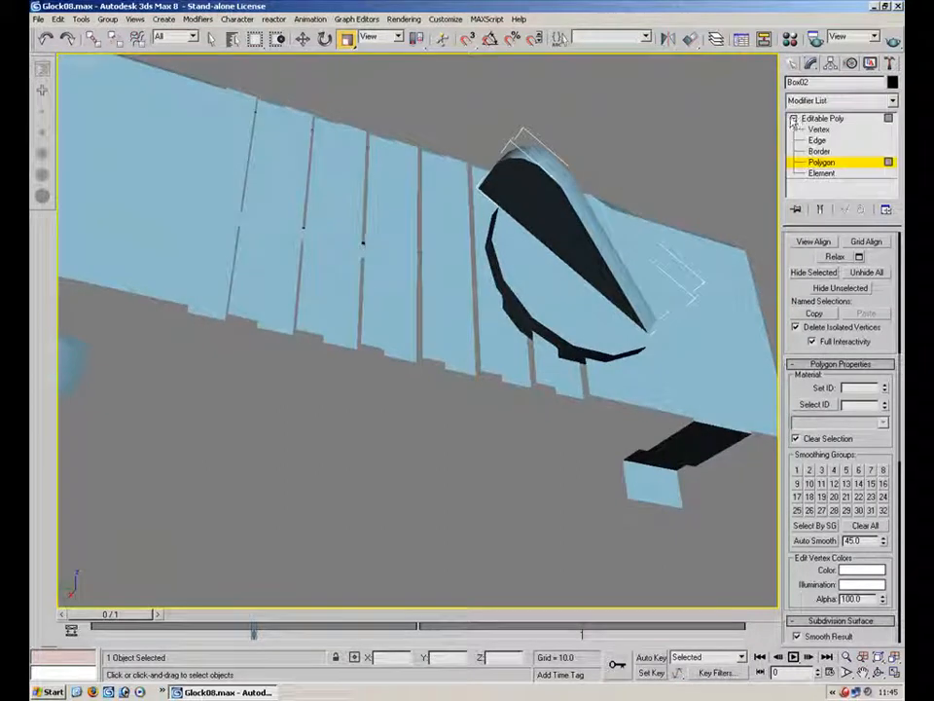
{"action": "left_click", "coordinate": [578, 225]}
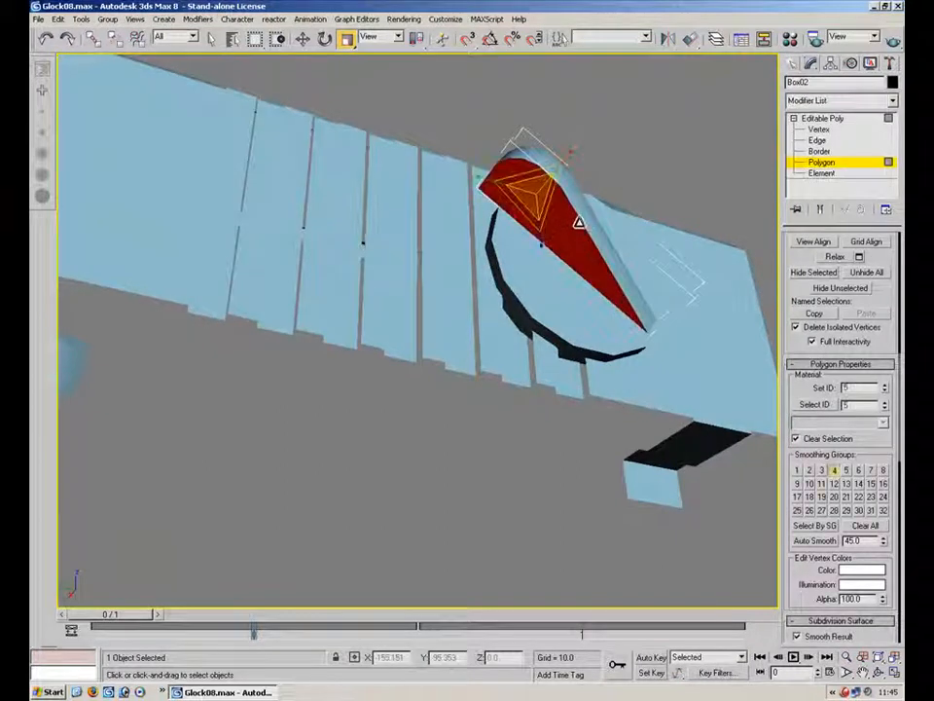
{"action": "key", "text": "Delete"}
Leave polygon editing and unhide all objects to show the whole pistol
{"action": "left_click", "coordinate": [825, 119]}
{"action": "left_click", "coordinate": [717, 171]}
{"action": "middle_click_drag", "start_coordinate": [710, 175], "coordinate": [416, 375], "text": "alt"}
{"action": "scroll", "coordinate": [416, 372], "scroll_direction": "down", "scroll_amount": 5}
{"action": "mouse_move", "coordinate": [307, 279]}
{"action": "middle_mouse_down", "text": "alt"}
{"action": "mouse_move", "coordinate": [303, 315]}
{"action": "mouse_move", "coordinate": [334, 295]}
{"action": "mouse_move", "coordinate": [286, 295]}
{"action": "mouse_move", "coordinate": [307, 288]}
{"action": "middle_mouse_up", "text": "alt"}
{"action": "left_click", "coordinate": [430, 299]}
{"action": "middle_click_drag", "start_coordinate": [565, 205], "coordinate": [733, 164], "text": "alt"}
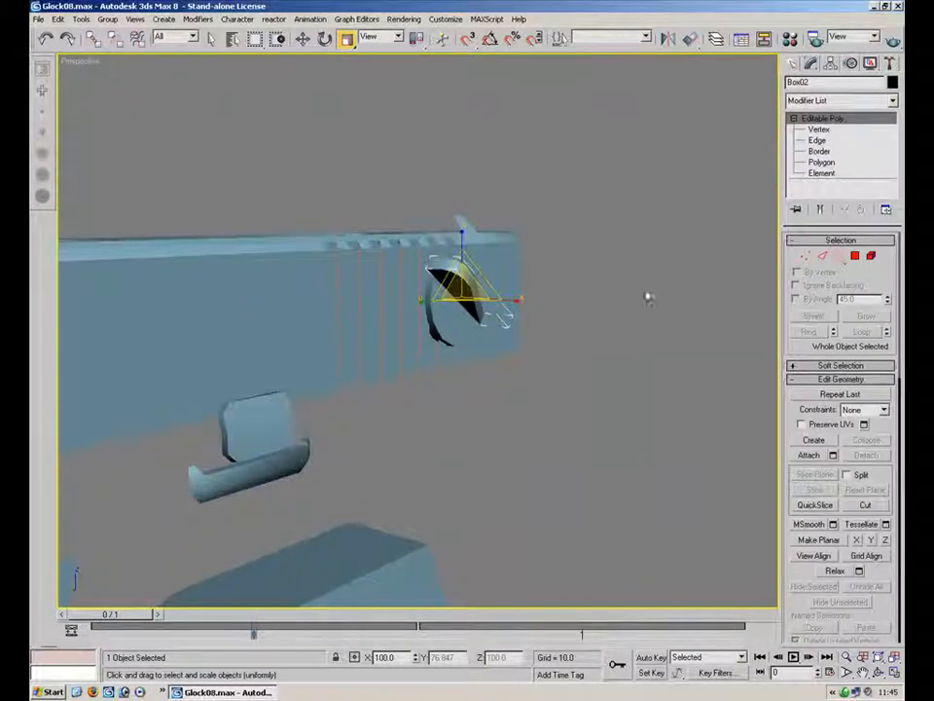
{"action": "left_click", "coordinate": [615, 309]}
{"action": "middle_click_drag", "start_coordinate": [403, 357], "coordinate": [312, 330], "text": "alt"}
{"action": "scroll", "coordinate": [312, 330], "scroll_direction": "down", "scroll_amount": 5}
{"action": "right_click", "coordinate": [543, 375]}
{"action": "left_click", "coordinate": [586, 315]}
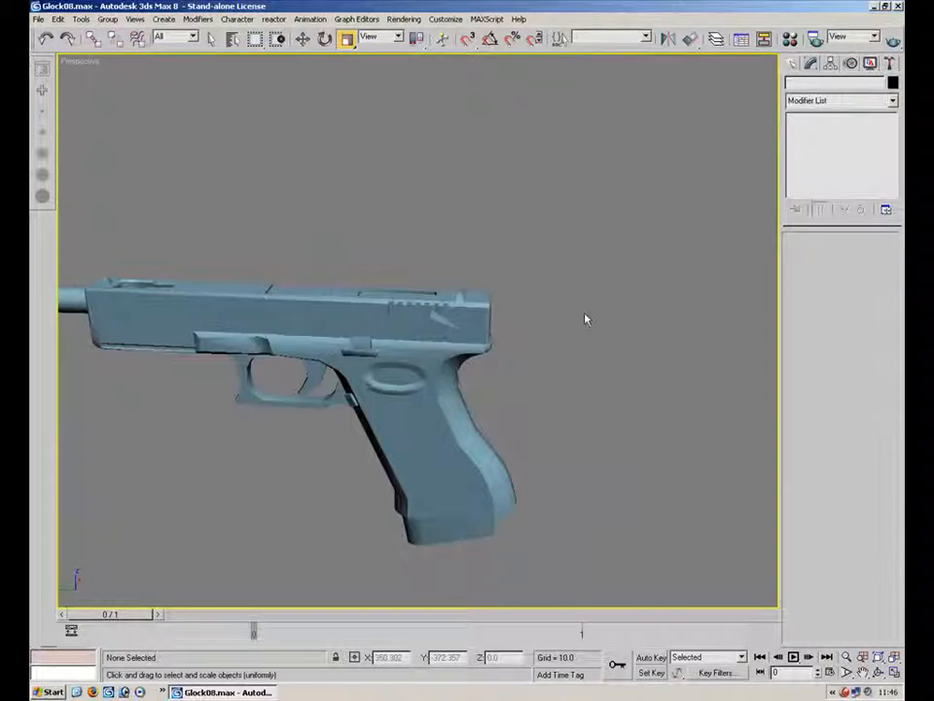
{"action": "middle_click_drag", "start_coordinate": [388, 289], "coordinate": [588, 175], "text": "alt"}
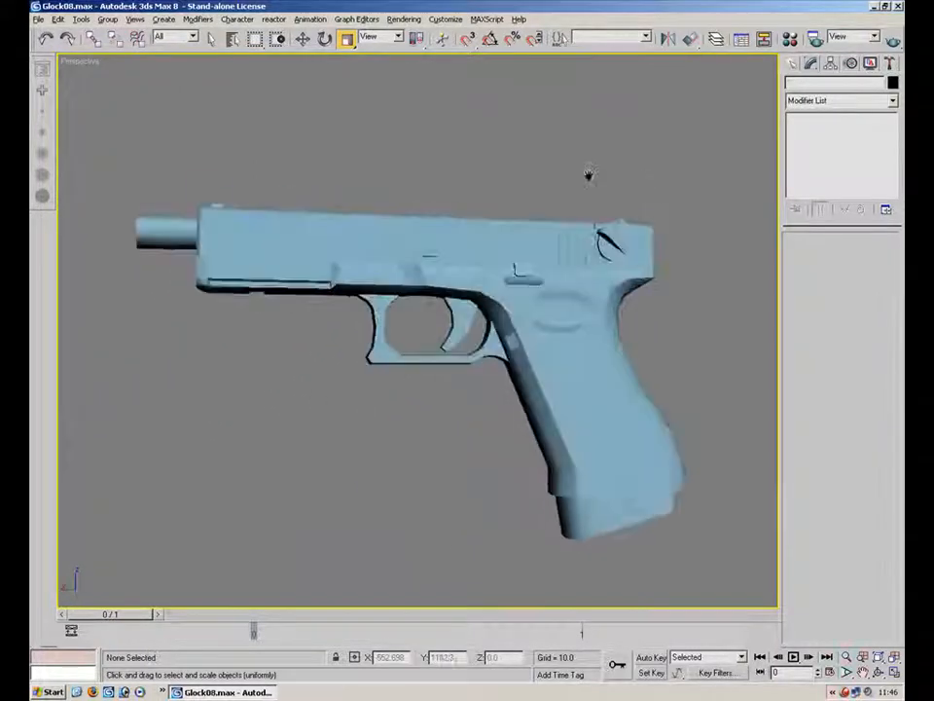
Inspect the trigger guard and slide area of the pistol from several angles
{"action": "scroll", "coordinate": [299, 218], "scroll_direction": "up", "scroll_amount": 8}
{"action": "middle_click_drag", "start_coordinate": [298, 218], "coordinate": [330, 417], "text": "alt"}
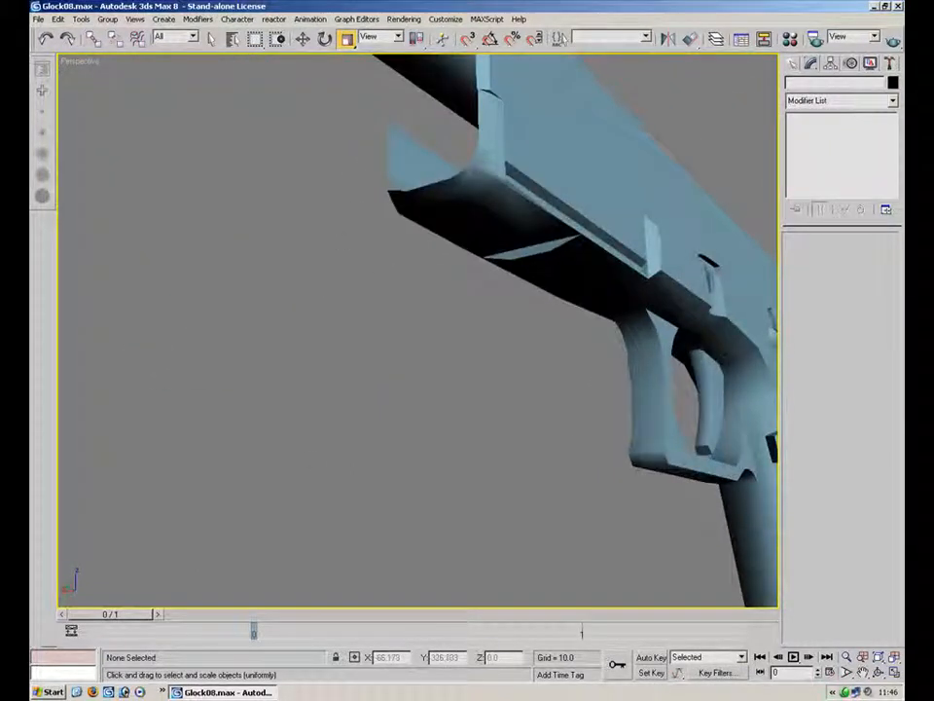
{"action": "left_click", "coordinate": [623, 176]}
{"action": "key", "text": "2"}
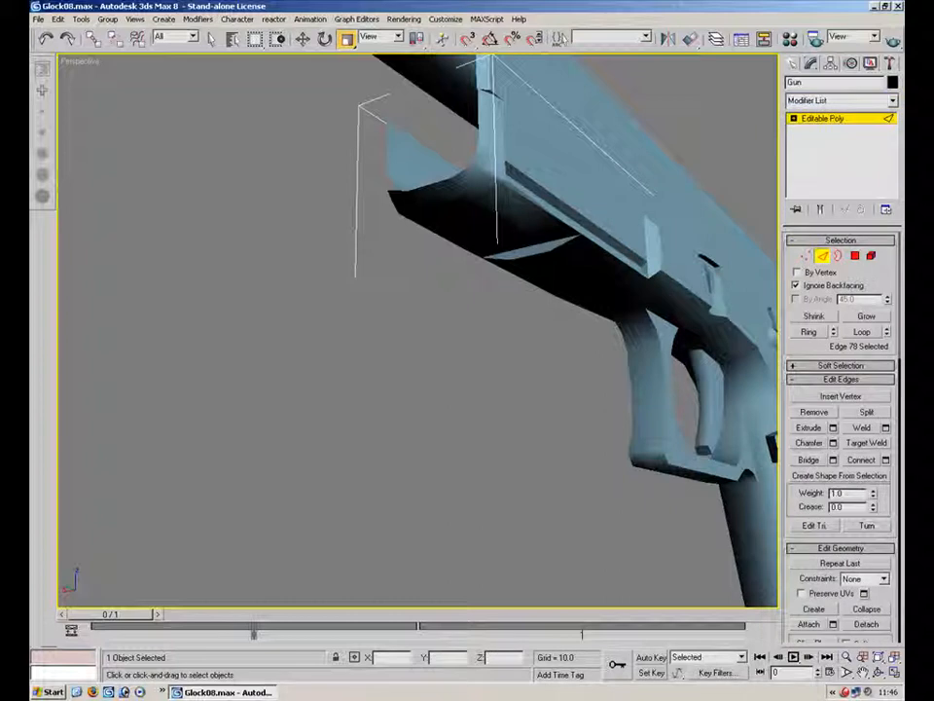
{"action": "middle_click_drag", "start_coordinate": [460, 191], "coordinate": [418, 389], "text": "alt"}
{"action": "scroll", "coordinate": [413, 400], "scroll_direction": "up", "scroll_amount": 3}
{"action": "middle_click_drag", "start_coordinate": [434, 333], "coordinate": [270, 225], "text": "alt"}
{"action": "scroll", "coordinate": [345, 324], "scroll_direction": "down", "scroll_amount": 5}
{"action": "scroll", "coordinate": [354, 292], "scroll_direction": "up", "scroll_amount": 4}
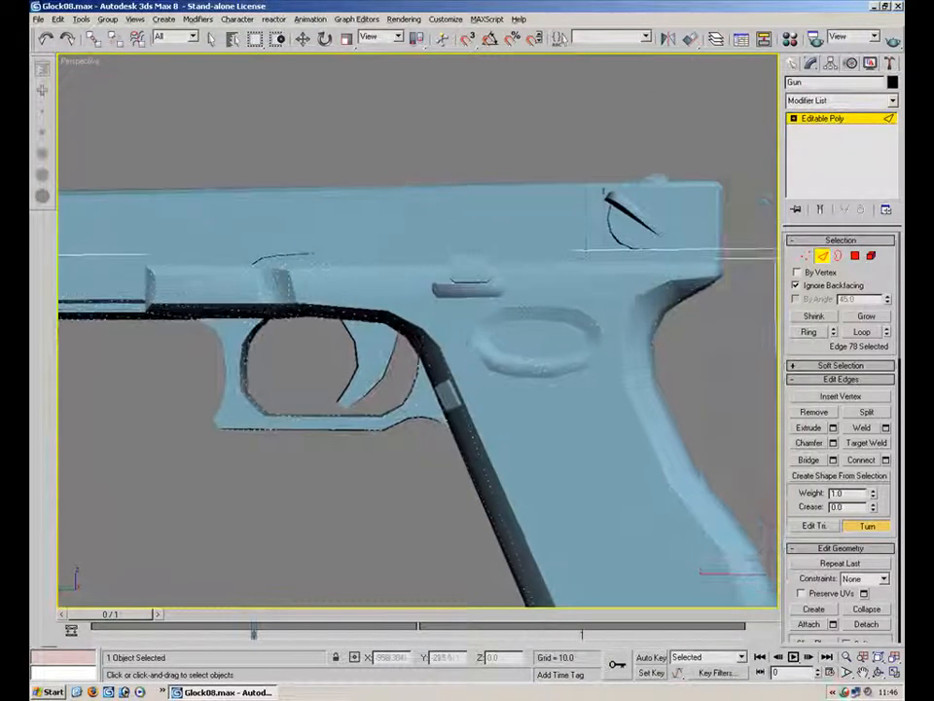
{"action": "middle_click_drag", "start_coordinate": [354, 292], "coordinate": [370, 282], "text": "alt"}
{"action": "left_click", "coordinate": [723, 381]}
{"action": "key", "text": "r"}
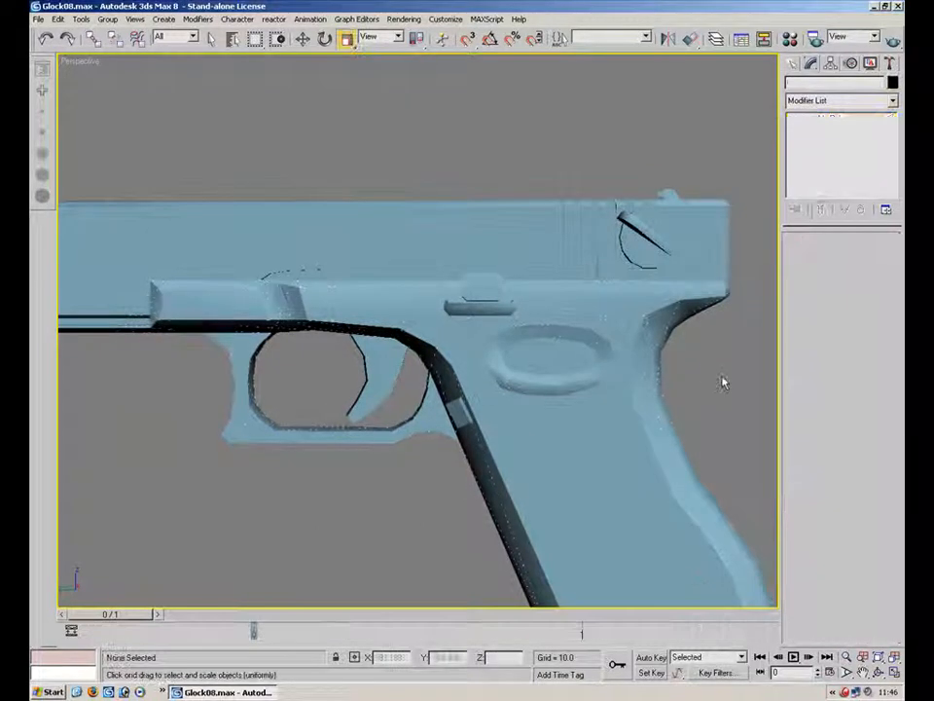
Select the gun and orbit around the whole pistol to examine it
{"action": "middle_click_drag", "start_coordinate": [391, 235], "coordinate": [554, 335], "text": "alt"}
{"action": "left_click", "coordinate": [548, 334]}
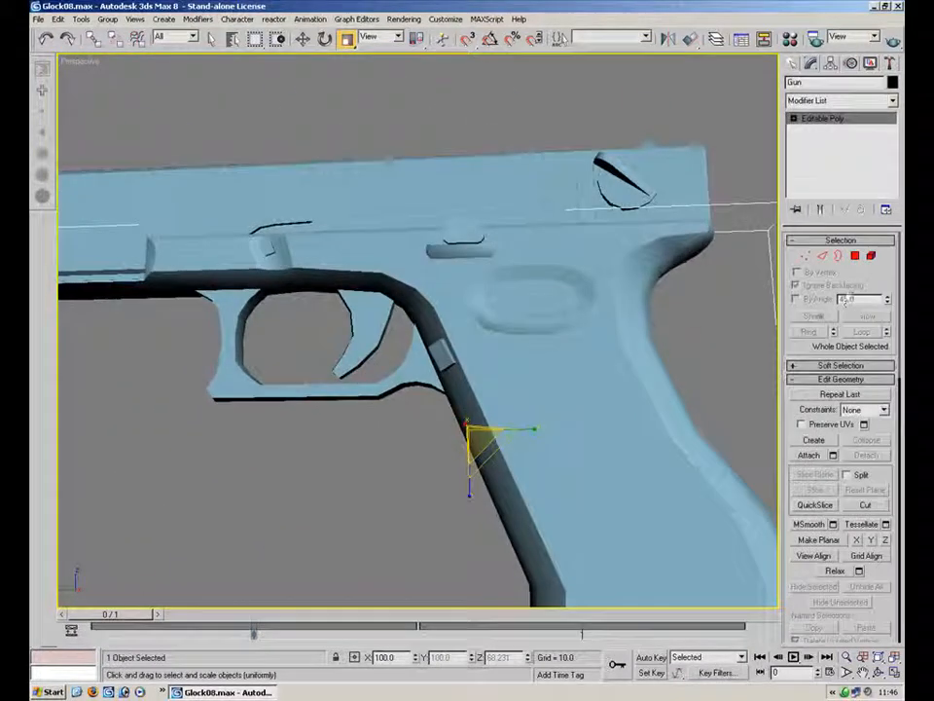
{"action": "key", "text": "2"}
{"action": "scroll", "coordinate": [856, 486], "scroll_direction": "down", "scroll_amount": 5}
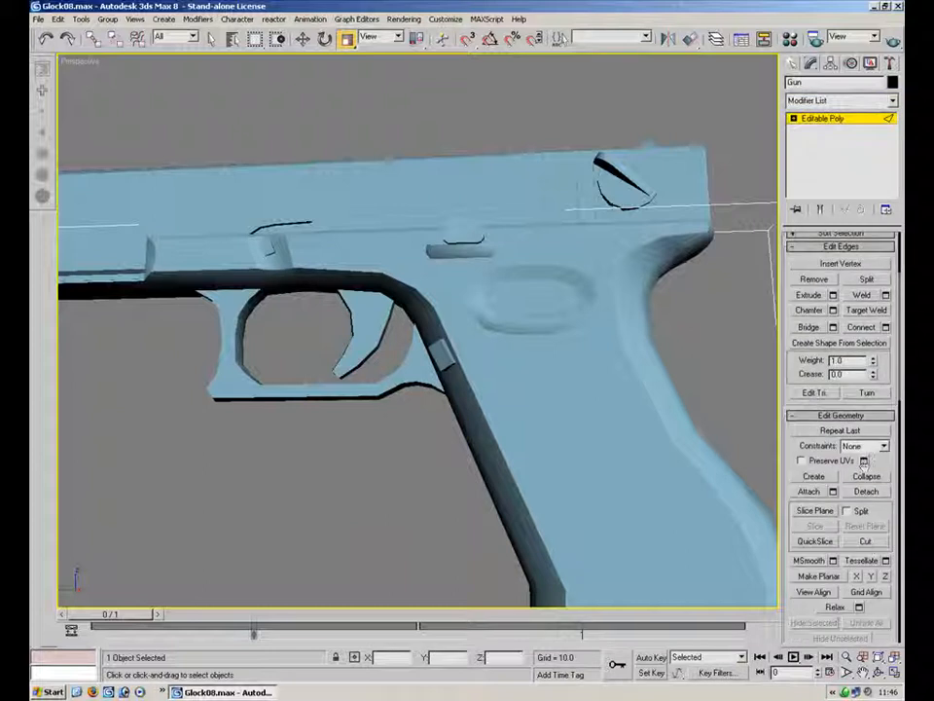
{"action": "scroll", "coordinate": [881, 605], "scroll_direction": "down", "scroll_amount": 5}
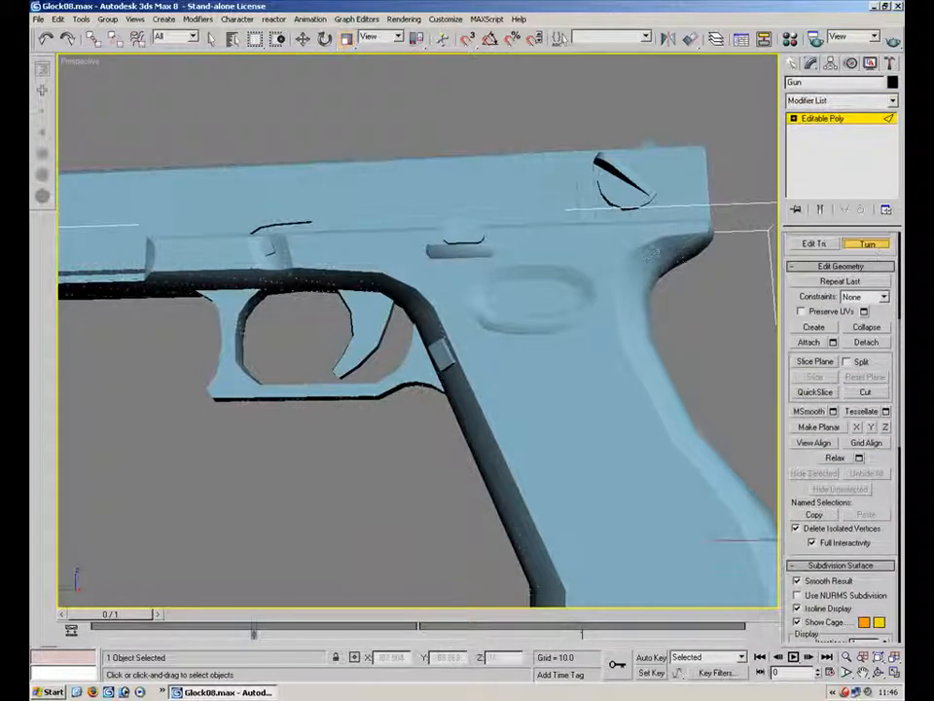
{"action": "middle_click_drag", "start_coordinate": [417, 209], "coordinate": [542, 287], "text": "alt"}
{"action": "key", "text": "r"}
{"action": "scroll", "coordinate": [445, 304], "scroll_direction": "down", "scroll_amount": 4}
{"action": "middle_click_drag", "start_coordinate": [476, 297], "coordinate": [298, 312], "text": "alt"}
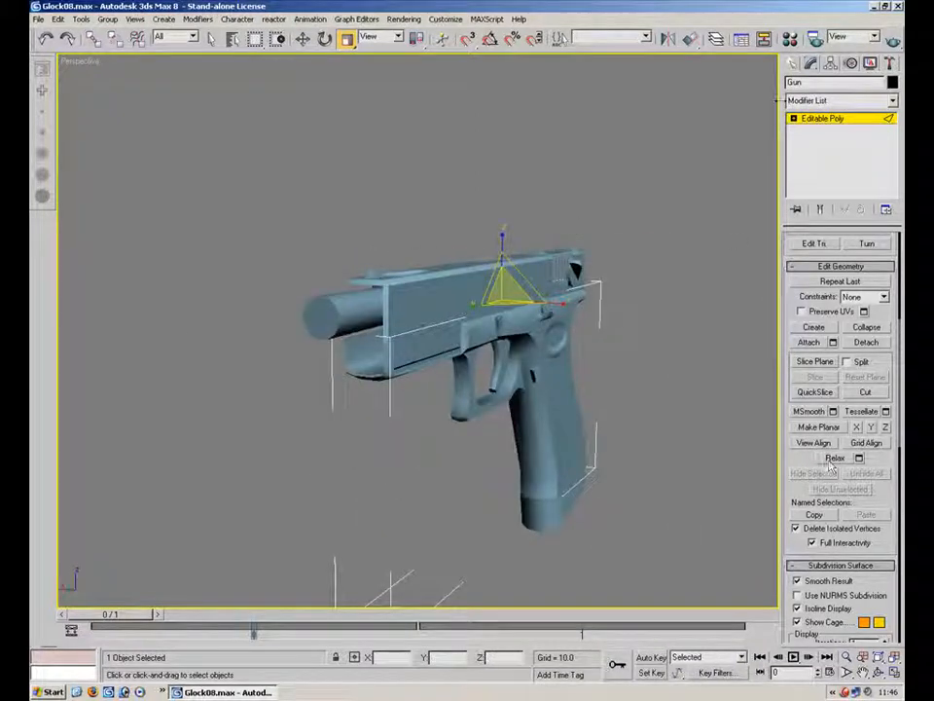
{"action": "left_click", "coordinate": [830, 121]}
{"action": "left_click", "coordinate": [690, 149]}
{"action": "left_click", "coordinate": [526, 253]}
{"action": "middle_click_drag", "start_coordinate": [522, 261], "coordinate": [628, 268], "text": "alt"}
{"action": "left_click", "coordinate": [621, 449]}
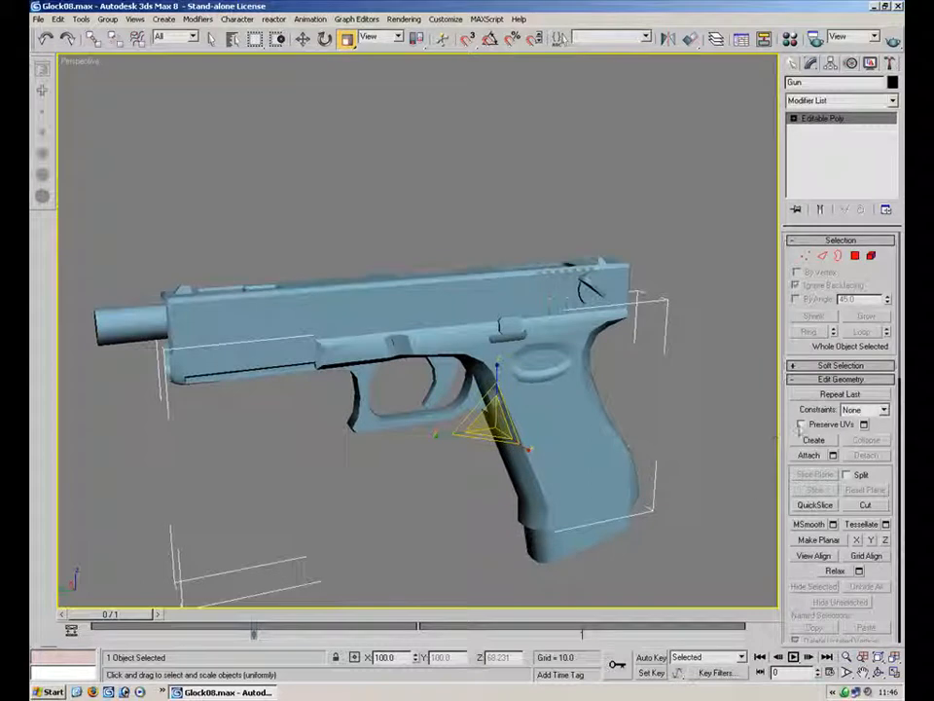
Attach the slide and barrel objects to the gun mesh
{"action": "left_click", "coordinate": [811, 455]}
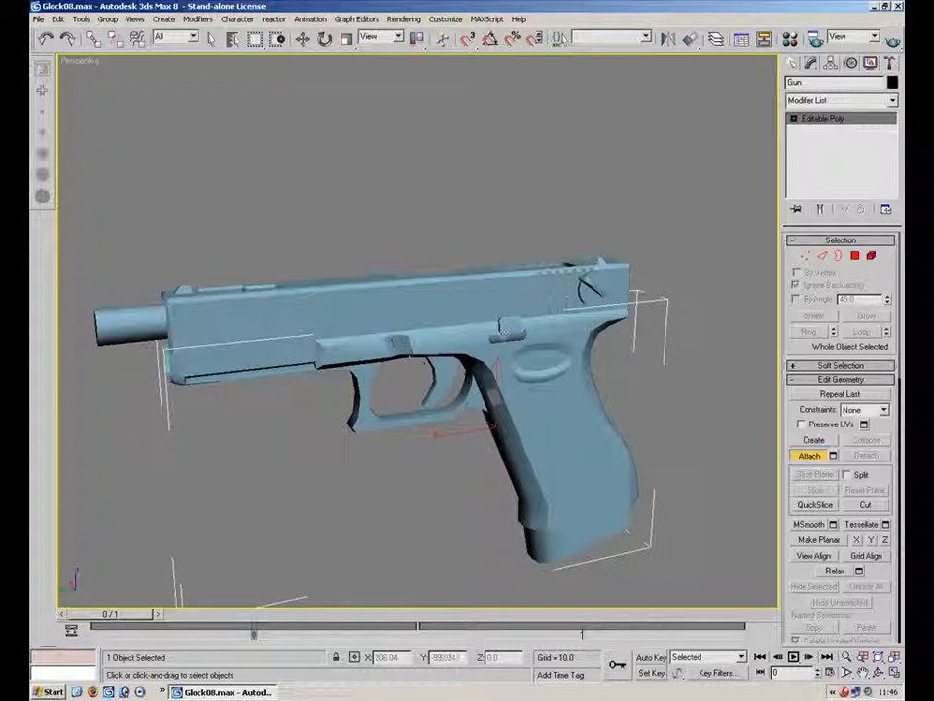
{"action": "left_click", "coordinate": [596, 296]}
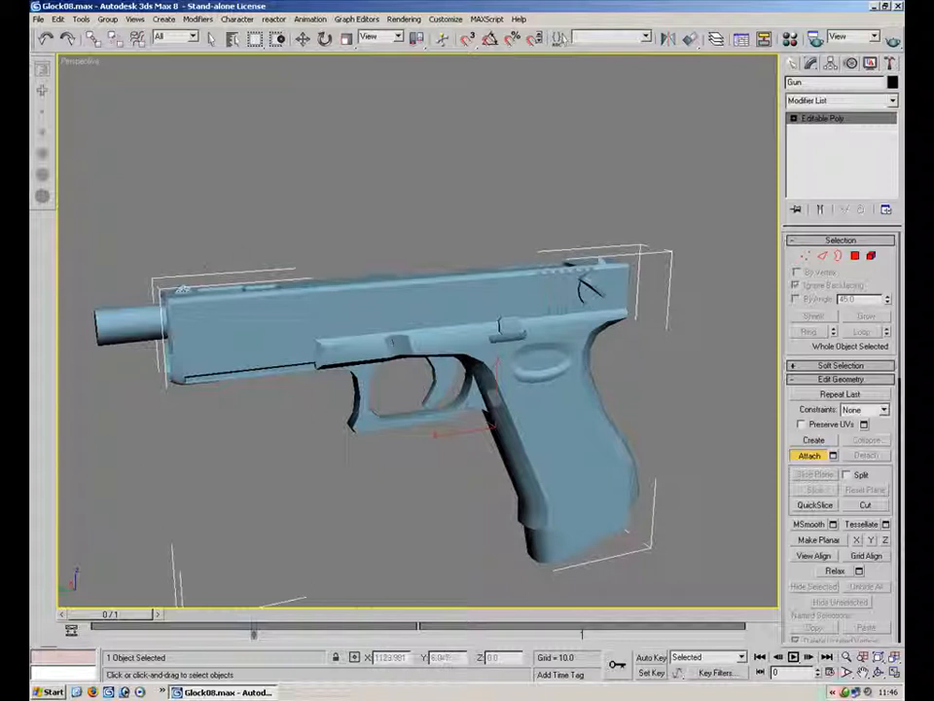
{"action": "left_click", "coordinate": [126, 325]}
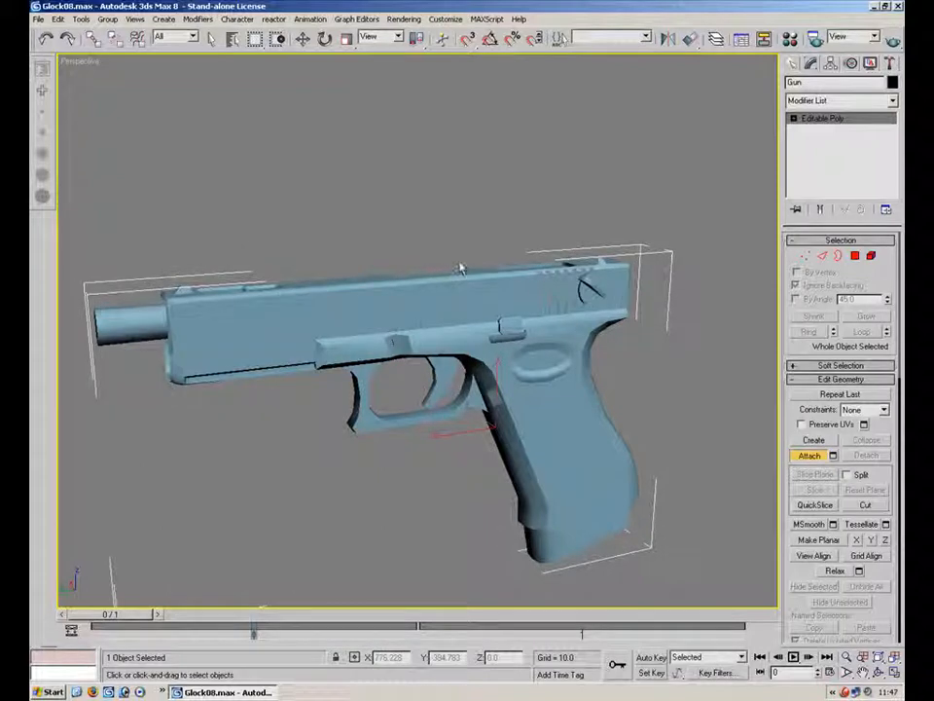
{"action": "left_click", "coordinate": [302, 40]}
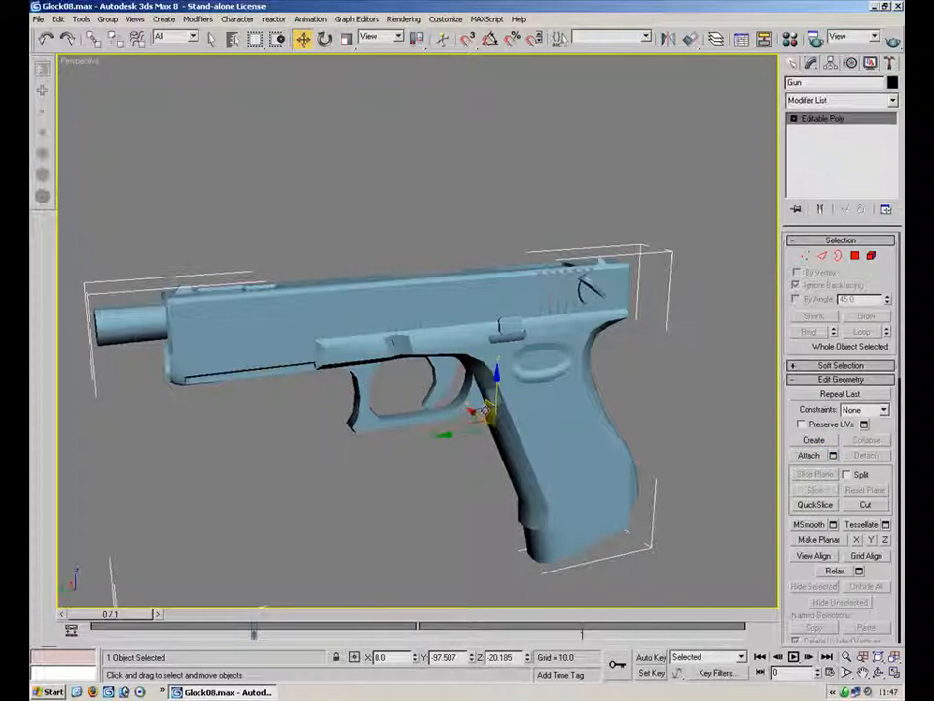
{"action": "left_click_drag", "start_coordinate": [474, 410], "coordinate": [413, 312]}
{"action": "right_click", "coordinate": [476, 413]}
{"action": "right_click", "coordinate": [414, 311]}
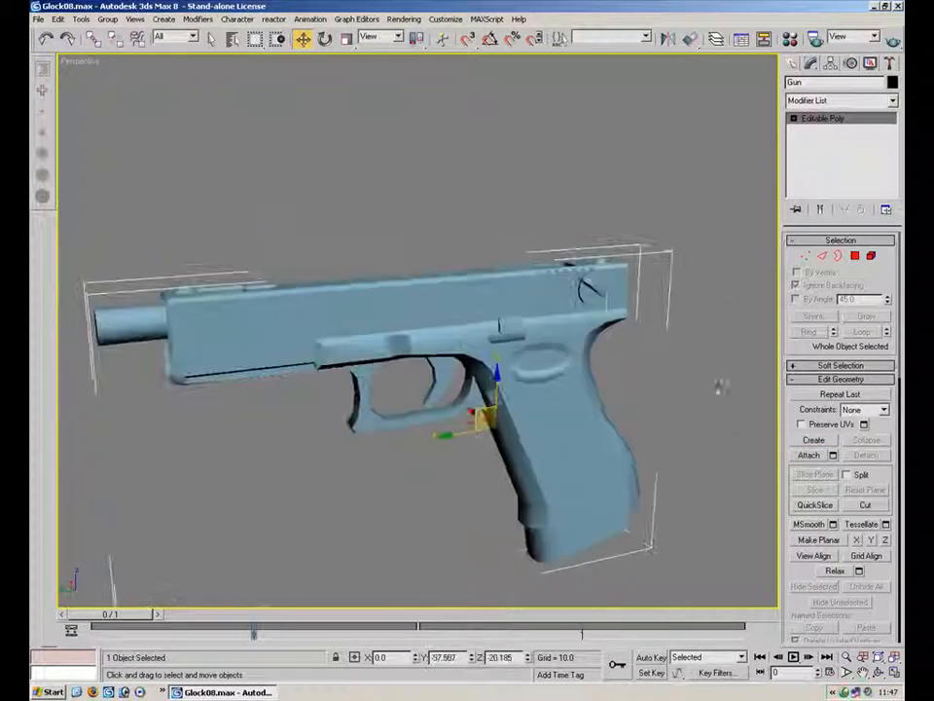
{"action": "left_click", "coordinate": [809, 455]}
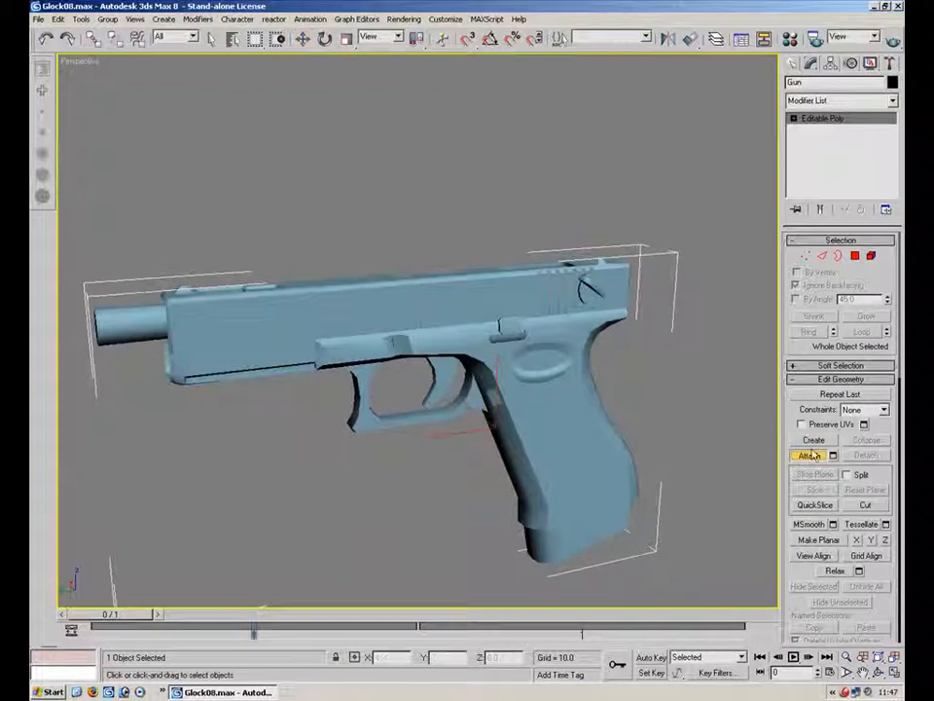
{"action": "left_click", "coordinate": [815, 455]}
{"action": "mouse_move", "coordinate": [473, 410]}
{"action": "left_mouse_down"}
{"action": "mouse_move", "coordinate": [460, 400]}
{"action": "mouse_move", "coordinate": [675, 506]}
{"action": "mouse_move", "coordinate": [391, 400]}
{"action": "mouse_move", "coordinate": [467, 394]}
{"action": "left_mouse_up"}
{"action": "right_click", "coordinate": [460, 400]}
{"action": "right_click", "coordinate": [467, 394]}
{"action": "left_click", "coordinate": [721, 369]}
{"action": "middle_click_drag", "start_coordinate": [665, 348], "coordinate": [314, 351], "text": "alt"}
{"action": "left_click", "coordinate": [312, 350]}
{"action": "left_click_drag", "start_coordinate": [370, 332], "coordinate": [292, 319]}
{"action": "right_click", "coordinate": [292, 319]}
{"action": "left_click", "coordinate": [348, 76]}
{"action": "middle_click_drag", "start_coordinate": [313, 282], "coordinate": [490, 298], "text": "alt"}
{"action": "scroll", "coordinate": [428, 175], "scroll_direction": "down", "scroll_amount": 5}
{"action": "left_click", "coordinate": [429, 359]}
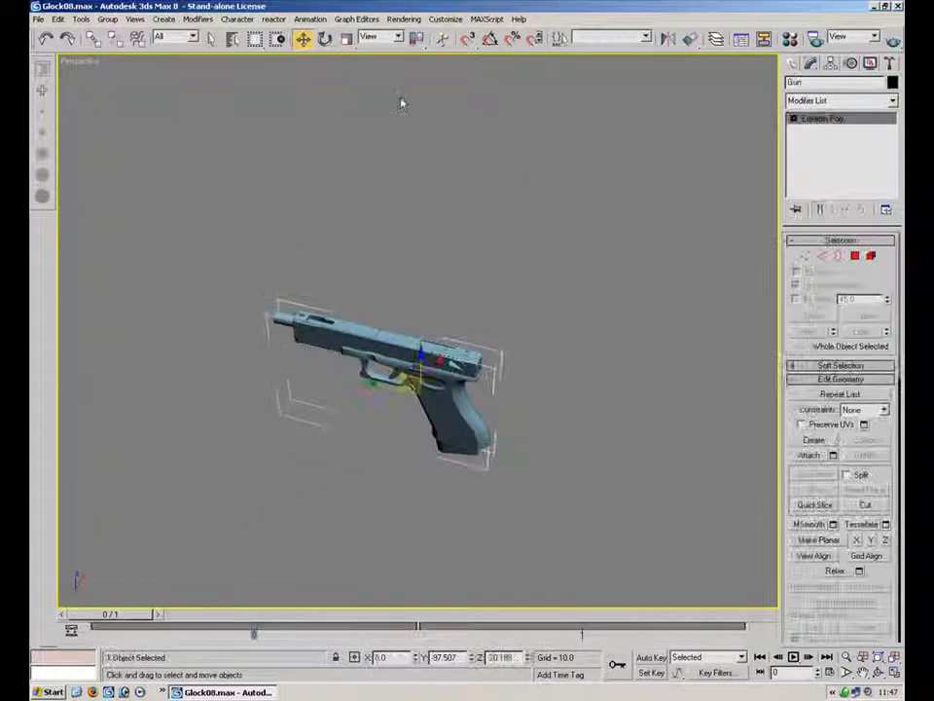
Open the Scale Transform Type-In to check the gun's scale values
{"action": "left_click", "coordinate": [345, 39]}
{"action": "right_click", "coordinate": [346, 38]}
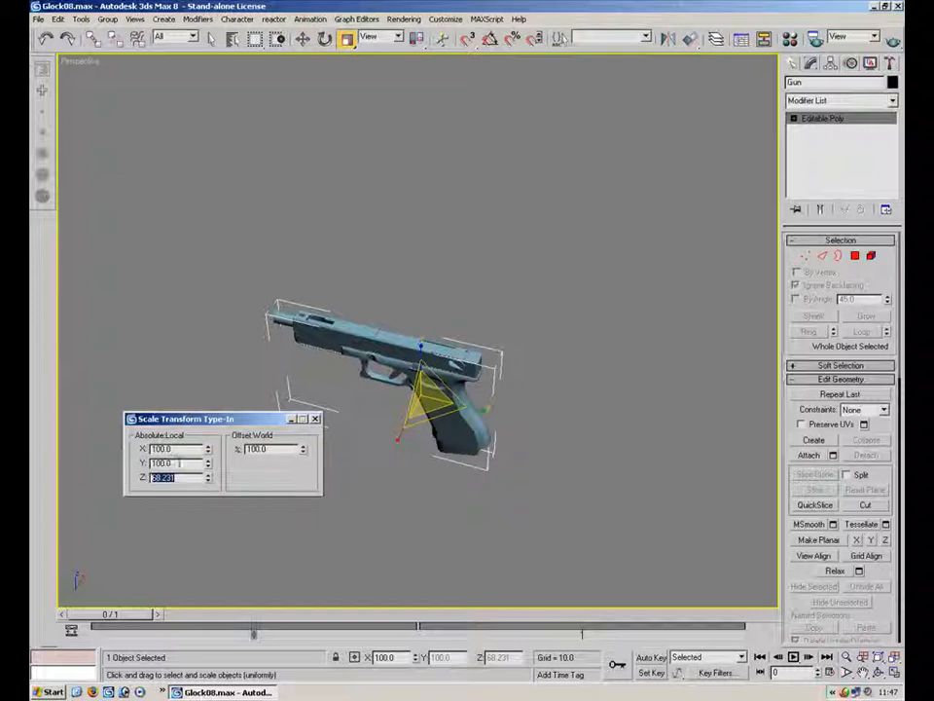
{"action": "left_click", "coordinate": [314, 420]}
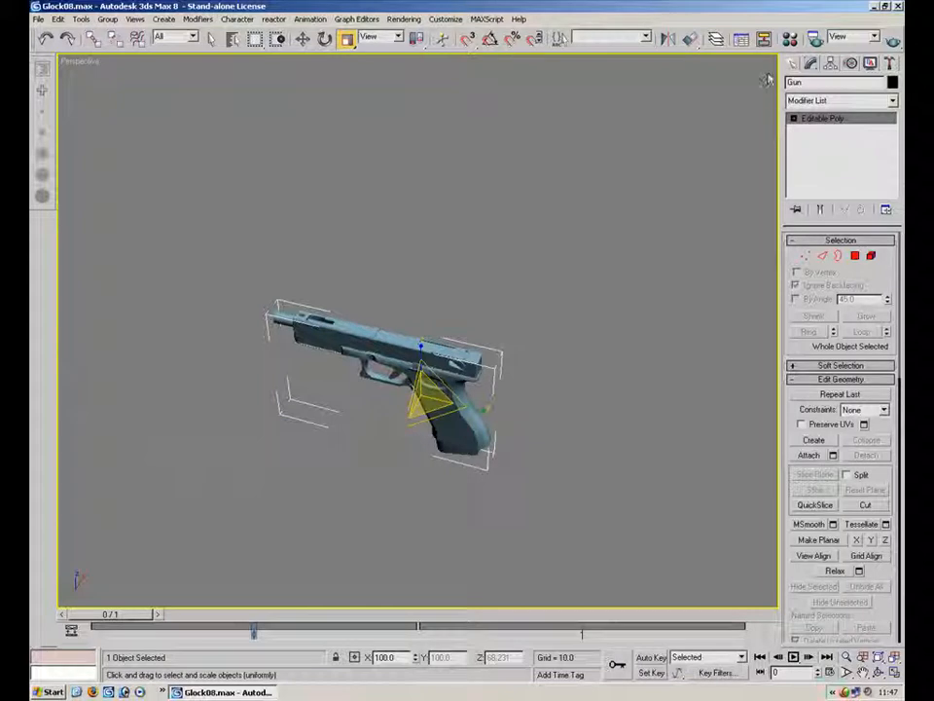
Create a teapot beside the gun and check its scale values
{"action": "left_click", "coordinate": [792, 63]}
{"action": "left_click", "coordinate": [814, 207]}
{"action": "left_click_drag", "start_coordinate": [309, 465], "coordinate": [261, 513]}
{"action": "right_click", "coordinate": [347, 40]}
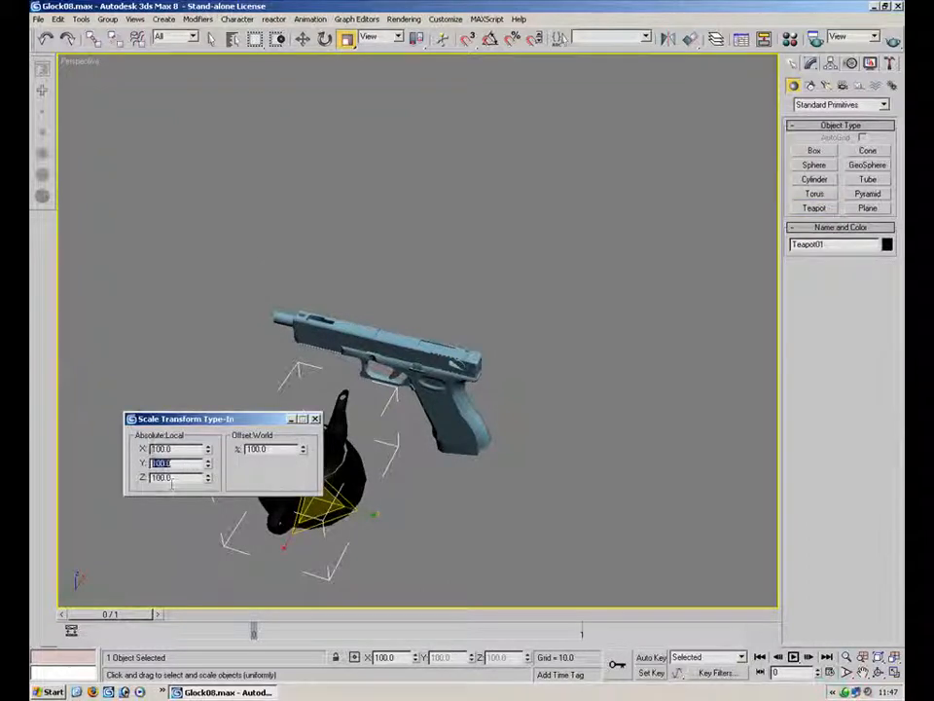
{"action": "left_click", "coordinate": [314, 419]}
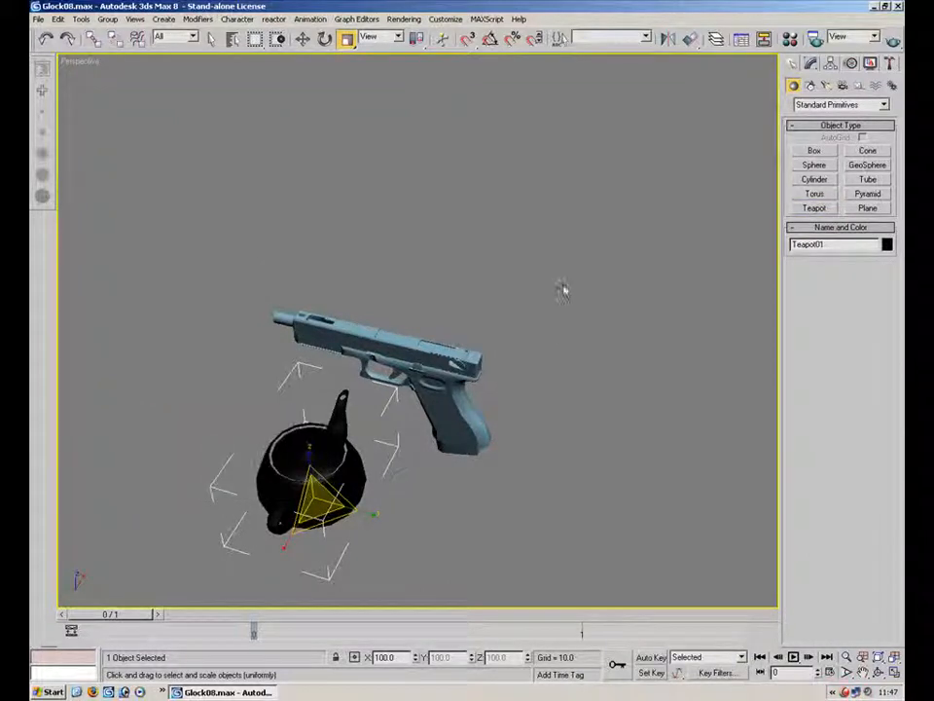
Convert the teapot to an Editable Poly
{"action": "middle_click_drag", "start_coordinate": [433, 345], "coordinate": [337, 298], "text": "alt"}
{"action": "right_click", "coordinate": [195, 349]}
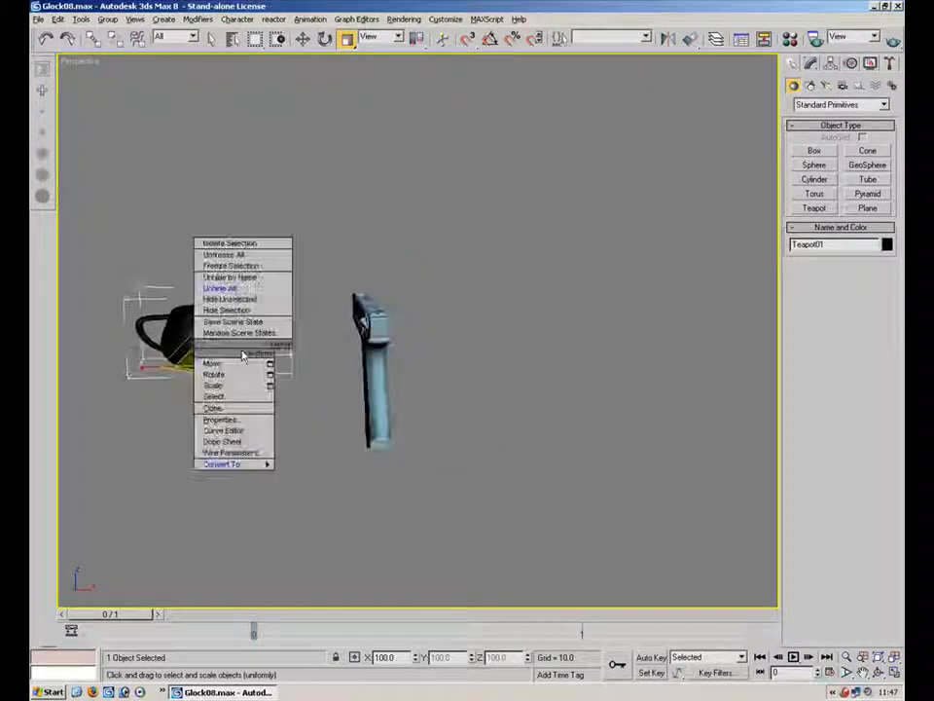
{"action": "mouse_move", "coordinate": [233, 463]}
{"action": "left_click", "coordinate": [336, 477]}
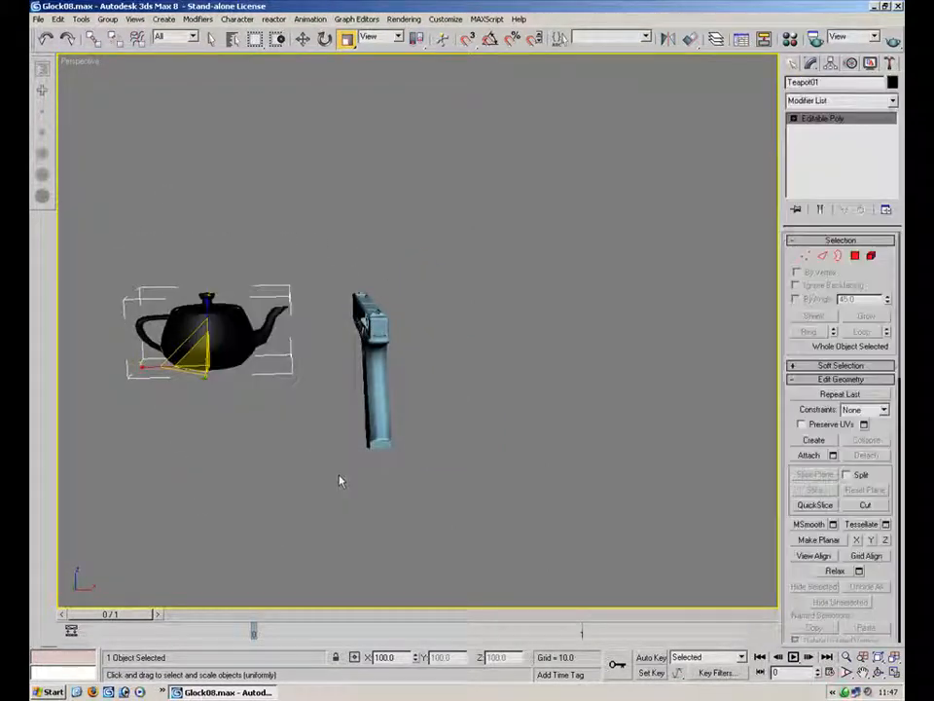
Attach the gun mesh to the teapot object
{"action": "left_click", "coordinate": [809, 455]}
{"action": "middle_click_drag", "start_coordinate": [292, 323], "coordinate": [458, 342], "text": "alt"}
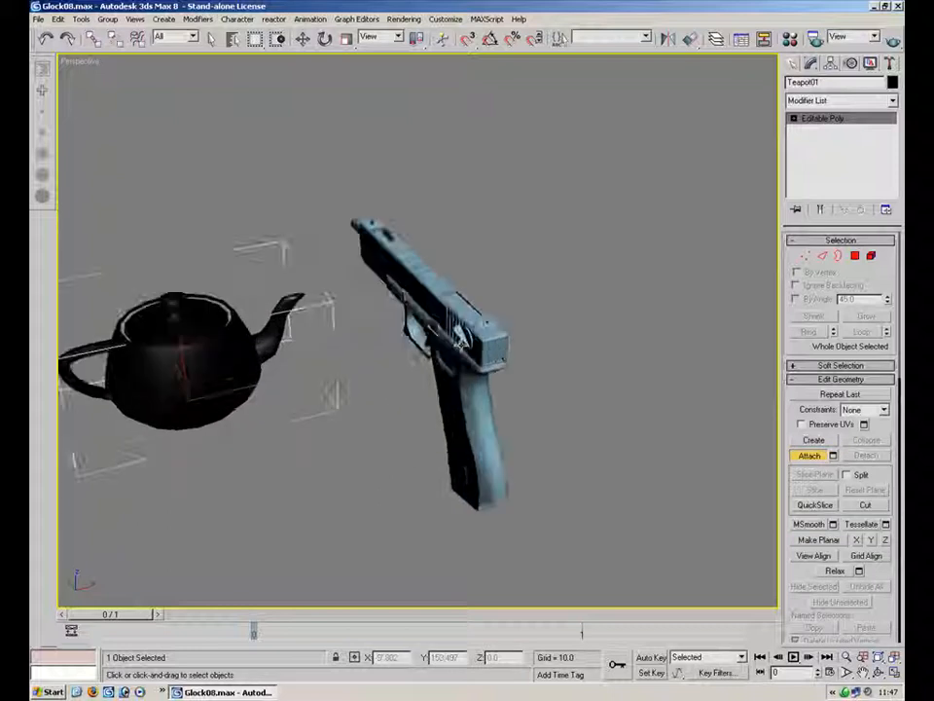
{"action": "left_click", "coordinate": [460, 342]}
Select all of the teapot's polygons and delete them, leaving only the gun geometry
{"action": "middle_click_drag", "start_coordinate": [323, 230], "coordinate": [753, 264], "text": "alt"}
{"action": "key", "text": "4"}
{"action": "left_click_drag", "start_coordinate": [505, 281], "coordinate": [66, 572]}
{"action": "key", "text": "Delete"}
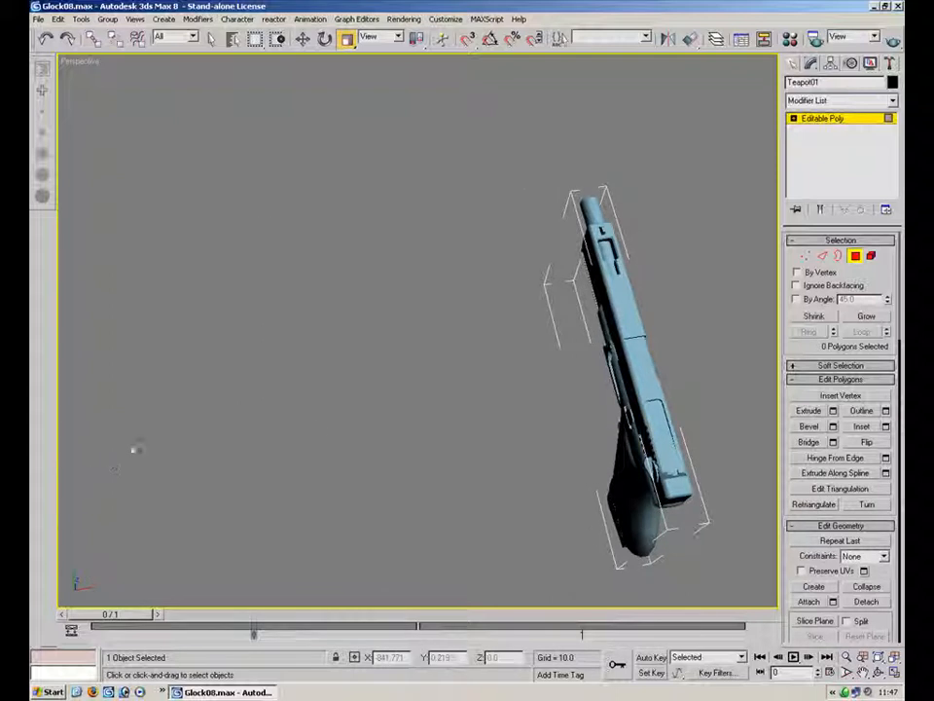
{"action": "middle_click_drag", "start_coordinate": [500, 443], "coordinate": [707, 315], "text": "alt"}
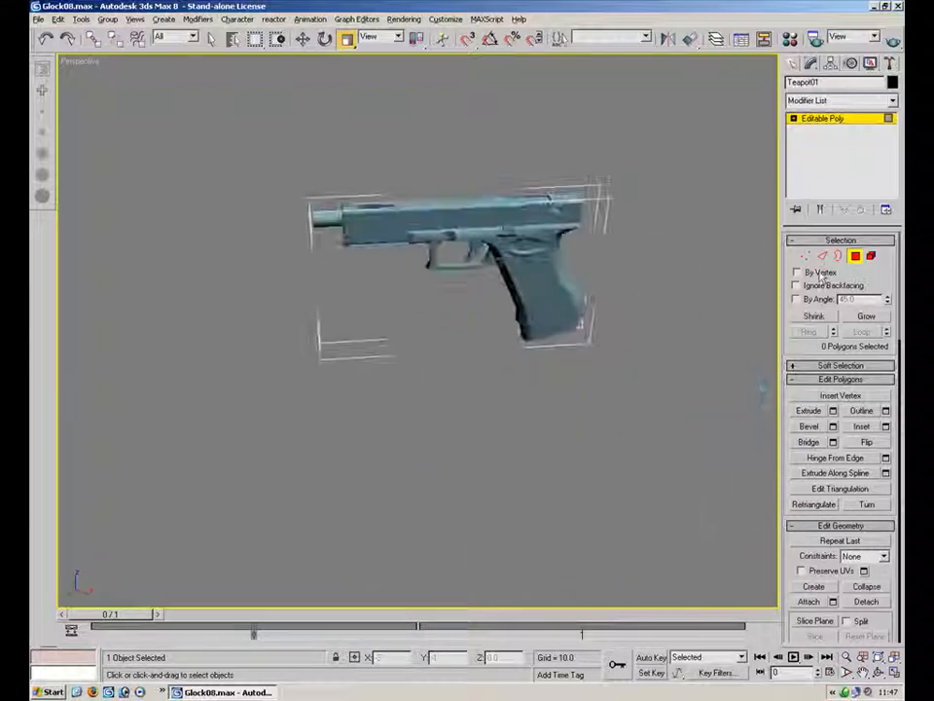
{"action": "key", "text": "4"}
Center the combined object's pivot to the object using Affect Pivot Only
{"action": "left_click", "coordinate": [832, 63]}
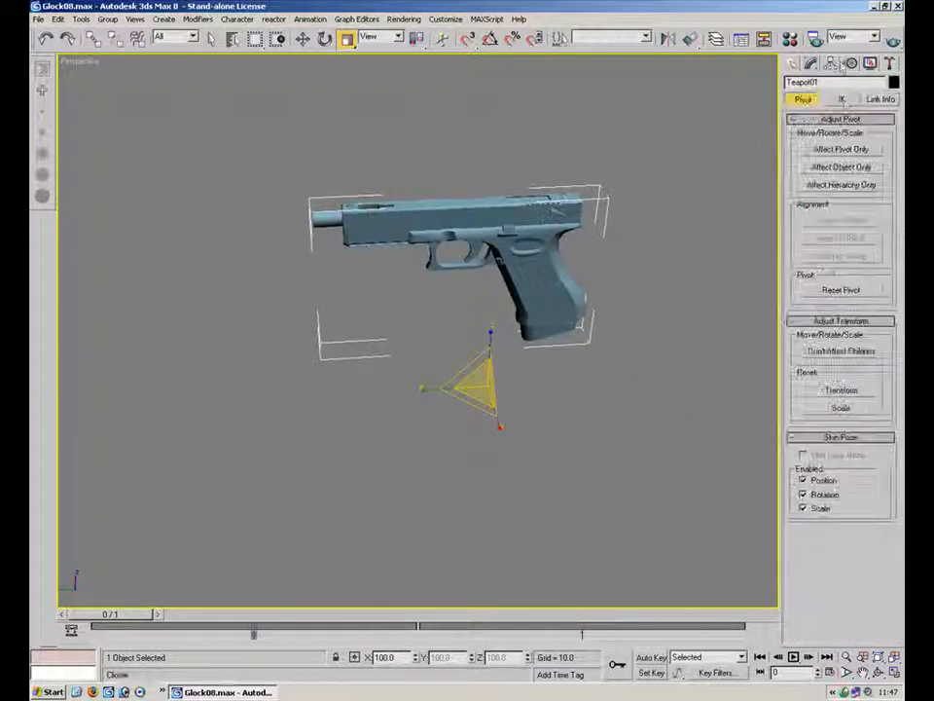
{"action": "left_click", "coordinate": [841, 149]}
{"action": "middle_click_drag", "start_coordinate": [675, 261], "coordinate": [722, 184], "text": "alt"}
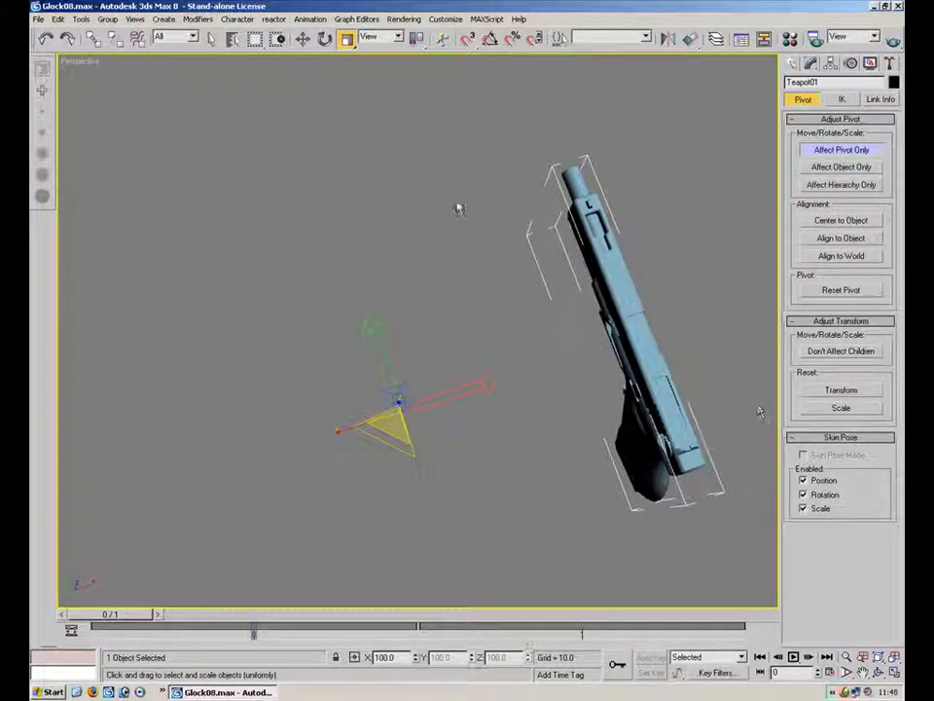
{"action": "left_click", "coordinate": [841, 149]}
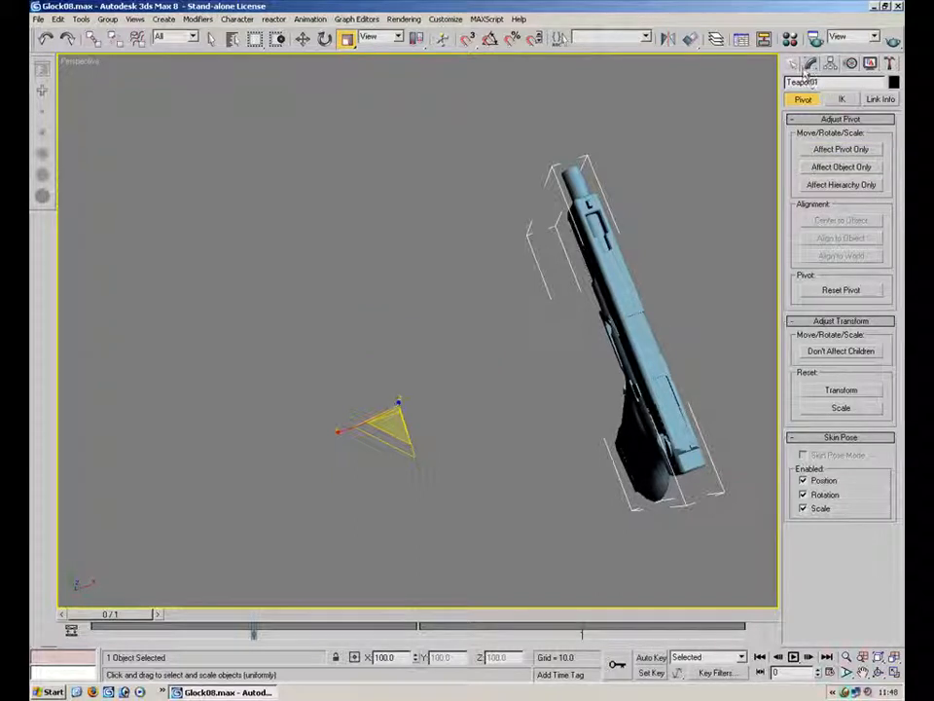
{"action": "left_click", "coordinate": [792, 64]}
{"action": "left_click", "coordinate": [829, 65]}
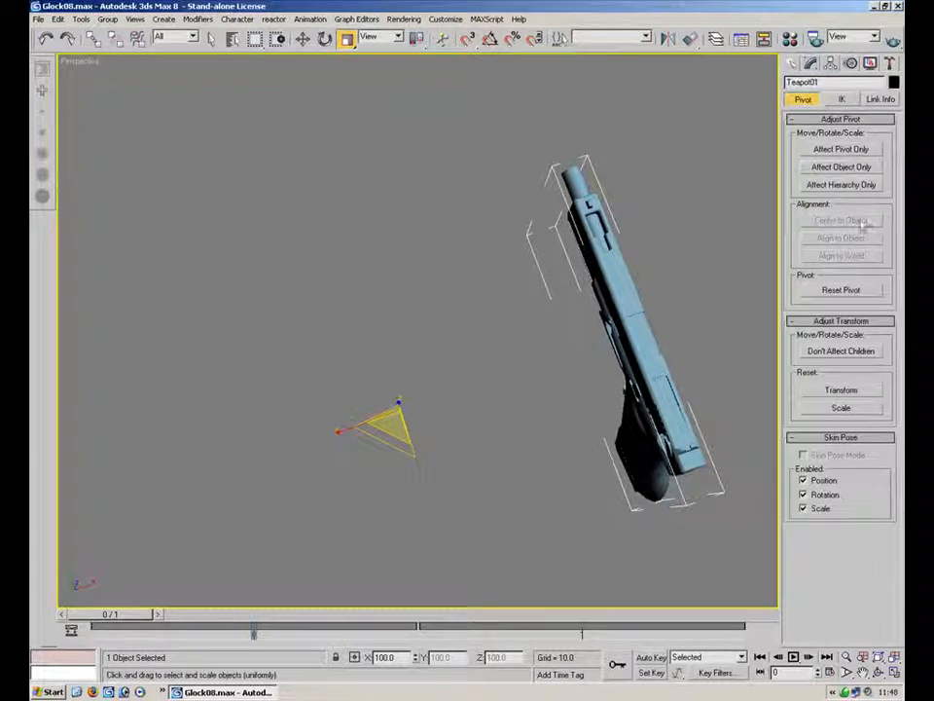
{"action": "left_click", "coordinate": [843, 149]}
{"action": "left_click", "coordinate": [840, 220]}
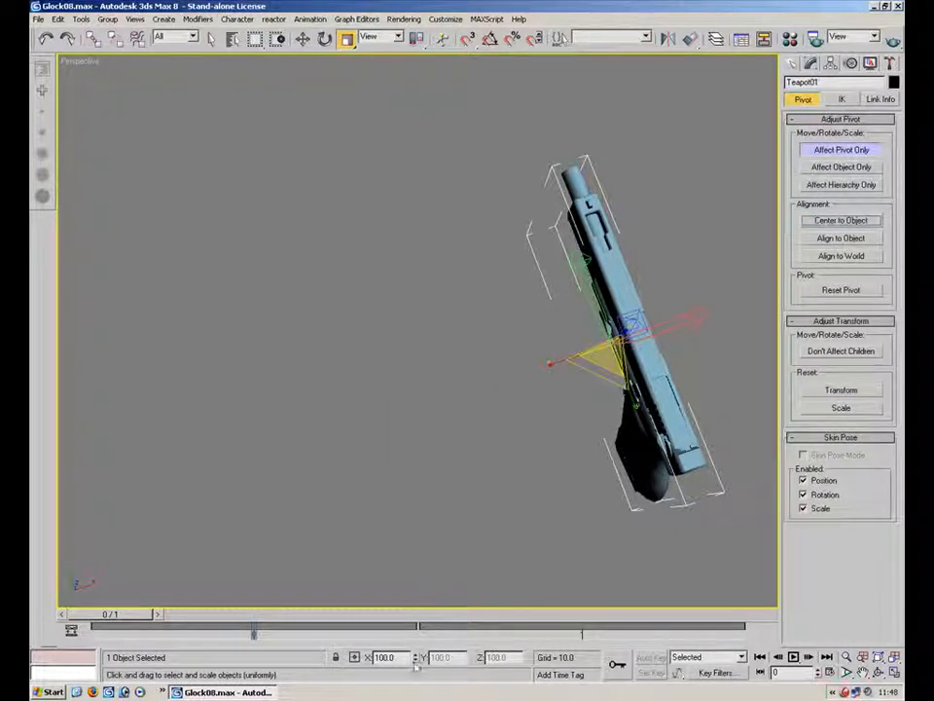
Reset the pivot's X position to 0 and turn off pivot editing
{"action": "left_click", "coordinate": [302, 39]}
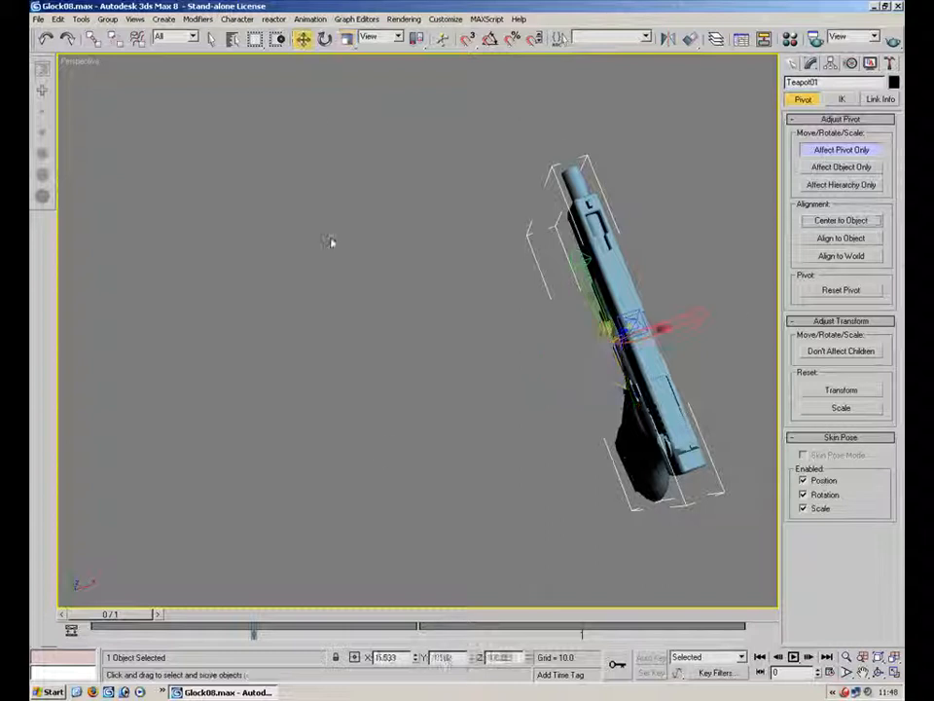
{"action": "right_click", "coordinate": [416, 658]}
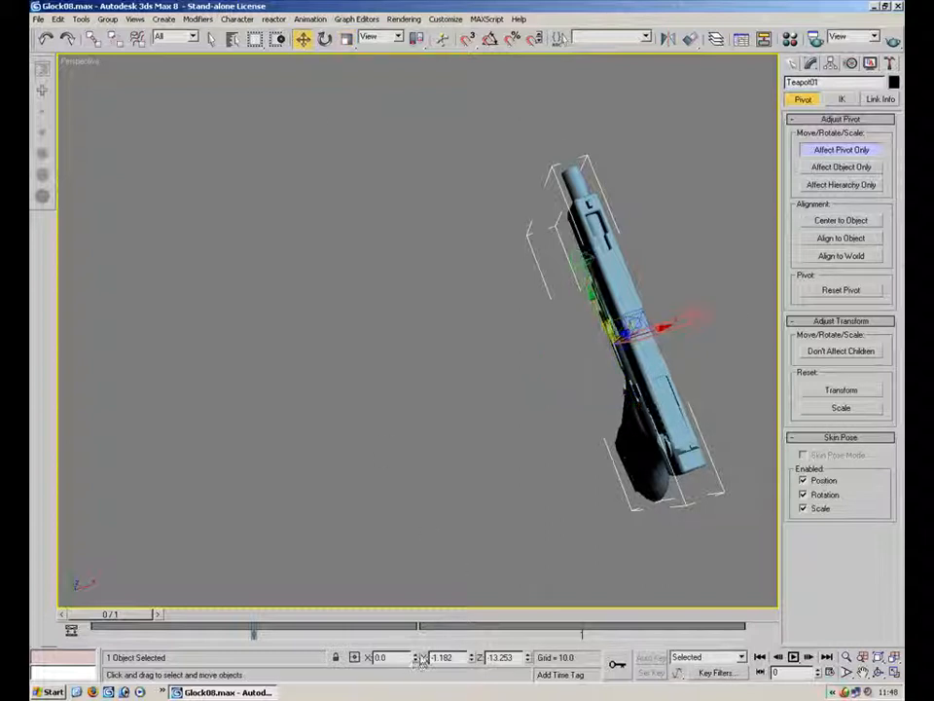
{"action": "middle_click_drag", "start_coordinate": [638, 327], "coordinate": [528, 299]}
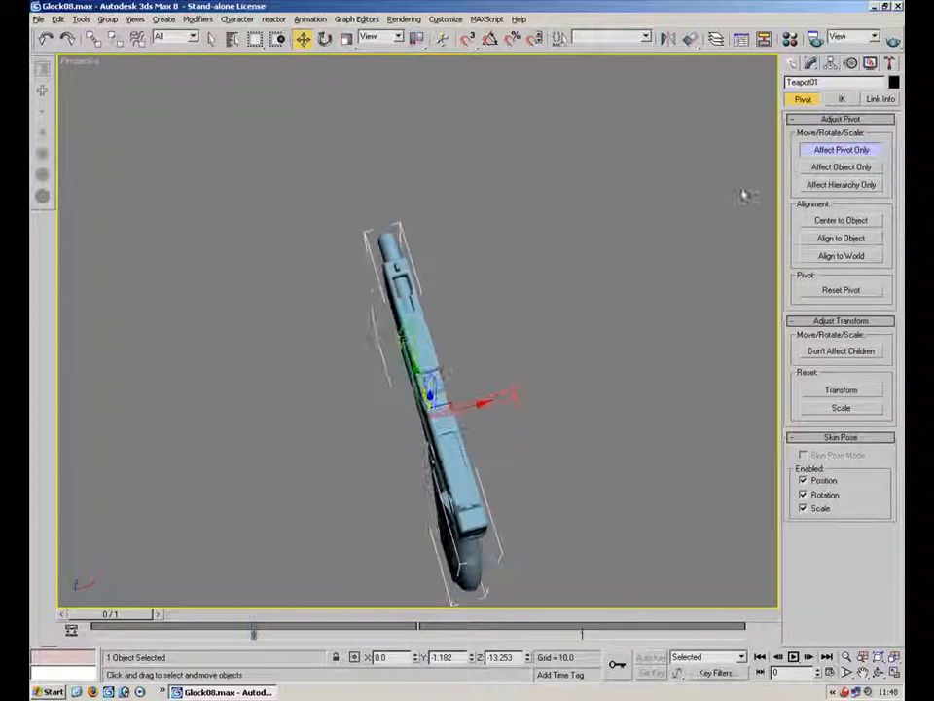
{"action": "left_click", "coordinate": [848, 151]}
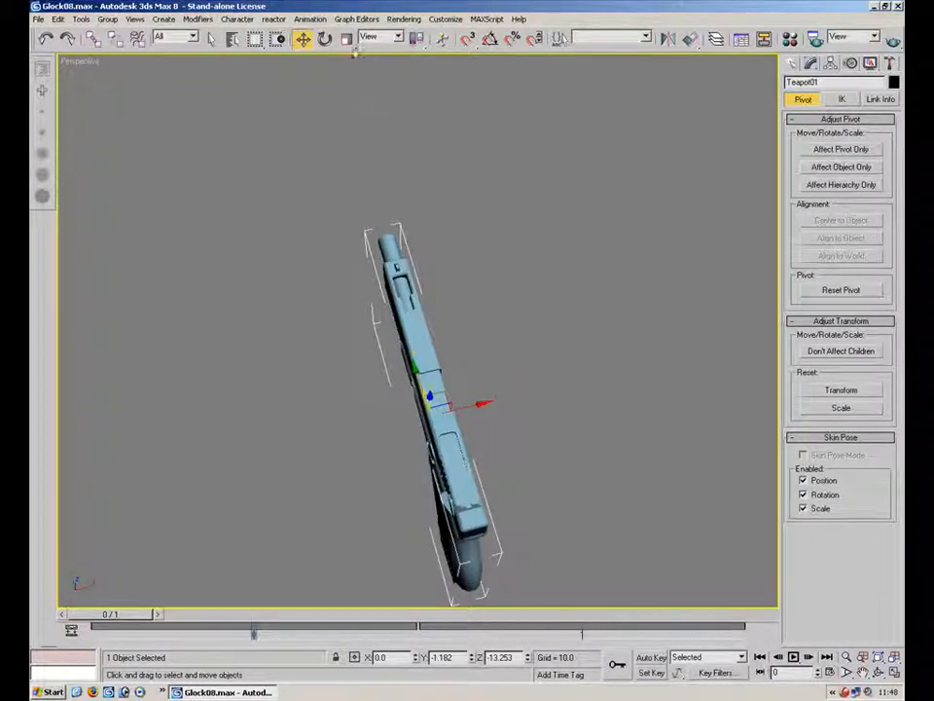
Check the combined object's scale values in the Scale Transform Type-In
{"action": "right_click", "coordinate": [347, 39]}
{"action": "middle_click_drag", "start_coordinate": [282, 339], "coordinate": [558, 281], "text": "alt"}
{"action": "scroll", "coordinate": [558, 281], "scroll_direction": "up", "scroll_amount": 3}
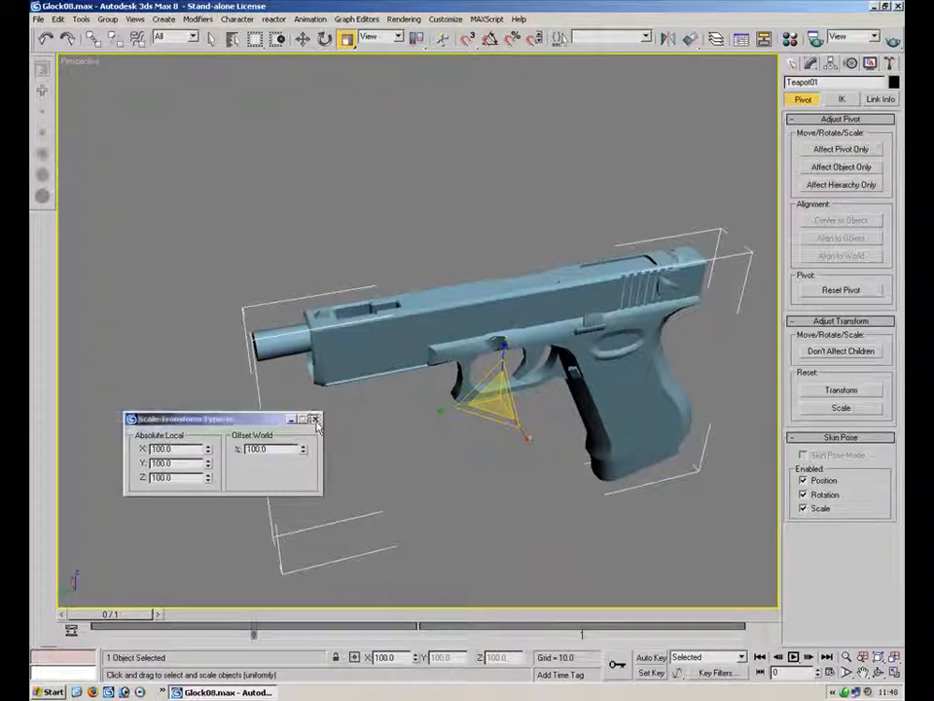
Open the Polygon Count utility and check the combined object's triangle count against its budget
{"action": "left_click", "coordinate": [315, 418]}
{"action": "left_click", "coordinate": [457, 471]}
{"action": "middle_click_drag", "start_coordinate": [525, 403], "coordinate": [427, 340], "text": "alt"}
{"action": "left_click", "coordinate": [427, 340]}
{"action": "left_click", "coordinate": [888, 62]}
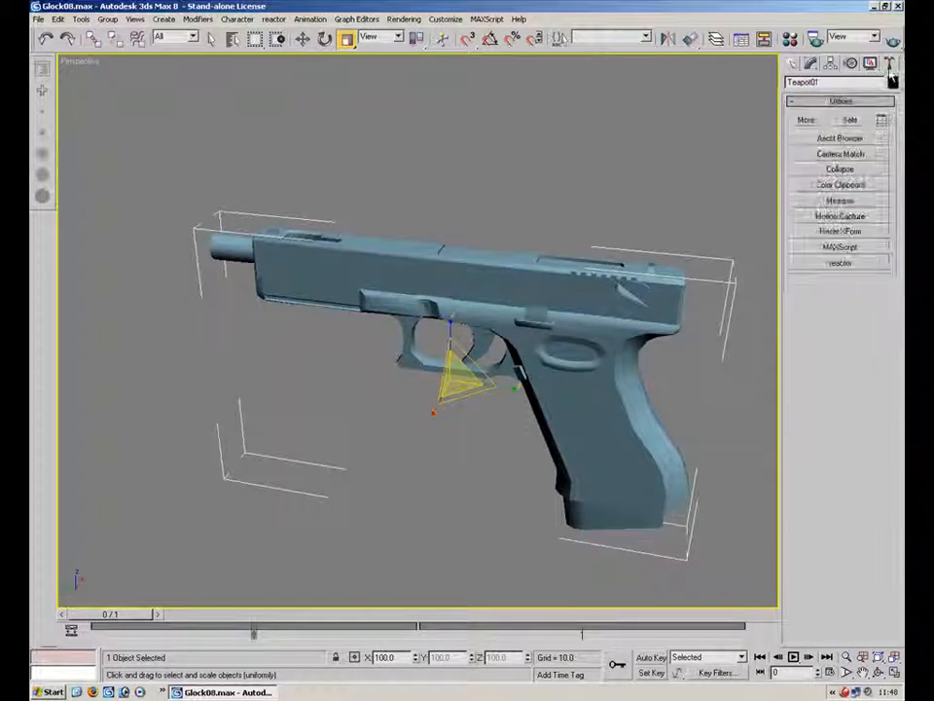
{"action": "left_click", "coordinate": [806, 120]}
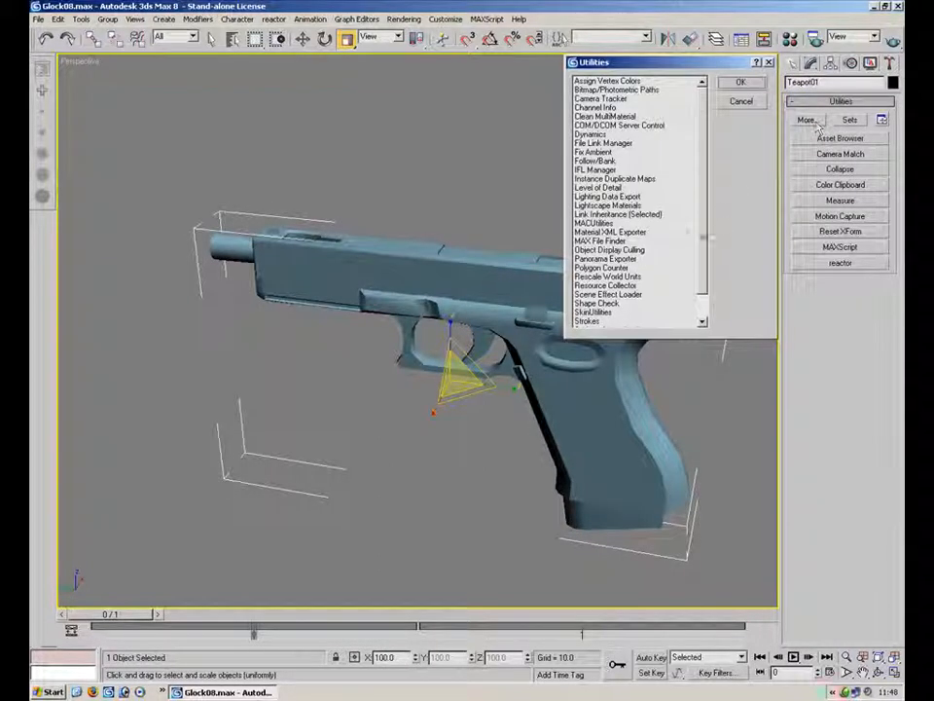
{"action": "left_click", "coordinate": [620, 275]}
{"action": "scroll", "coordinate": [621, 282], "scroll_direction": "down", "scroll_amount": 1}
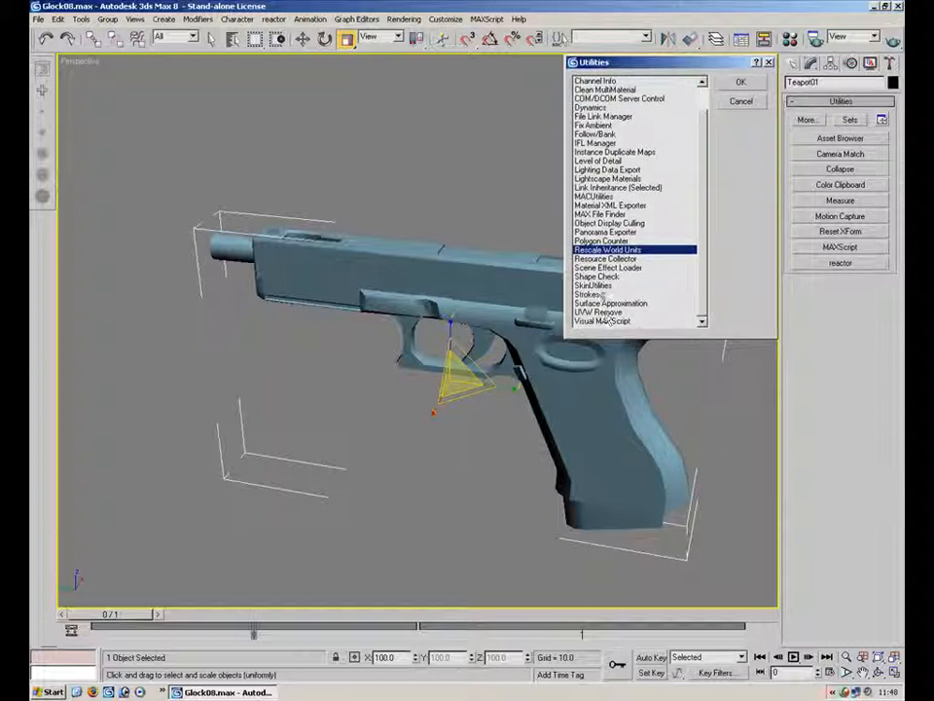
{"action": "left_click", "coordinate": [601, 240]}
{"action": "left_click", "coordinate": [740, 82]}
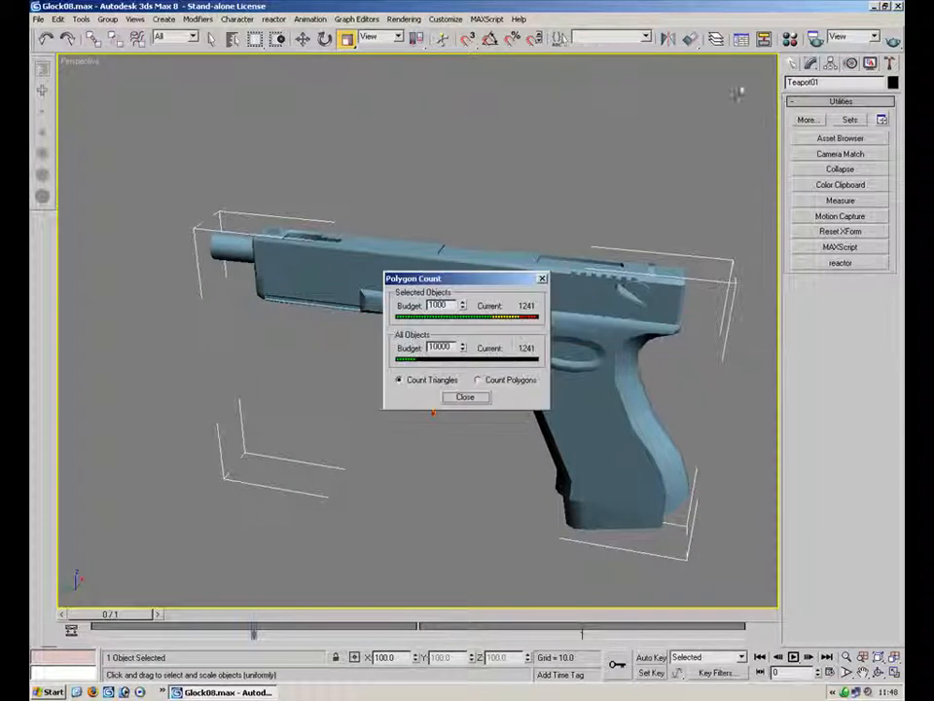
{"action": "left_click_drag", "start_coordinate": [512, 282], "coordinate": [696, 74]}
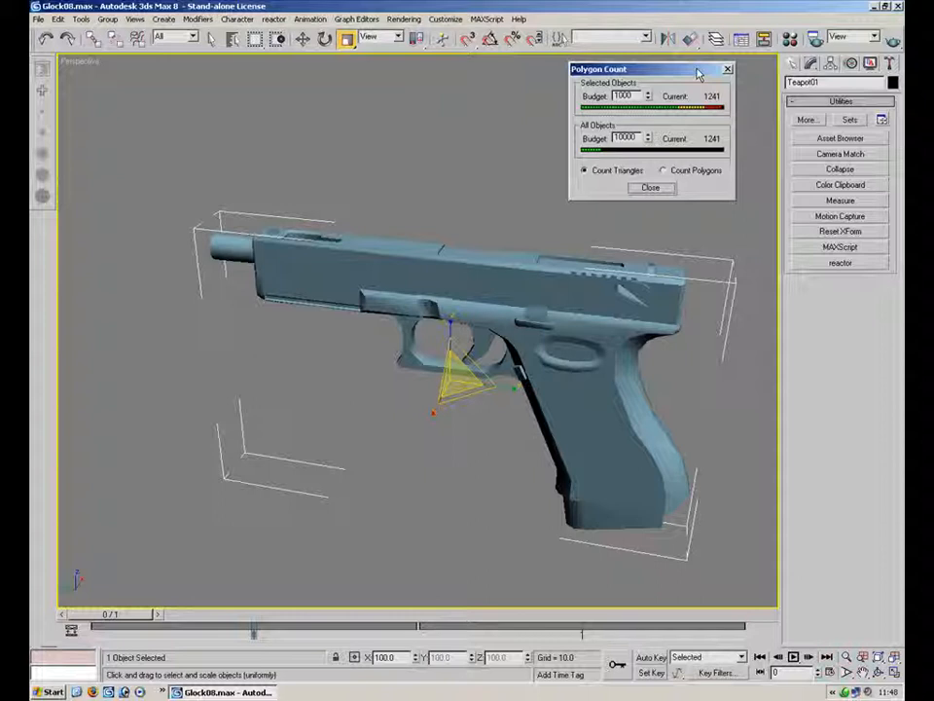
{"action": "left_click", "coordinate": [728, 69]}
Examine the gun model up close around the muzzle, slide and frame from several angles
{"action": "left_click", "coordinate": [509, 185]}
{"action": "middle_click_drag", "start_coordinate": [317, 269], "coordinate": [443, 247], "text": "alt"}
{"action": "scroll", "coordinate": [314, 200], "scroll_direction": "up", "scroll_amount": 5}
{"action": "scroll", "coordinate": [314, 199], "scroll_direction": "down", "scroll_amount": 3}
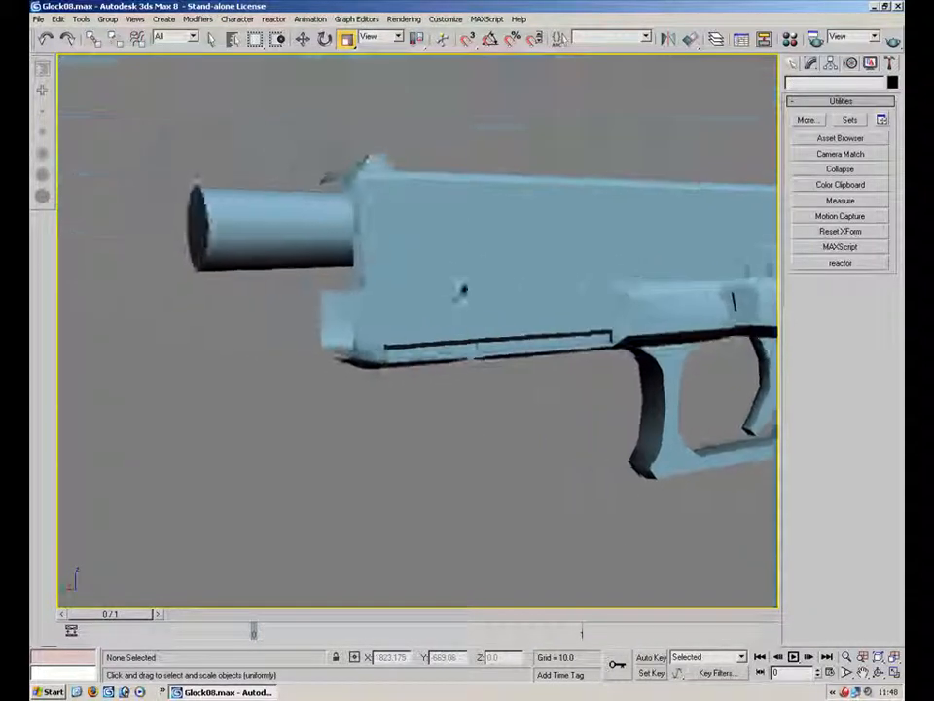
{"action": "scroll", "coordinate": [334, 223], "scroll_direction": "up", "scroll_amount": 6}
{"action": "left_click", "coordinate": [403, 306]}
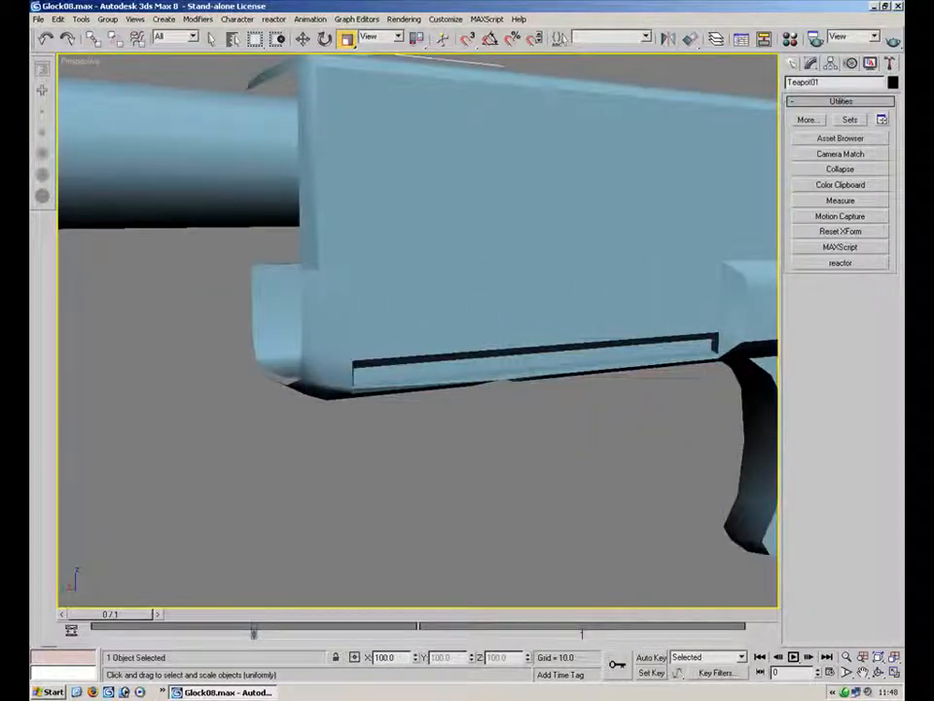
{"action": "left_click", "coordinate": [547, 446]}
{"action": "middle_click_drag", "start_coordinate": [595, 365], "coordinate": [419, 244], "text": "alt"}
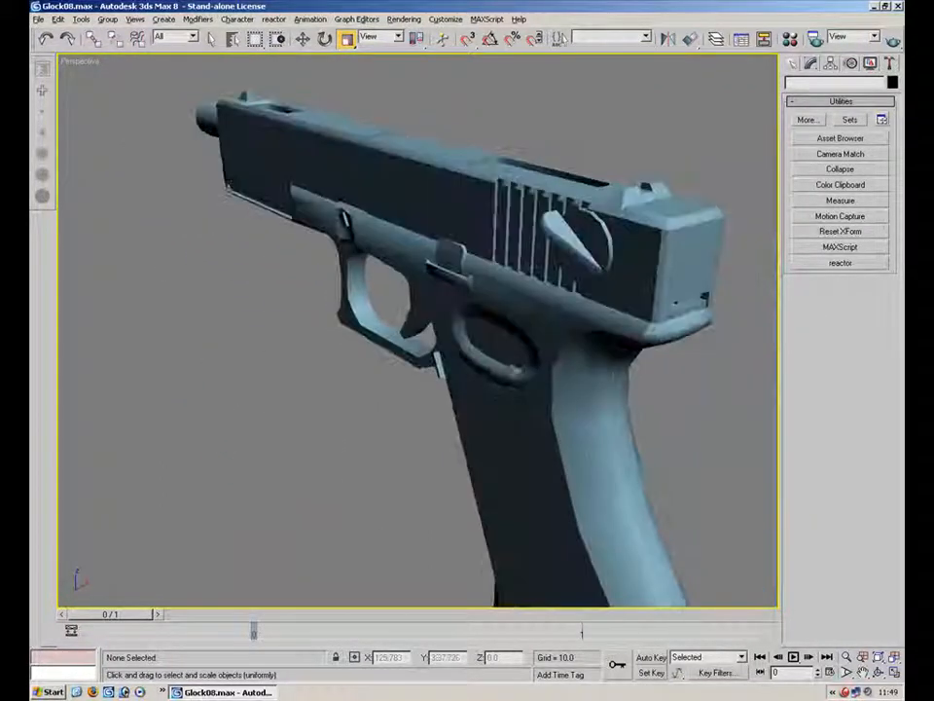